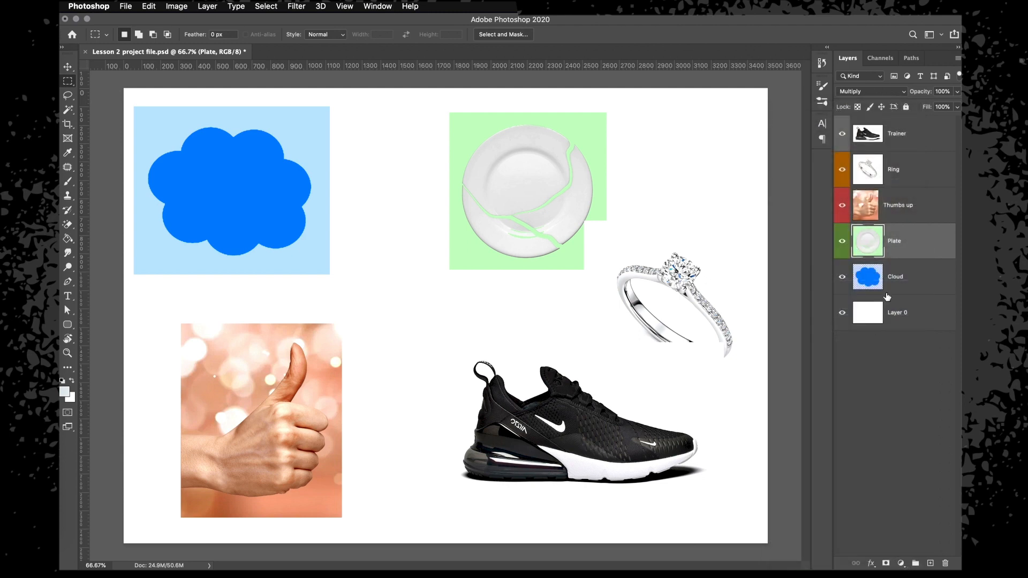
# Switch between the Trainer and Cloud layers, leaving the Cloud layer selected.
pyautogui.click(780, 513)
pyautogui.click(906, 138)
pyautogui.click(909, 282)
pyautogui.click(910, 141)
pyautogui.click(909, 276)
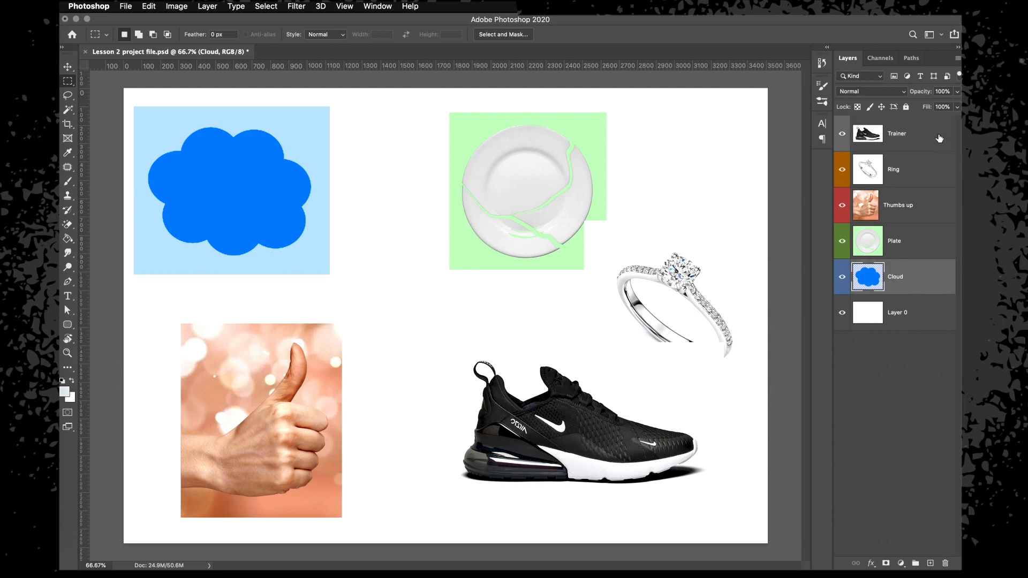
pyautogui.click(918, 144)
pyautogui.click(917, 280)
# Magnify the cloud artwork to 200% for a closer look, and fit the whole canvas back in view.
pyautogui.press('super+plus')
pyautogui.press('super+plus')
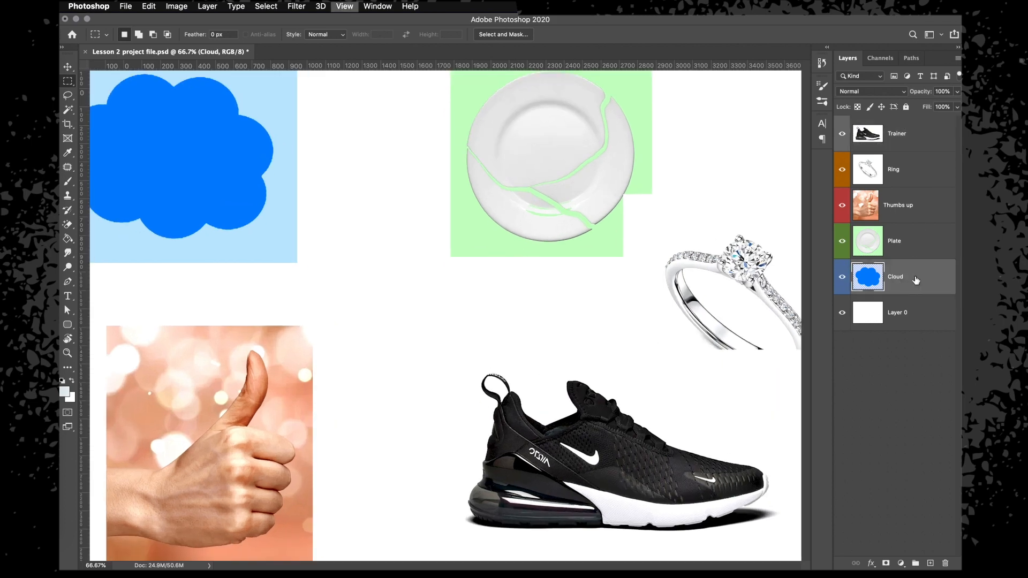
pyautogui.hscroll(-12, 554, 326)
pyautogui.scroll(7, 555, 326)
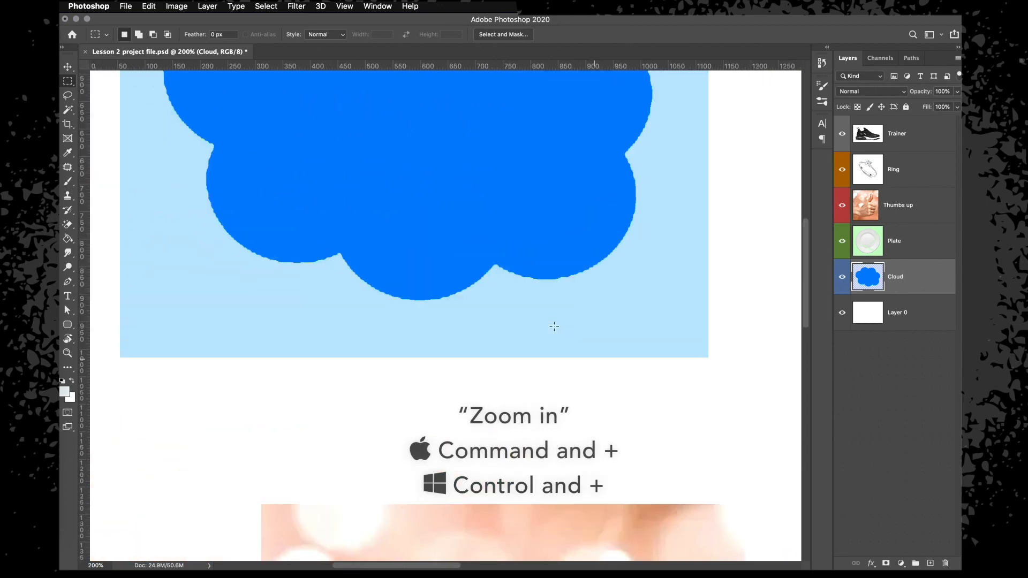
pyautogui.hscroll(1, 554, 326)
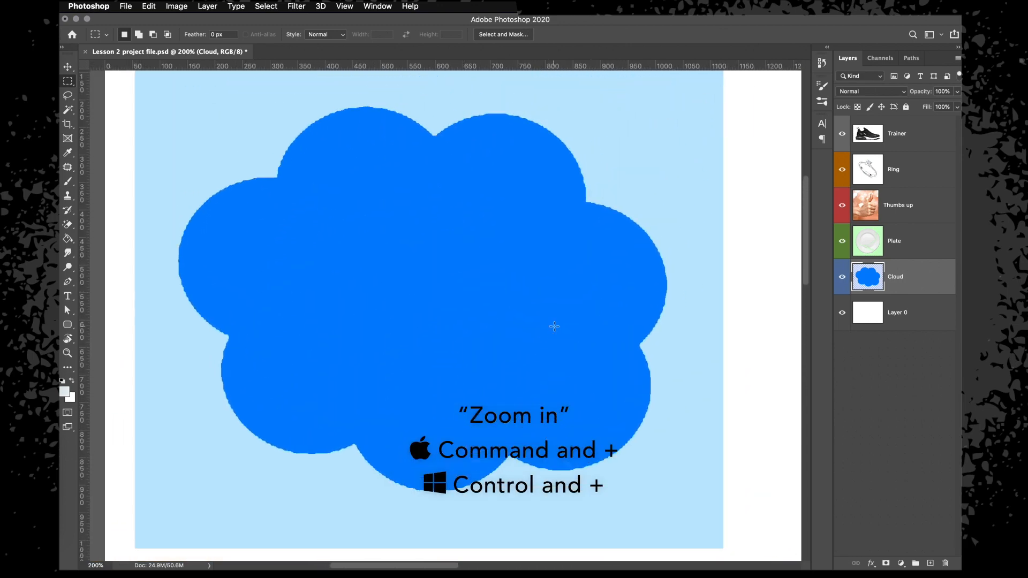
pyautogui.press('super+0')
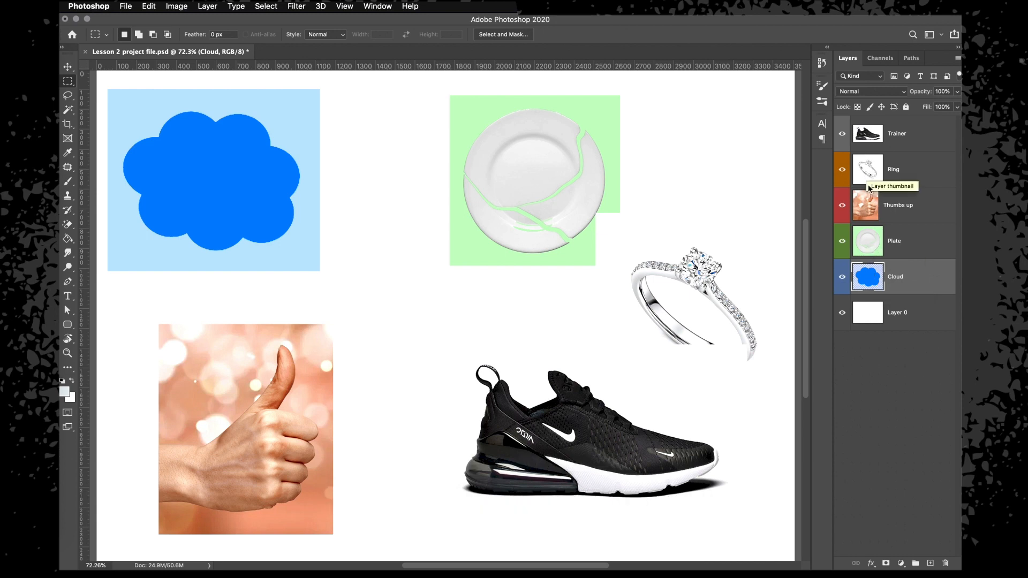
# View the Plate, Ring, Cloud and Trainer layers in turn, each fitted to the window, and return to the Cloud layer.
pyautogui.keyDown('alt'); pyautogui.click(868, 246); pyautogui.keyUp('alt')
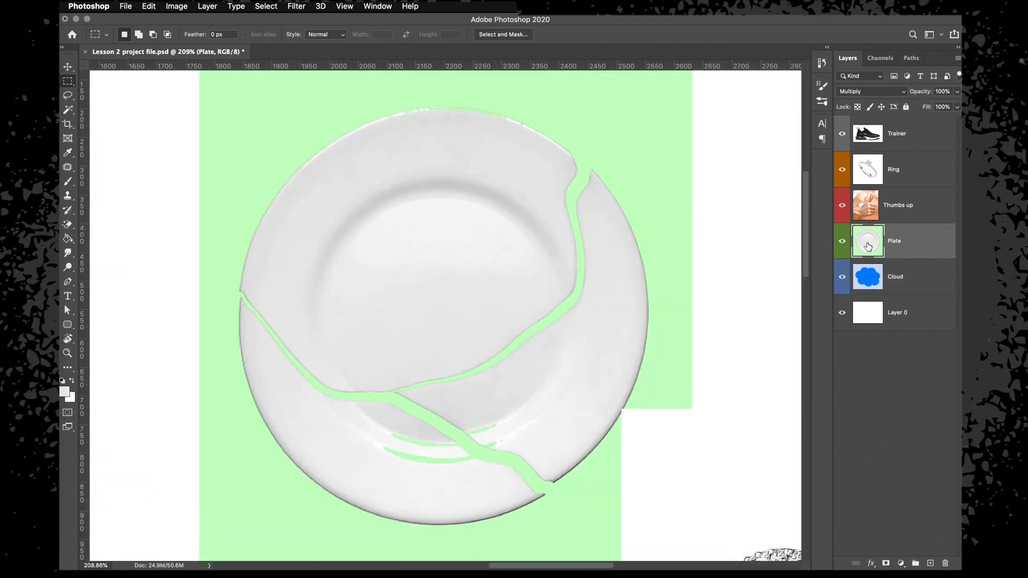
pyautogui.keyDown('alt'); pyautogui.click(868, 169); pyautogui.keyUp('alt')
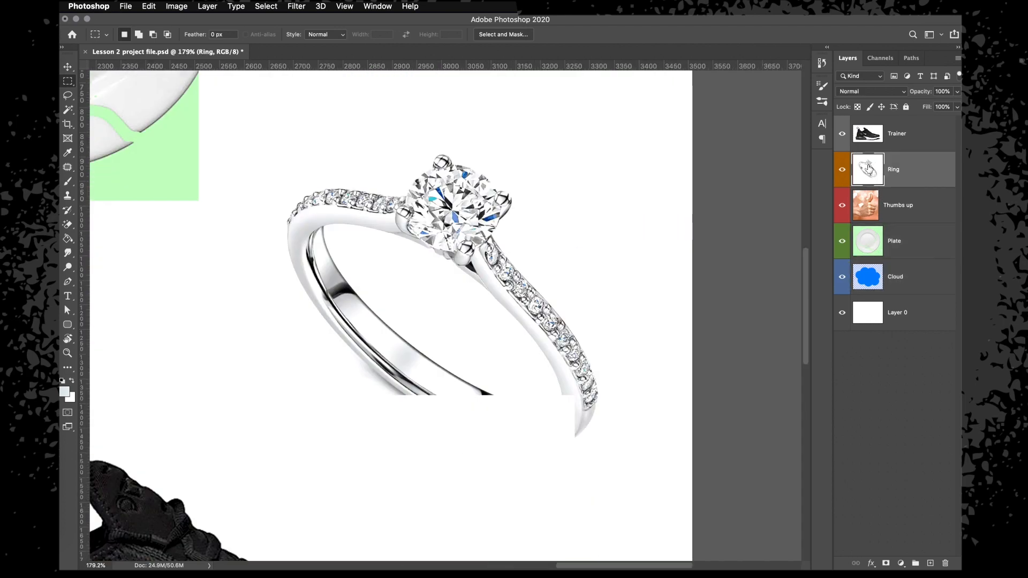
pyautogui.keyDown('alt'); pyautogui.click(864, 279); pyautogui.keyUp('alt')
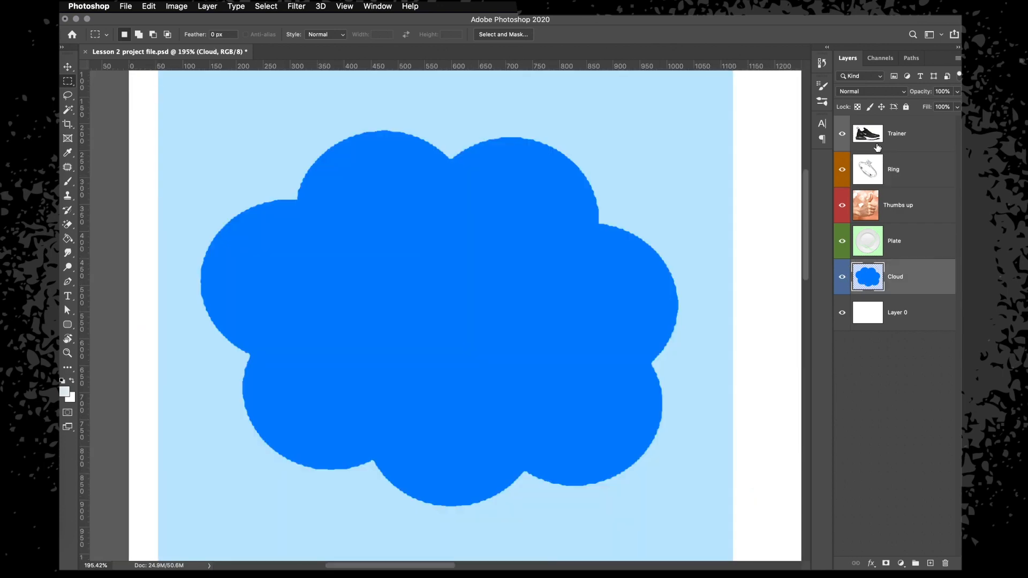
pyautogui.keyDown('alt'); pyautogui.click(872, 135); pyautogui.keyUp('alt')
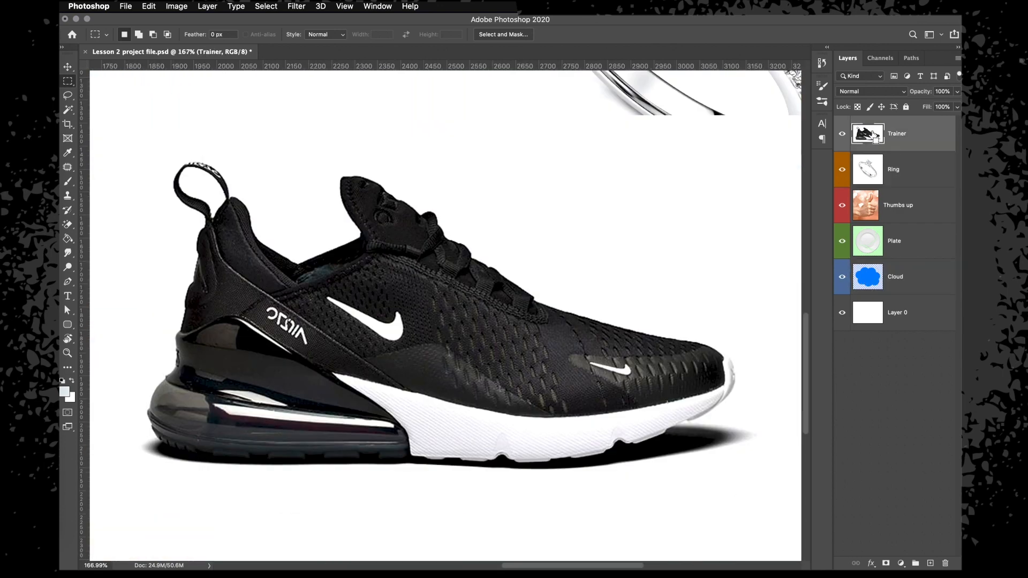
pyautogui.press('super+minus')
pyautogui.press('super+minus')
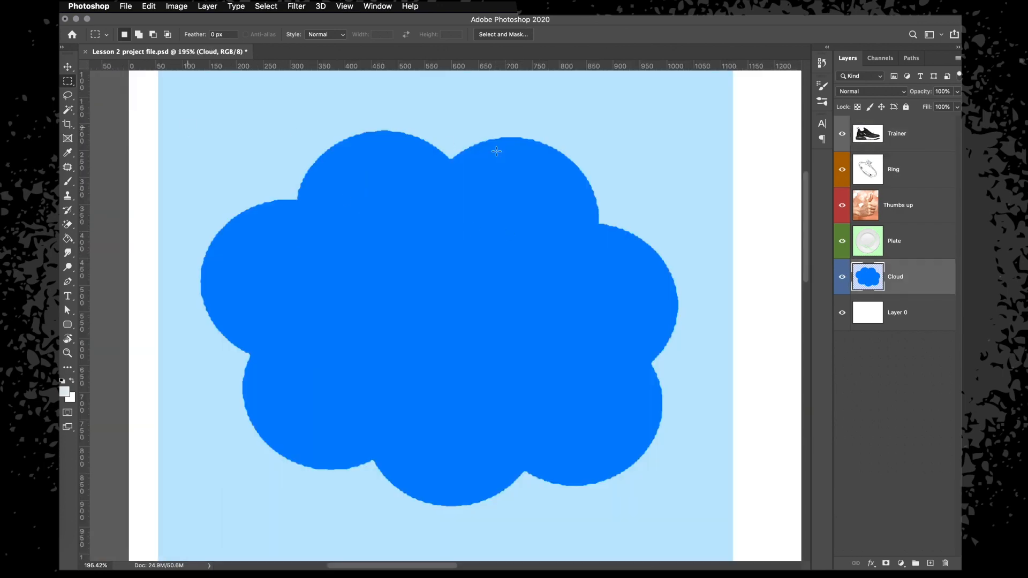
# Trace the cloud's edge freehand with the Lasso tool, invert the selection and try to delete the background around it.
pyautogui.click(69, 96)
pyautogui.moveTo(68, 96); pyautogui.dragTo(112, 98)
pyautogui.moveTo(297, 201)
pyautogui.mouseDown()
pyautogui.moveTo(217, 232)
pyautogui.moveTo(200, 270)
pyautogui.moveTo(199, 308)
pyautogui.moveTo(249, 355)
pyautogui.moveTo(247, 415)
pyautogui.moveTo(278, 456)
pyautogui.moveTo(328, 472)
pyautogui.moveTo(372, 461)
pyautogui.moveTo(414, 498)
pyautogui.moveTo(467, 507)
pyautogui.moveTo(526, 468)
pyautogui.moveTo(552, 481)
pyautogui.moveTo(596, 479)
pyautogui.moveTo(649, 451)
pyautogui.moveTo(673, 288)
pyautogui.moveTo(650, 246)
pyautogui.moveTo(600, 221)
pyautogui.moveTo(544, 140)
pyautogui.moveTo(471, 141)
pyautogui.moveTo(452, 156)
pyautogui.moveTo(344, 133)
pyautogui.moveTo(301, 174)
pyautogui.moveTo(299, 199)
pyautogui.mouseUp()
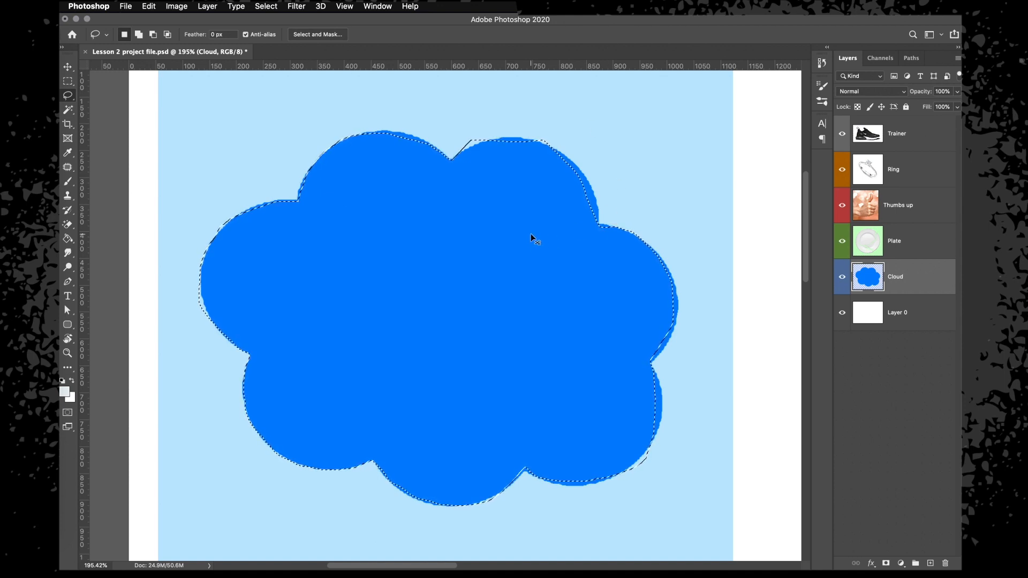
pyautogui.press('super+shift+i')
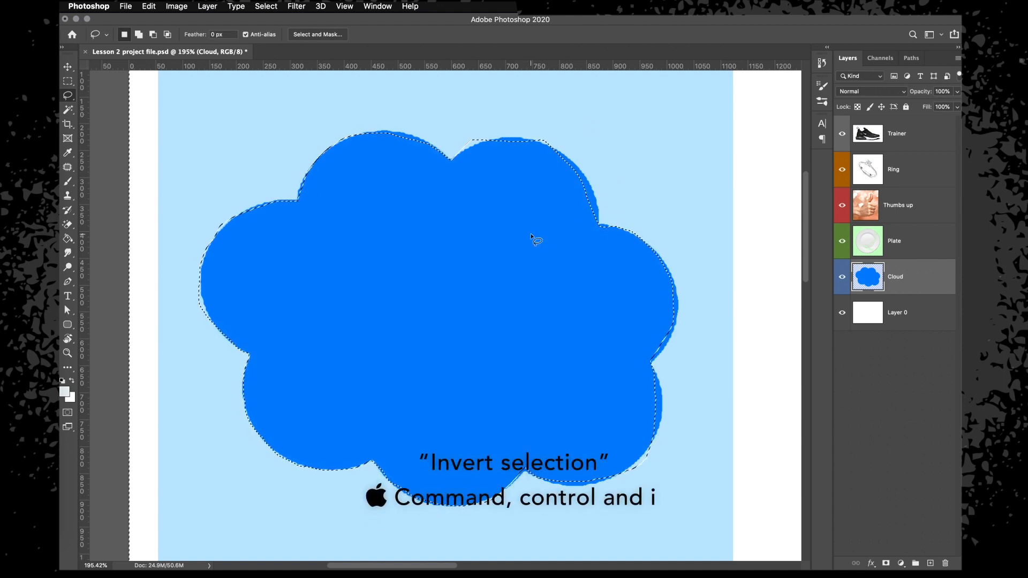
pyautogui.press('Delete')
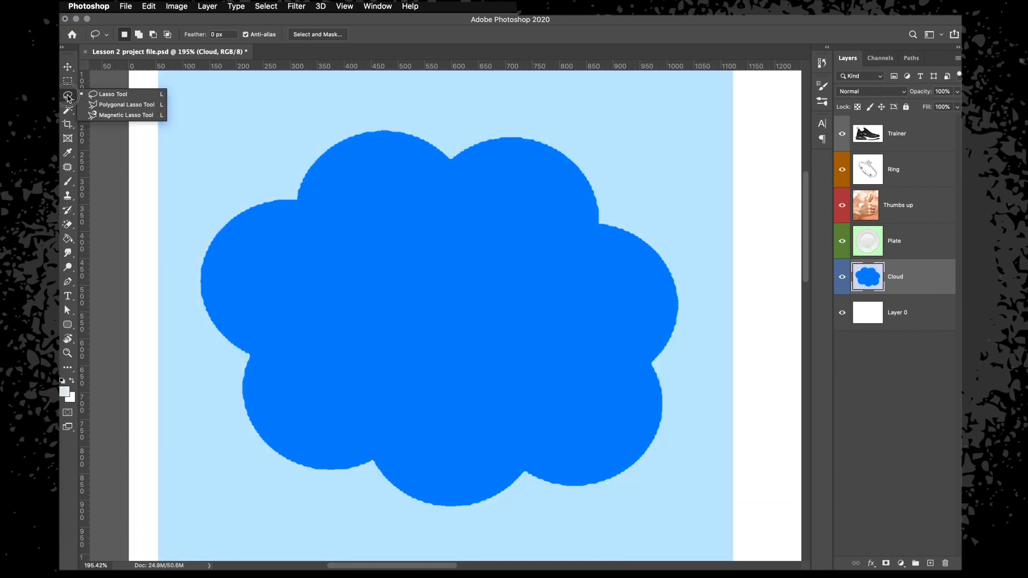
# Select the cloud shape by tracing a closed path around its outline with the Magnetic Lasso tool.
pyautogui.click(112, 115)
pyautogui.click(297, 200)
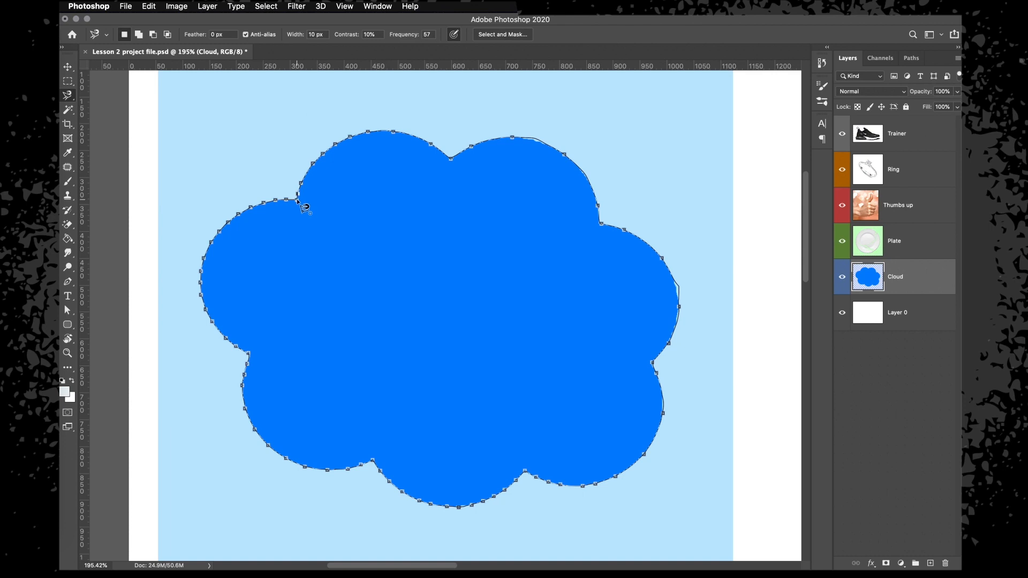
pyautogui.click(298, 200)
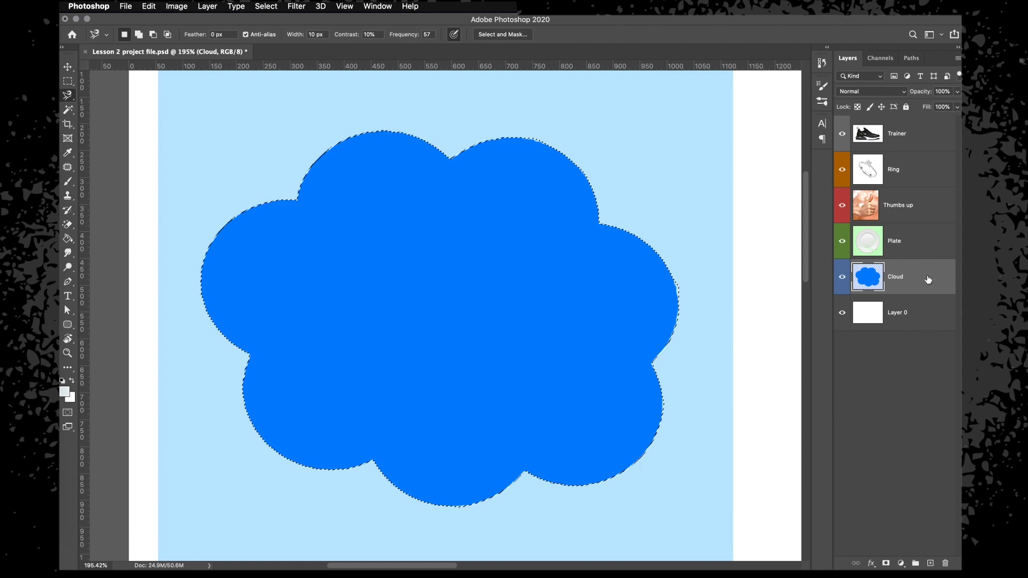
# Add a layer mask to the Cloud layer from the selection and switch between its image and mask thumbnails.
pyautogui.click(887, 565)
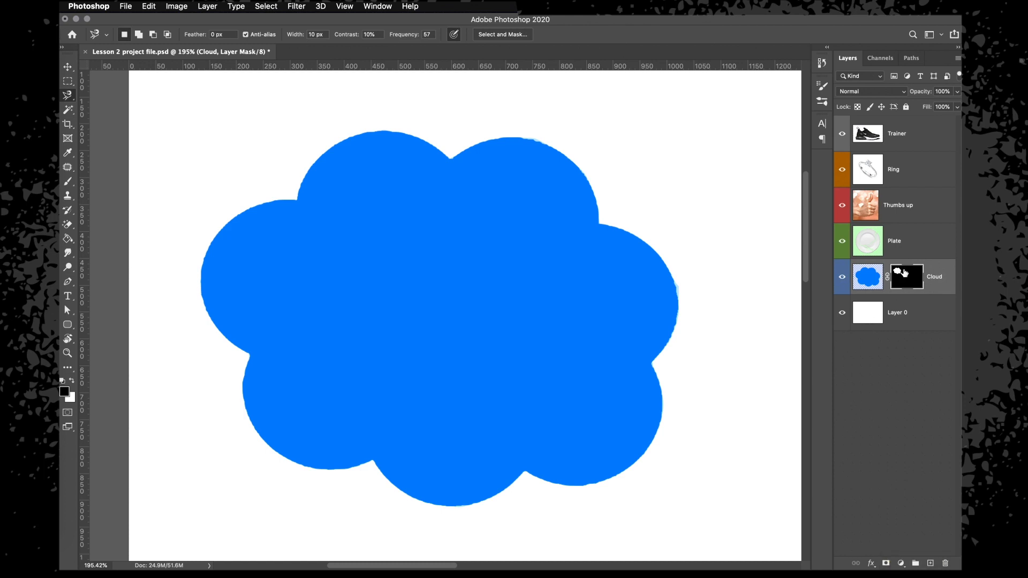
pyautogui.click(871, 281)
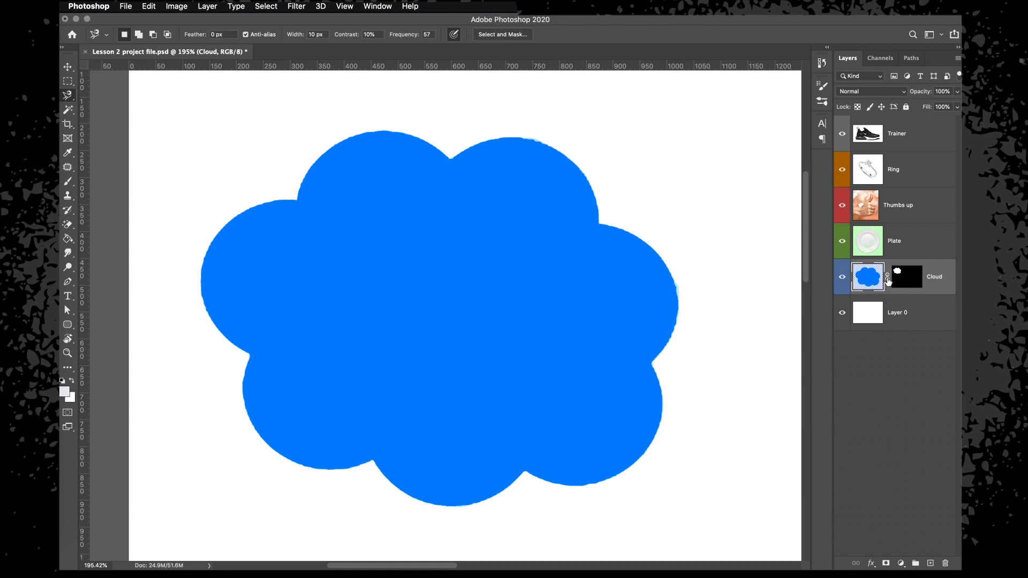
pyautogui.click(904, 284)
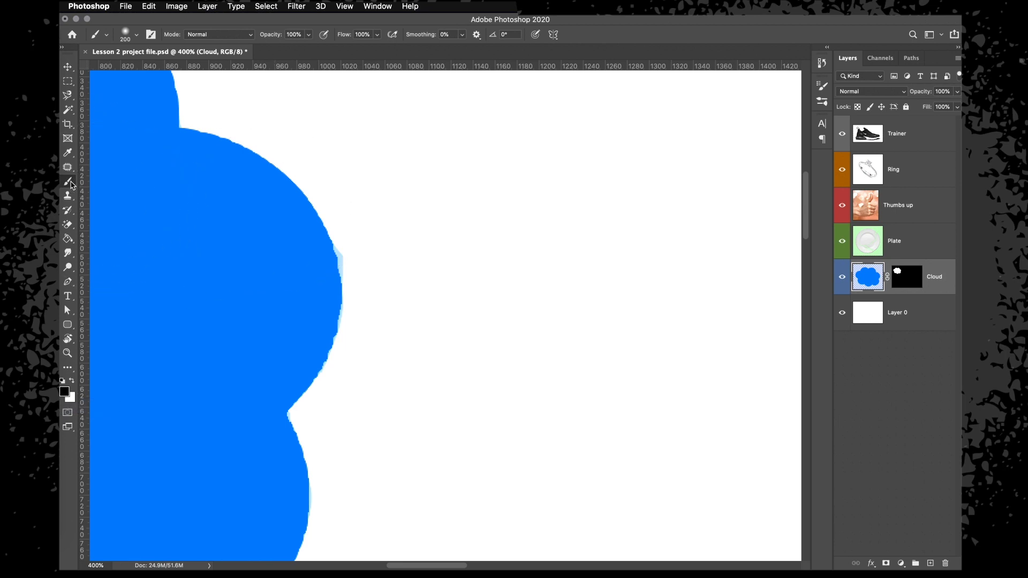
# Target the Cloud layer's mask and set the Brush tool to a soft 20 px tip with 0% hardness.
pyautogui.click(903, 278)
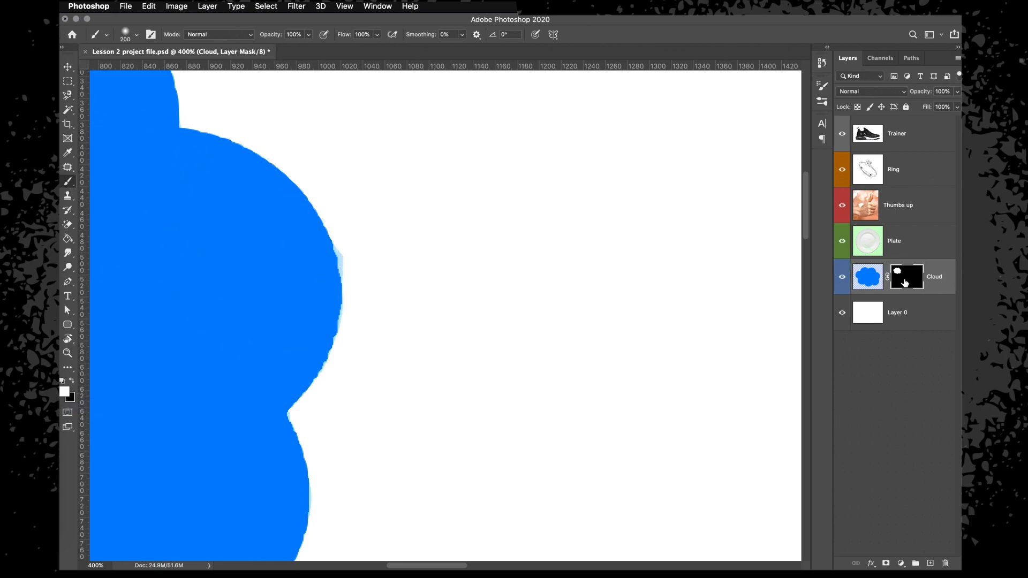
pyautogui.rightClick(227, 226)
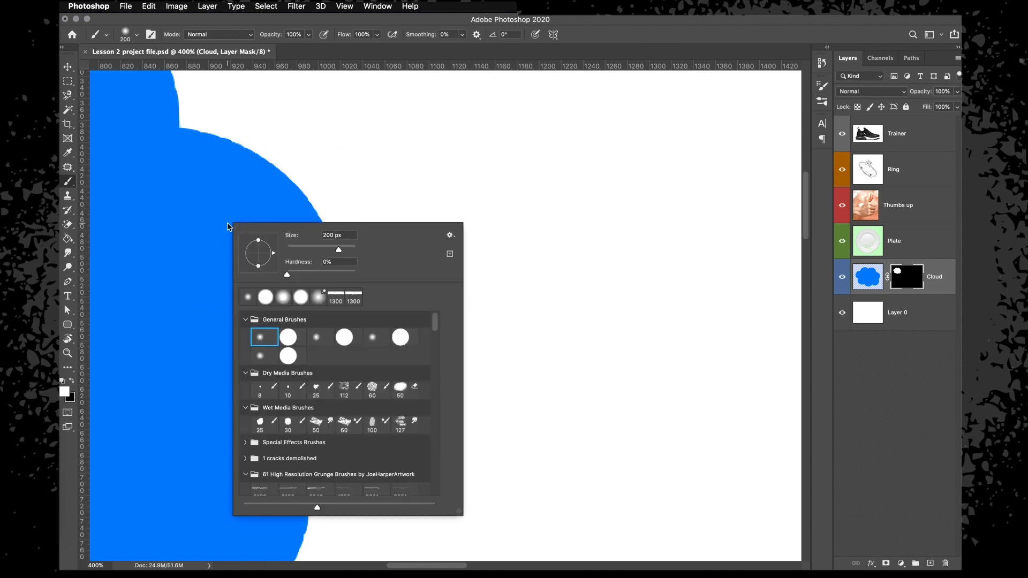
pyautogui.moveTo(320, 272); pyautogui.dragTo(270, 266)
pyautogui.moveTo(337, 252); pyautogui.dragTo(307, 245)
pyautogui.click(456, 16)
pyautogui.press('[')
pyautogui.press('[')
pyautogui.press('[')
pyautogui.press('[')
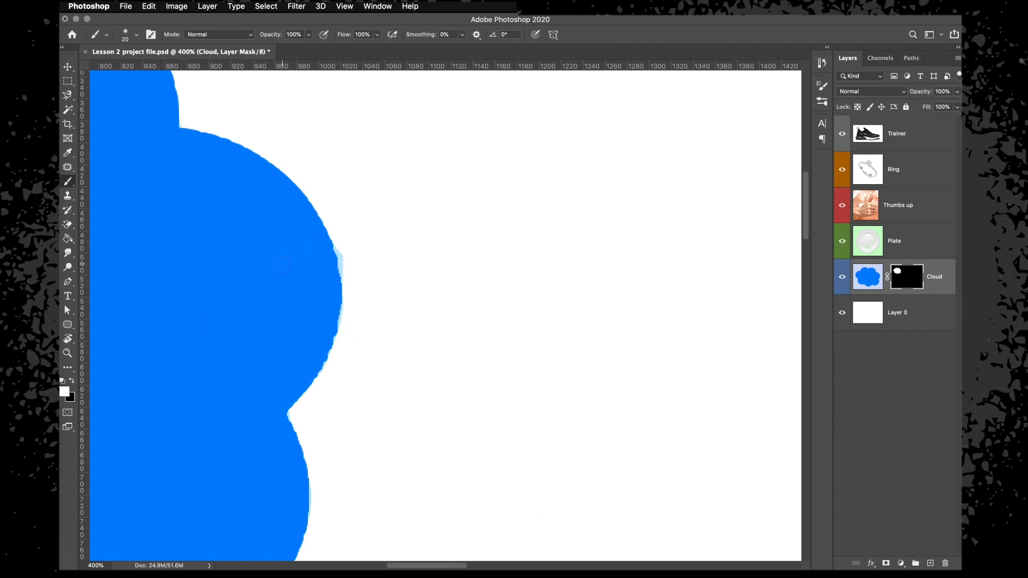
# Paint a white test stroke on the mask outward from the cloud's right edge, and undo it.
pyautogui.moveTo(316, 217); pyautogui.dragTo(411, 113)
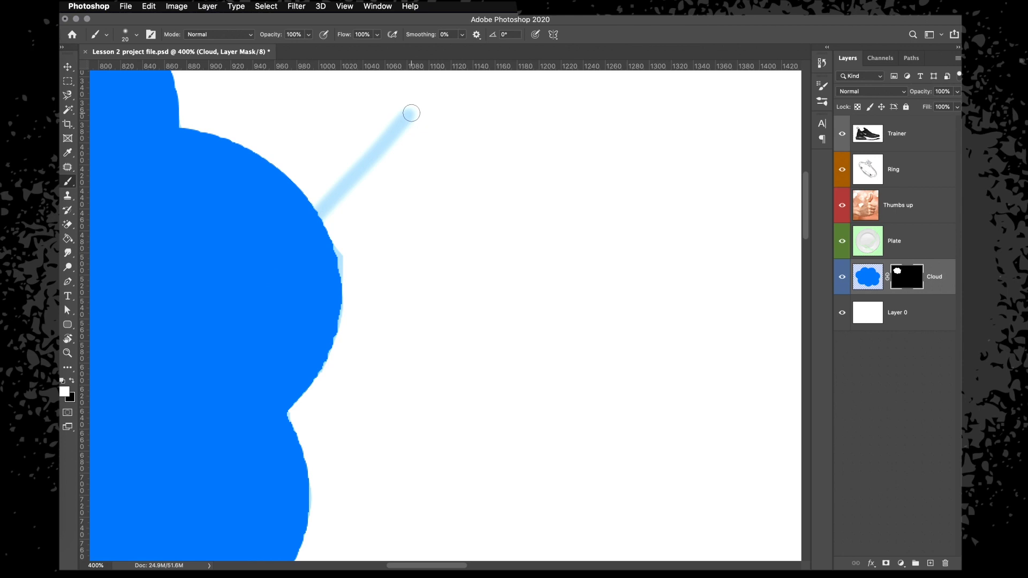
pyautogui.press('super+z')
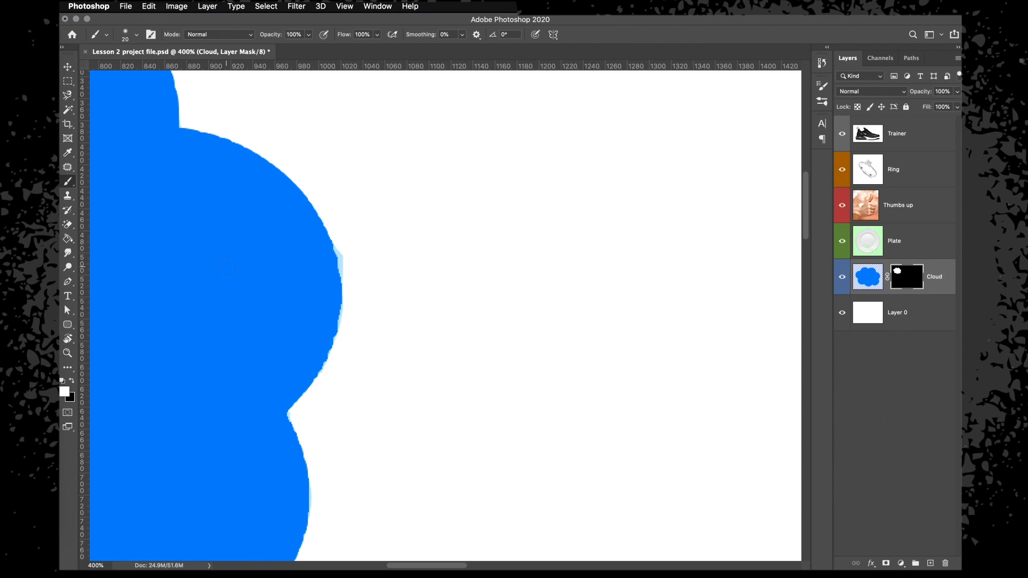
# Confirm black (000000) as the foreground colour and paint two strokes on the mask to hide part of the cloud's right edge.
pyautogui.click(64, 393)
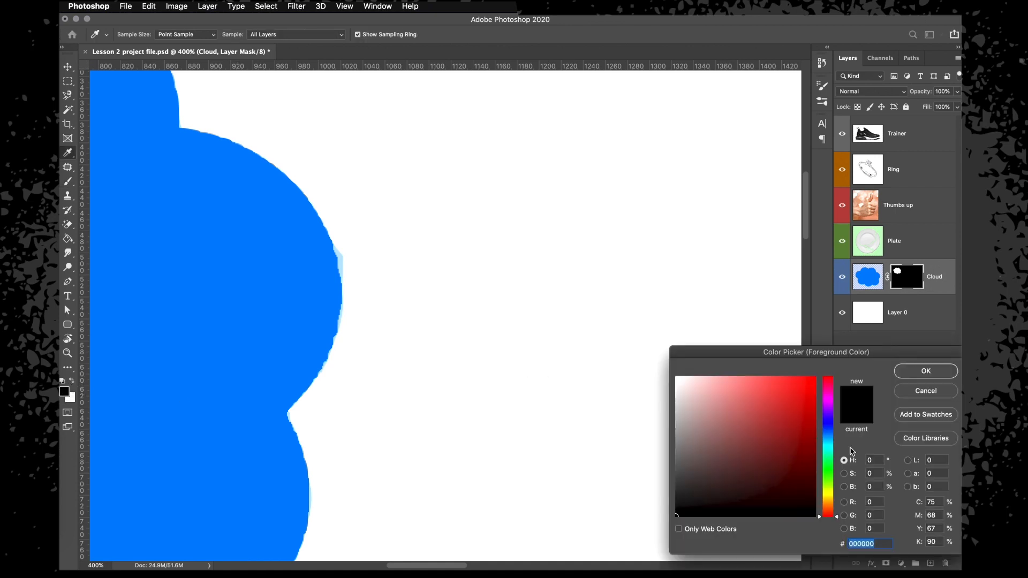
pyautogui.click(946, 369)
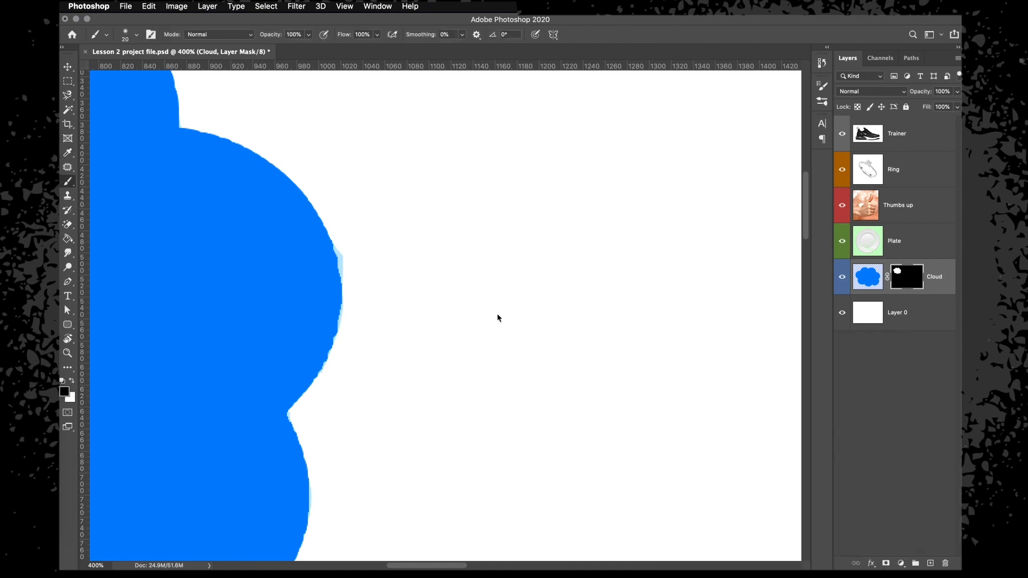
pyautogui.press('x')
pyautogui.moveTo(305, 194); pyautogui.dragTo(280, 289)
pyautogui.moveTo(315, 230)
pyautogui.mouseDown()
pyautogui.moveTo(291, 266)
pyautogui.moveTo(330, 293)
pyautogui.mouseUp()
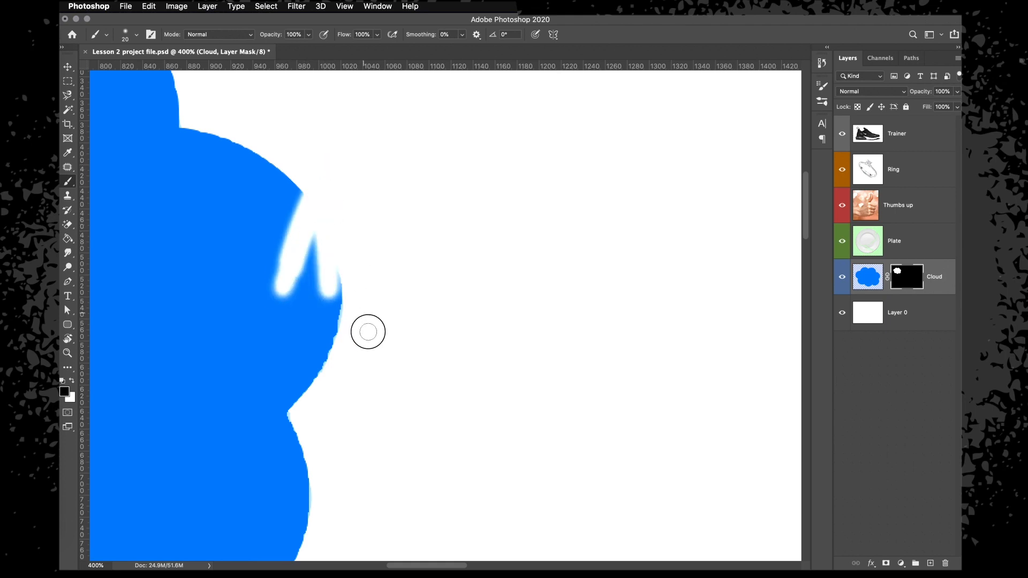
# Paint white on the mask to restore the hidden part of the cloud, and undo the test strokes.
pyautogui.press('x')
pyautogui.moveTo(284, 295)
pyautogui.mouseDown()
pyautogui.moveTo(276, 223)
pyautogui.moveTo(300, 271)
pyautogui.moveTo(301, 213)
pyautogui.moveTo(315, 225)
pyautogui.moveTo(327, 303)
pyautogui.mouseUp()
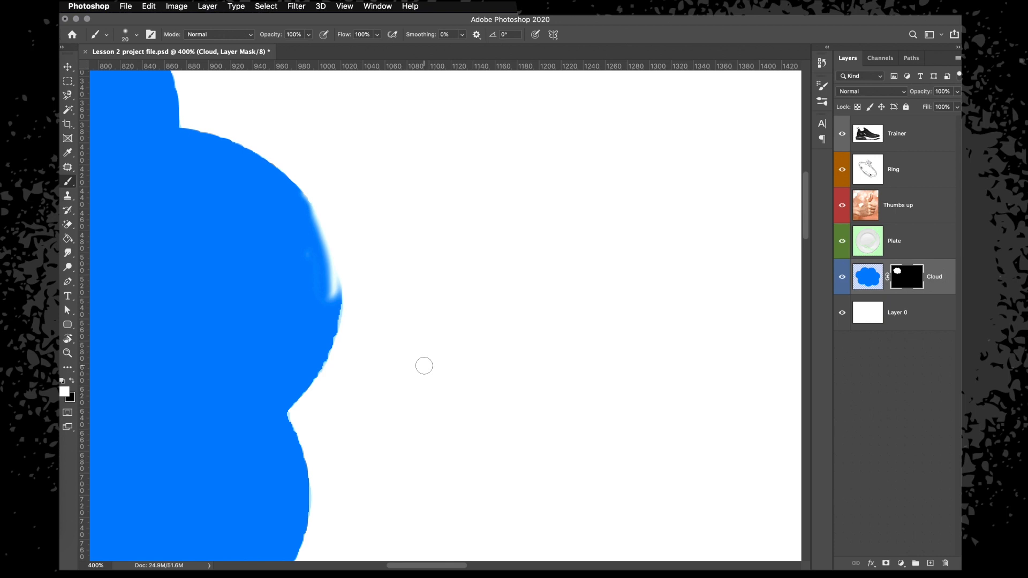
pyautogui.press('super+z')
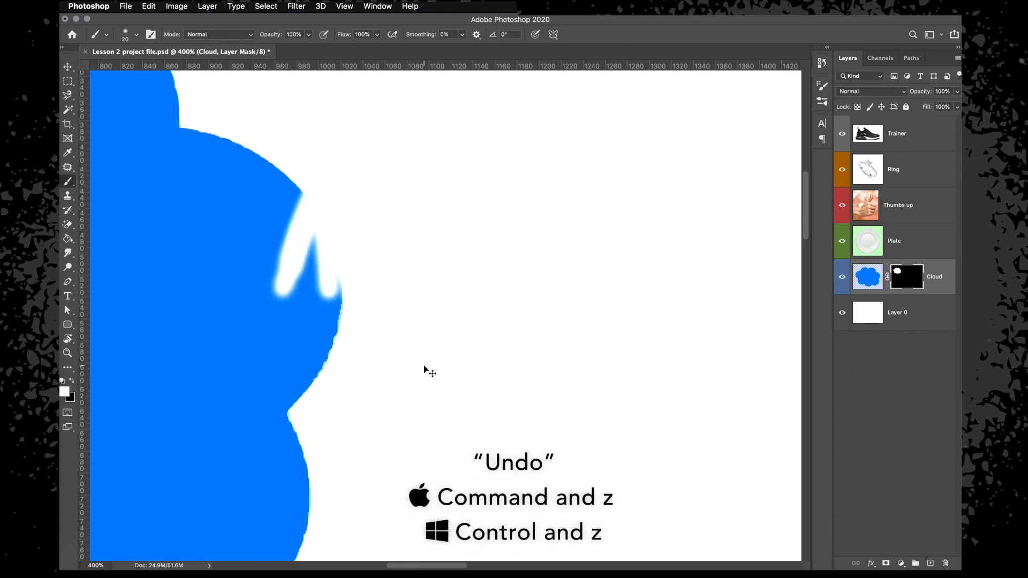
pyautogui.press('shift+super+z')
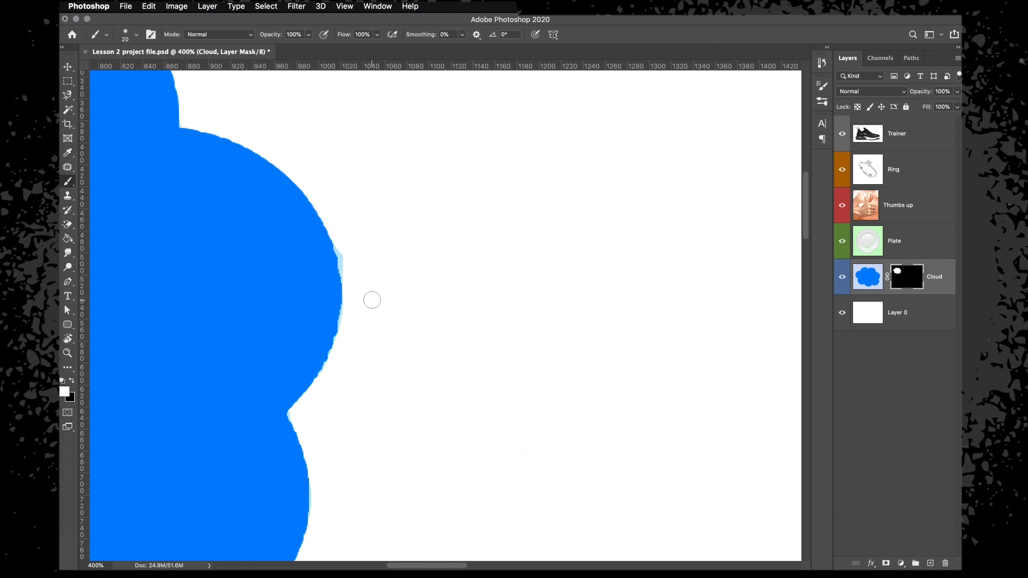
# Set the brush to 100% hardness and reduce its size to 9 px for close work on the cloud's right edge.
pyautogui.press('super+equal')
pyautogui.press('super+equal')
pyautogui.press('super+equal')
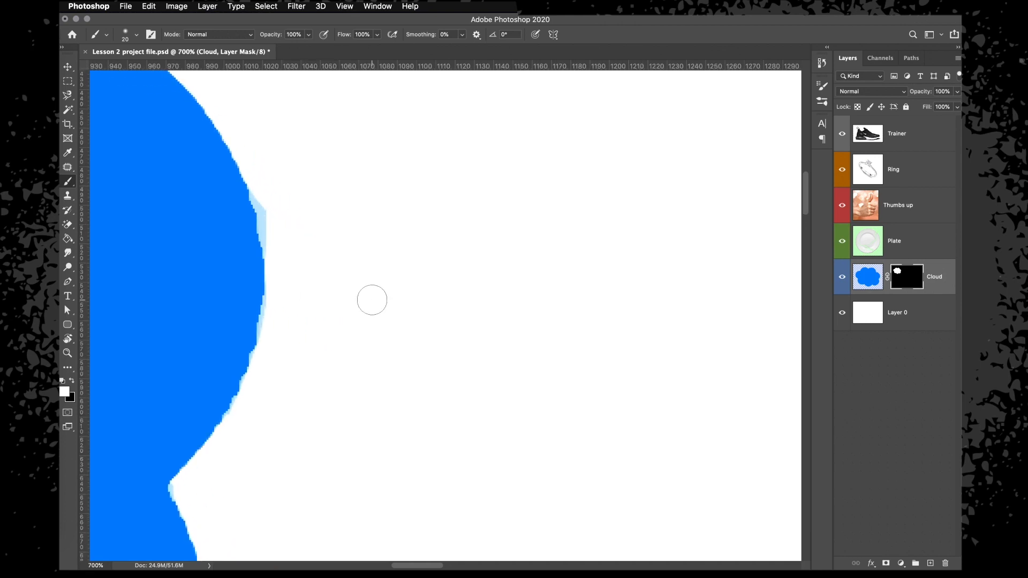
pyautogui.rightClick(323, 247)
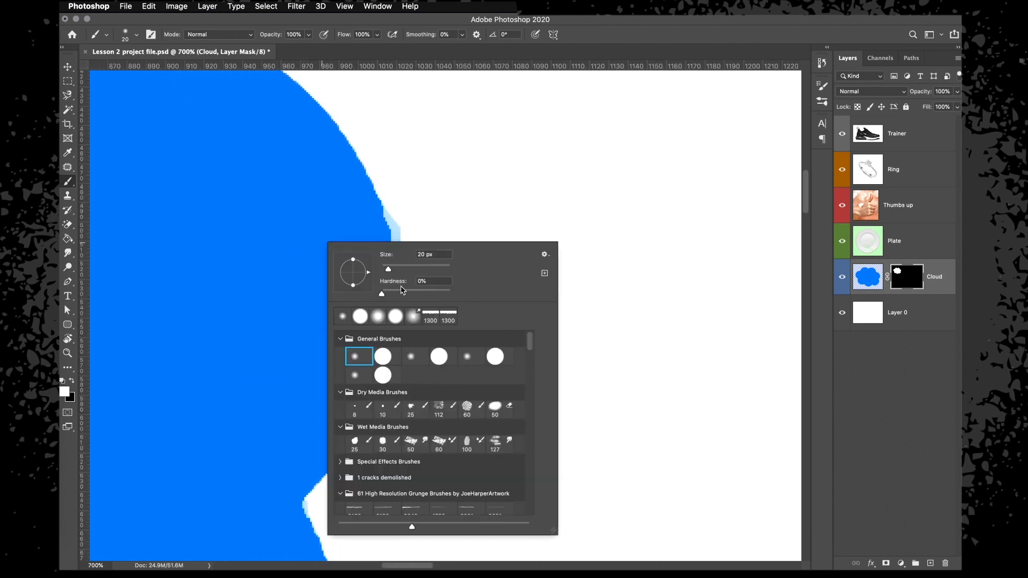
pyautogui.moveTo(386, 267); pyautogui.dragTo(386, 269)
pyautogui.moveTo(394, 293); pyautogui.dragTo(455, 296)
pyautogui.click(387, 357)
pyautogui.click(353, 356)
pyautogui.write('100')
pyautogui.press('Return')
pyautogui.click(530, 22)
pyautogui.press('[')
pyautogui.press('[')
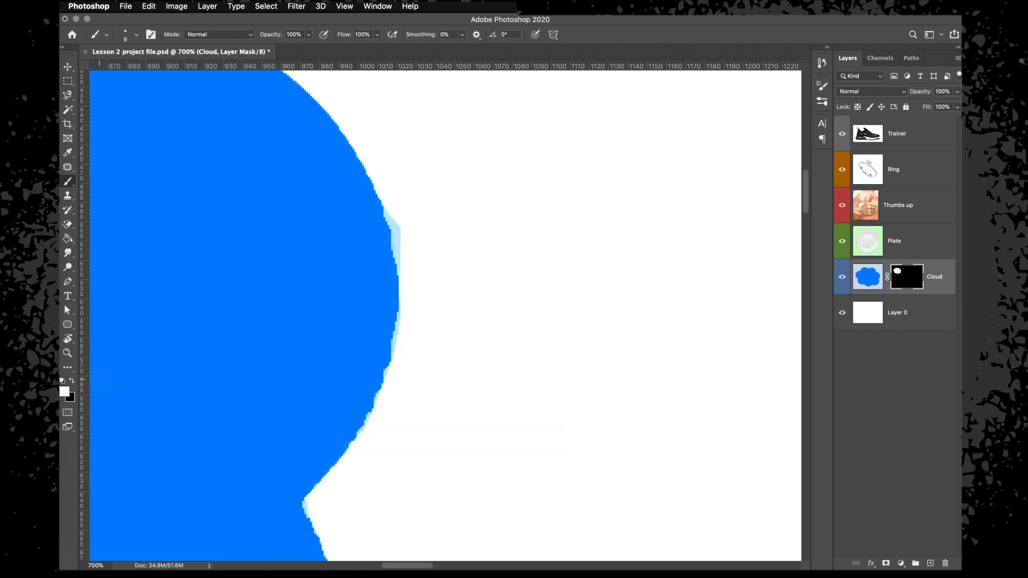
# Paint white and black test strokes on the mask at the cloud's right edge, and confirm black (000000) as the foreground colour.
pyautogui.moveTo(396, 204)
pyautogui.mouseDown()
pyautogui.moveTo(399, 232)
pyautogui.moveTo(396, 210)
pyautogui.mouseUp()
pyautogui.press('x')
pyautogui.click(395, 204)
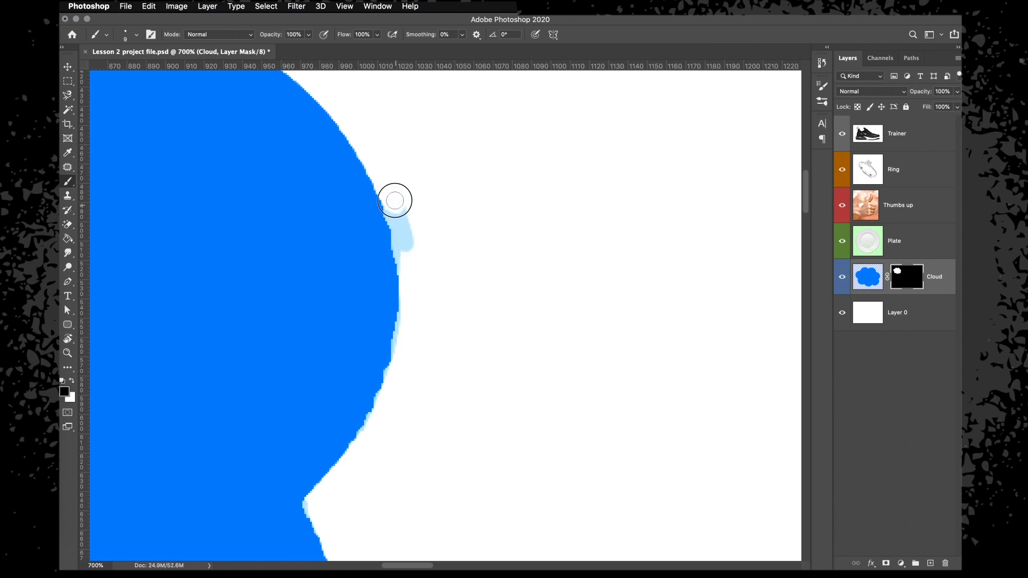
pyautogui.click(393, 215)
pyautogui.click(64, 393)
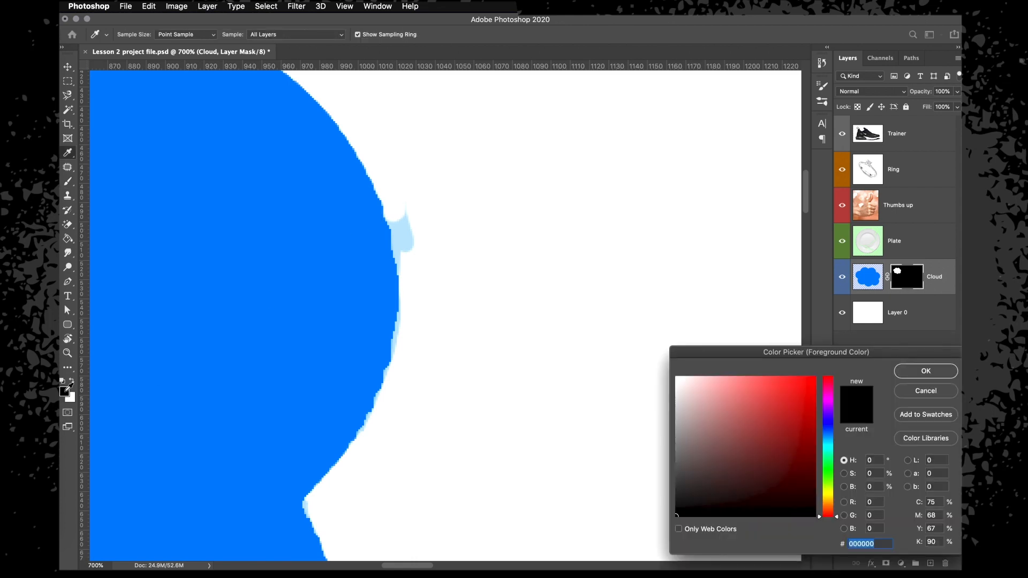
pyautogui.press('Return')
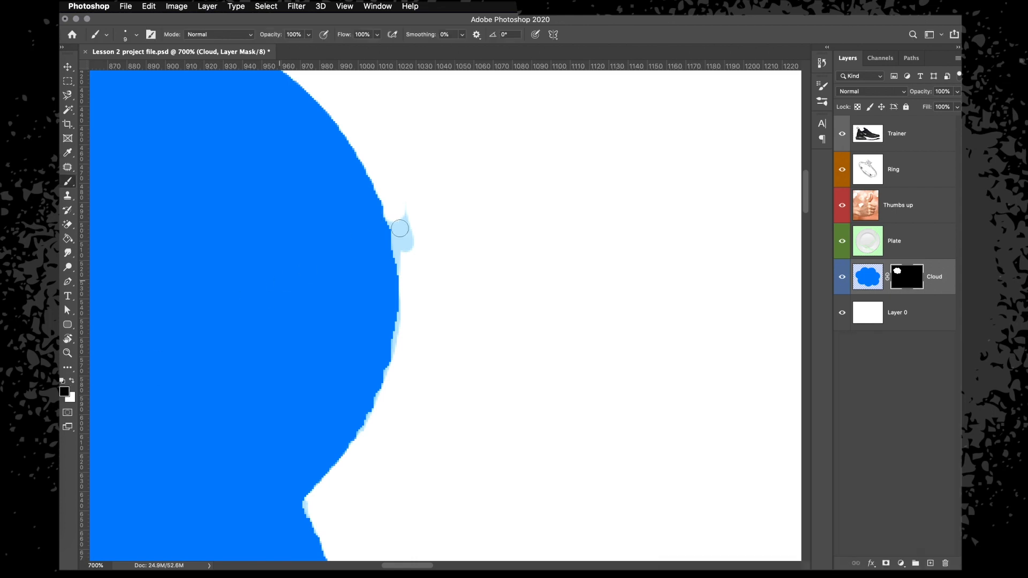
# Paint black on the mask along the cloud's right edge to hide the light blue fringe, reducing the brush to 2 px.
pyautogui.moveTo(410, 210)
pyautogui.mouseDown()
pyautogui.moveTo(406, 227)
pyautogui.moveTo(395, 216)
pyautogui.moveTo(406, 277)
pyautogui.moveTo(419, 246)
pyautogui.moveTo(390, 391)
pyautogui.moveTo(367, 440)
pyautogui.mouseUp()
pyautogui.scroll(-5, 471, 257)
pyautogui.hscroll(-6, 470, 257)
pyautogui.scroll(2, 470, 257)
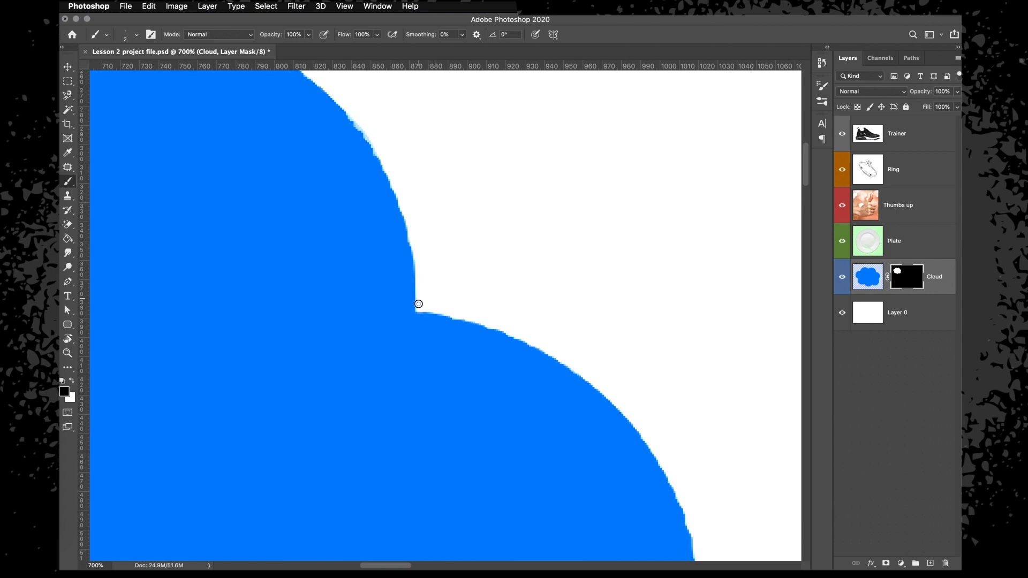
pyautogui.press('super+0')
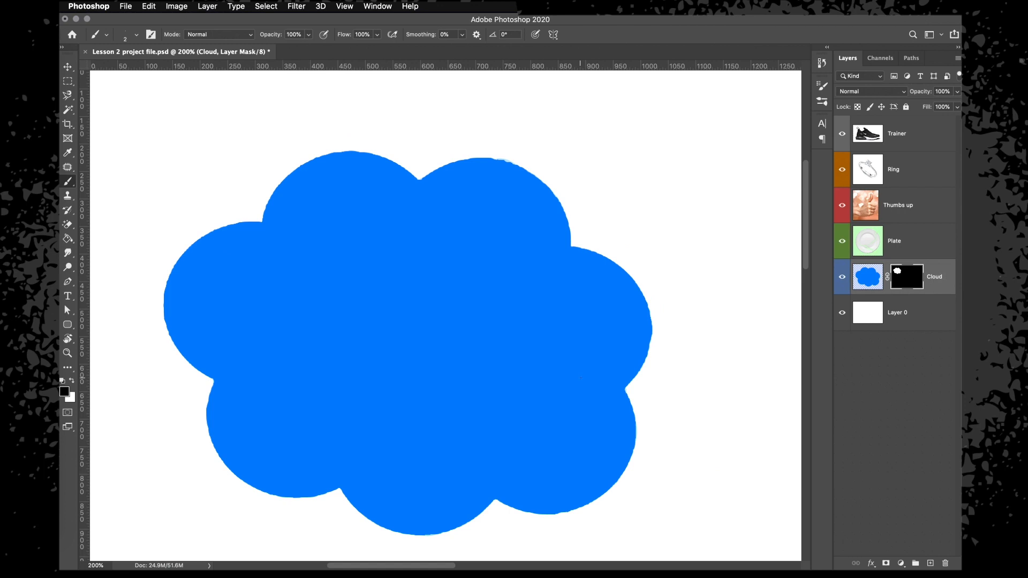
# Undo the masking work to bring back the unmasked Cloud layer with its full light blue background.
pyautogui.press('super+z')
pyautogui.press('super+z')
pyautogui.press('super+z')
pyautogui.press('super+z')
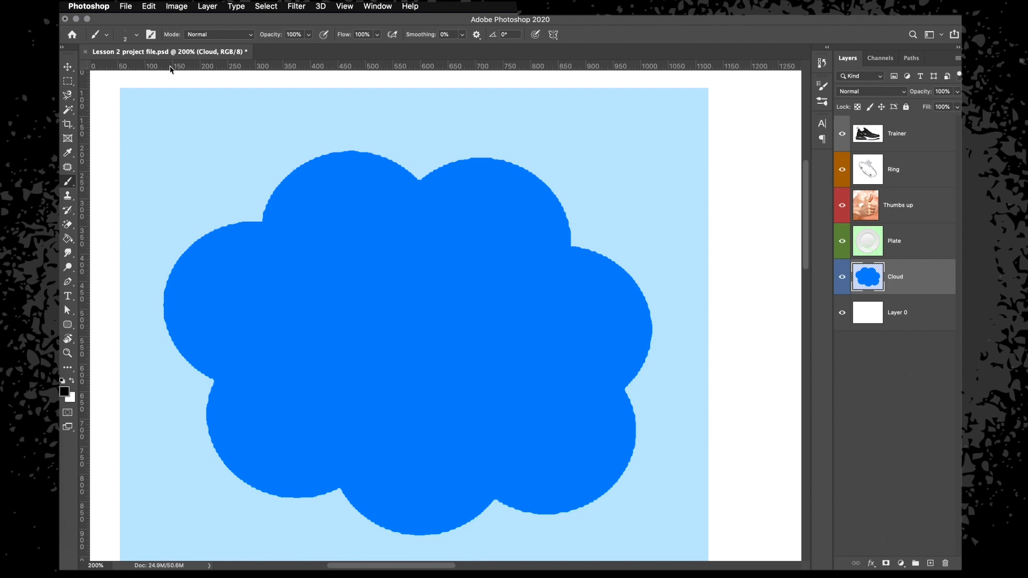
# Select the light blue background around the cloud using the Magic Wand with a tolerance of 2.
pyautogui.click(68, 111)
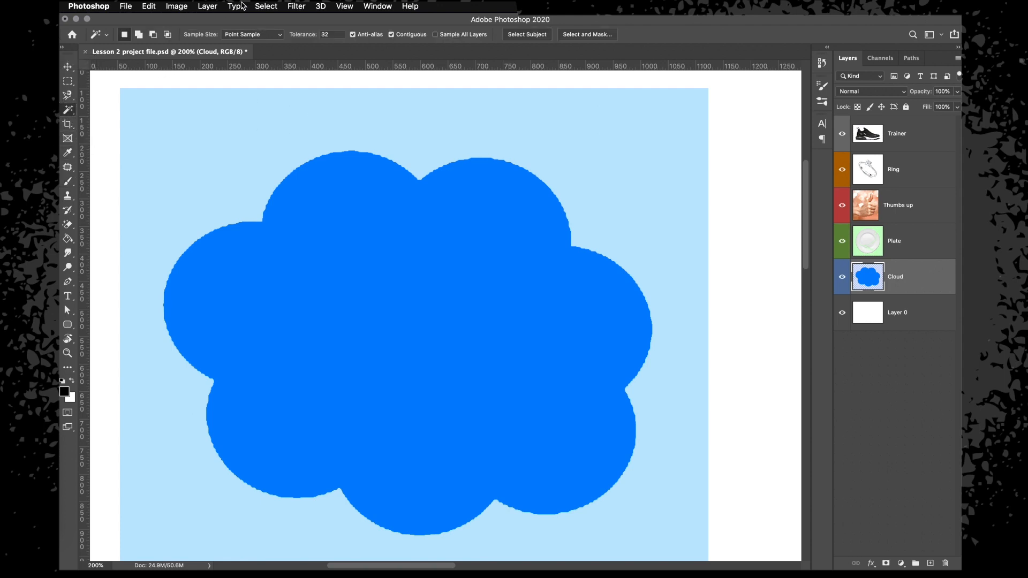
pyautogui.click(265, 134)
pyautogui.click(296, 35)
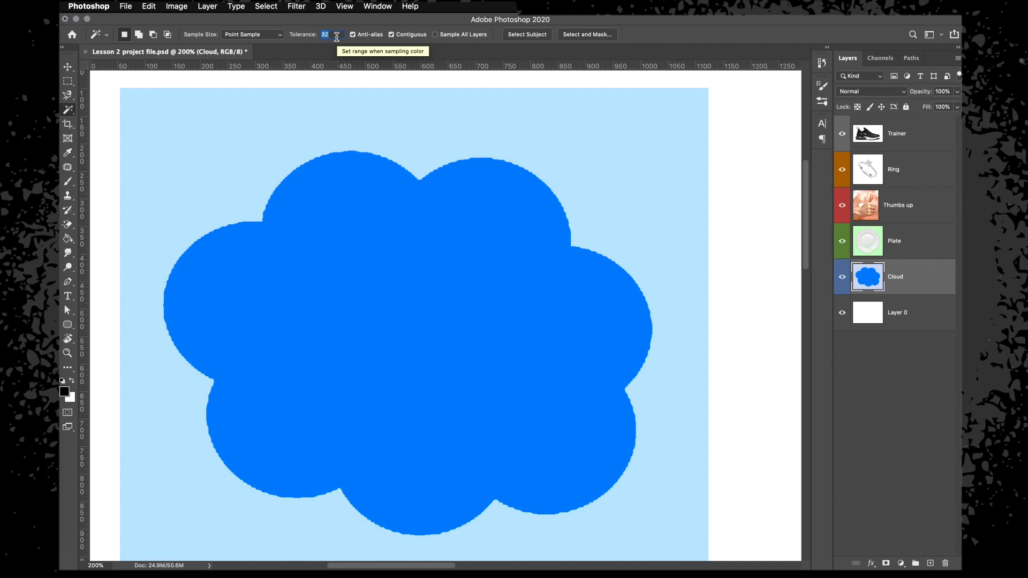
pyautogui.click(269, 129)
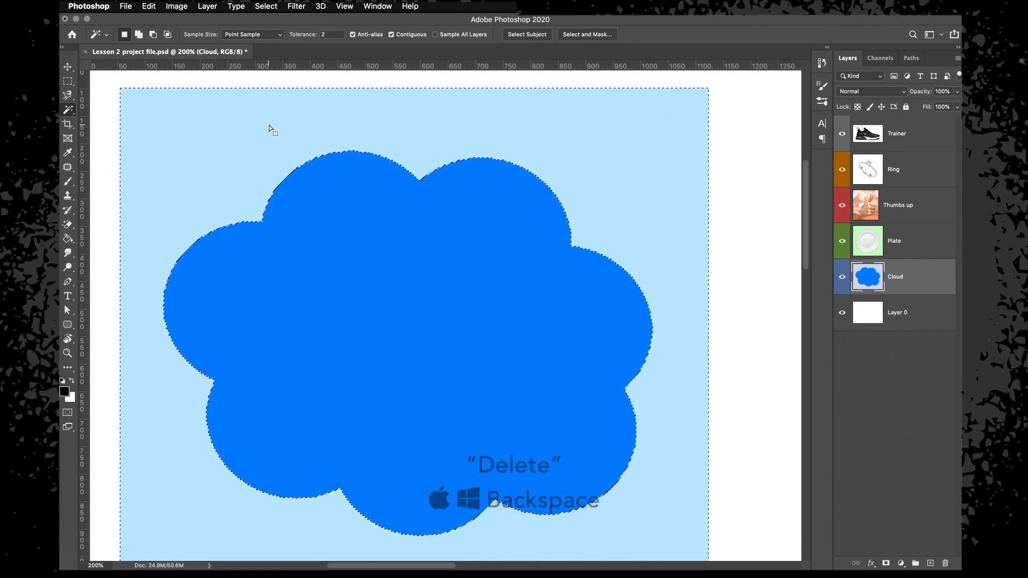
# Delete the selected light blue background and deselect, and undo both actions.
pyautogui.press('BackSpace')
pyautogui.press('super+d')
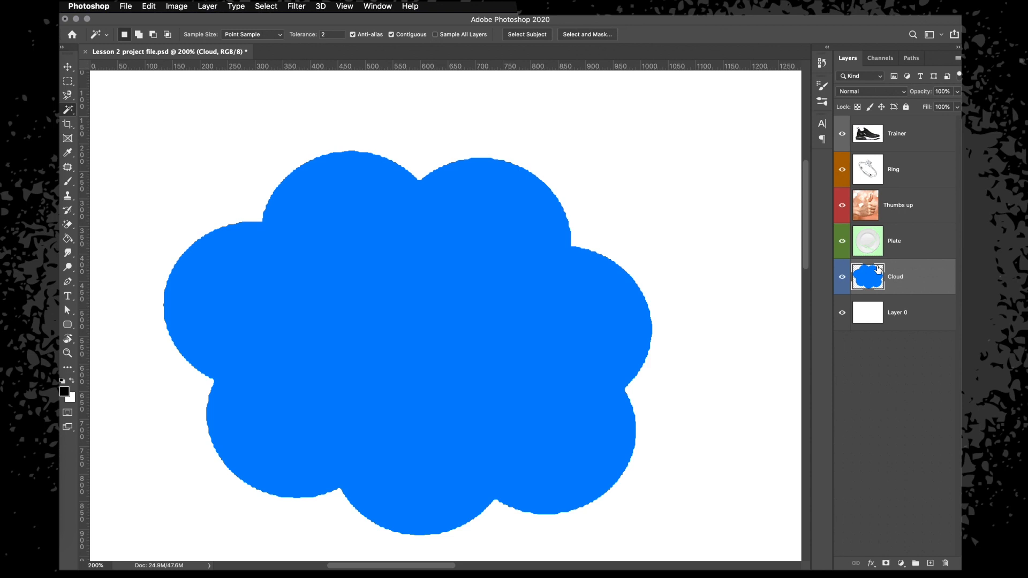
pyautogui.press('super+z')
pyautogui.press('super+z')
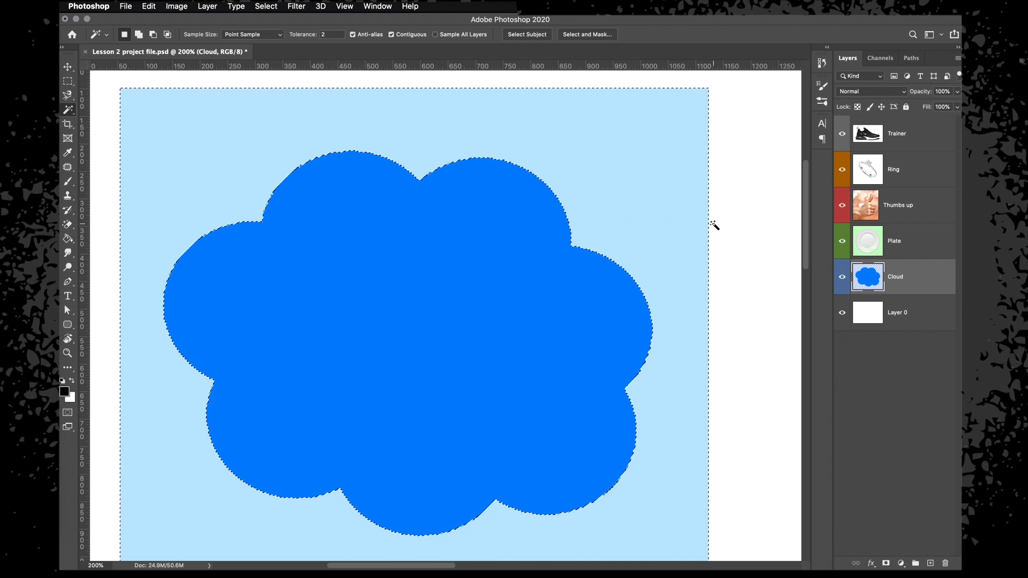
# Change the foreground colour to red and switch to the Brush tool.
pyautogui.press('super+minus')
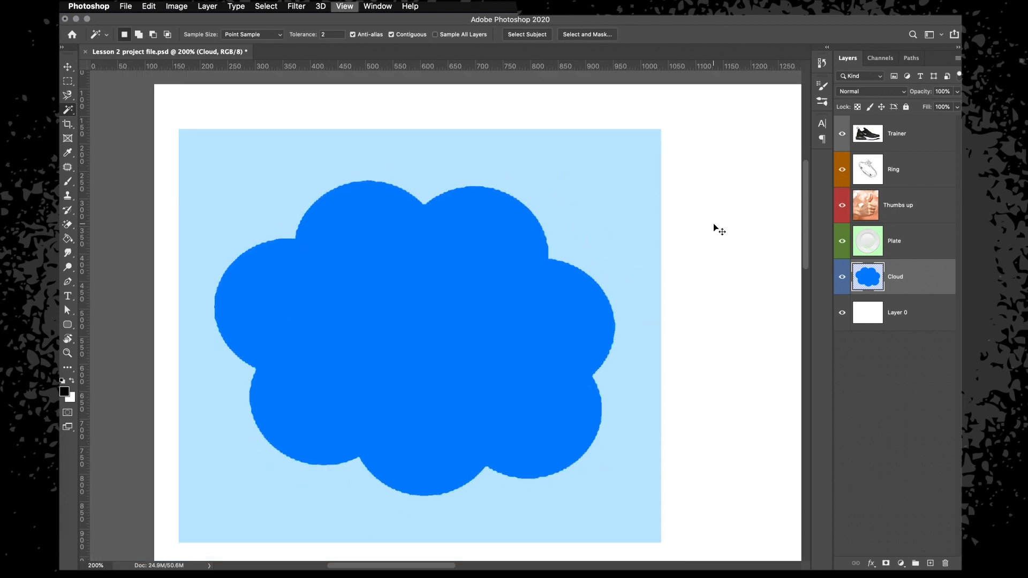
pyautogui.press('super+minus')
pyautogui.click(68, 394)
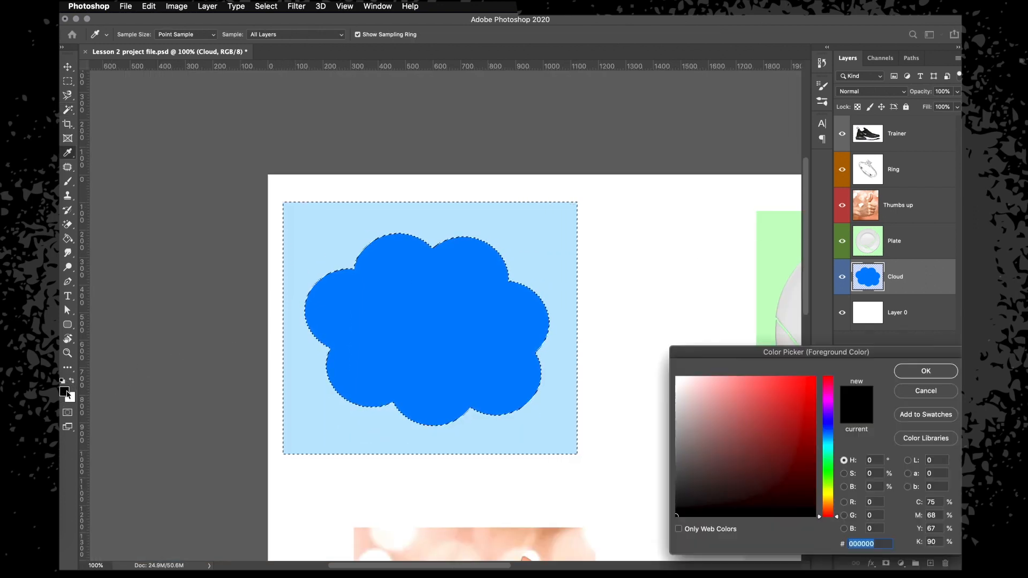
pyautogui.click(785, 398)
pyautogui.click(914, 372)
pyautogui.press('b')
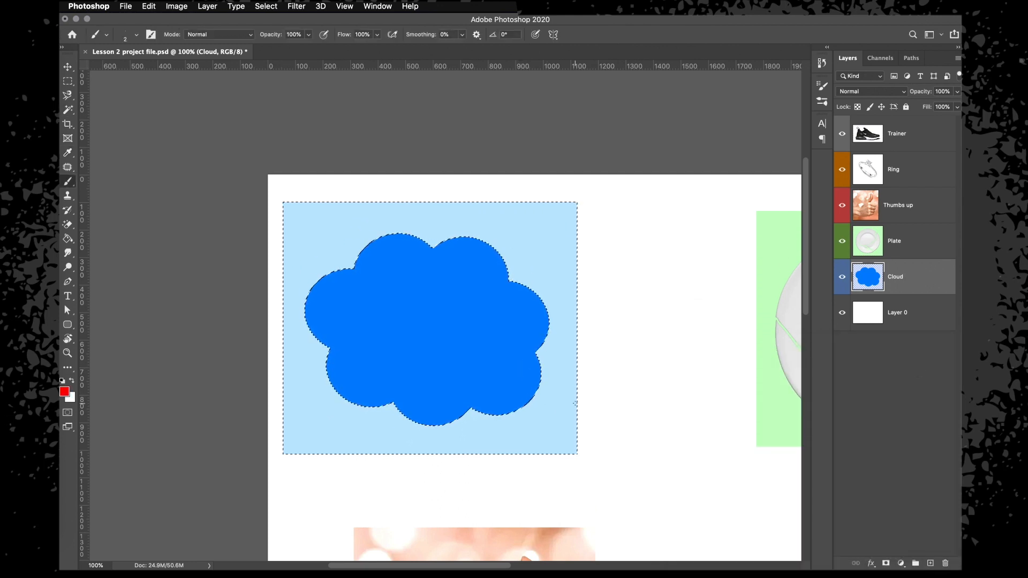
# Enlarge the brush to 700 px, try a red stroke inside the background selection, and clear the selection.
pyautogui.press(']')
pyautogui.press(']')
pyautogui.press(']')
pyautogui.press(']')
pyautogui.press(']')
pyautogui.press(']')
pyautogui.press(']')
pyautogui.press(']')
pyautogui.press(']')
pyautogui.press(']')
pyautogui.press(']')
pyautogui.press(']')
pyautogui.press(']')
pyautogui.press(']')
pyautogui.press(']')
pyautogui.press(']')
pyautogui.press(']')
pyautogui.press(']')
pyautogui.press(']')
pyautogui.press(']')
pyautogui.press(']')
pyautogui.press(']')
pyautogui.press(']')
pyautogui.press(']')
pyautogui.press(']')
pyautogui.press(']')
pyautogui.press(']')
pyautogui.moveTo(574, 399)
pyautogui.mouseDown()
pyautogui.moveTo(520, 208)
pyautogui.moveTo(332, 214)
pyautogui.moveTo(569, 420)
pyautogui.mouseUp()
pyautogui.hotkey('ctrl', 'd')
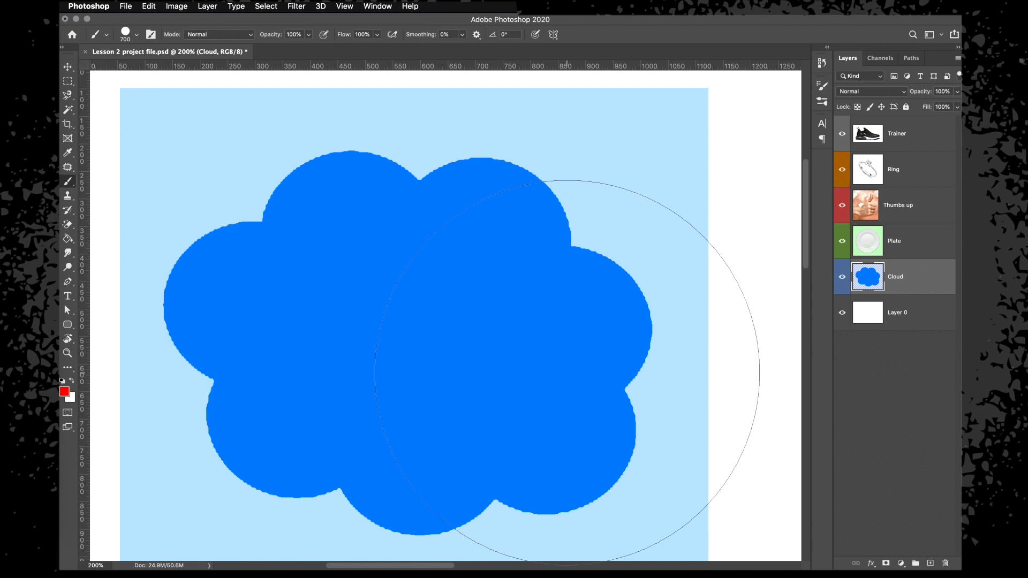
# Select the cloud automatically with the Magic Wand's Select Subject option, and clear the selection.
pyautogui.click(68, 111)
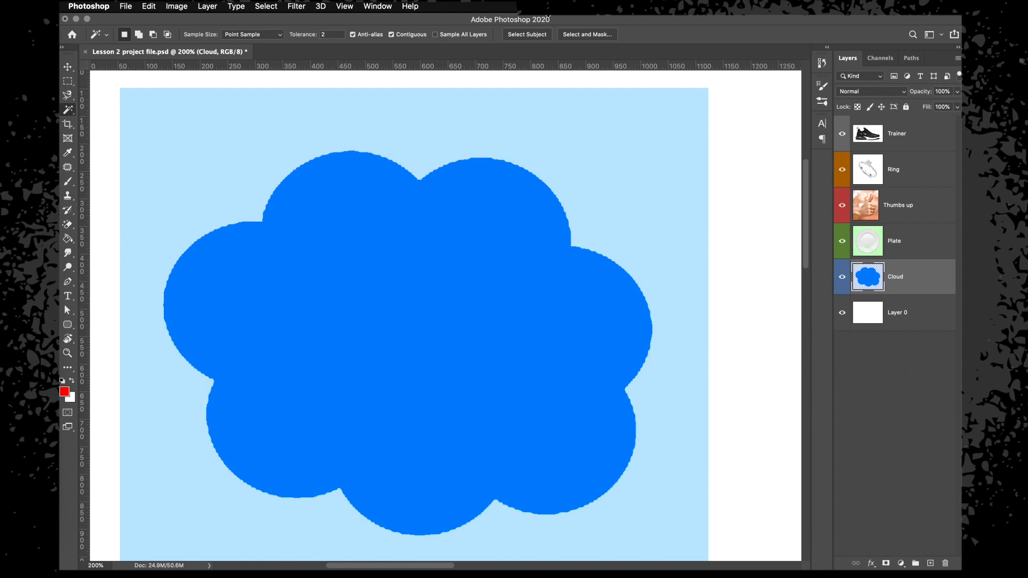
pyautogui.click(528, 37)
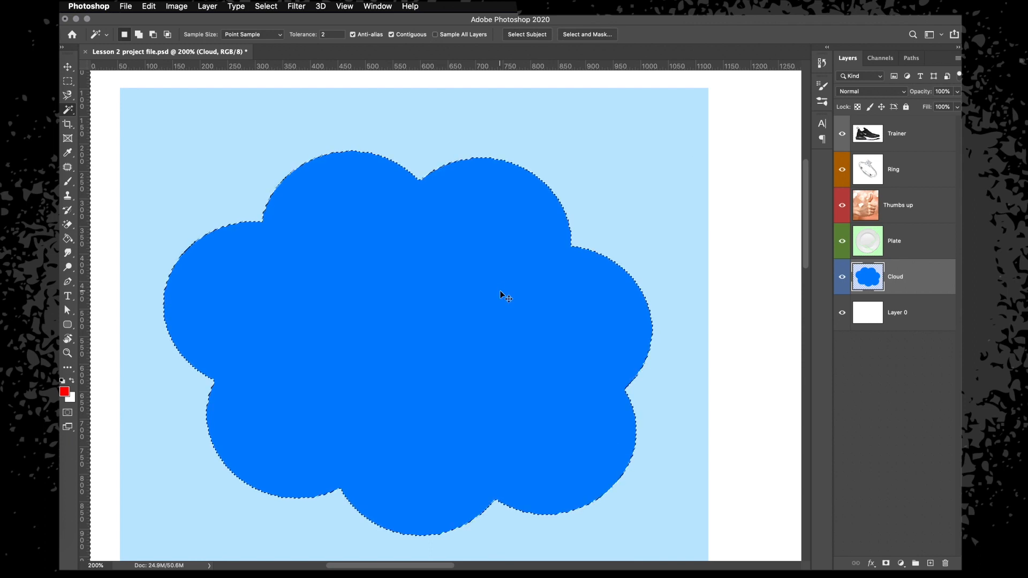
pyautogui.press('super+minus')
pyautogui.press('super+d')
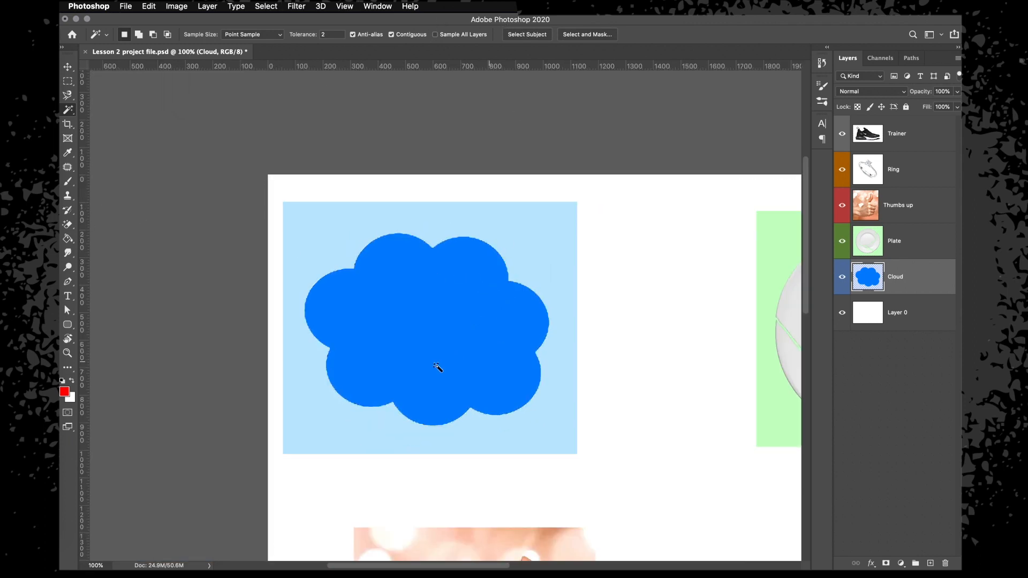
# Select the cloud with Select Subject and delete it, undoing only the deletion.
pyautogui.press('super+minus')
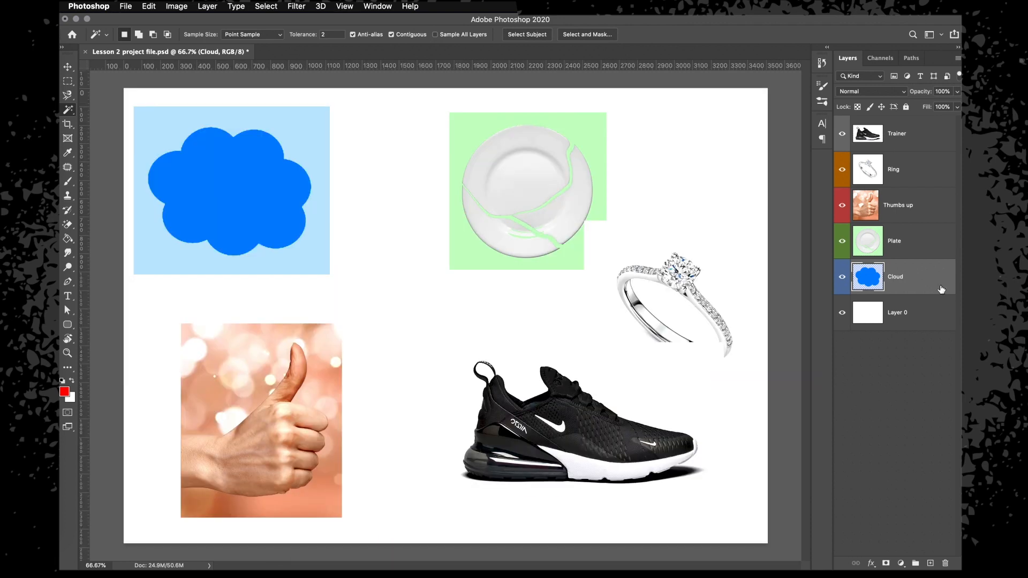
pyautogui.press('super+plus')
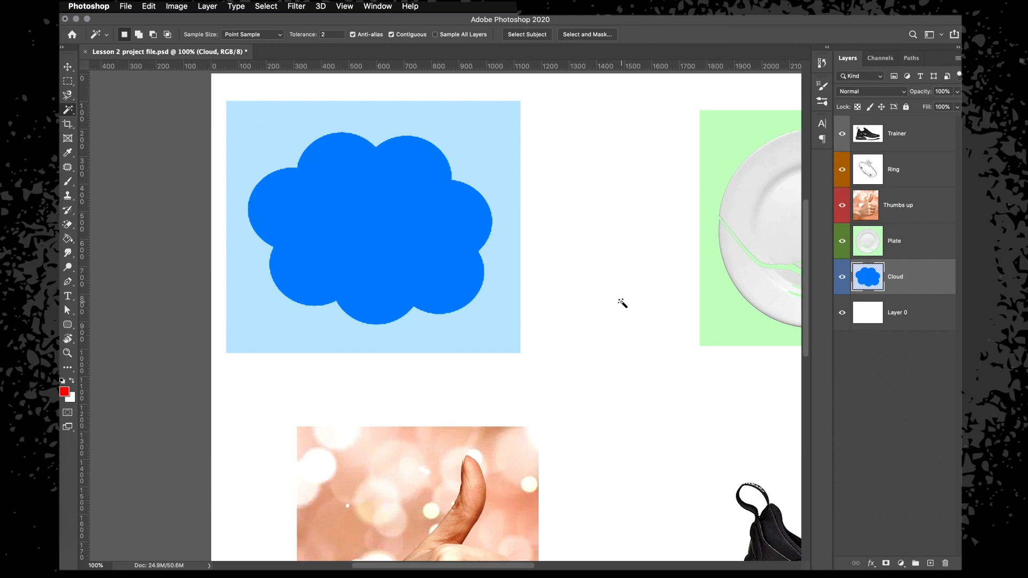
pyautogui.press('super+plus')
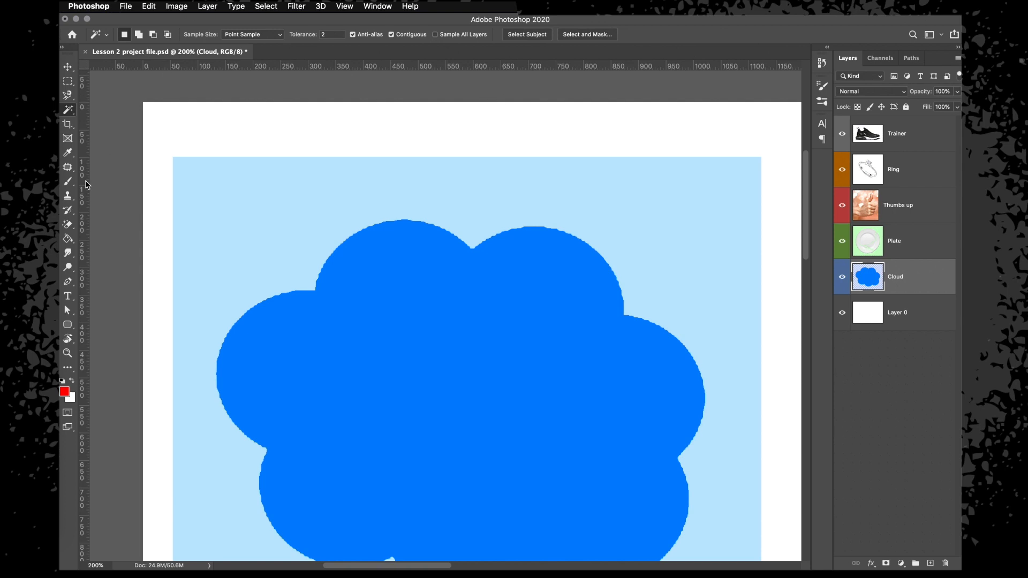
pyautogui.click(528, 37)
pyautogui.press('Delete')
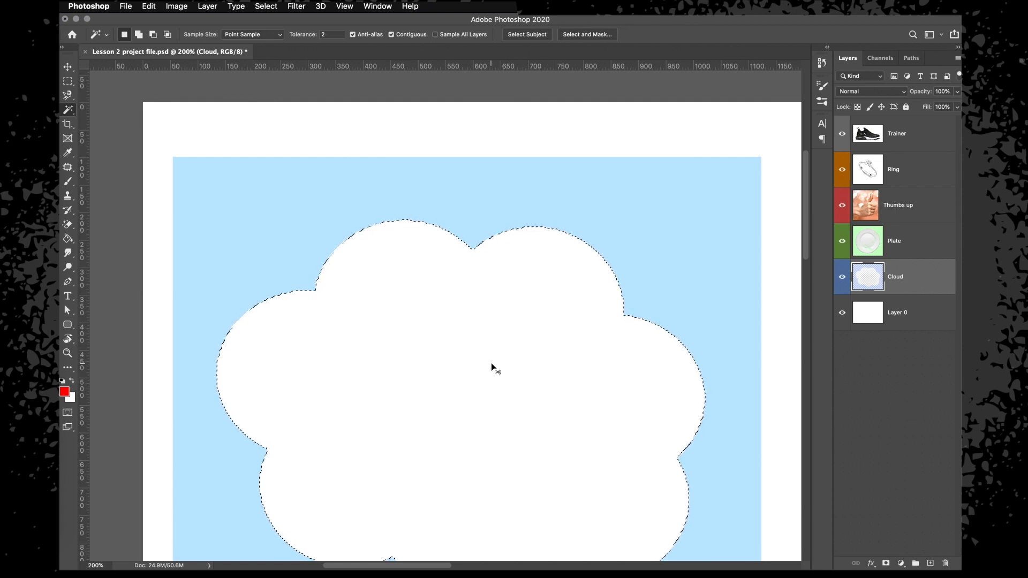
pyautogui.press('super+z')
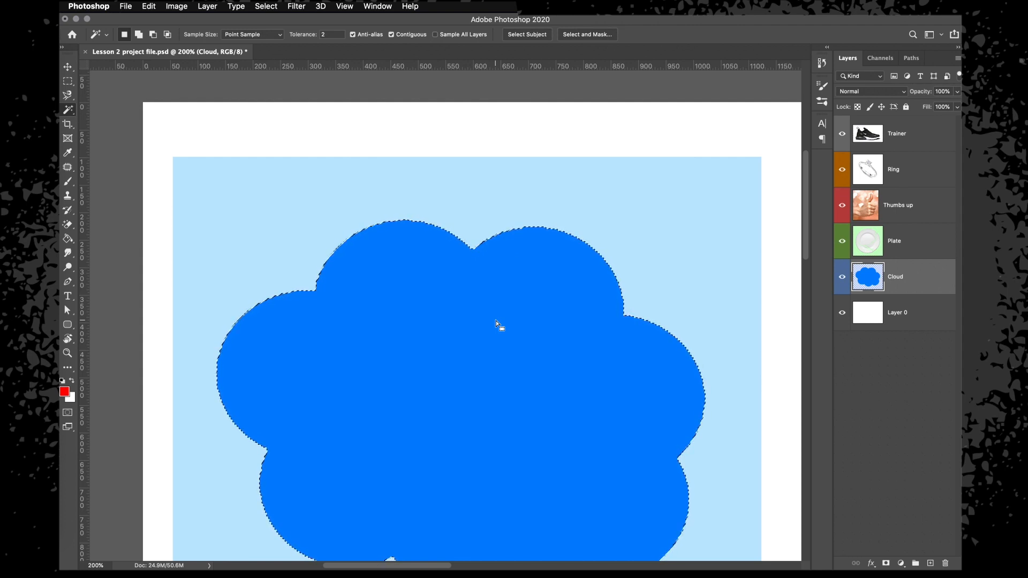
# Invert the cloud selection, delete the light blue background, and deselect.
pyautogui.click(266, 6)
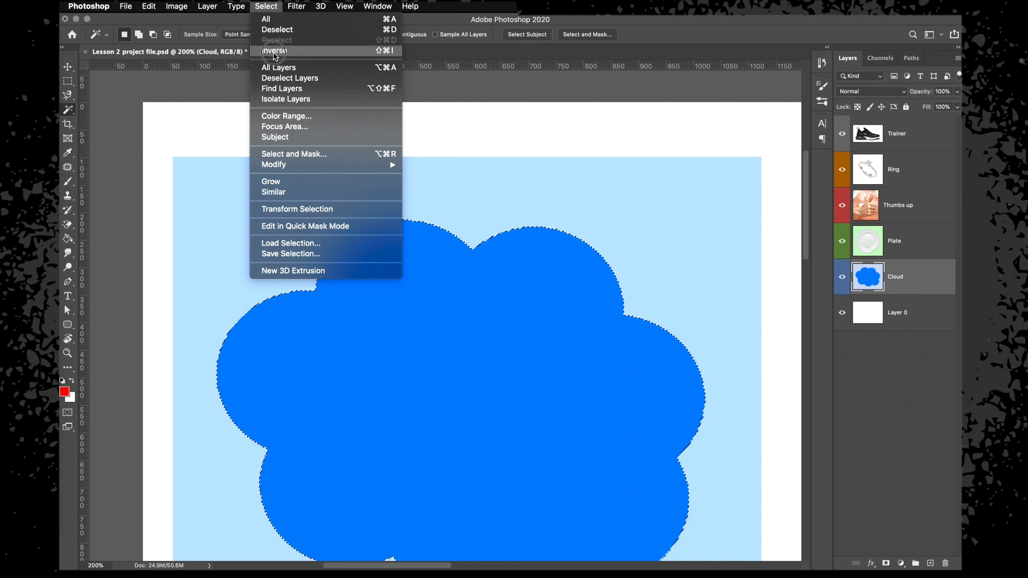
pyautogui.click(274, 51)
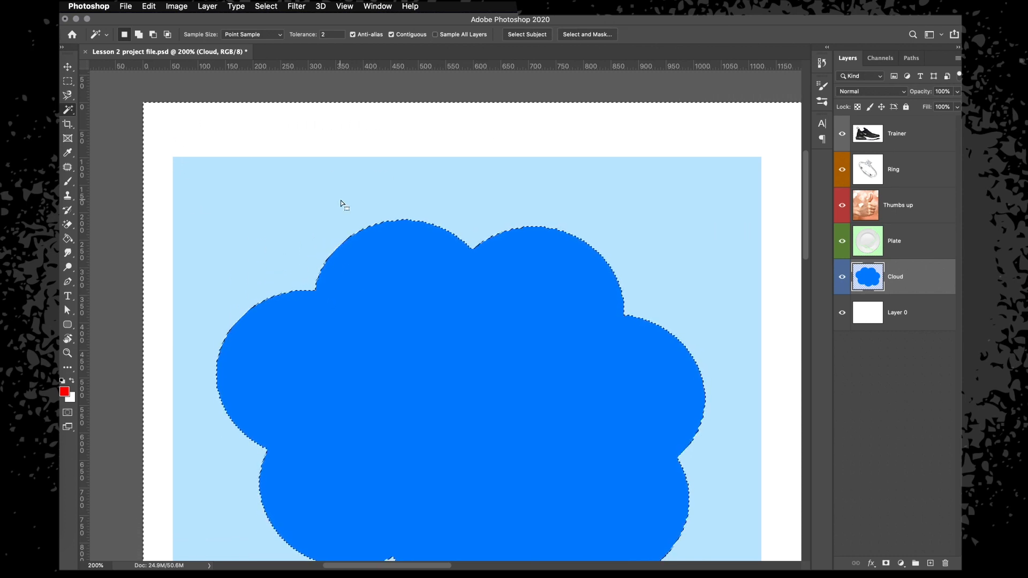
pyautogui.press('Delete')
pyautogui.hotkey('ctrl', 'd')
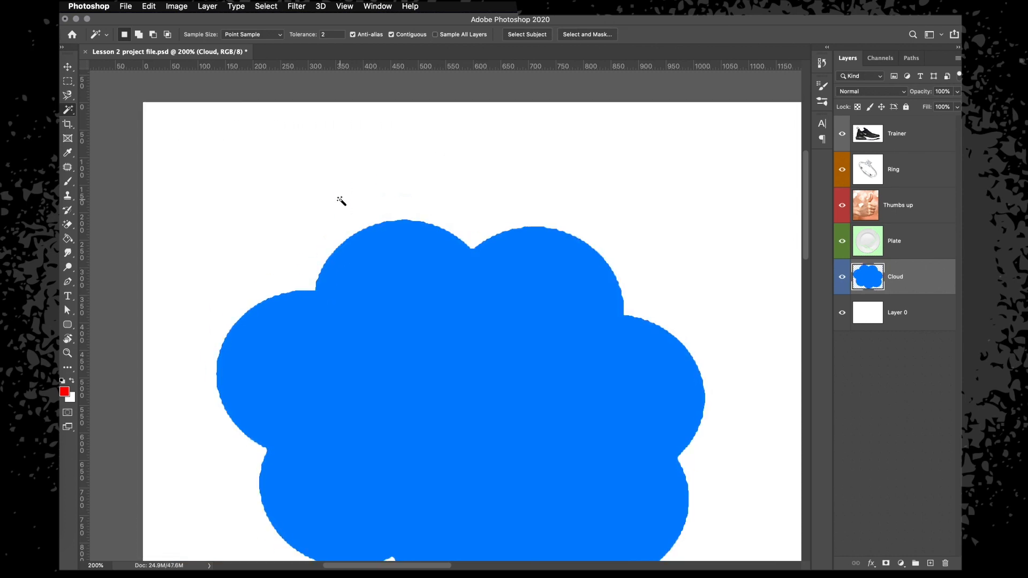
# Undo the background deletion on the Cloud layer and clear the restored selection.
pyautogui.hotkey('ctrl', '0')
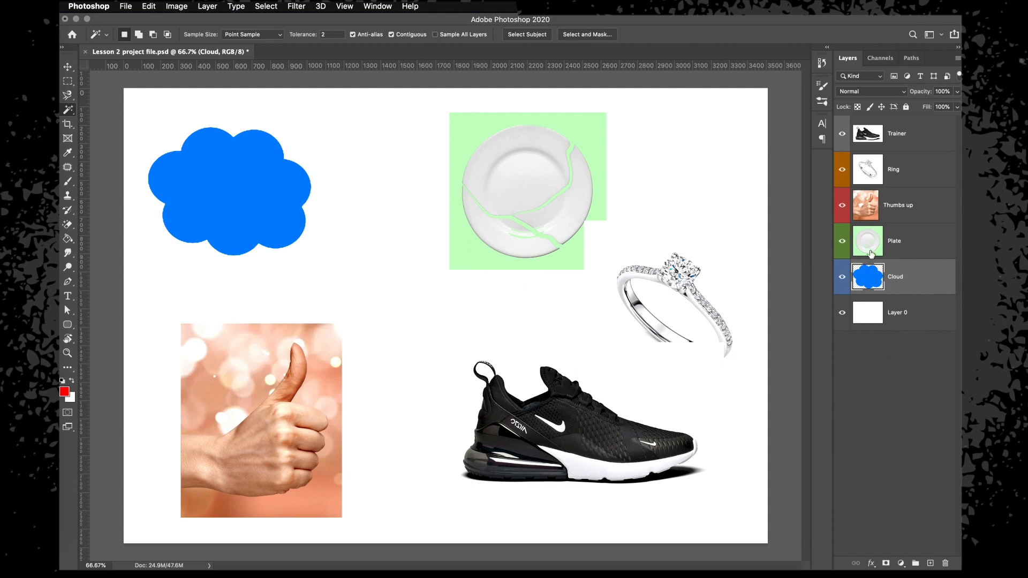
pyautogui.hotkey('ctrl', '+')
pyautogui.hotkey('ctrl', '+')
pyautogui.hscroll(-13, 573, 299)
pyautogui.scroll(8, 573, 299)
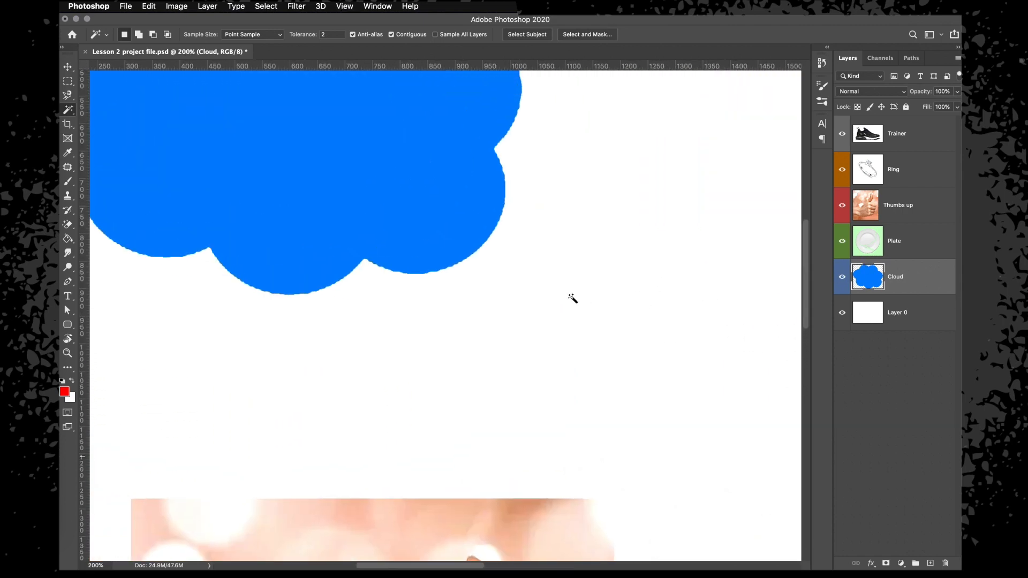
pyautogui.hscroll(5, 573, 298)
pyautogui.scroll(-4, 573, 299)
pyautogui.hotkey('ctrl', 'z')
pyautogui.hotkey('ctrl', 'z')
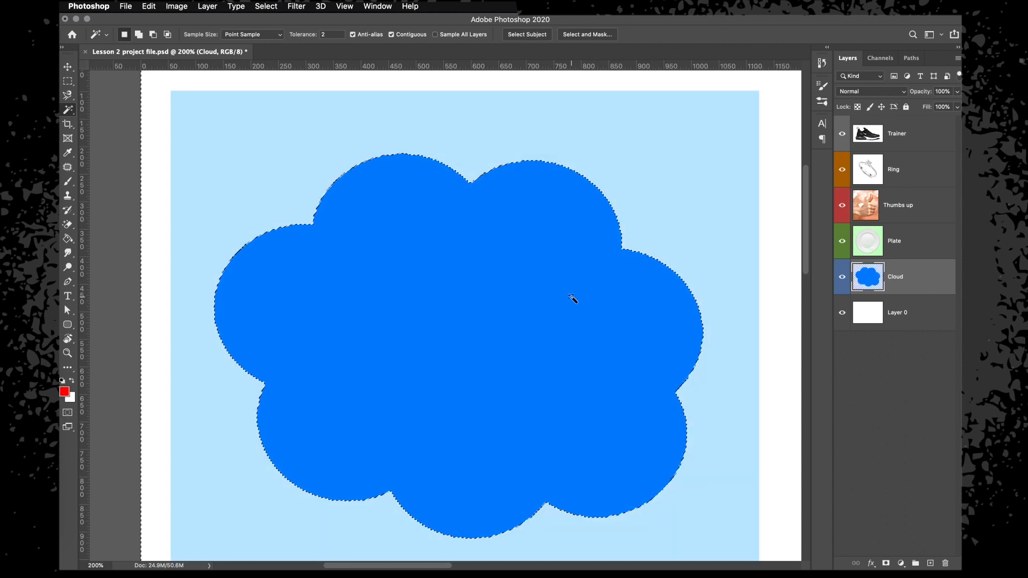
pyautogui.press('super+d')
pyautogui.scroll(-1, 572, 299)
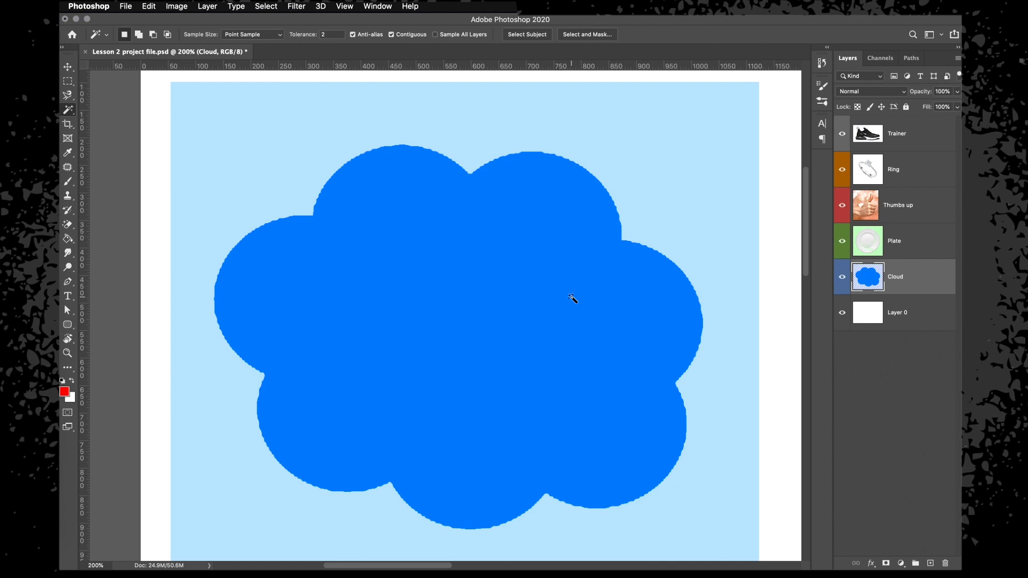
pyautogui.hscroll(2, 572, 298)
pyautogui.scroll(4, 572, 298)
pyautogui.scroll(1, 572, 299)
pyautogui.scroll(-1, 572, 299)
pyautogui.scroll(-1, 572, 298)
pyautogui.hscroll(1, 572, 299)
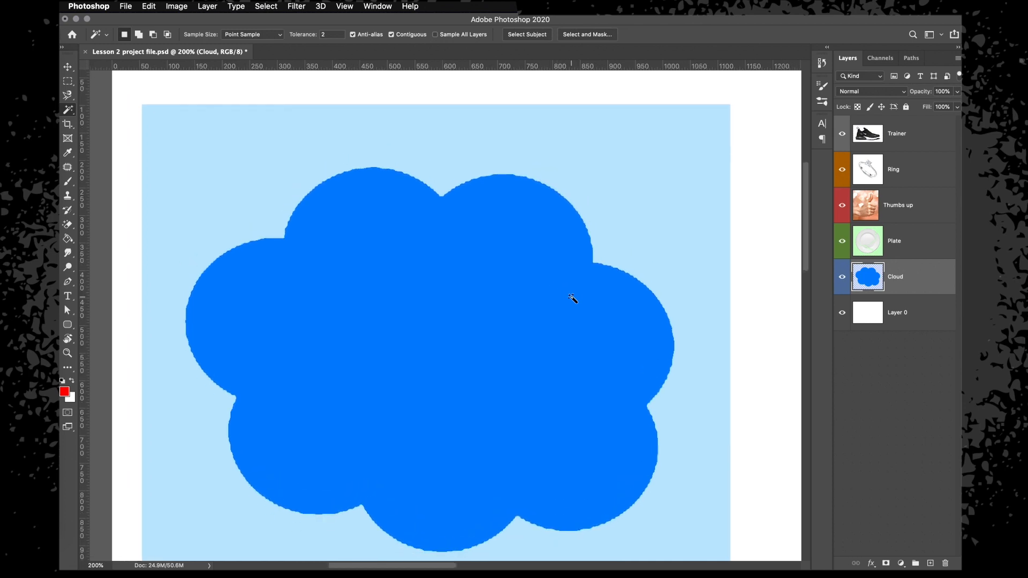
pyautogui.click(527, 34)
pyautogui.click(886, 564)
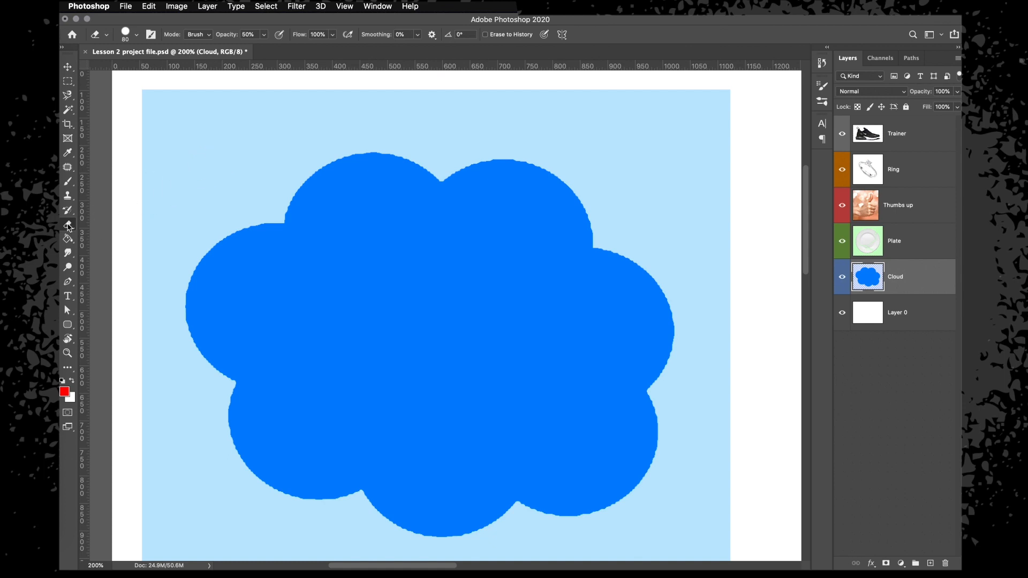
# Switch to the standard Eraser tool and set its brush size to 70 px.
pyautogui.click(68, 227)
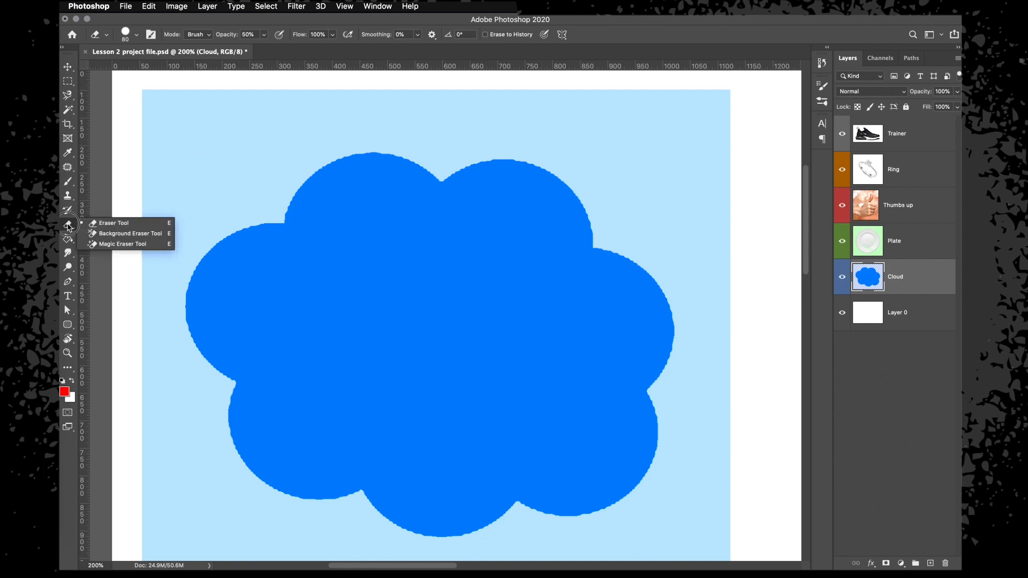
pyautogui.click(110, 220)
pyautogui.rightClick(271, 162)
pyautogui.click(296, 231)
pyautogui.click(390, 25)
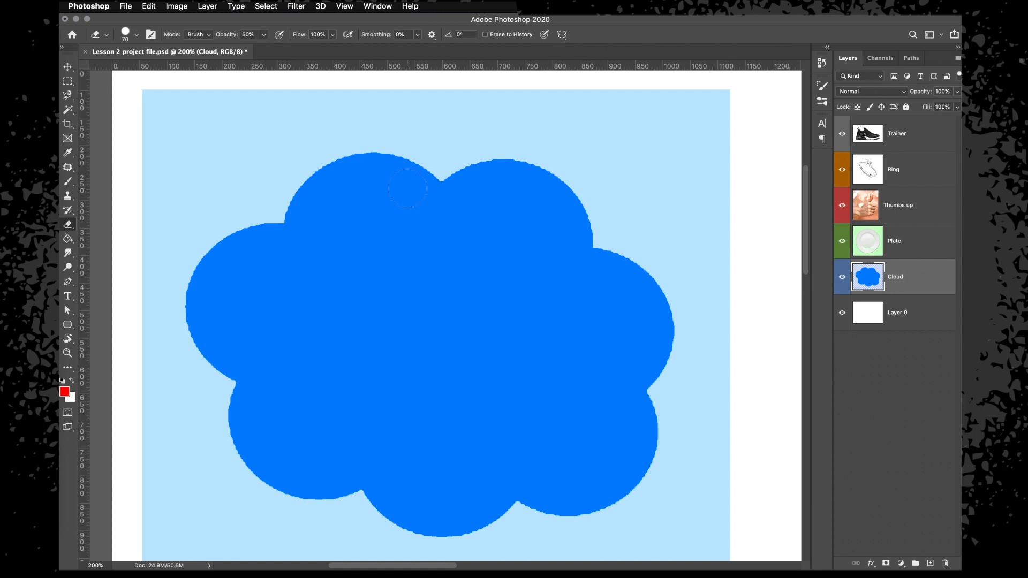
# Erase the light blue background along the cloud's upper-left edge with a 20 px eraser at 100% opacity.
pyautogui.moveTo(366, 83); pyautogui.dragTo(364, 102)
pyautogui.moveTo(373, 83)
pyautogui.mouseDown()
pyautogui.moveTo(363, 147)
pyautogui.moveTo(320, 163)
pyautogui.moveTo(283, 211)
pyautogui.moveTo(253, 220)
pyautogui.mouseUp()
pyautogui.press('super+plus')
pyautogui.press('super+plus')
pyautogui.press('super+plus')
pyautogui.press('super+plus')
pyautogui.hscroll(-9, 252, 220)
pyautogui.scroll(5, 252, 220)
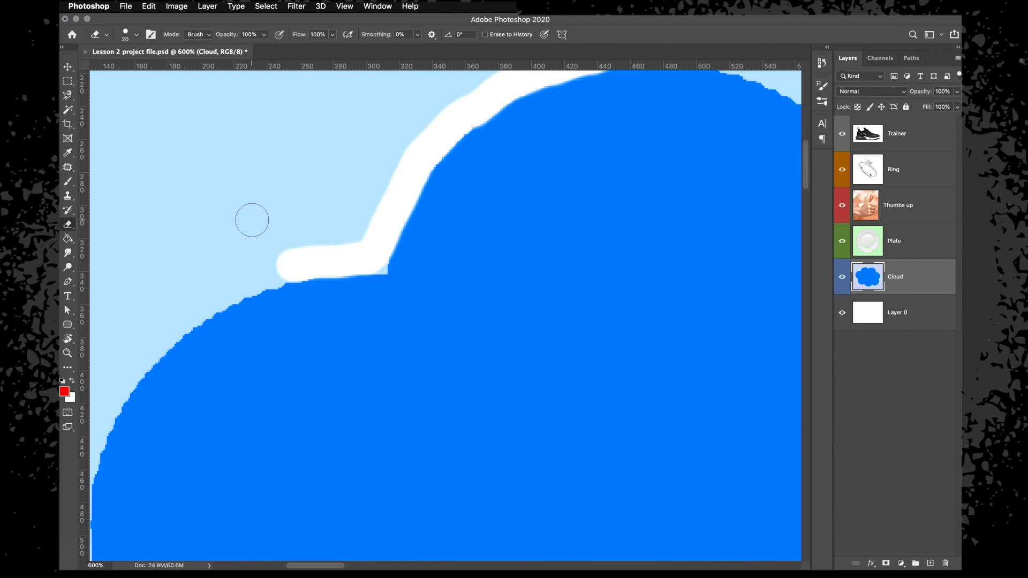
# Erase the light blue remnant in the cloud's upper-left notch with a 3 px eraser.
pyautogui.press('[')
pyautogui.press('[')
pyautogui.press('[')
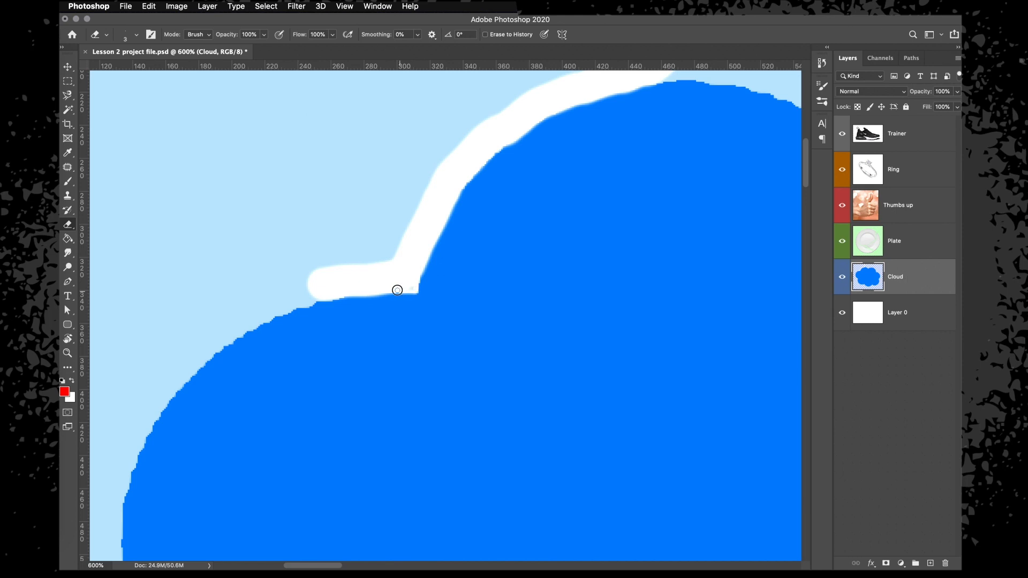
pyautogui.press('super+minus')
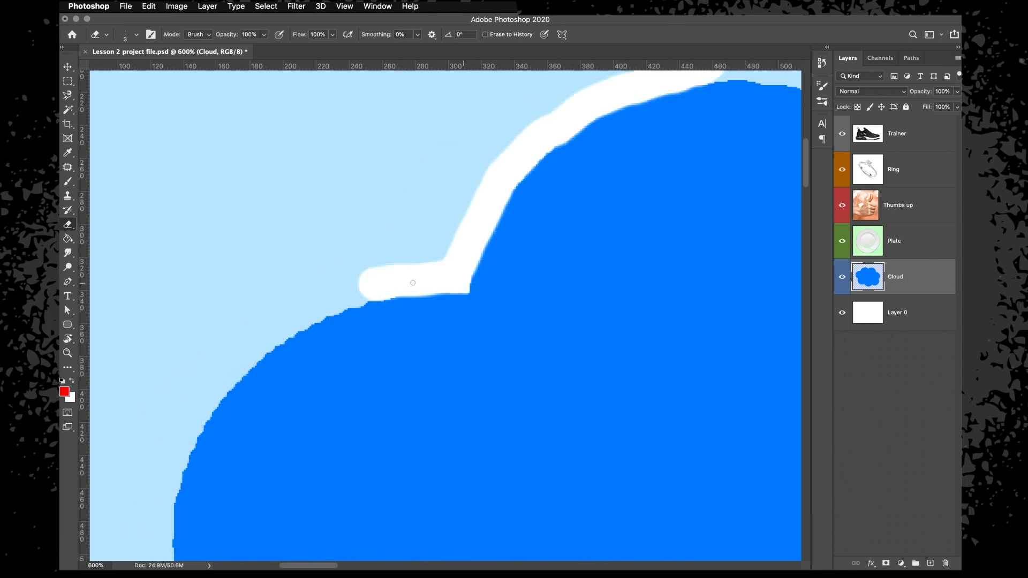
pyautogui.press('super+minus')
pyautogui.press('super+minus')
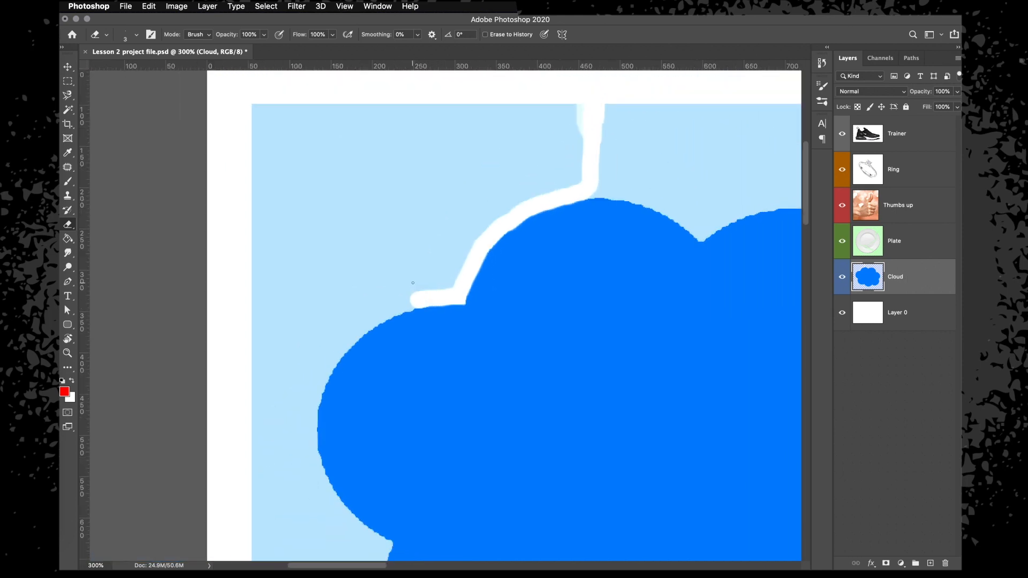
pyautogui.press('super+plus')
pyautogui.press('super+minus')
pyautogui.press('super+minus')
pyautogui.press('super+minus')
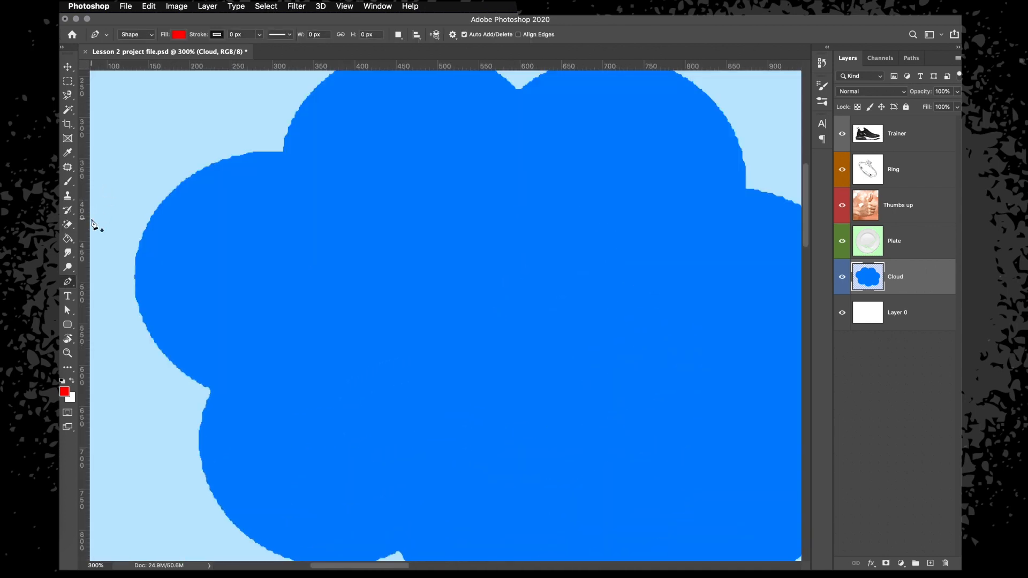
# Draw a closed straight-sided practice shape about 375 × 287 px inside the cloud with the Pen tool in Shape mode, and delete it.
pyautogui.click(68, 282)
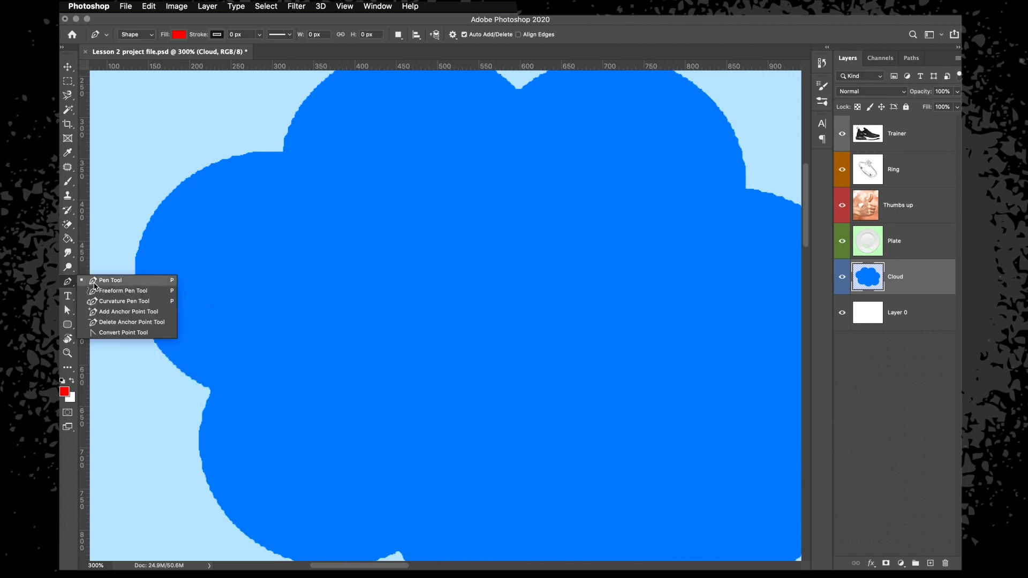
pyautogui.click(91, 282)
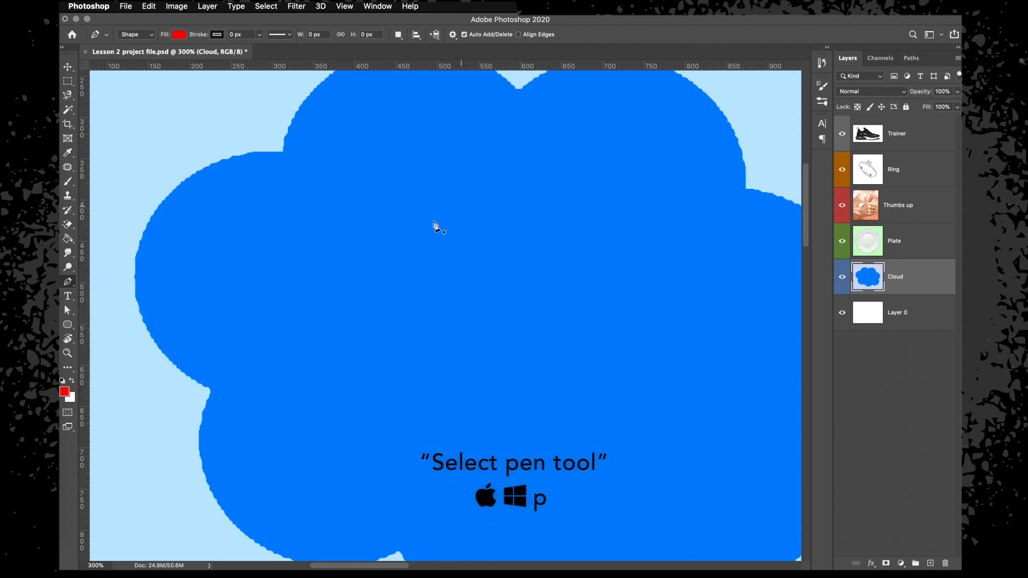
pyautogui.click(336, 248)
pyautogui.click(456, 237)
pyautogui.click(486, 263)
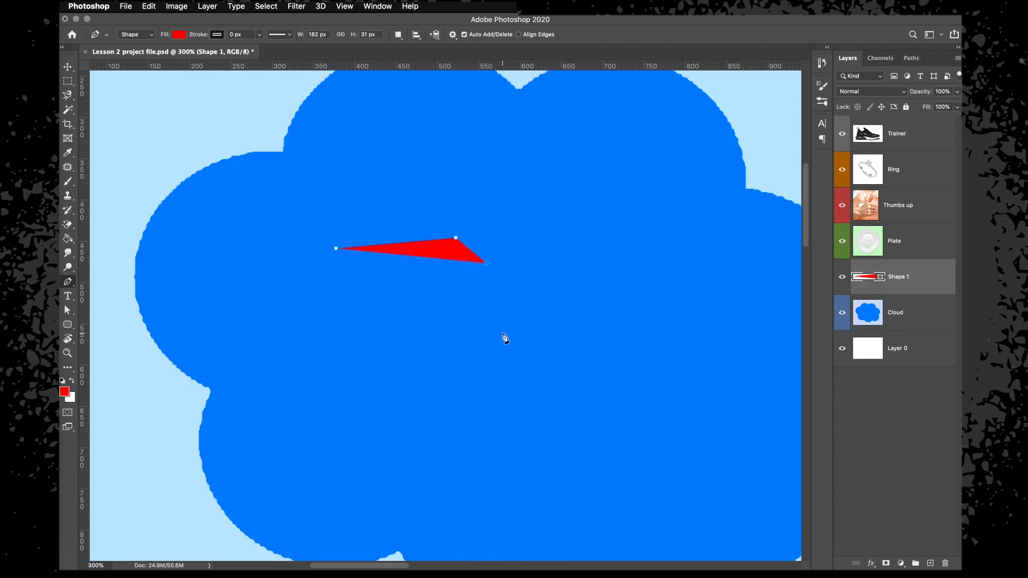
pyautogui.click(503, 333)
pyautogui.click(410, 339)
pyautogui.click(303, 341)
pyautogui.click(326, 414)
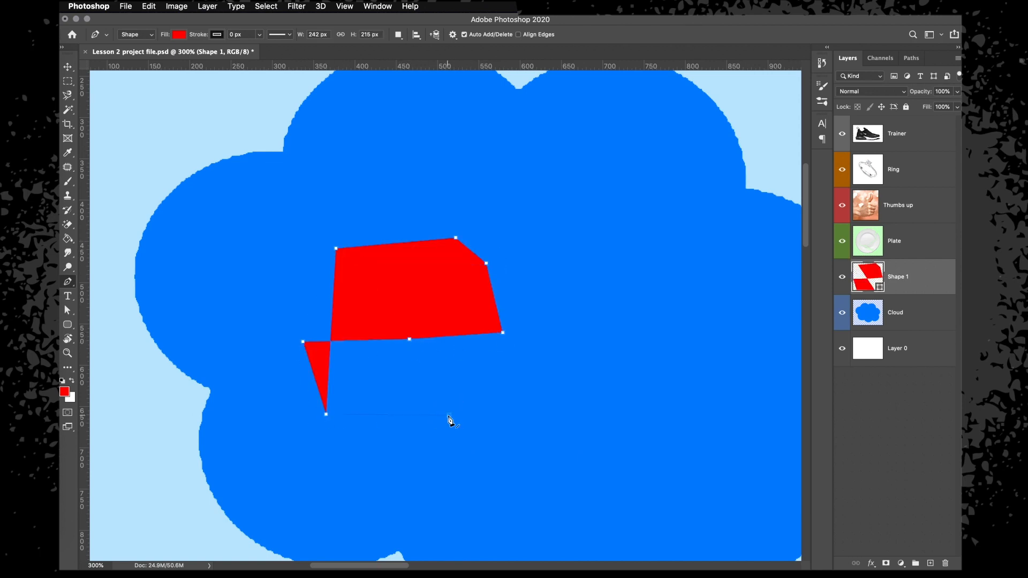
pyautogui.click(449, 415)
pyautogui.click(580, 409)
pyautogui.click(574, 252)
pyautogui.click(502, 179)
pyautogui.click(336, 180)
pyautogui.click(271, 208)
pyautogui.click(288, 245)
pyautogui.click(308, 252)
pyautogui.click(337, 251)
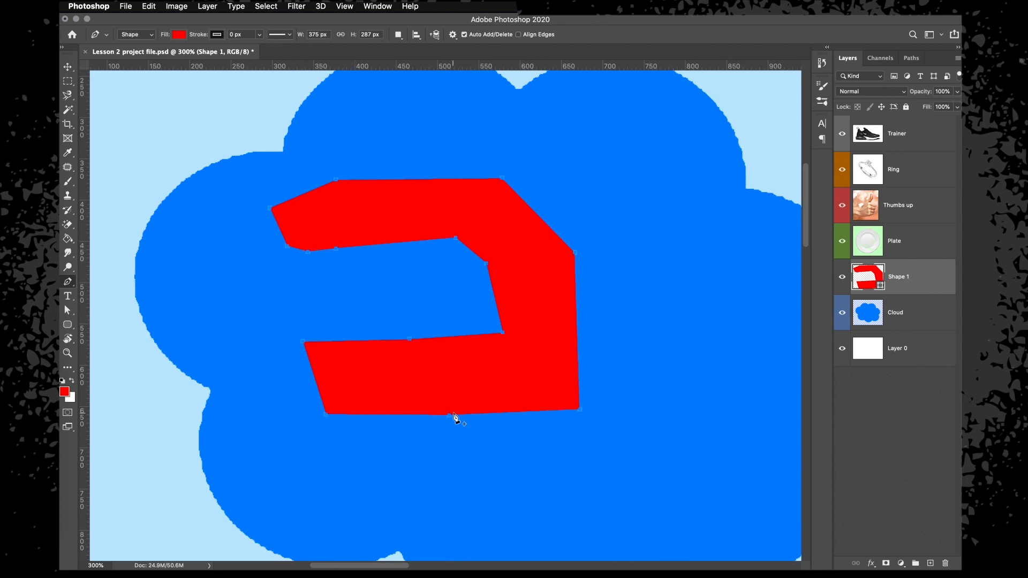
pyautogui.press('BackSpace')
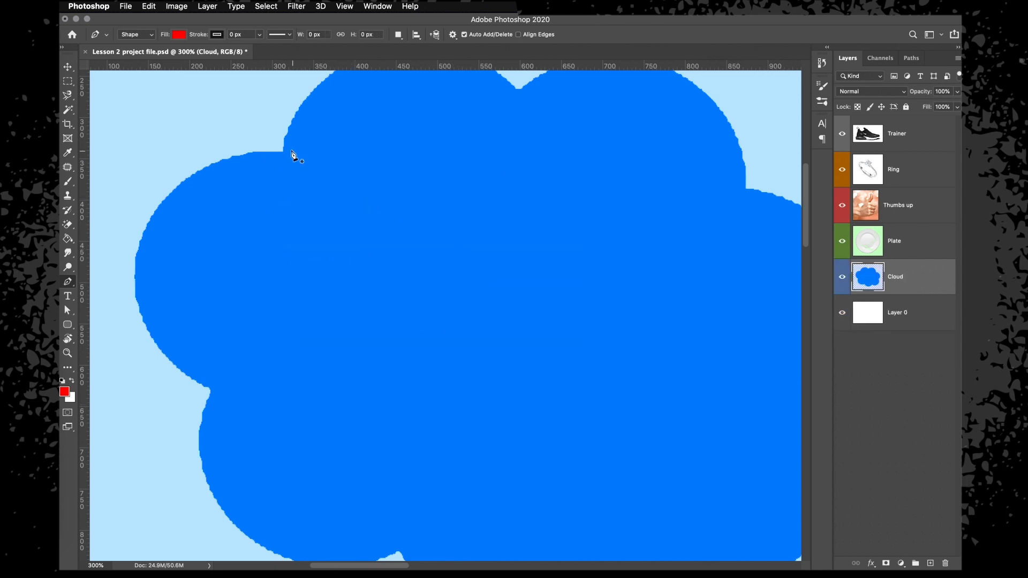
# Start a Pen tool shape at the cloud's top notch and curve it over the upper-left lobe to the next notch.
pyautogui.scroll(5, 328, 423)
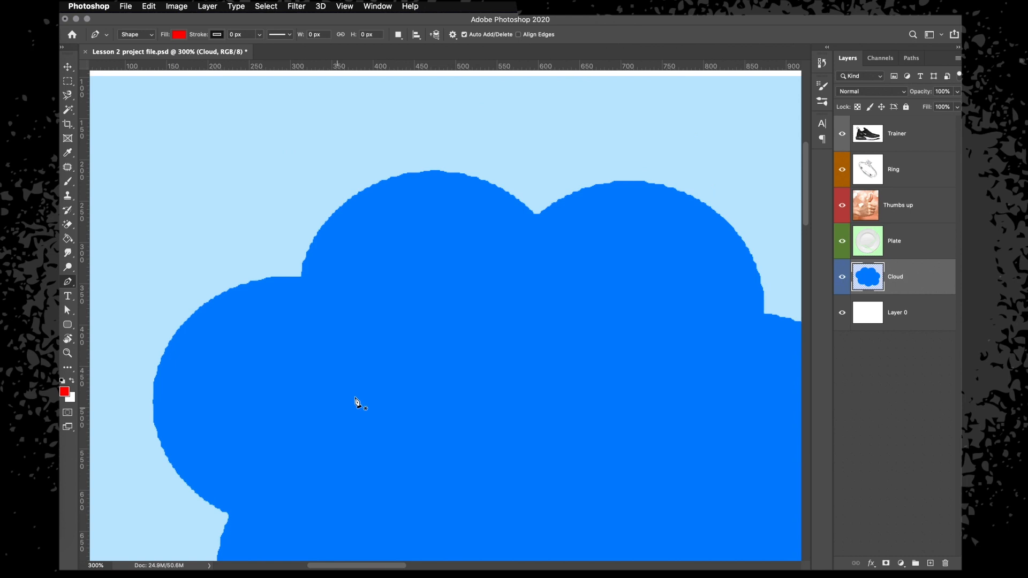
pyautogui.click(536, 216)
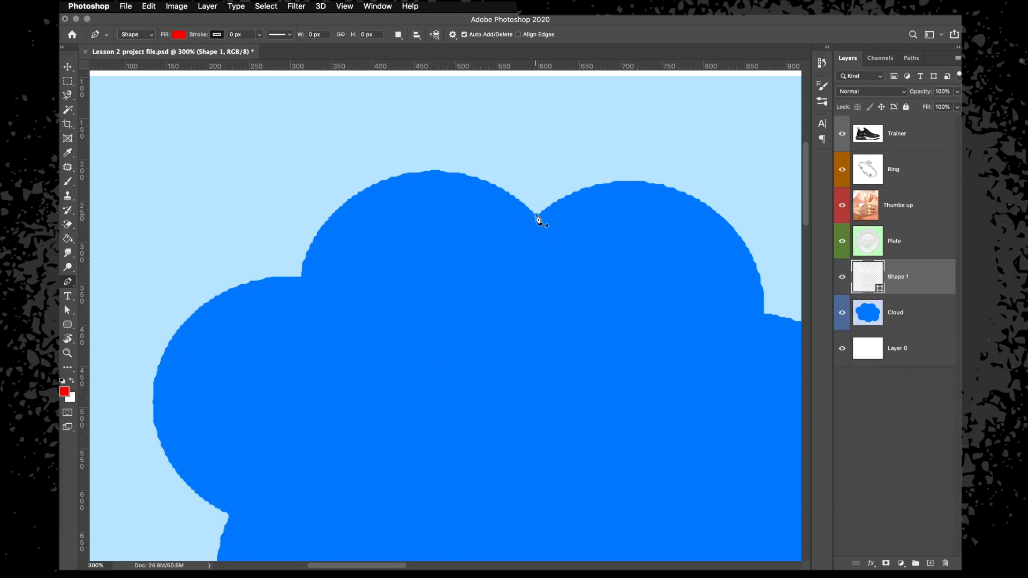
pyautogui.click(302, 278)
pyautogui.moveTo(302, 278); pyautogui.dragTo(275, 420)
pyautogui.hotkey('ctrl', 'z')
pyautogui.moveTo(390, 181); pyautogui.dragTo(298, 210)
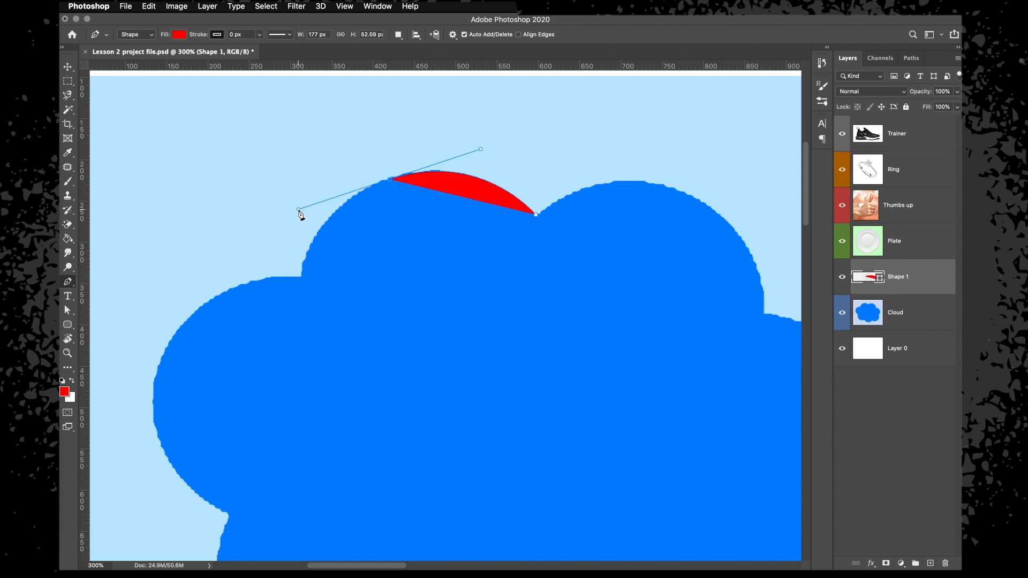
pyautogui.click(303, 277)
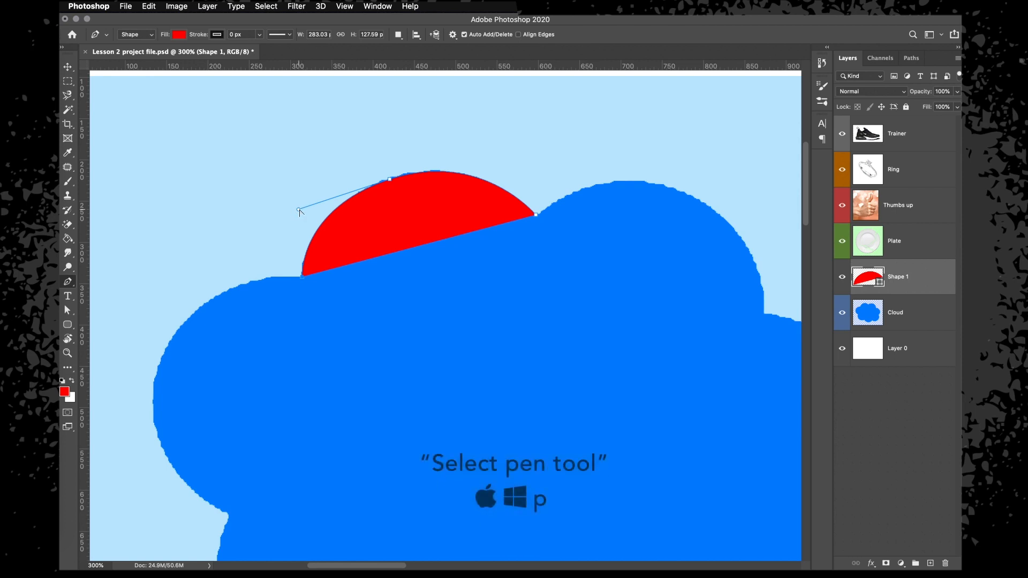
# Adjust the anchor point and its curve handle on the upper-left lobe to follow the cloud's edge.
pyautogui.click(299, 209)
pyautogui.moveTo(298, 209); pyautogui.dragTo(302, 242)
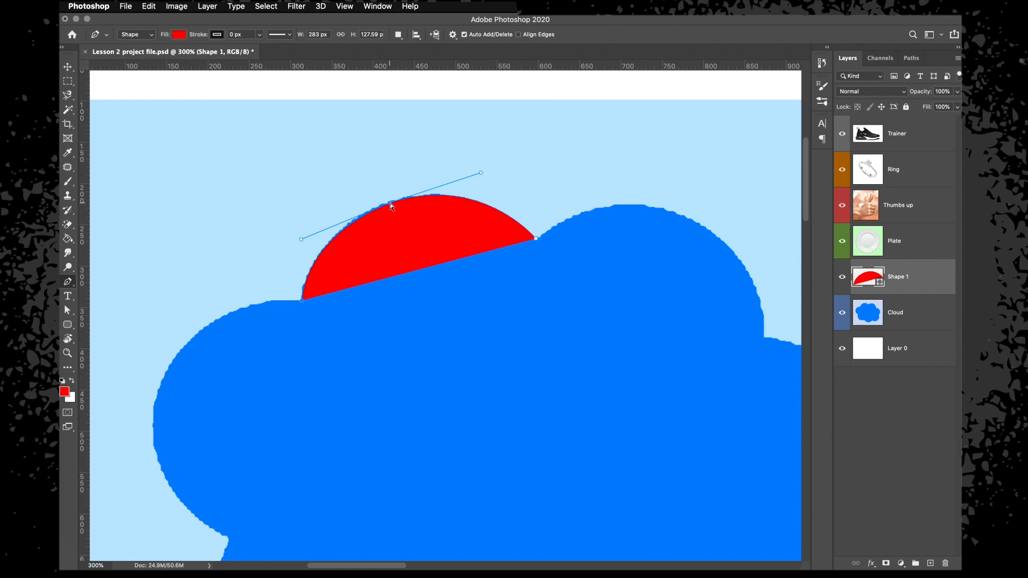
pyautogui.moveTo(390, 203); pyautogui.dragTo(387, 201)
# Extend the path around the cloud's left lobe to the notch below it.
pyautogui.hscroll(-5, 372, 275)
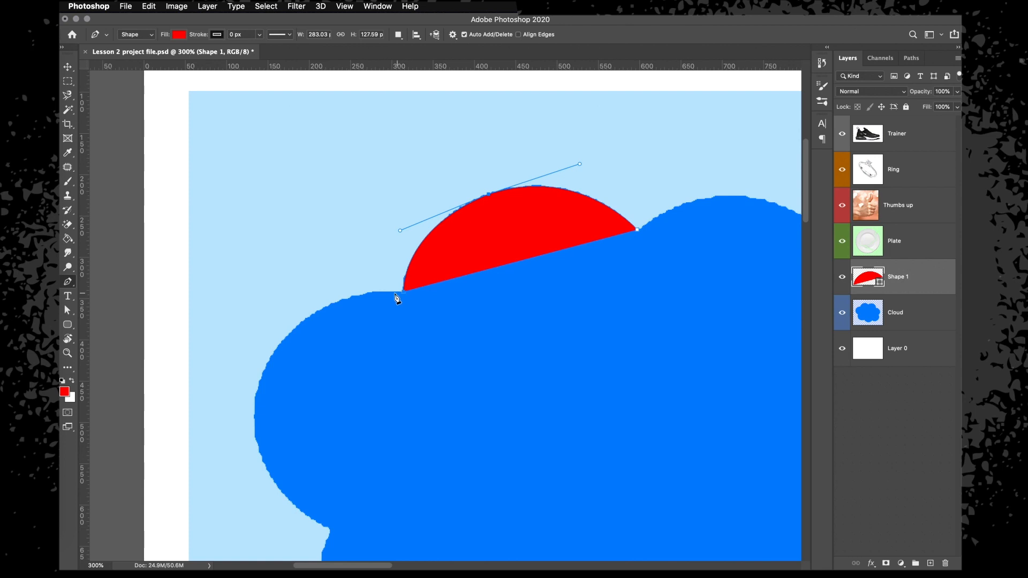
pyautogui.moveTo(254, 417); pyautogui.dragTo(251, 550)
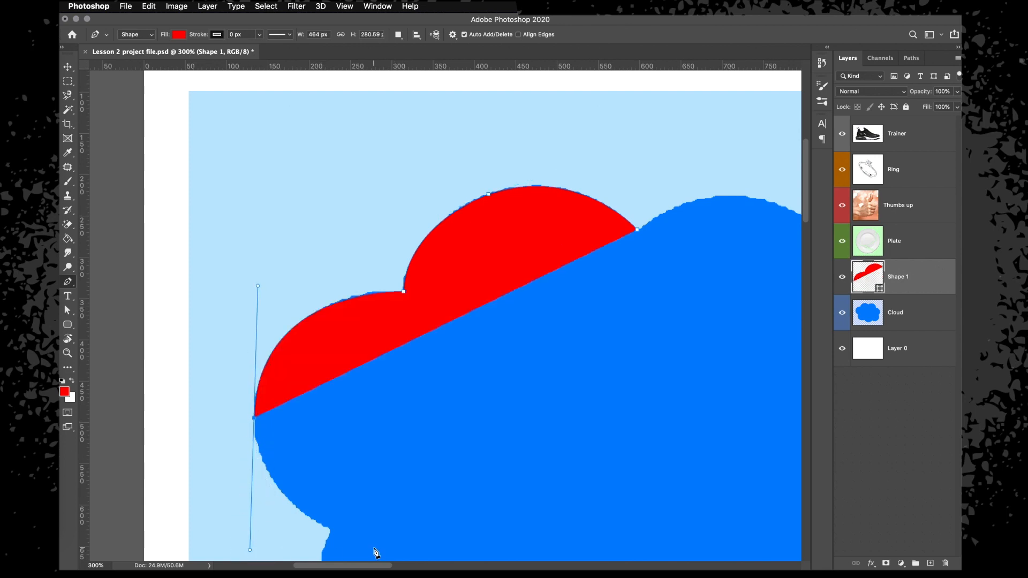
pyautogui.click(330, 527)
pyautogui.scroll(-2, 332, 534)
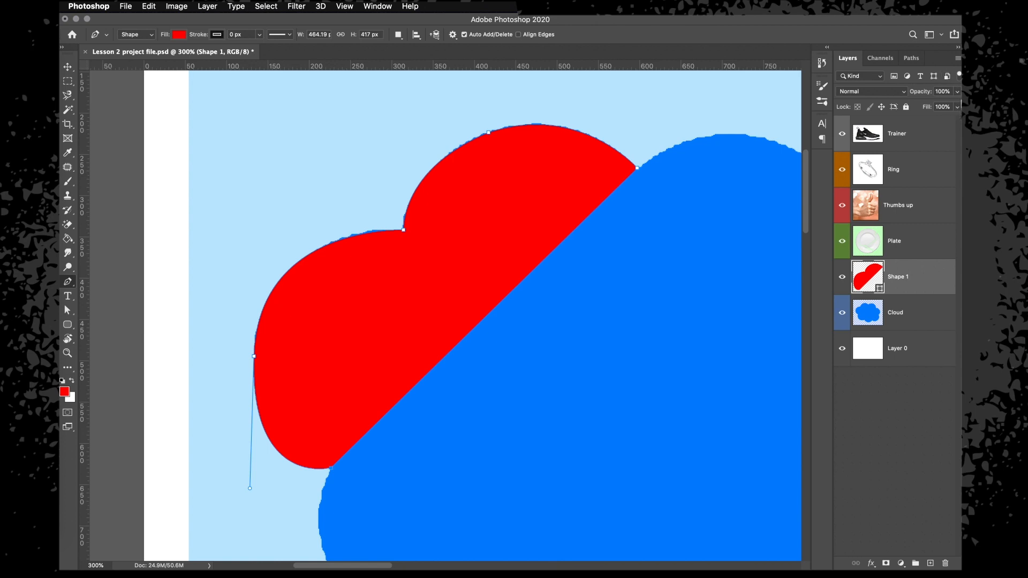
# Lower the red shape layer's opacity to 47% and shorten the left lobe's lower curve handle to fit the cloud's edge.
pyautogui.click(958, 91)
pyautogui.moveTo(958, 104); pyautogui.dragTo(930, 106)
pyautogui.click(922, 278)
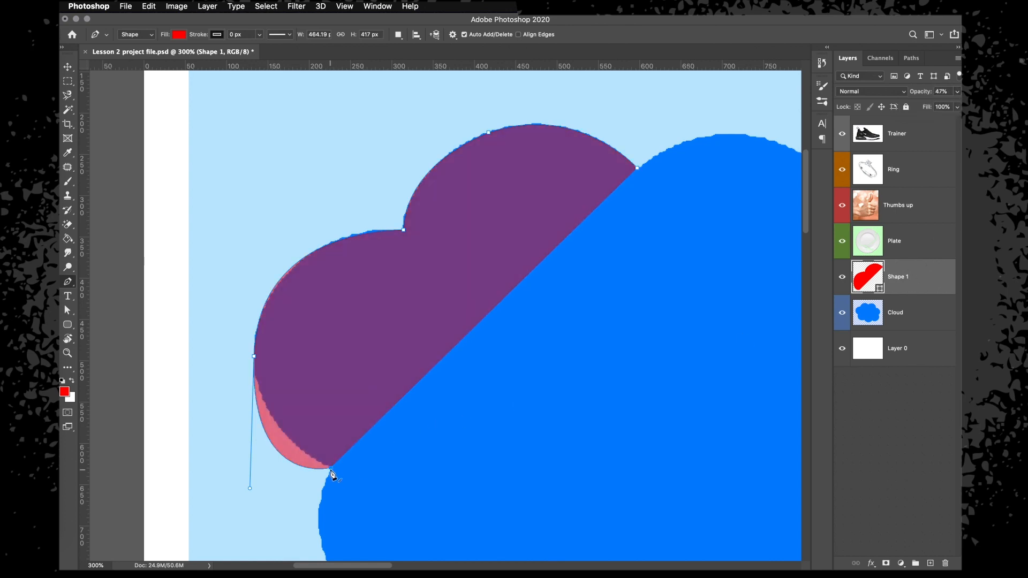
pyautogui.scroll(-5, 249, 364)
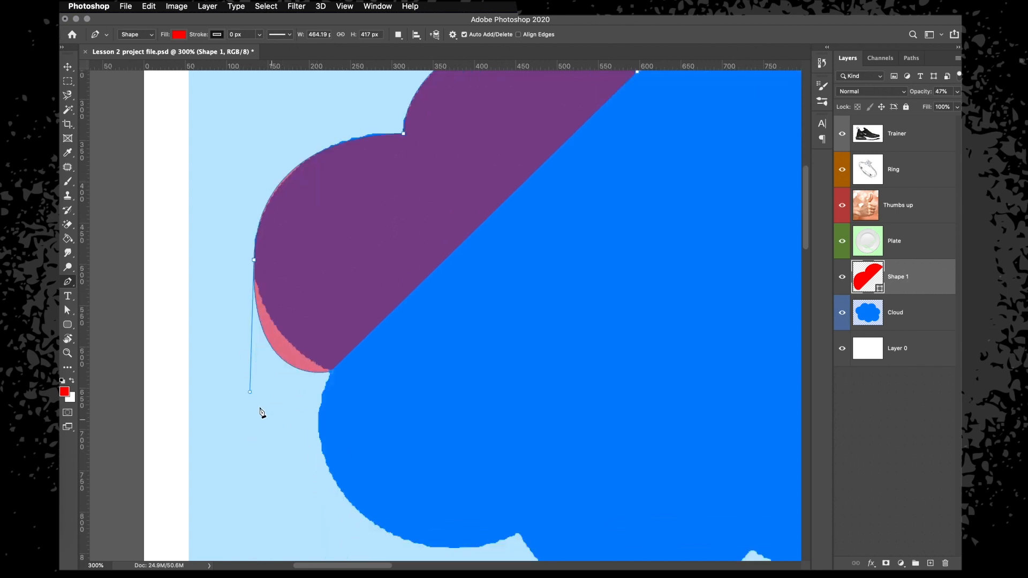
pyautogui.moveTo(249, 395); pyautogui.dragTo(250, 320)
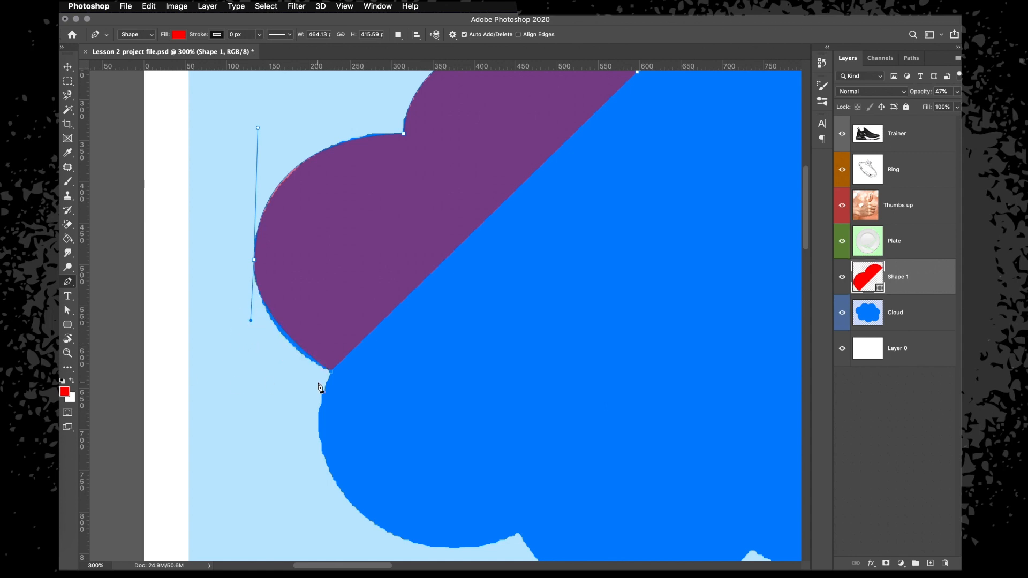
# Curve the path around the lower-left lobe to the next bottom notch and shorten the lobe's outgoing handle.
pyautogui.scroll(-5, 319, 386)
pyautogui.moveTo(375, 432); pyautogui.dragTo(468, 495)
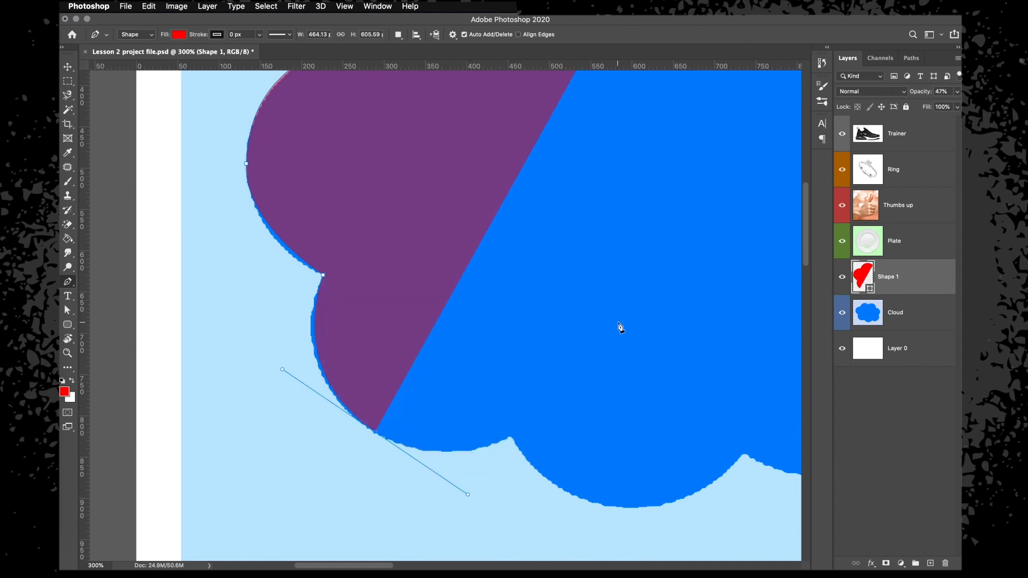
pyautogui.moveTo(512, 439); pyautogui.dragTo(522, 431)
pyautogui.moveTo(468, 494); pyautogui.dragTo(422, 468)
# Try to curve the path onto the bottom lobe and shorten the outgoing handle at the bottom-left notch.
pyautogui.scroll(-3, 557, 489)
pyautogui.hscroll(2, 557, 488)
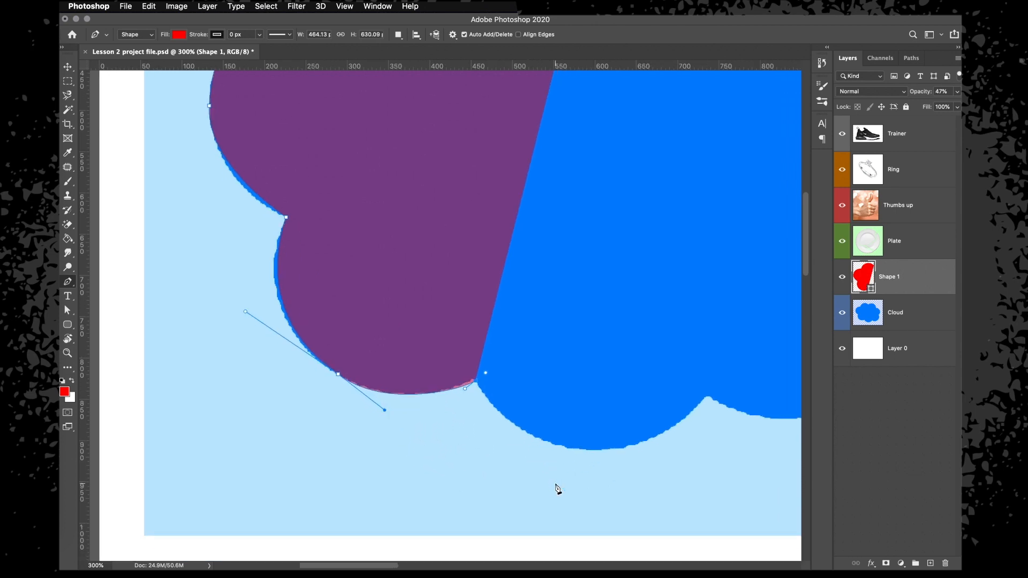
pyautogui.moveTo(552, 441); pyautogui.dragTo(619, 464)
pyautogui.press('super+plus')
pyautogui.press('super+plus')
pyautogui.press('super+plus')
pyautogui.press('super+plus')
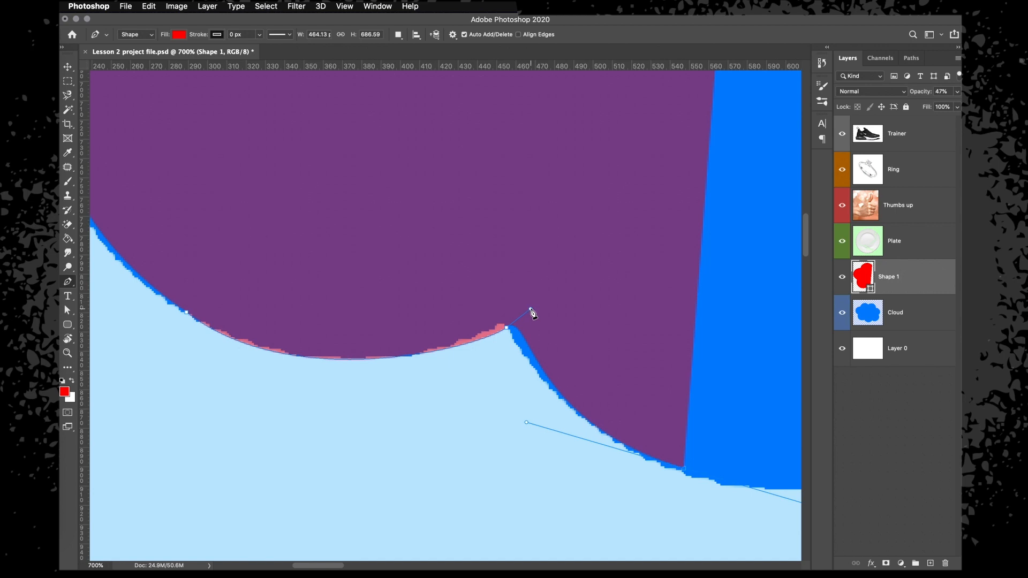
pyautogui.moveTo(531, 309); pyautogui.dragTo(513, 327)
# Remove the outgoing handle at the bottom-left notch and curve the path around the bottom lobe to the following notch.
pyautogui.click(511, 325)
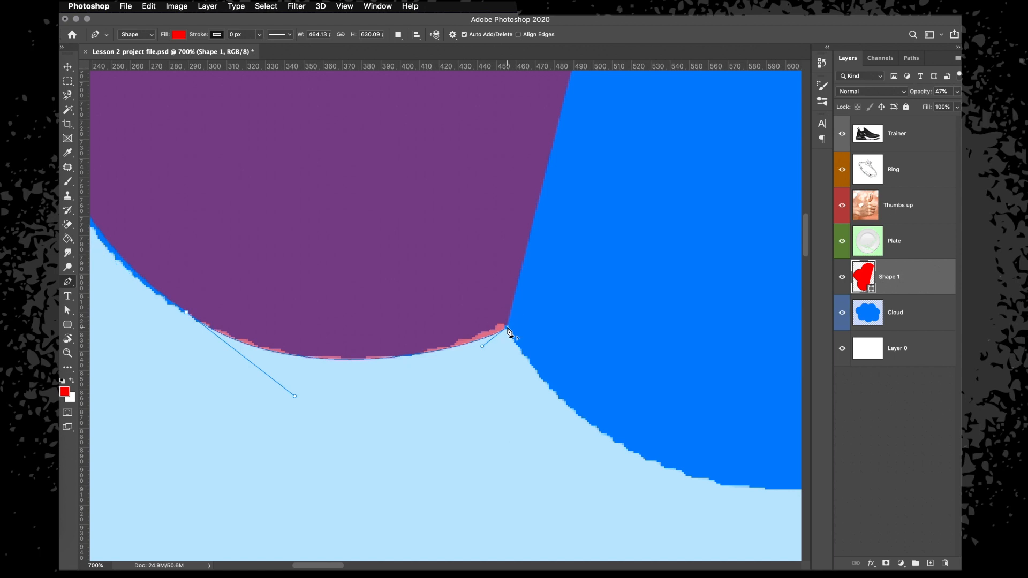
pyautogui.hscroll(5, 621, 459)
pyautogui.scroll(-2, 621, 458)
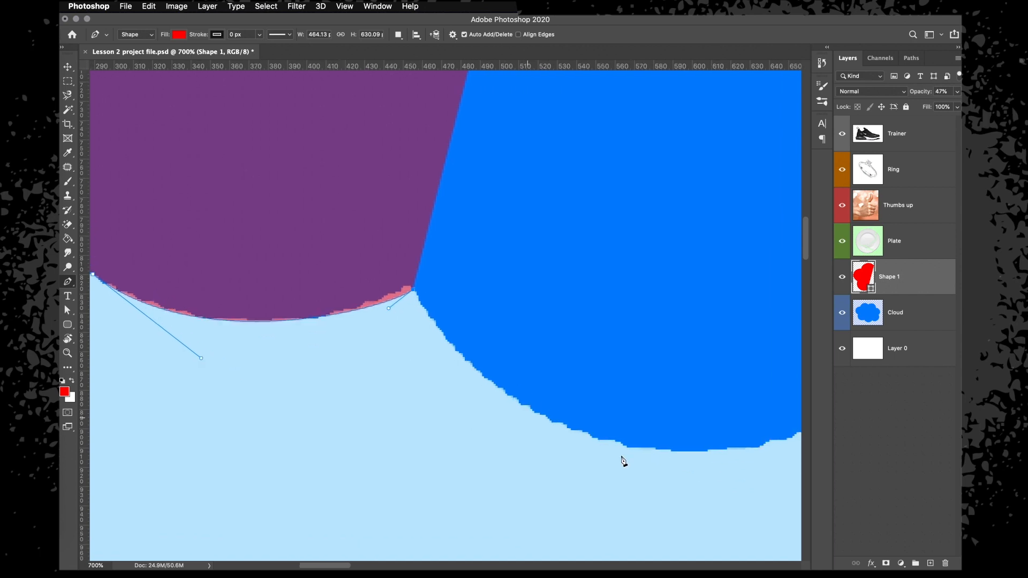
pyautogui.moveTo(632, 441); pyautogui.dragTo(795, 448)
pyautogui.hscroll(5, 796, 451)
pyautogui.hscroll(5, 796, 452)
pyautogui.press('super+minus')
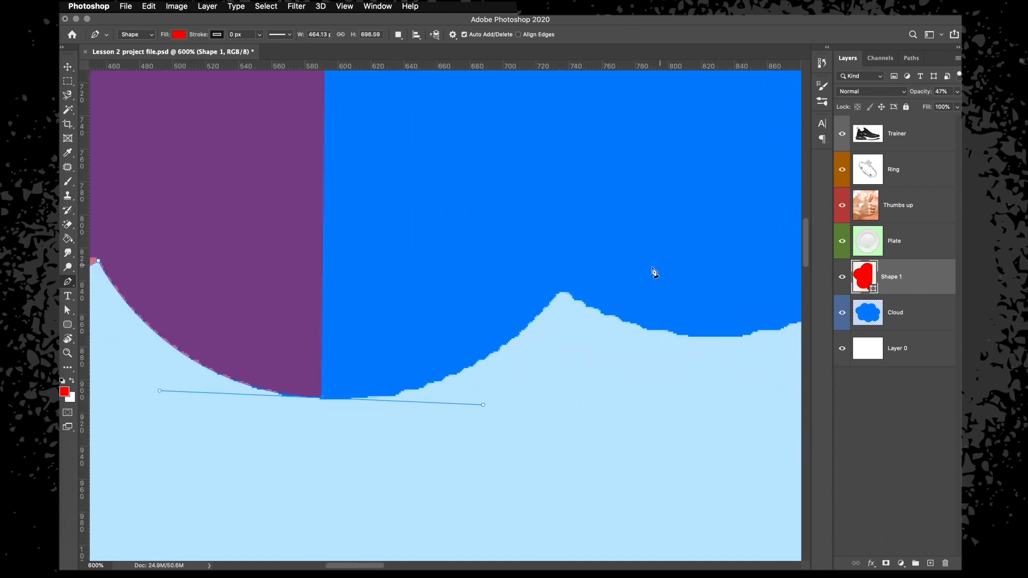
pyautogui.moveTo(563, 299); pyautogui.dragTo(574, 281)
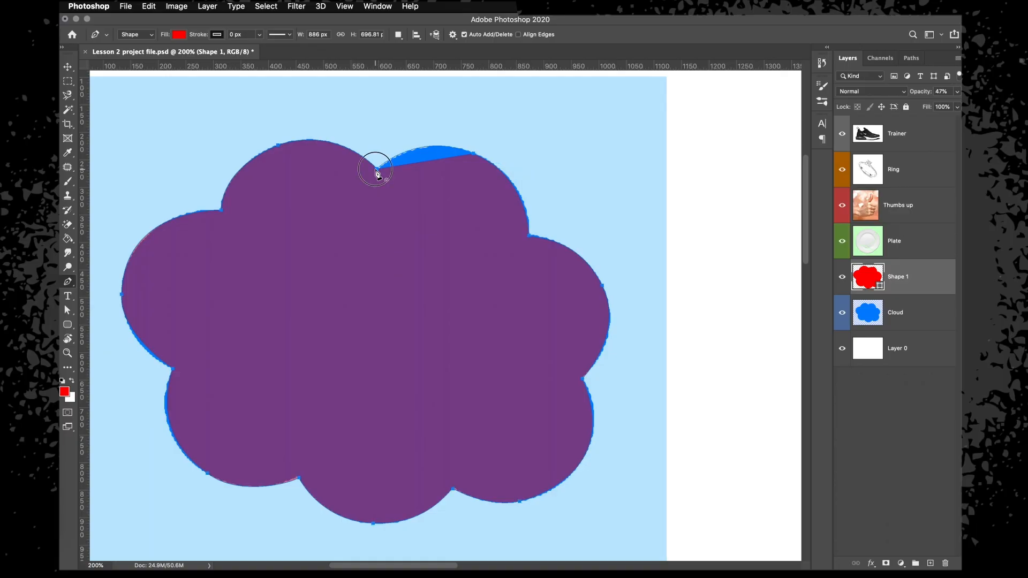
# Close the cloud path at its starting point in the top notch and return the shape layer to full opacity.
pyautogui.click(378, 168)
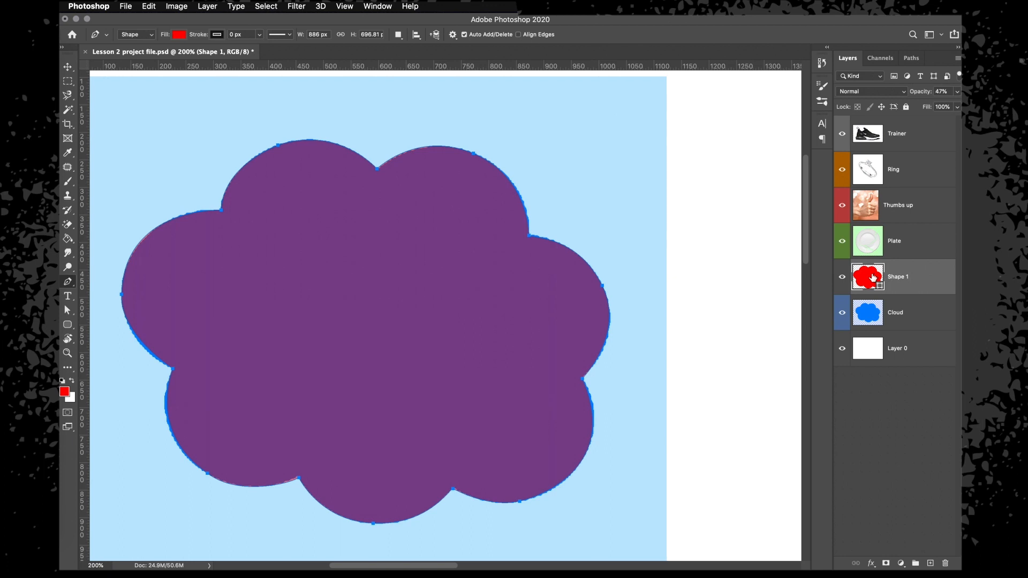
pyautogui.click(957, 91)
pyautogui.moveTo(928, 105); pyautogui.dragTo(956, 105)
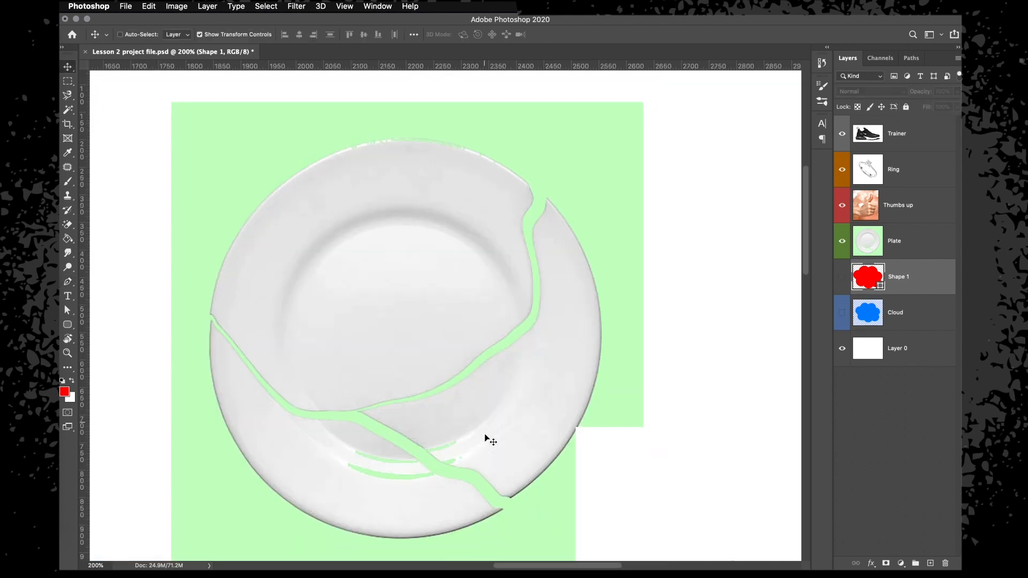
# Hide the Ring layer, select the Plate layer, and switch to the Pen tool for tracing the plate.
pyautogui.scroll(-2, 484, 434)
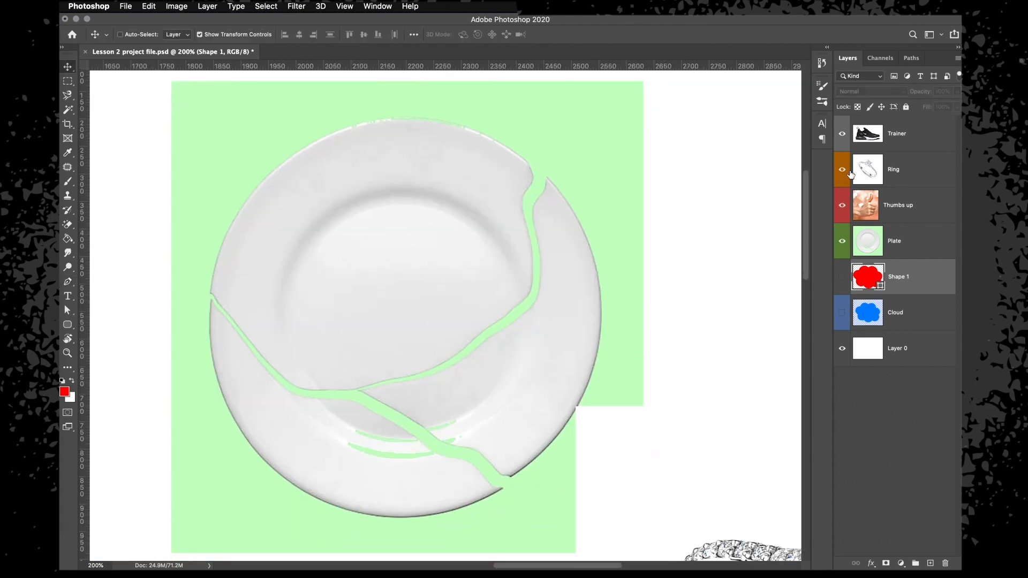
pyautogui.click(910, 171)
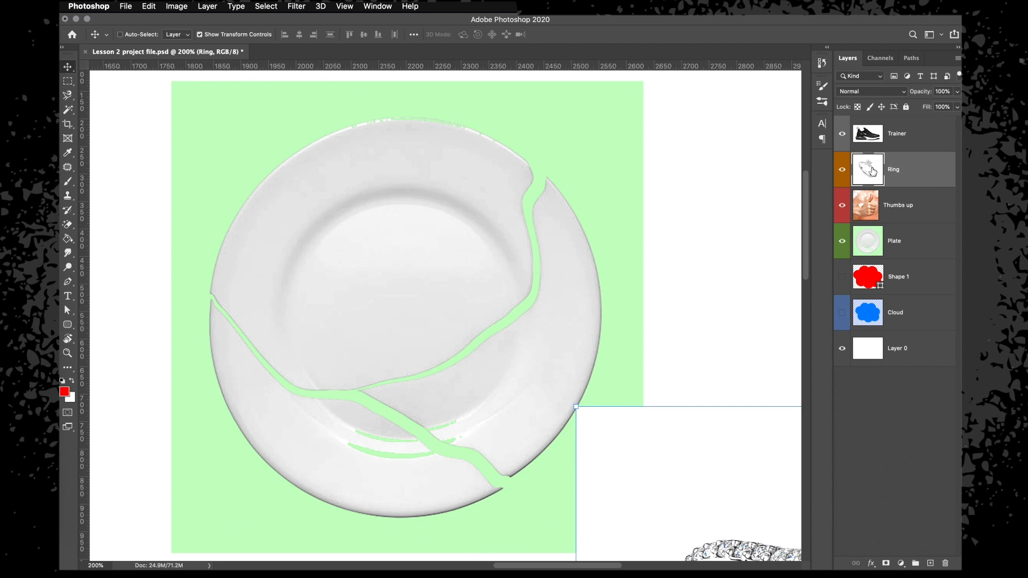
pyautogui.click(843, 169)
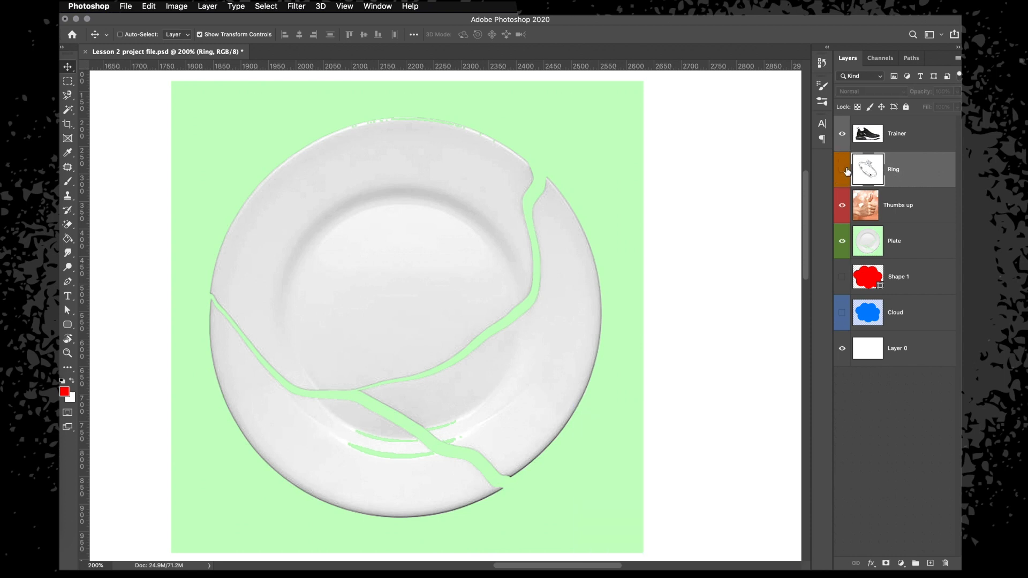
pyautogui.click(913, 243)
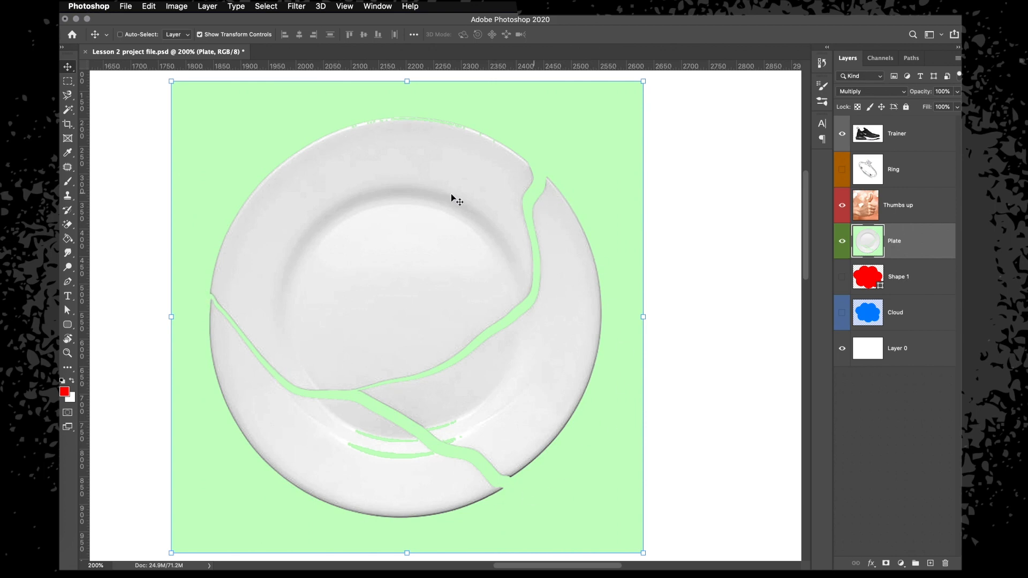
pyautogui.press('p')
pyautogui.press('super+plus')
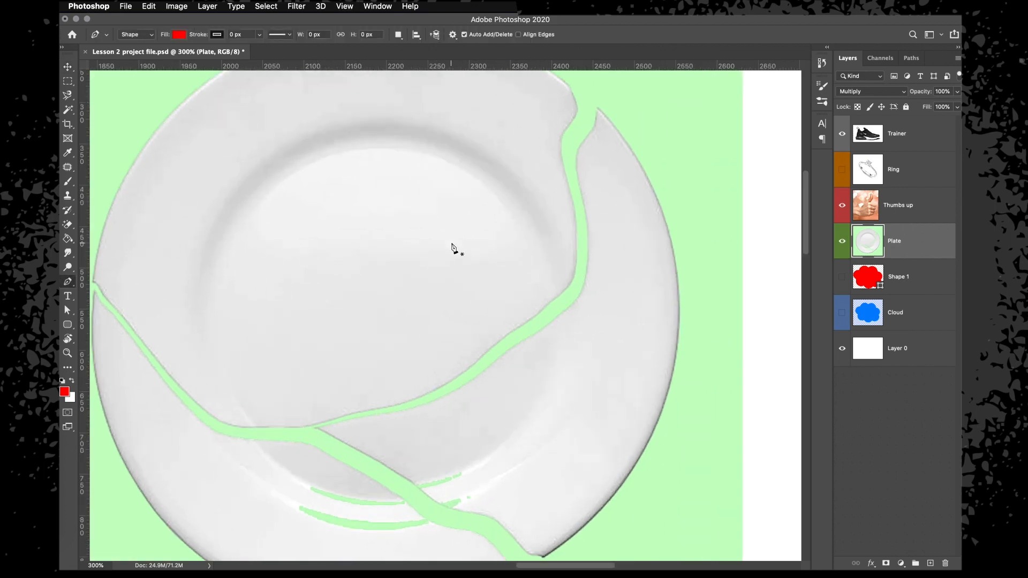
# Start a Pen path at the plate's upper-right notch and curve it along the top rim to the left end of the crack.
pyautogui.scroll(4, 452, 245)
pyautogui.hscroll(-2, 559, 194)
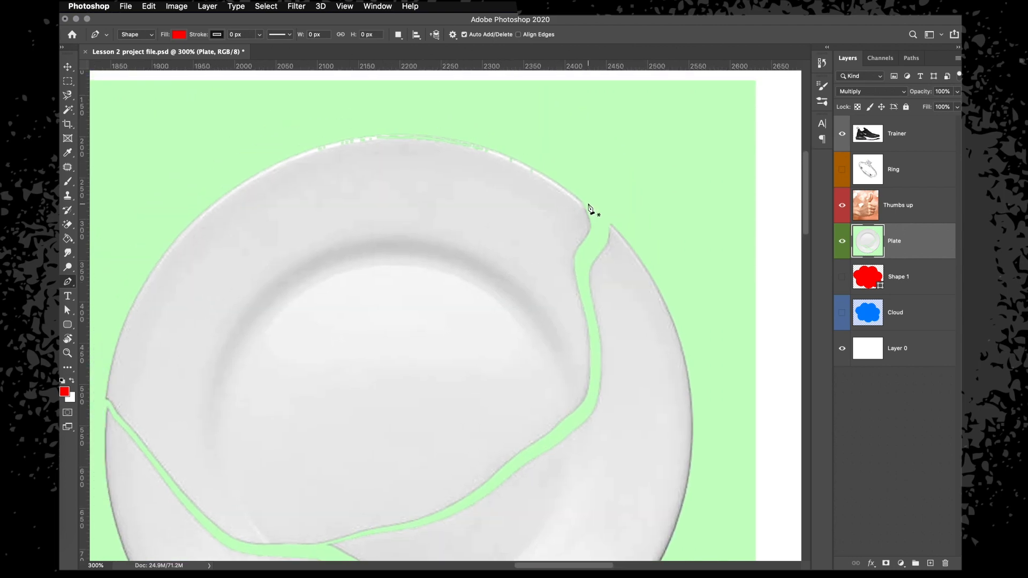
pyautogui.press('super+minus')
pyautogui.hscroll(-2, 594, 225)
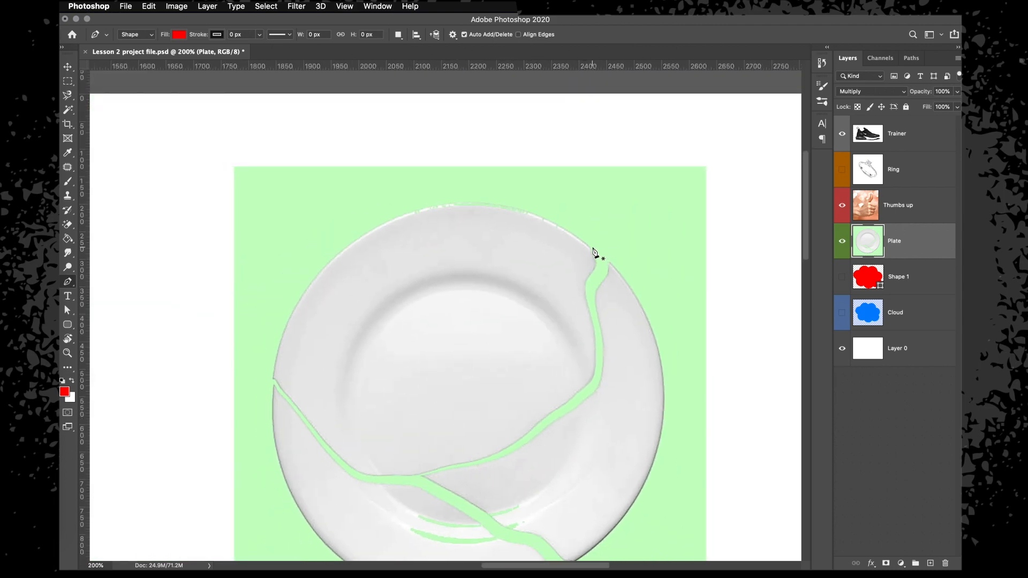
pyautogui.click(590, 248)
pyautogui.moveTo(382, 225); pyautogui.dragTo(257, 284)
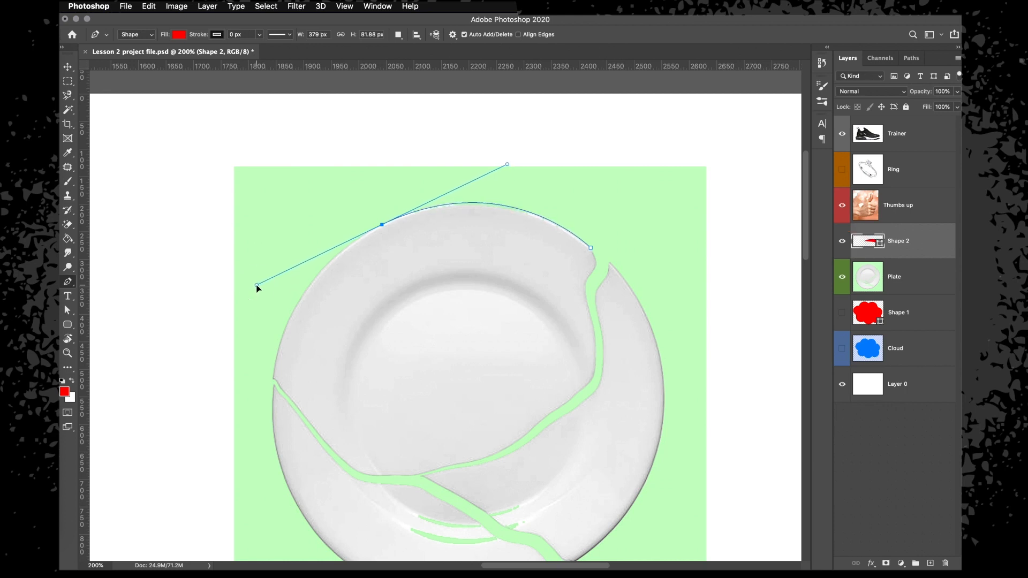
pyautogui.click(272, 378)
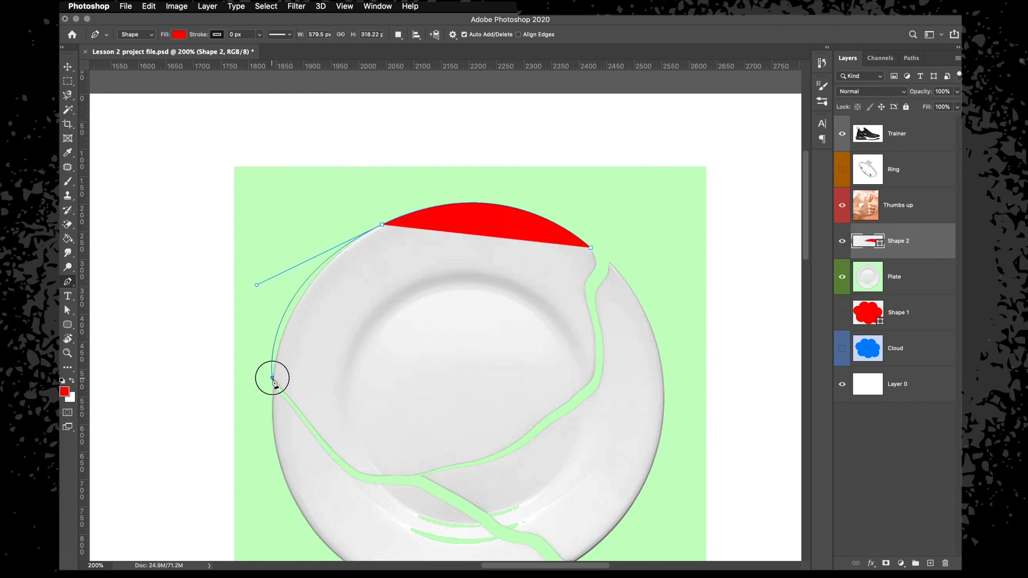
# Set the shape layer's fill to 0% and adjust the upper-left anchor's handle so the path follows the plate's rim.
pyautogui.click(958, 110)
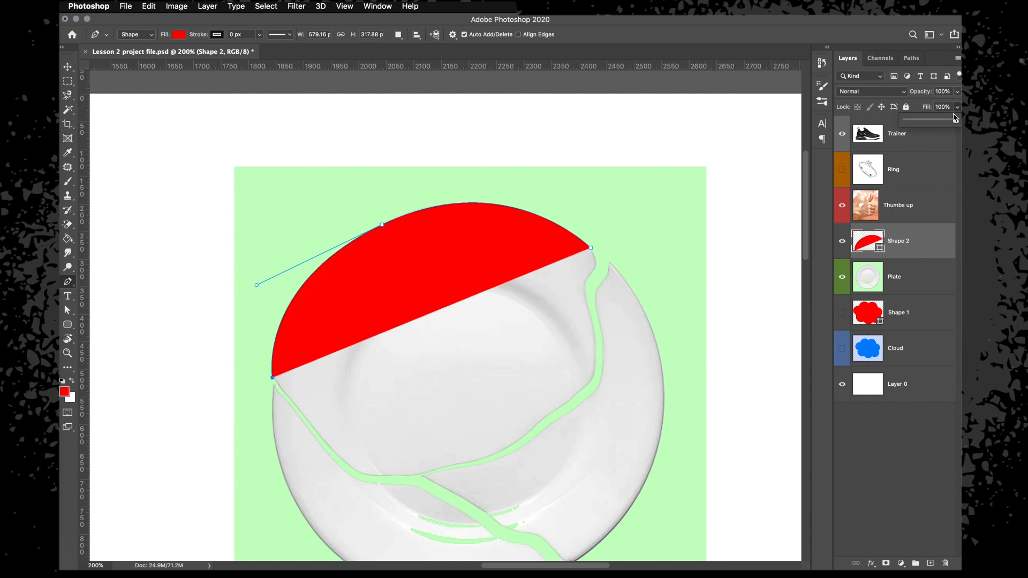
pyautogui.moveTo(956, 119); pyautogui.dragTo(900, 120)
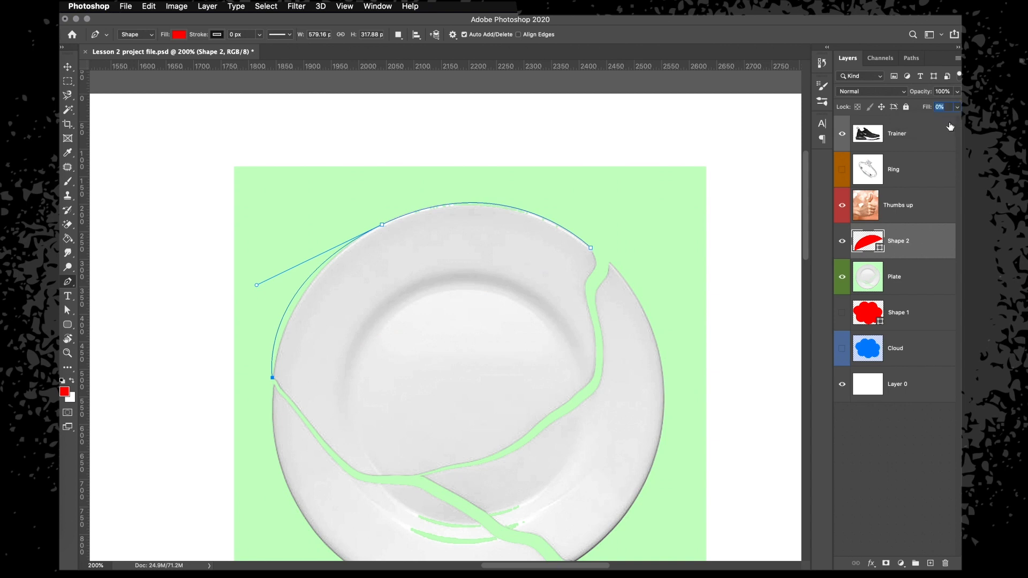
pyautogui.click(857, 123)
pyautogui.moveTo(257, 285); pyautogui.dragTo(276, 278)
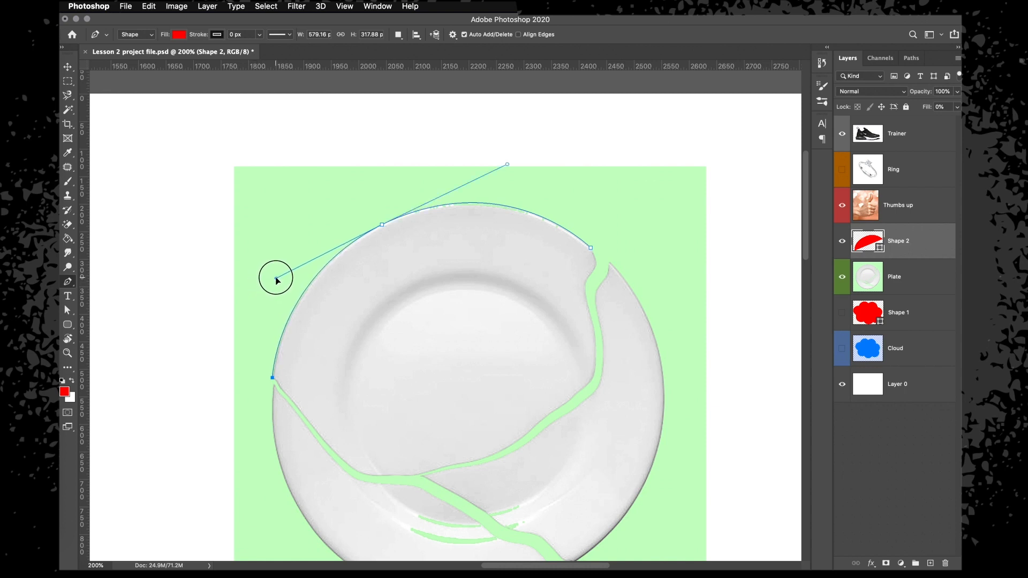
# Trace the upper edge of the crack from the left rim down to just before the point where it forks.
pyautogui.press('super+equal')
pyautogui.press('super+equal')
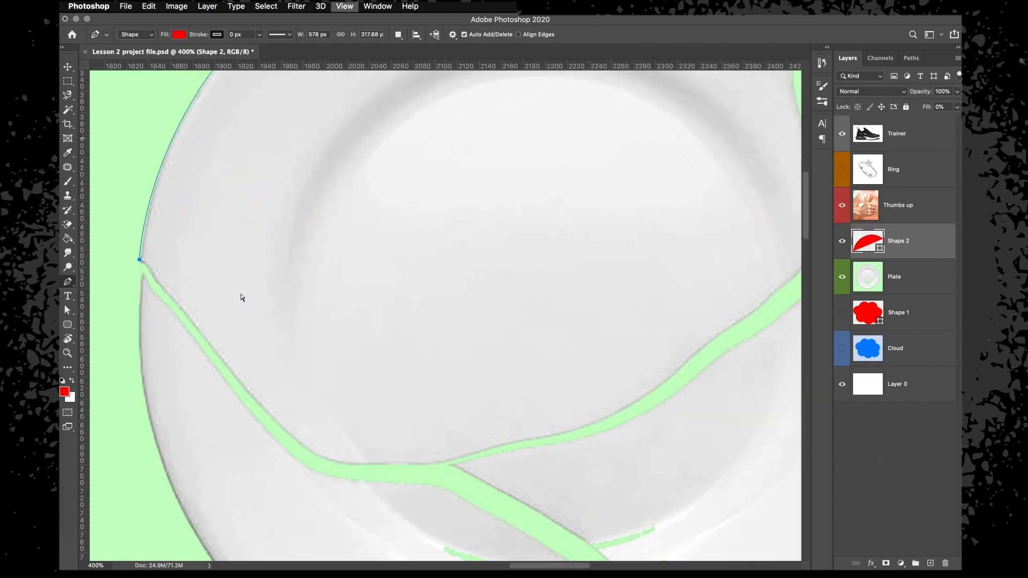
pyautogui.press('super+equal')
pyautogui.moveTo(220, 291); pyautogui.dragTo(225, 301)
pyautogui.click(253, 330)
pyautogui.moveTo(253, 334); pyautogui.dragTo(257, 335)
pyautogui.moveTo(438, 519); pyautogui.dragTo(501, 534)
pyautogui.click(558, 520)
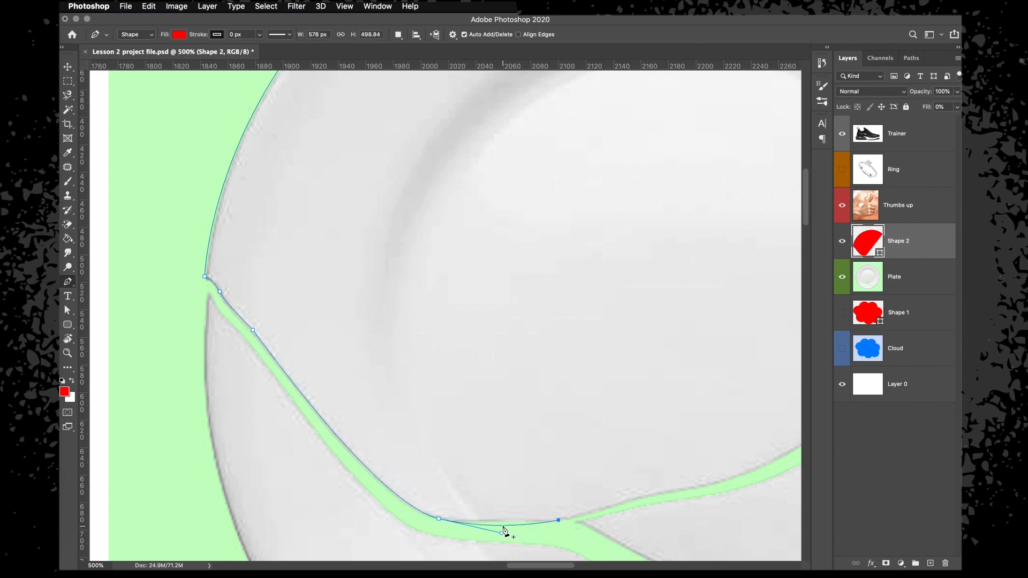
# Add an anchor point to the sagging segment before the fork and raise it onto the plate piece's edge.
pyautogui.press('super+plus')
pyautogui.press('super+plus')
pyautogui.press('super+plus')
pyautogui.press('super+plus')
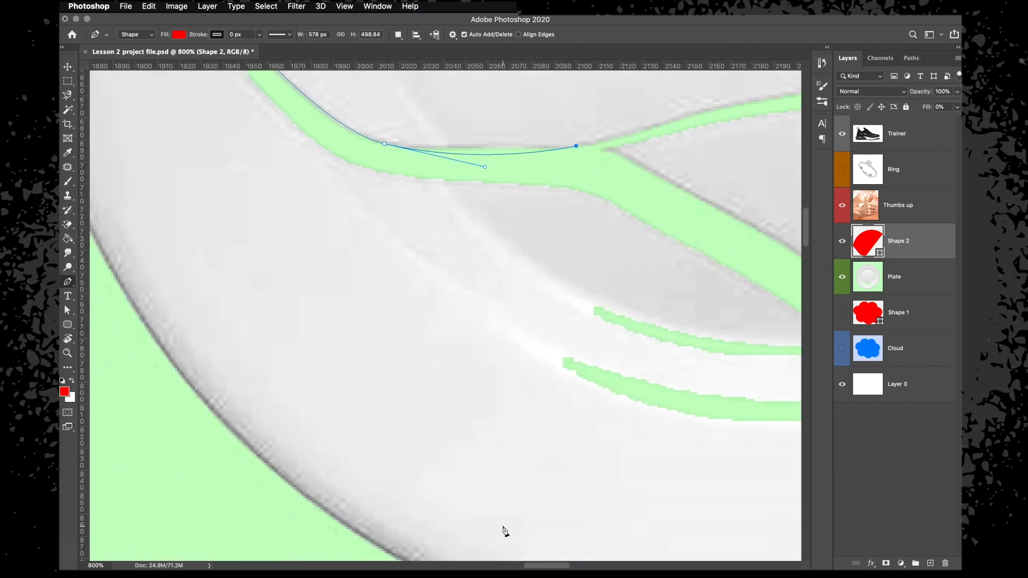
pyautogui.scroll(5, 503, 531)
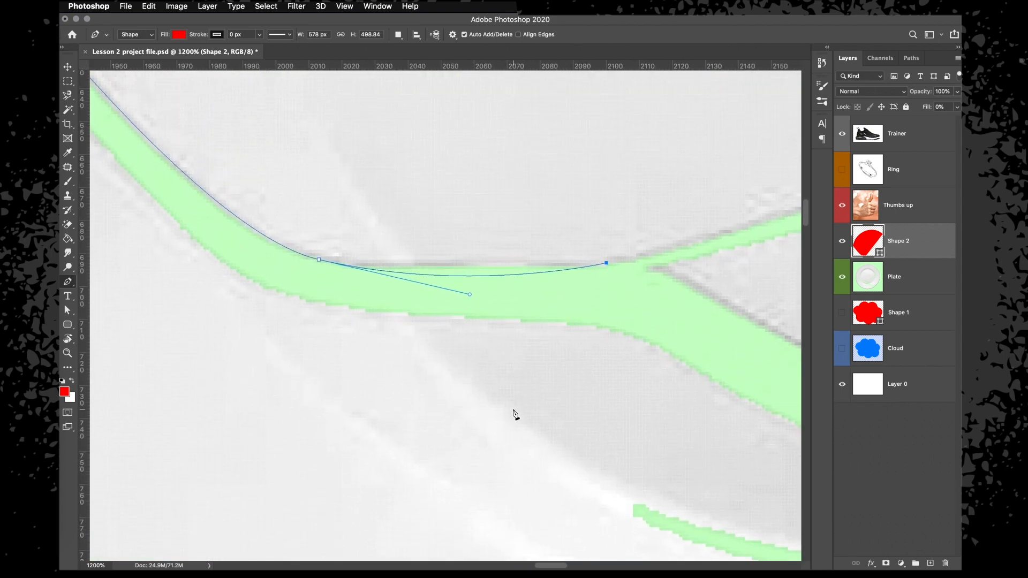
pyautogui.click(476, 277)
pyautogui.moveTo(476, 277)
pyautogui.mouseDown()
pyautogui.moveTo(466, 195)
pyautogui.moveTo(479, 357)
pyautogui.moveTo(459, 131)
pyautogui.moveTo(461, 291)
pyautogui.moveTo(463, 268)
pyautogui.moveTo(476, 268)
pyautogui.moveTo(468, 269)
pyautogui.mouseUp()
pyautogui.click(393, 267)
# Shorten the handle at the lower-left bend so the curve sits on the edge of the plate piece.
pyautogui.press('super+plus')
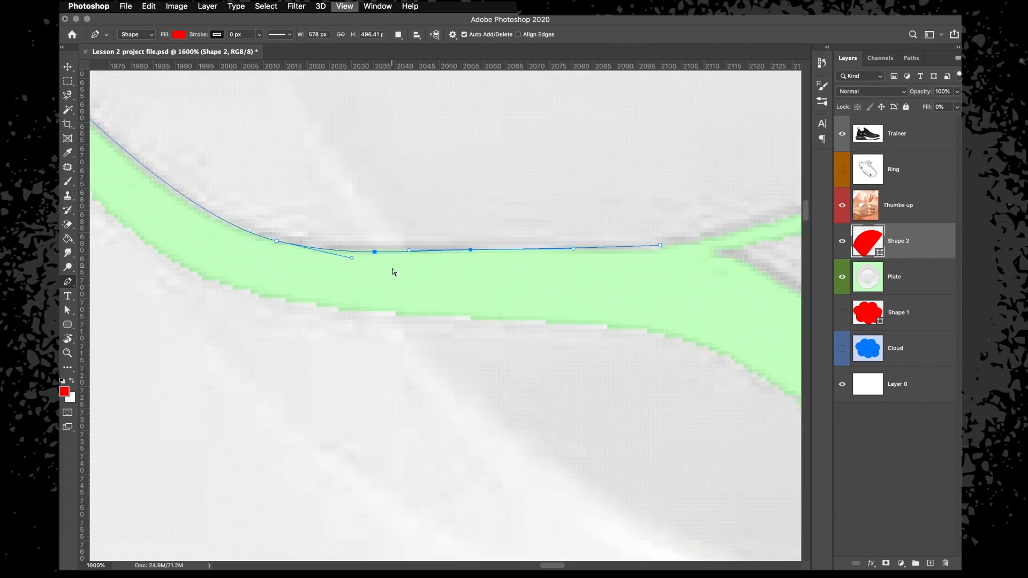
pyautogui.press('super+plus')
pyautogui.press('super+plus')
pyautogui.press('super+plus')
pyautogui.press('super+plus')
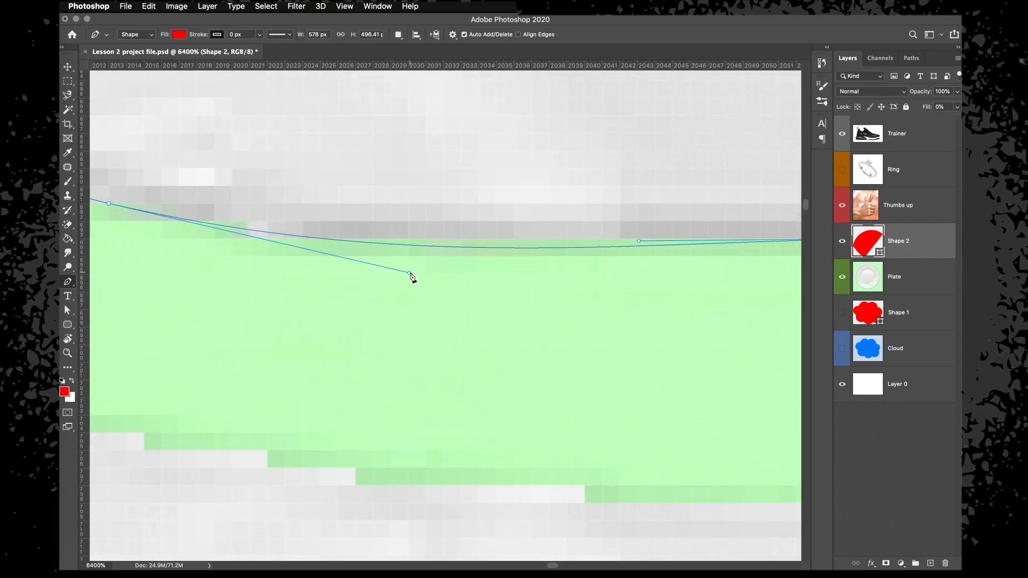
pyautogui.moveTo(409, 273); pyautogui.dragTo(338, 253)
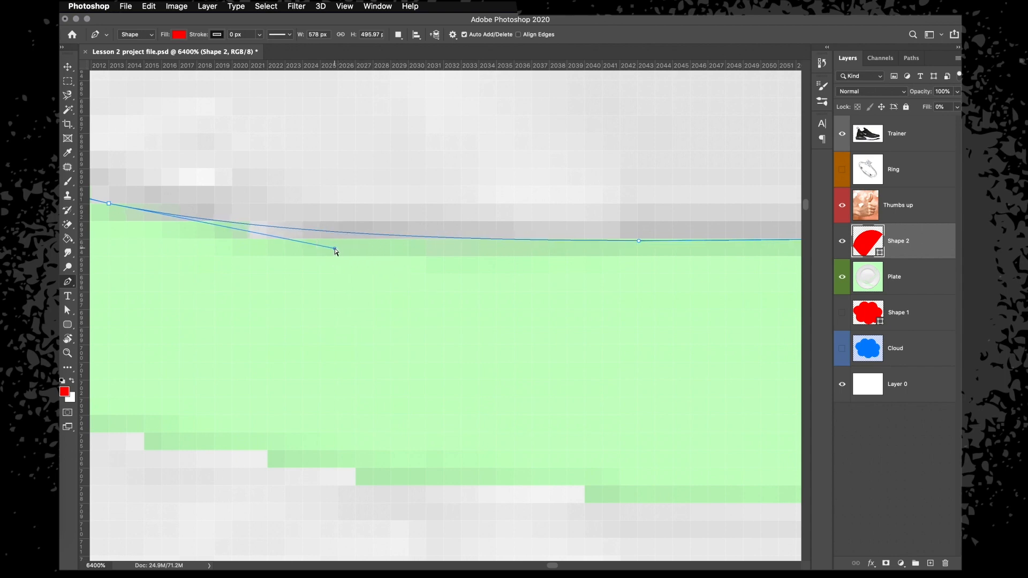
# Continue the path past the fork onto the upper edge of the thin crack branch.
pyautogui.press('super+minus')
pyautogui.press('super+minus')
pyautogui.press('super+minus')
pyautogui.press('super+minus')
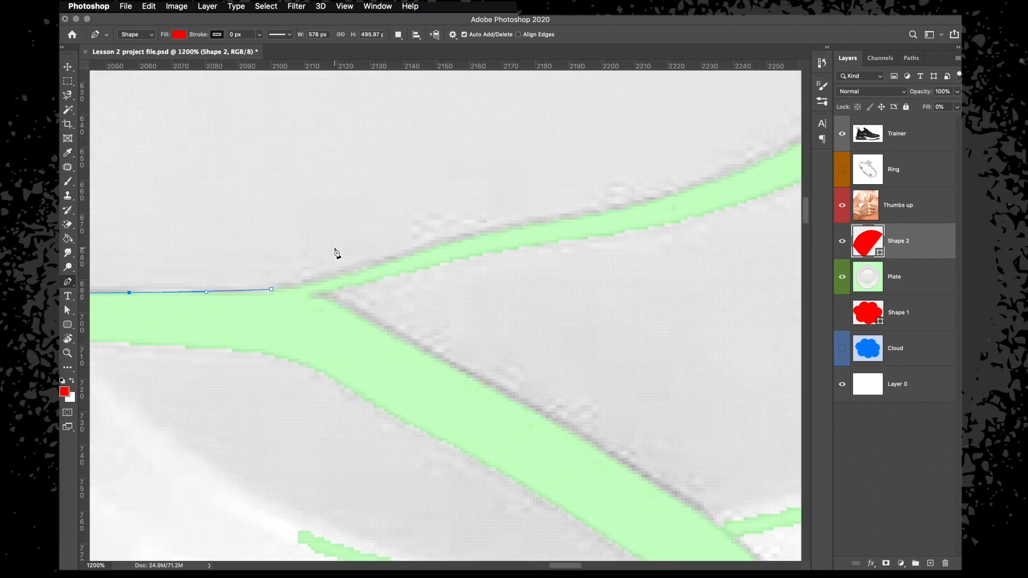
pyautogui.press('super+minus')
pyautogui.moveTo(433, 279); pyautogui.dragTo(499, 259)
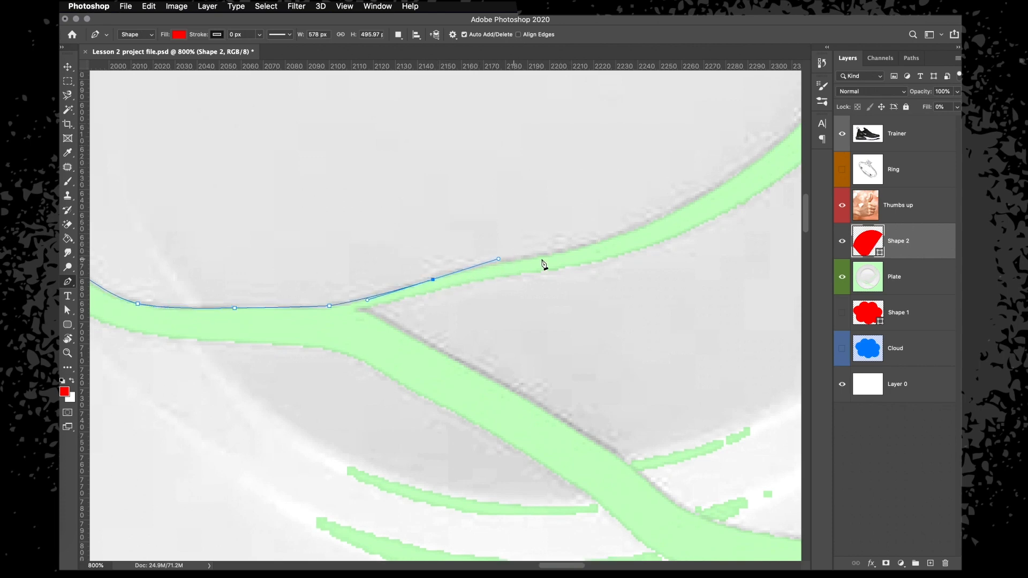
pyautogui.moveTo(562, 252); pyautogui.dragTo(581, 250)
# Extend the path along the upper edge of the rising crack to the bend on the plate's right side.
pyautogui.press('super+minus')
pyautogui.hscroll(5, 595, 236)
pyautogui.scroll(3, 595, 235)
pyautogui.moveTo(592, 200); pyautogui.dragTo(667, 127)
pyautogui.hscroll(4, 667, 134)
pyautogui.scroll(4, 667, 134)
pyautogui.hscroll(1, 632, 182)
pyautogui.scroll(1, 632, 182)
pyautogui.moveTo(598, 217); pyautogui.dragTo(614, 207)
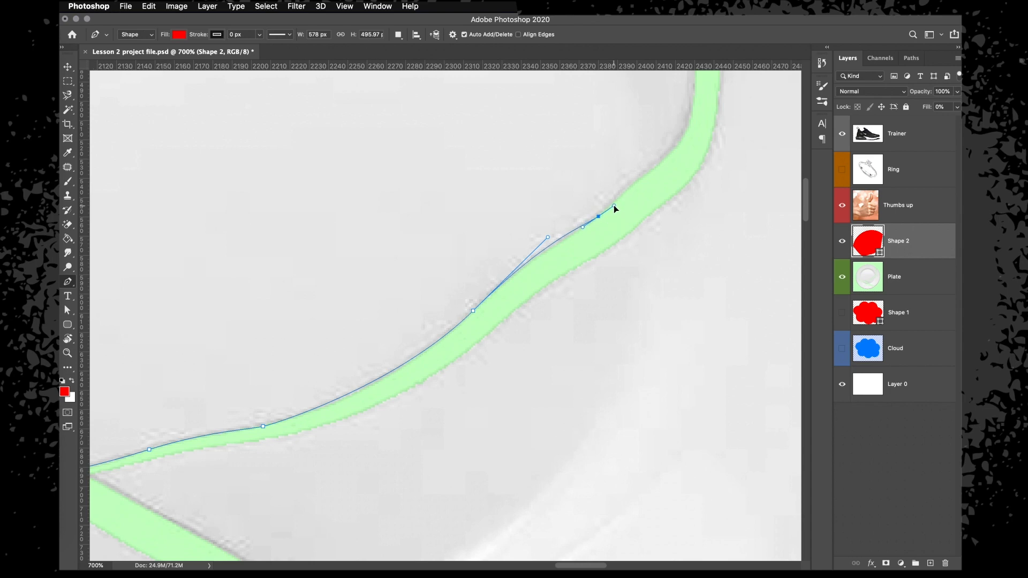
pyautogui.moveTo(658, 162); pyautogui.dragTo(665, 159)
pyautogui.hscroll(4, 666, 166)
pyautogui.scroll(5, 666, 166)
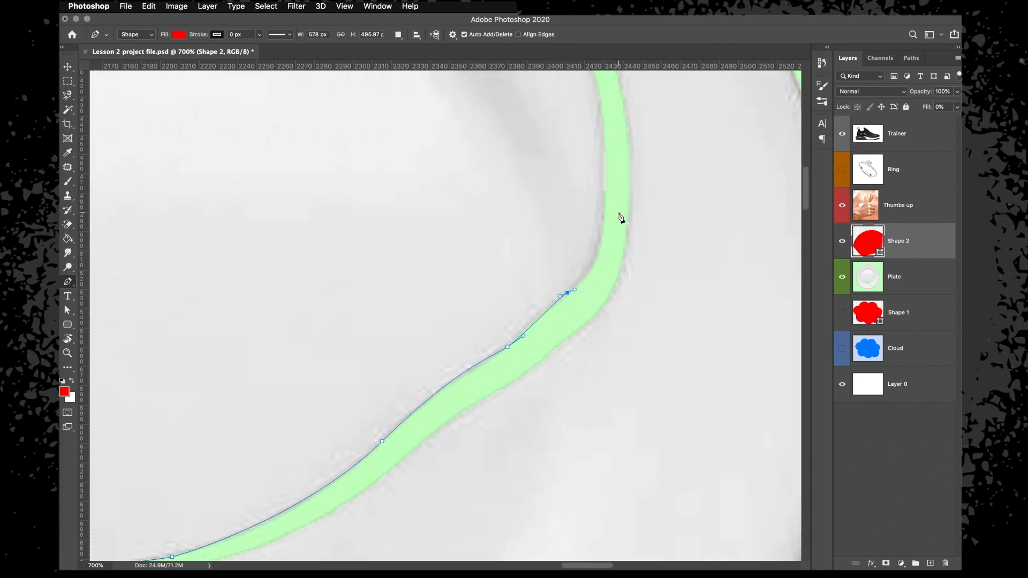
# Trace the crack's inner edge up the right side around the notch and close the path at its starting point.
pyautogui.moveTo(604, 194); pyautogui.dragTo(606, 116)
pyautogui.scroll(7, 606, 118)
pyautogui.hscroll(-1, 605, 118)
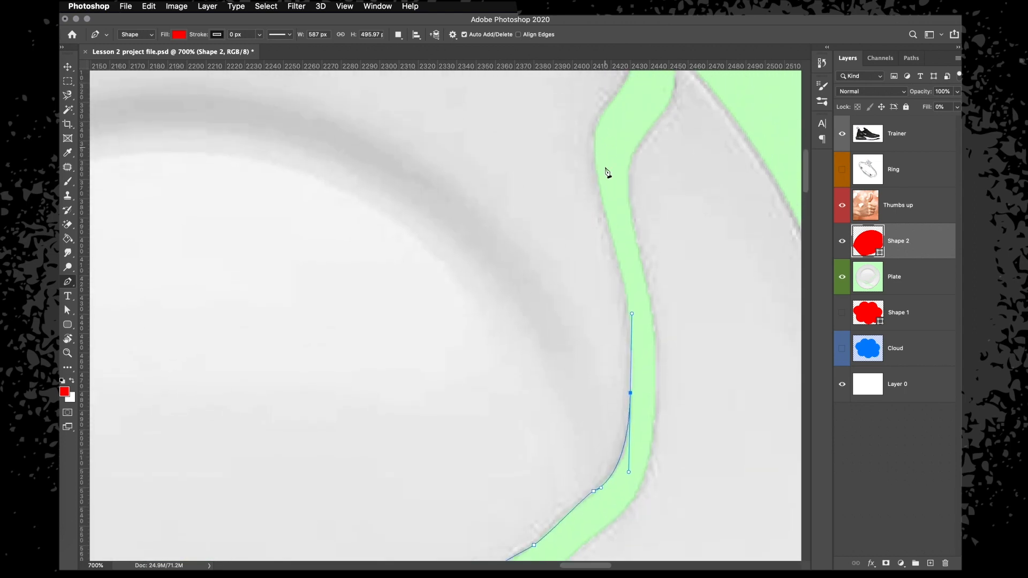
pyautogui.moveTo(604, 209); pyautogui.dragTo(594, 169)
pyautogui.scroll(4, 595, 174)
pyautogui.moveTo(604, 237); pyautogui.dragTo(620, 223)
pyautogui.moveTo(632, 177); pyautogui.dragTo(607, 127)
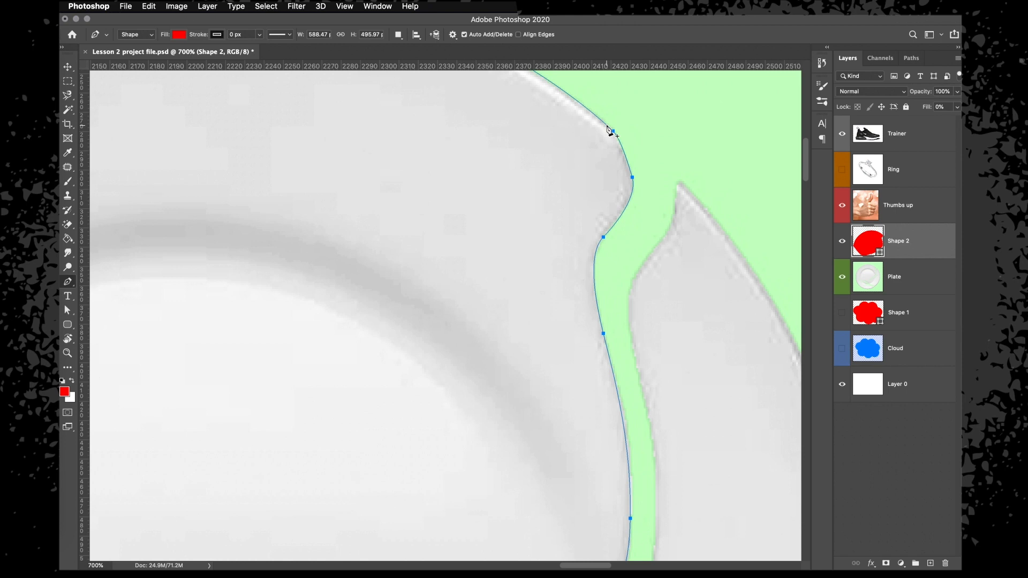
# Load the outline of the Shape 2 layer as a selection and hide that layer.
pyautogui.scroll(-5, 491, 146)
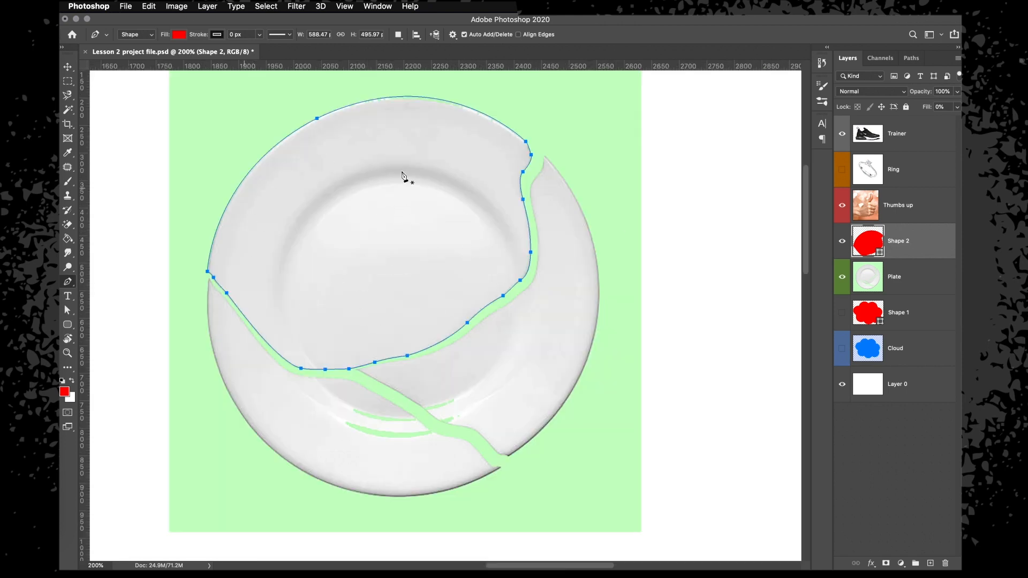
pyautogui.click(906, 277)
pyautogui.click(908, 247)
pyautogui.keyDown('super'); pyautogui.click(867, 241); pyautogui.keyUp('super')
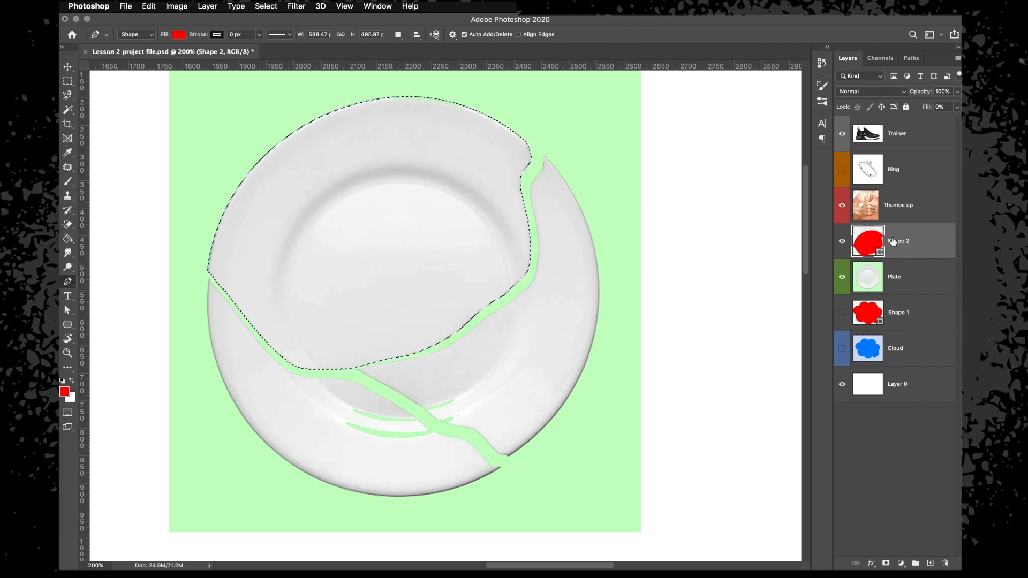
pyautogui.click(909, 278)
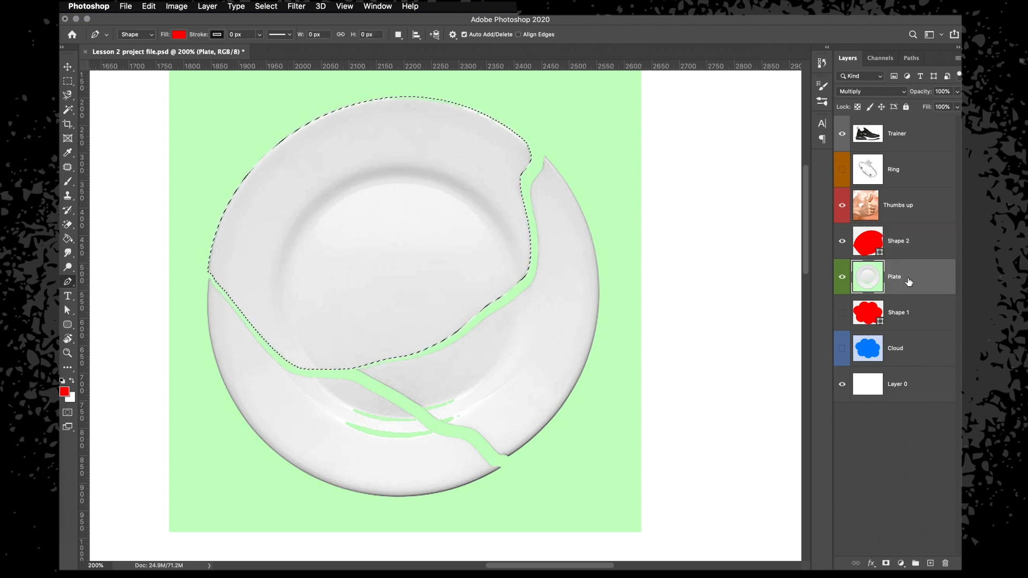
pyautogui.click(905, 243)
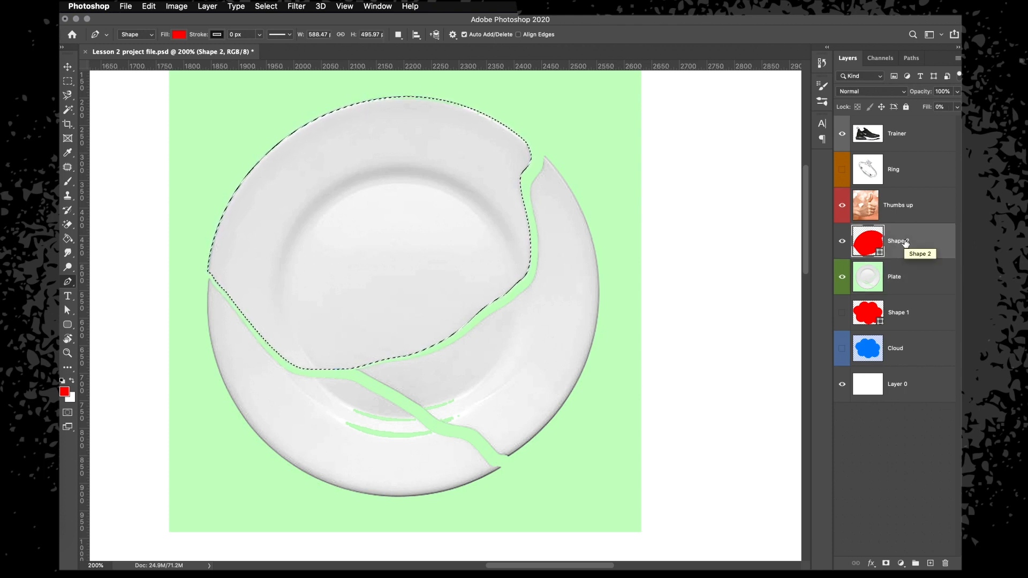
pyautogui.click(842, 242)
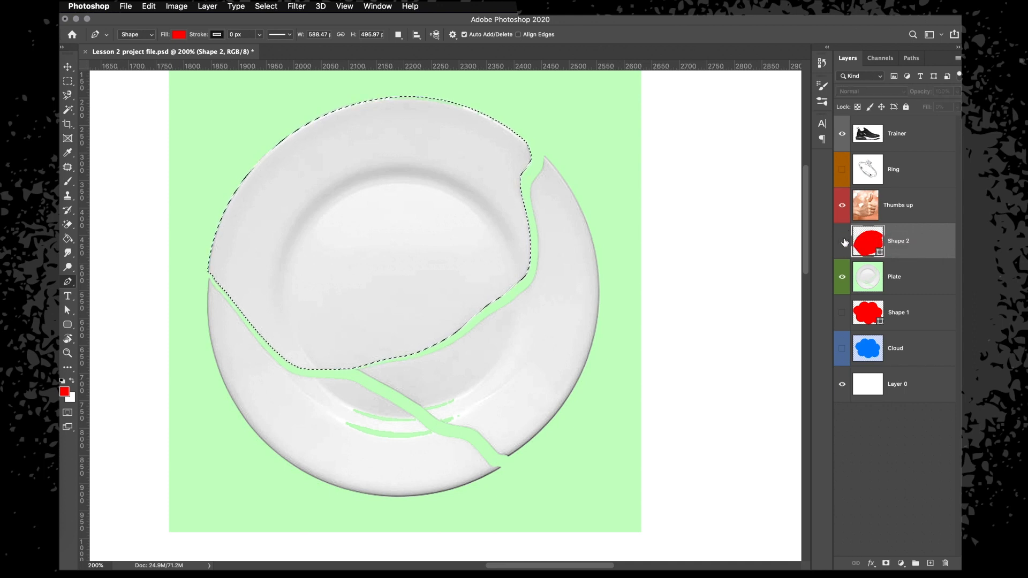
# Mask the Plate layer with the active selection and set its blend mode to Normal.
pyautogui.click(900, 276)
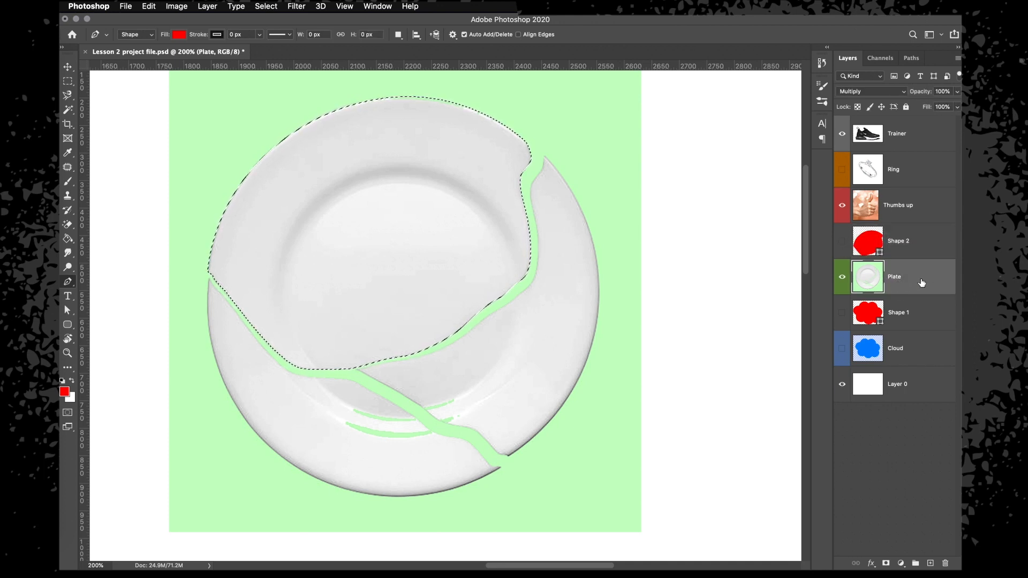
pyautogui.click(887, 563)
pyautogui.press('m')
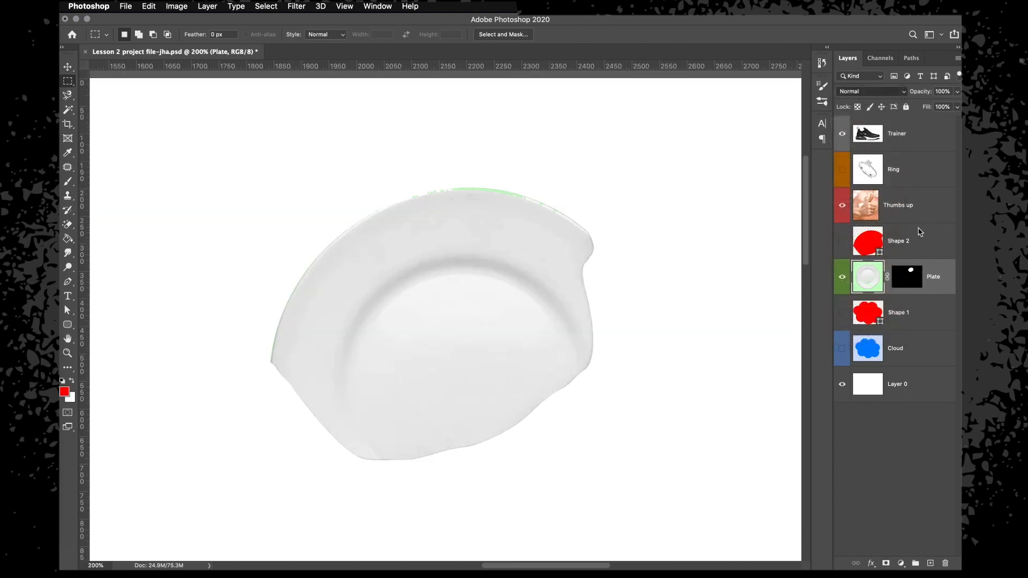
pyautogui.click(857, 94)
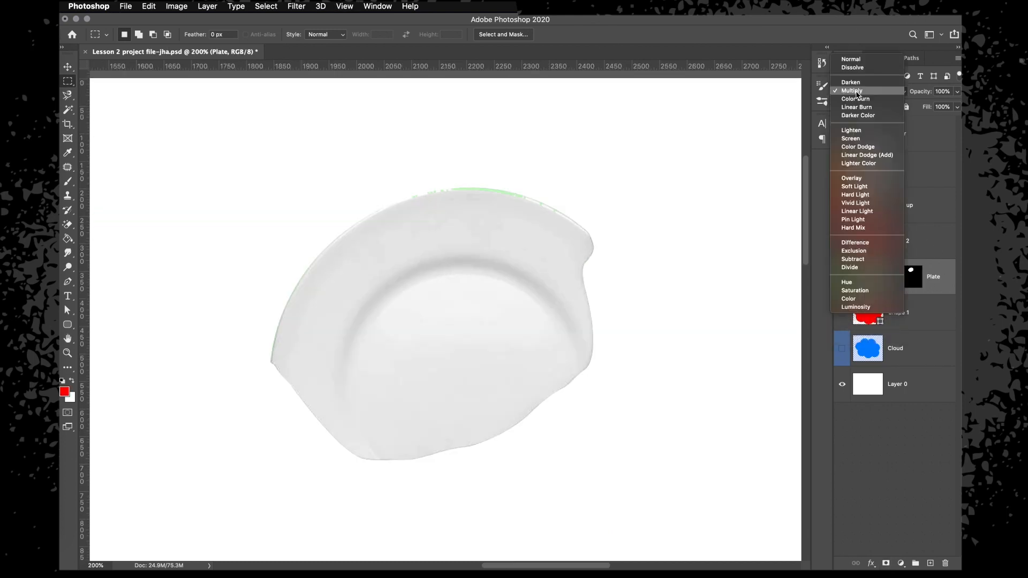
pyautogui.click(856, 60)
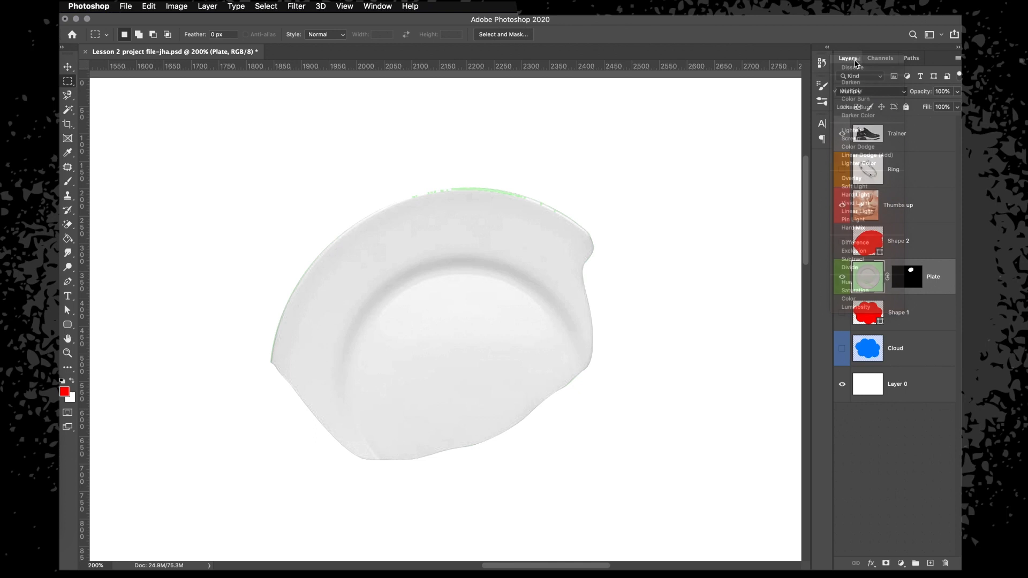
# Open the layer style settings of the Plate layer, keep the plate piece in view and enable a Color Overlay.
pyautogui.doubleClick(950, 291)
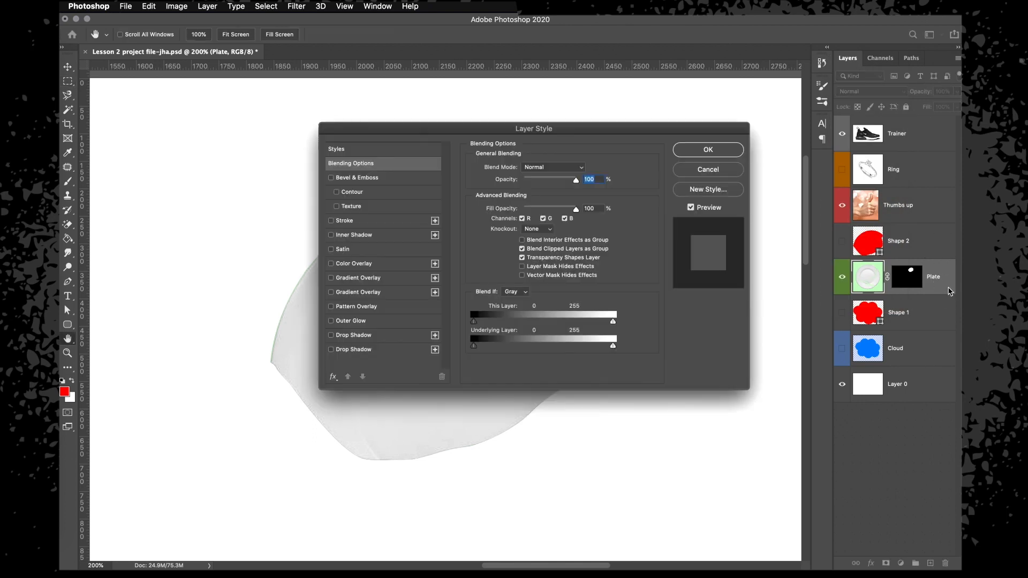
pyautogui.moveTo(528, 132); pyautogui.dragTo(468, 199)
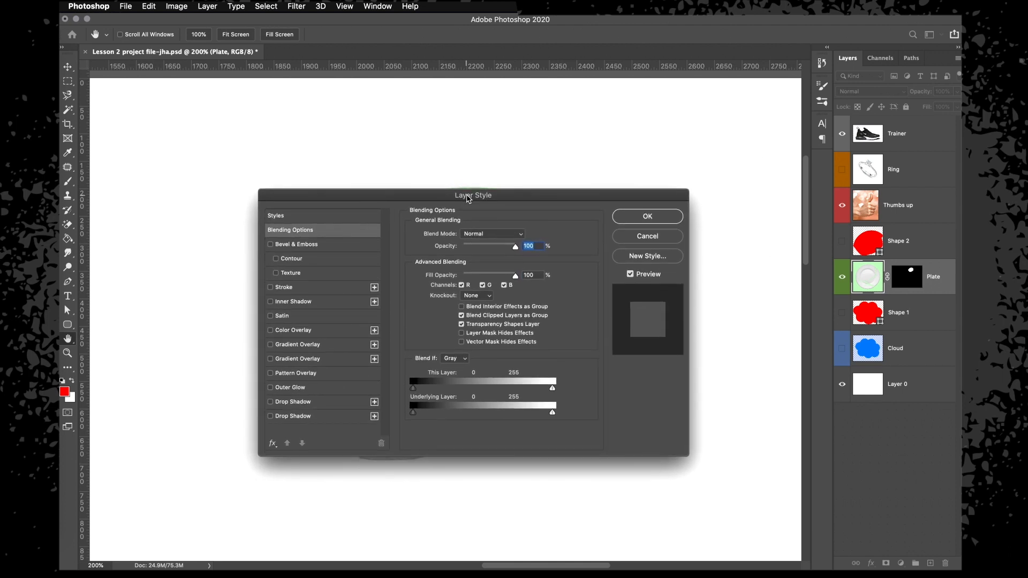
pyautogui.moveTo(331, 198); pyautogui.dragTo(557, 171)
pyautogui.click(524, 279)
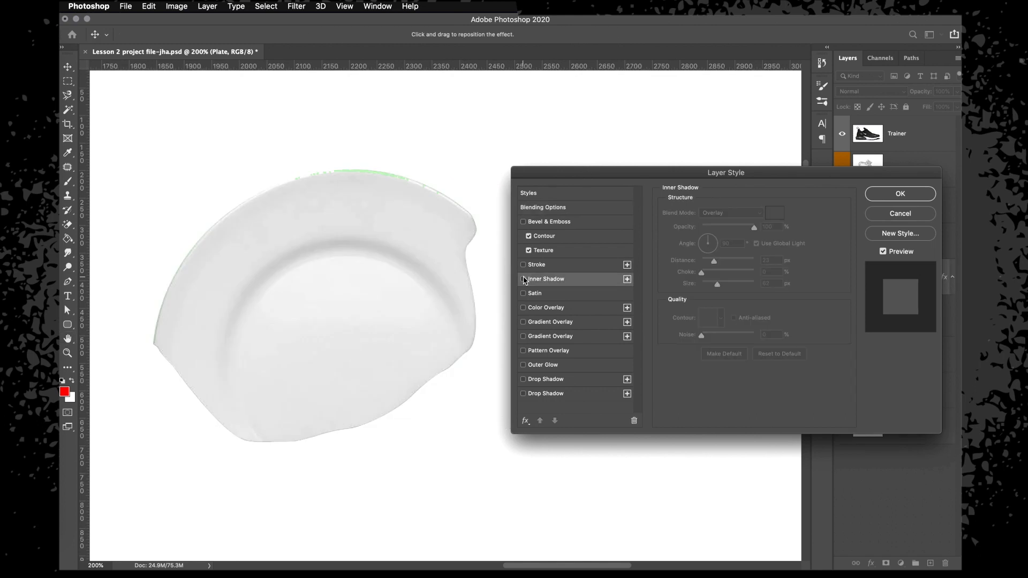
pyautogui.click(541, 309)
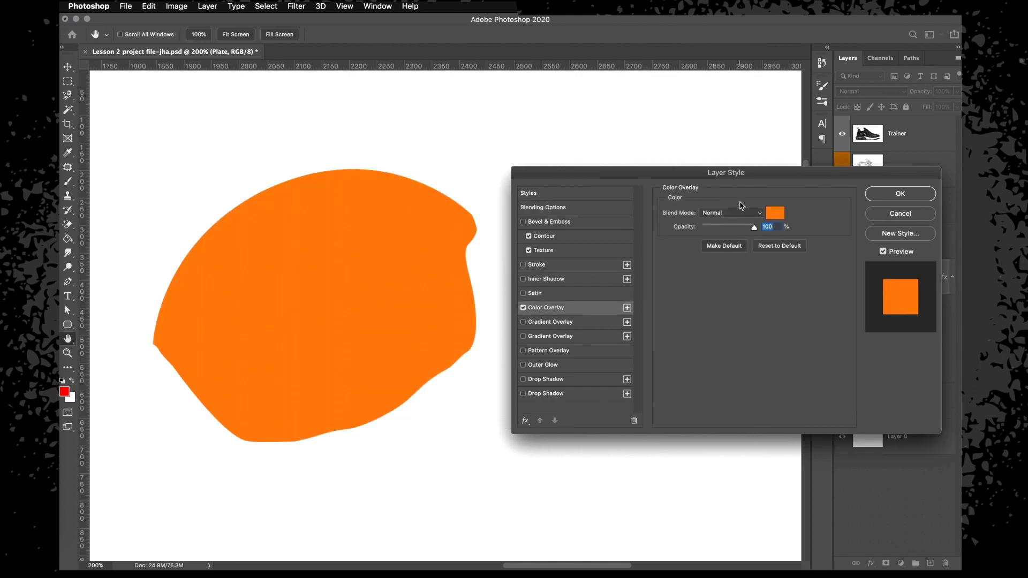
# Set the plate's Color Overlay to bright green 4fff12 and its blend mode to Multiply.
pyautogui.click(774, 213)
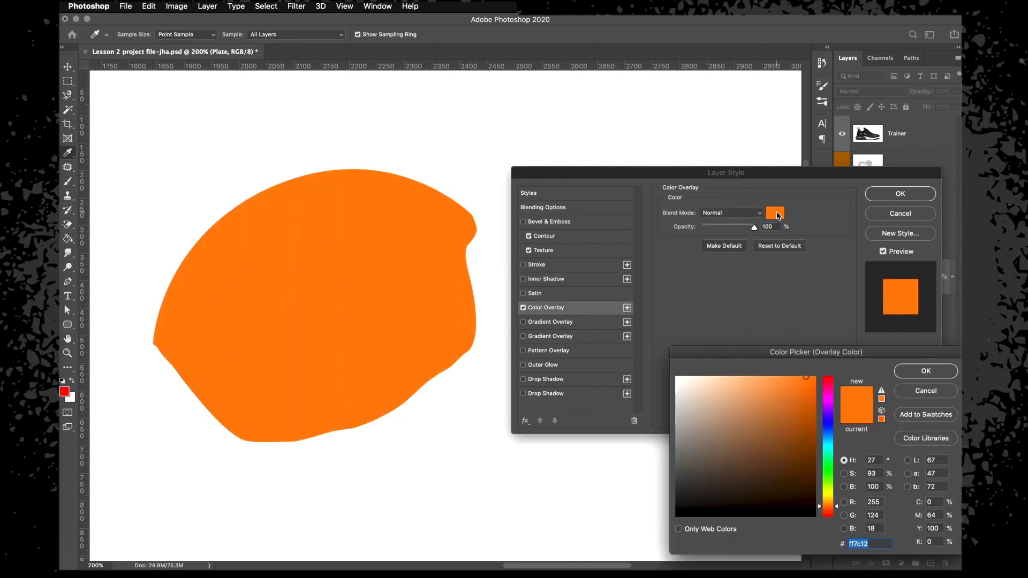
pyautogui.click(828, 419)
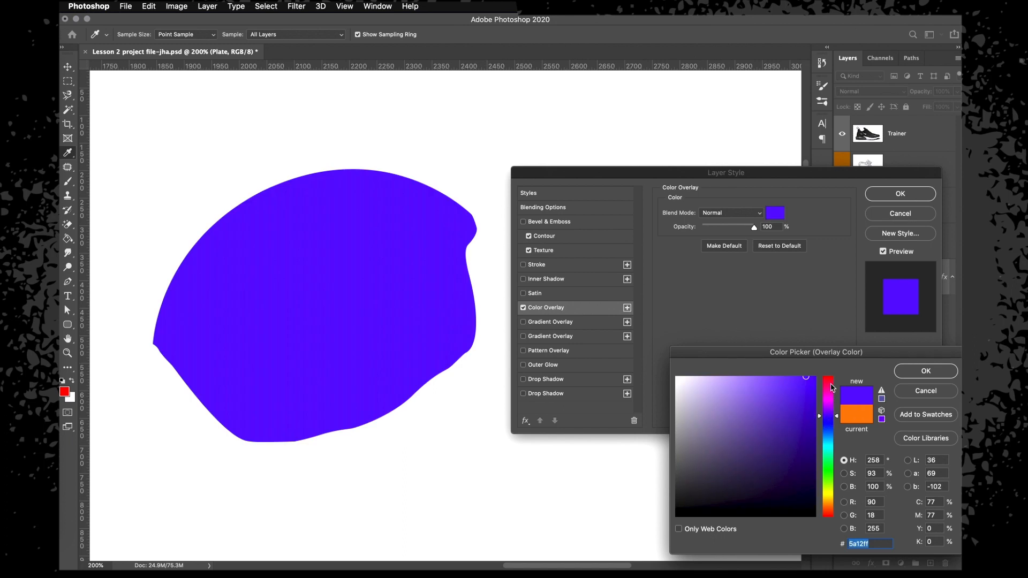
pyautogui.click(831, 385)
pyautogui.click(832, 413)
pyautogui.click(833, 452)
pyautogui.click(831, 478)
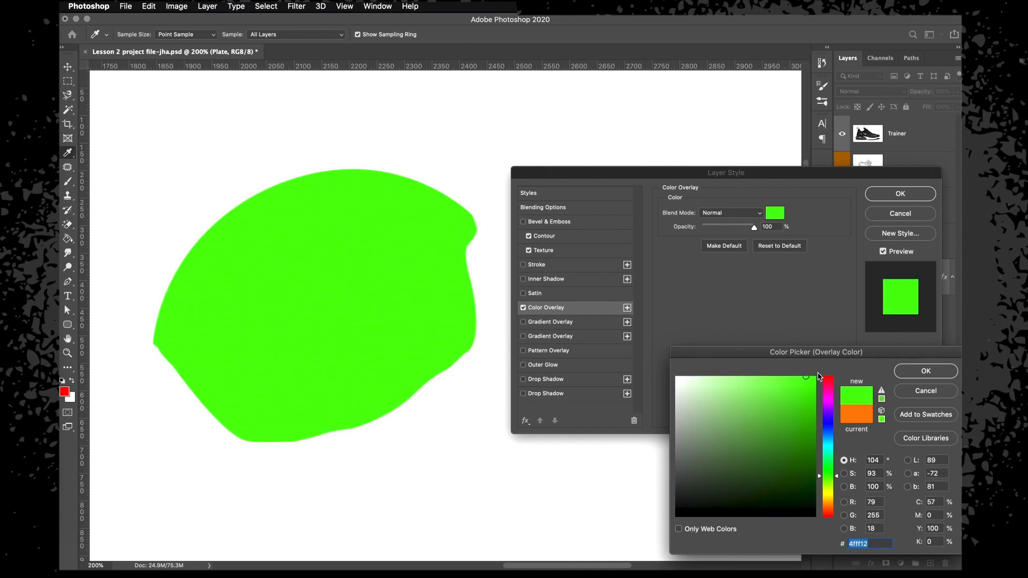
pyautogui.click(915, 376)
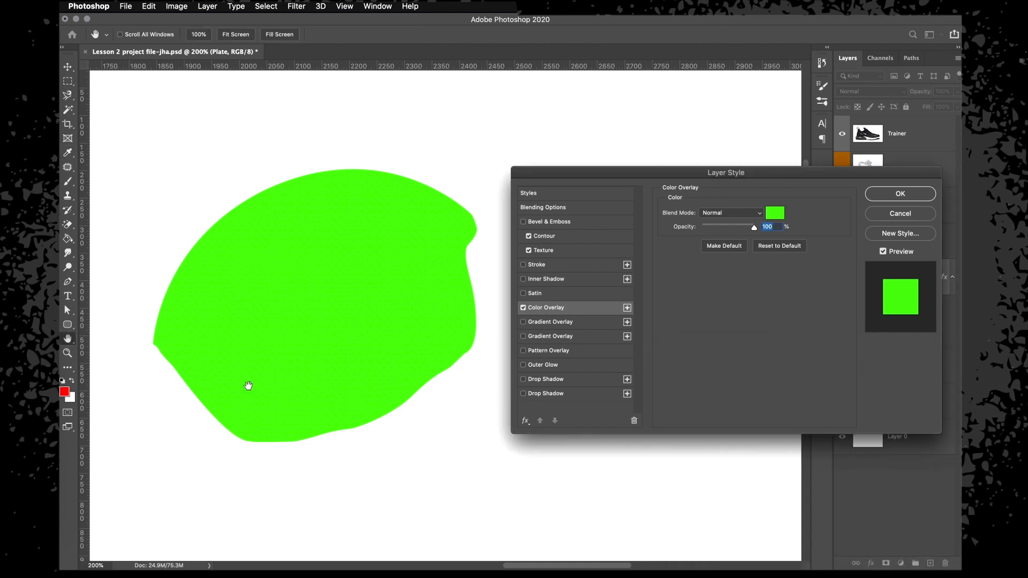
pyautogui.click(717, 213)
pyautogui.click(714, 245)
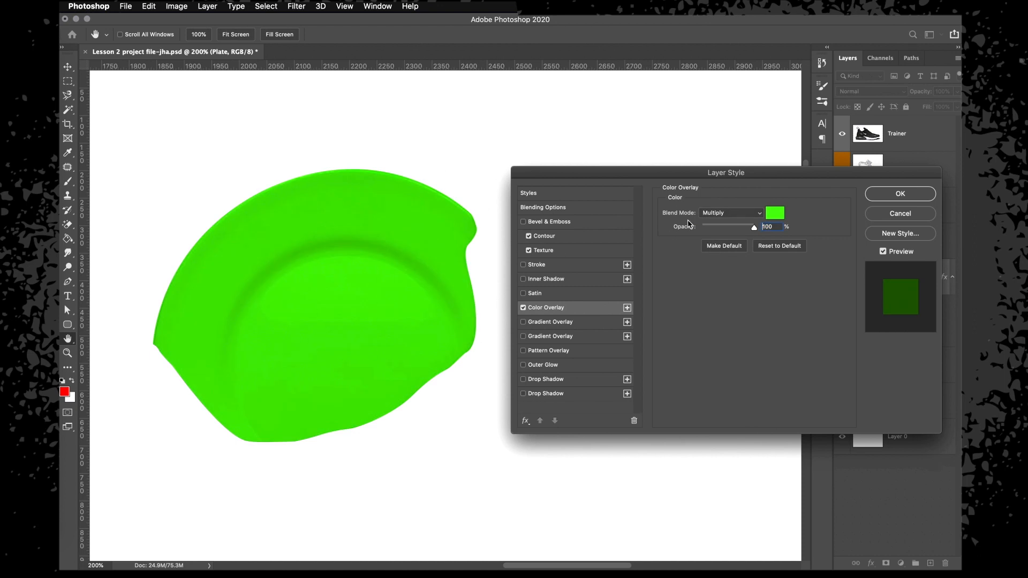
# Add a Gradient Overlay to the plate piece using the Black, White preset.
pyautogui.click(543, 323)
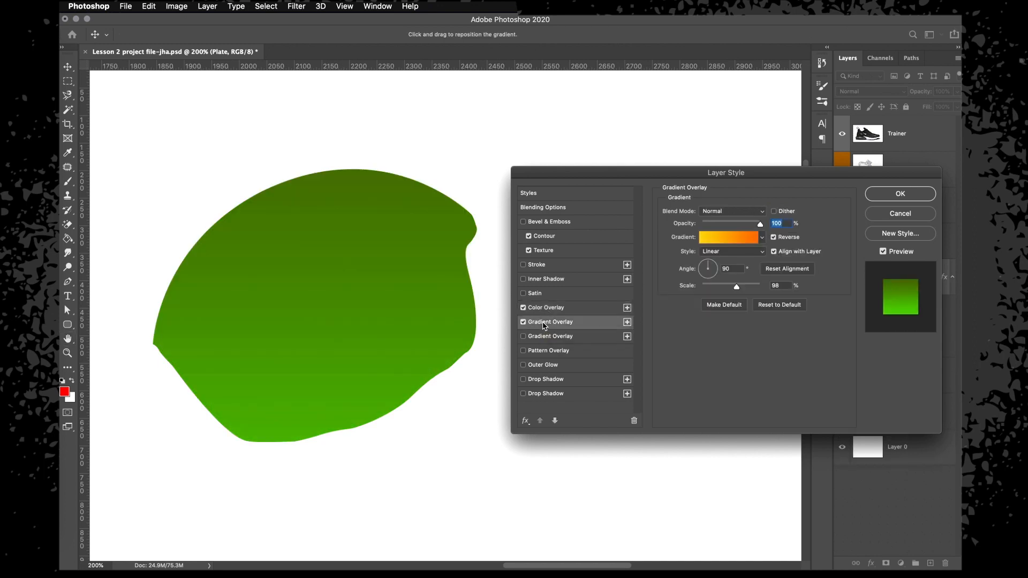
pyautogui.click(752, 241)
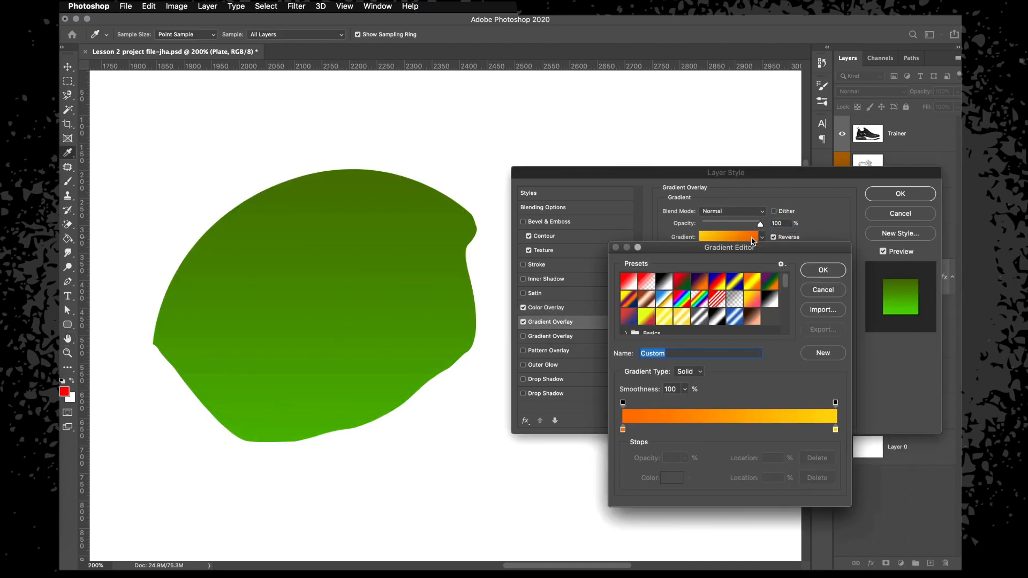
pyautogui.scroll(-3, 676, 292)
pyautogui.scroll(2, 677, 292)
pyautogui.scroll(1, 664, 283)
pyautogui.click(664, 281)
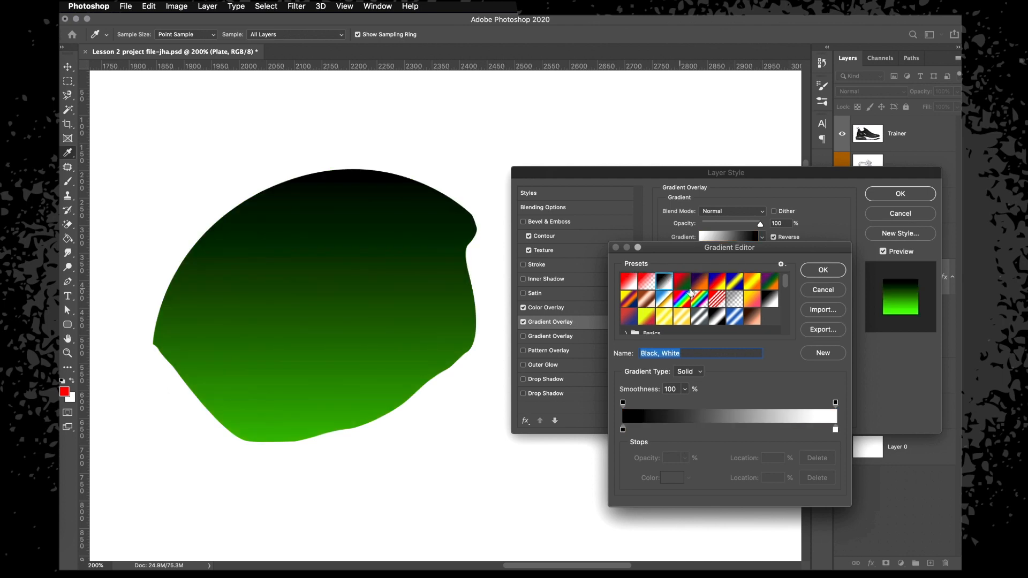
pyautogui.click(826, 272)
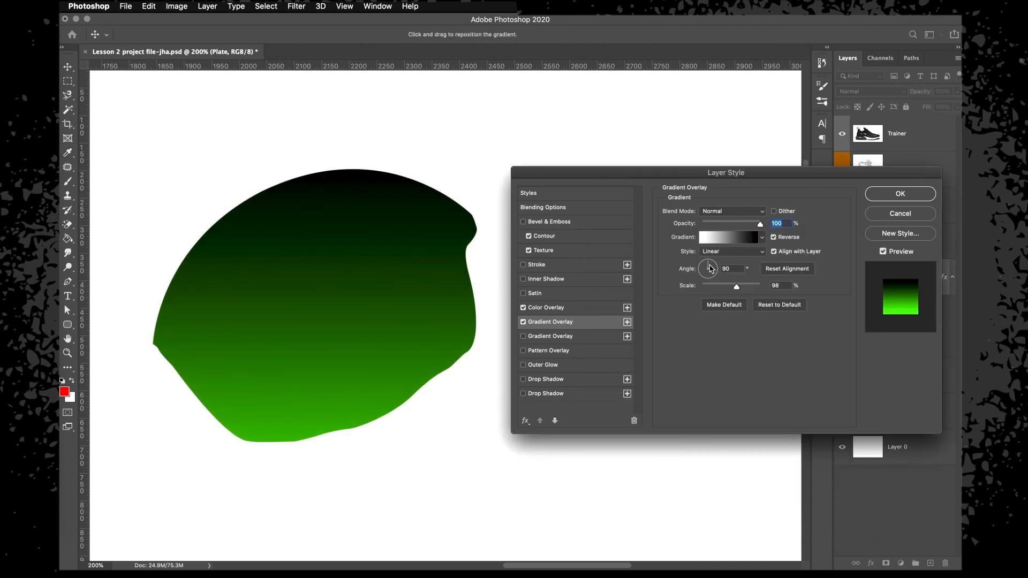
# Turn off Reverse for the Gradient Overlay, set its scale to 70% and blend mode to Multiply, and compare with it off and on.
pyautogui.click(774, 238)
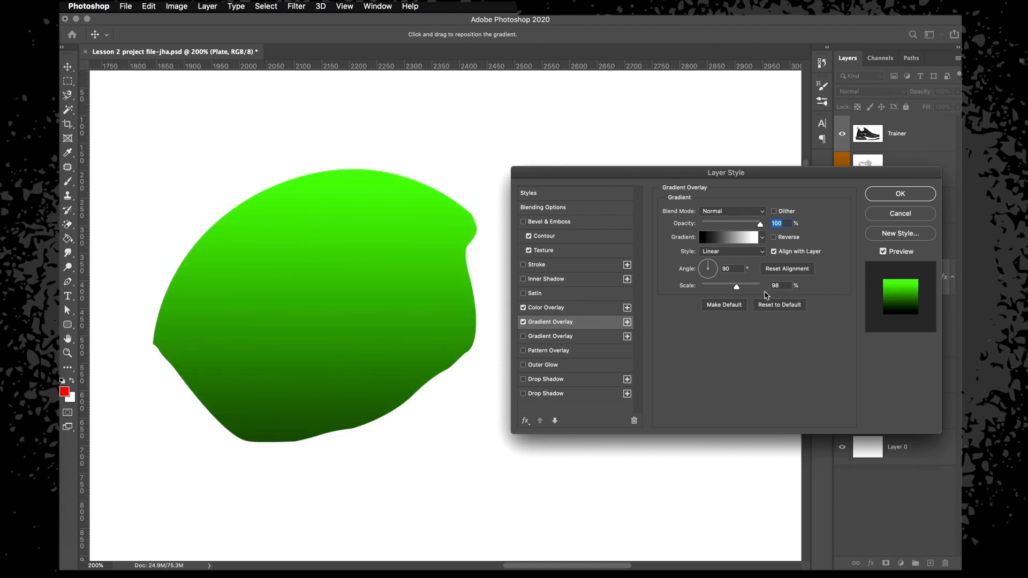
pyautogui.moveTo(737, 286); pyautogui.dragTo(718, 287)
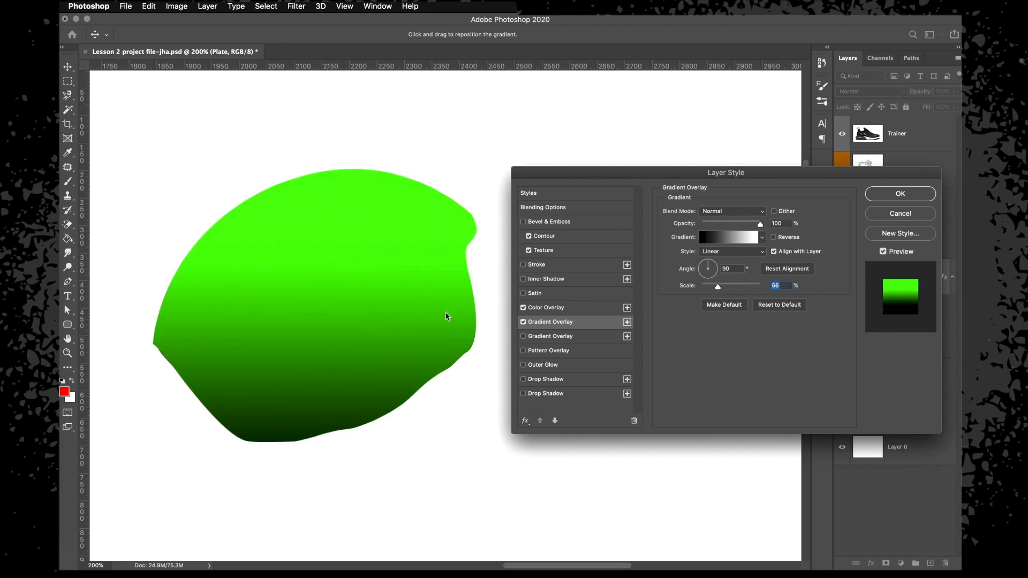
pyautogui.moveTo(719, 287); pyautogui.dragTo(724, 287)
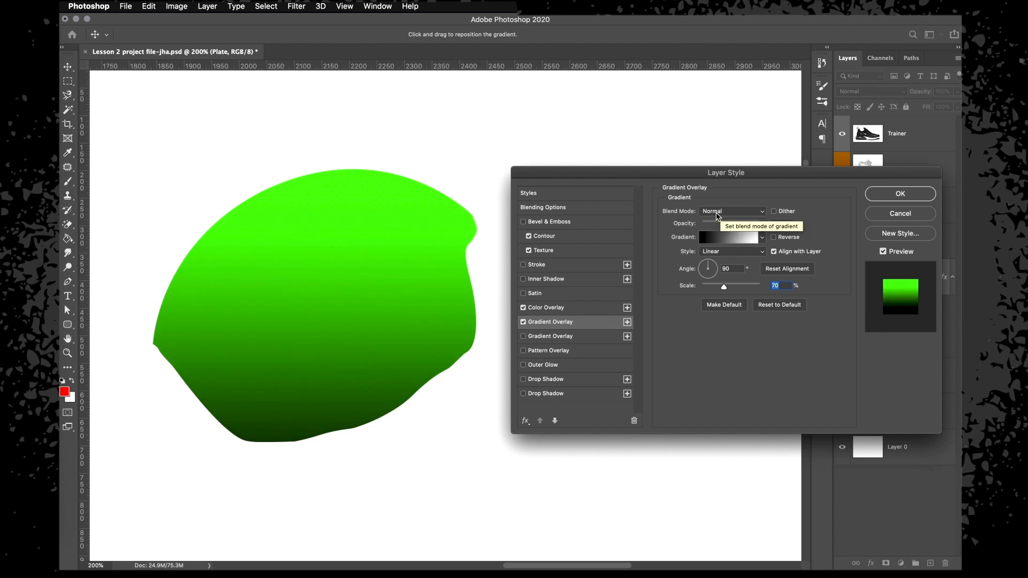
pyautogui.click(721, 213)
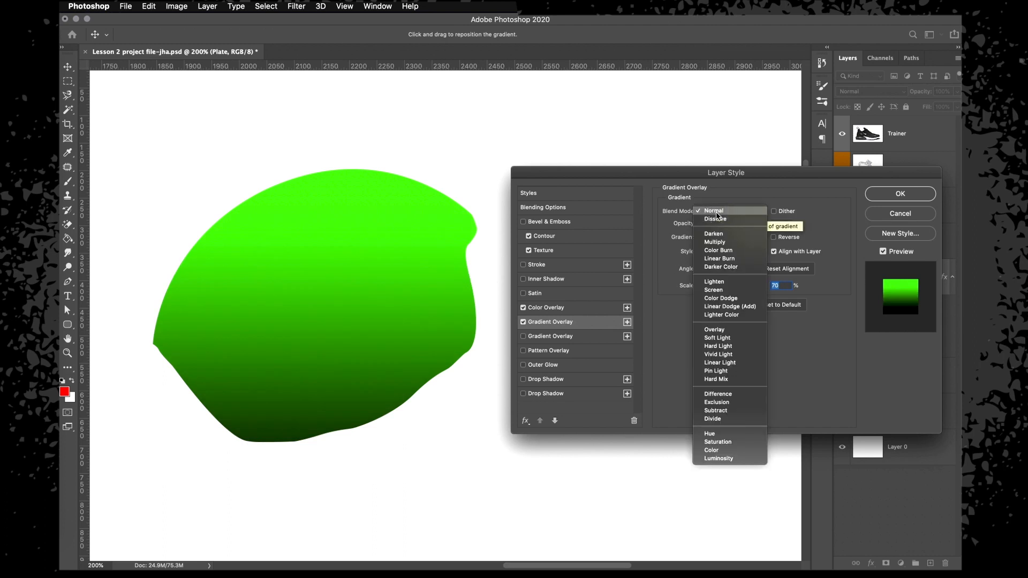
pyautogui.click(720, 242)
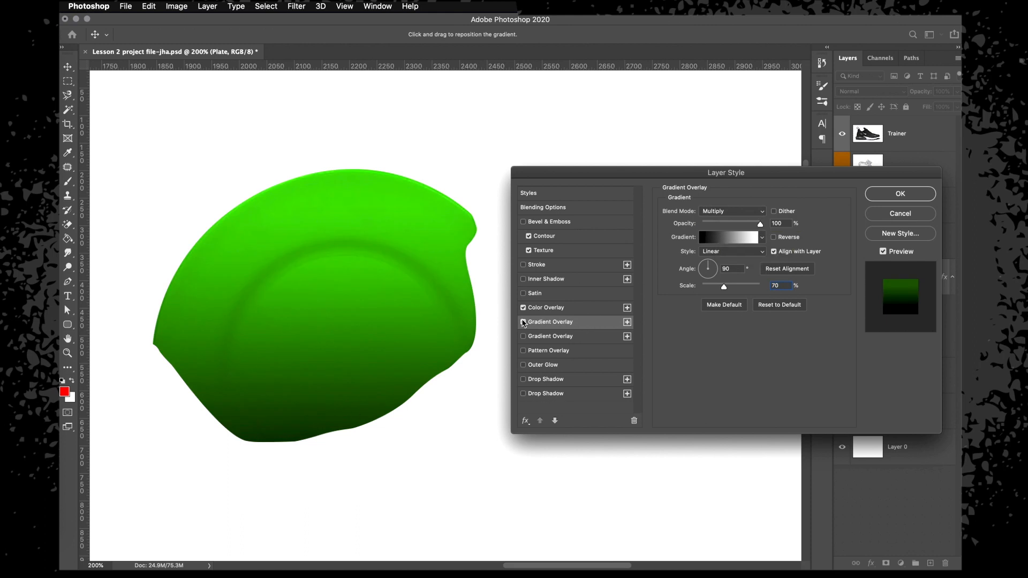
pyautogui.click(523, 322)
pyautogui.click(523, 322)
# Add a Pattern Overlay with the black dot pattern, set it to Multiply and lower its opacity until the dots are faint.
pyautogui.click(534, 351)
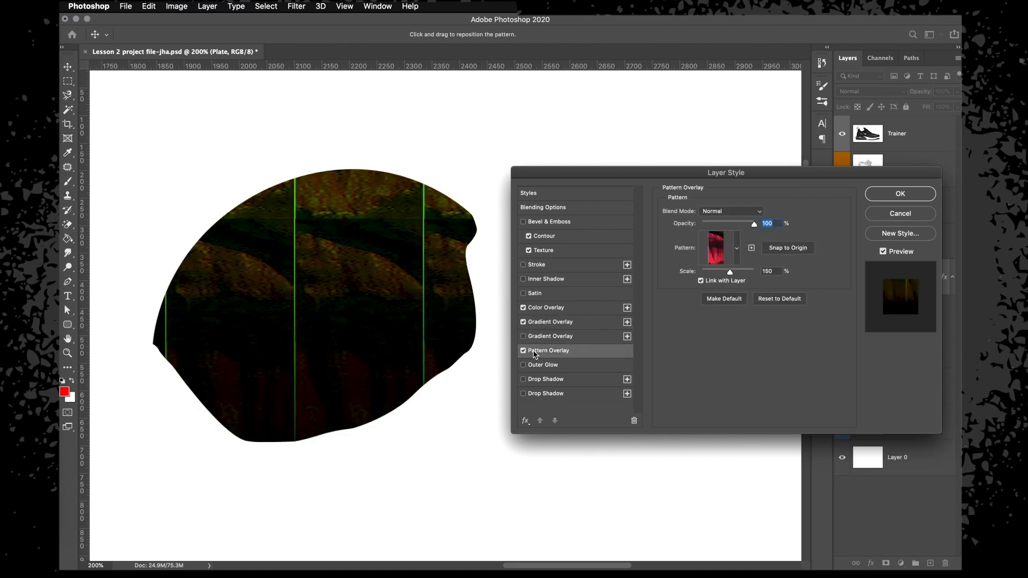
pyautogui.click(738, 248)
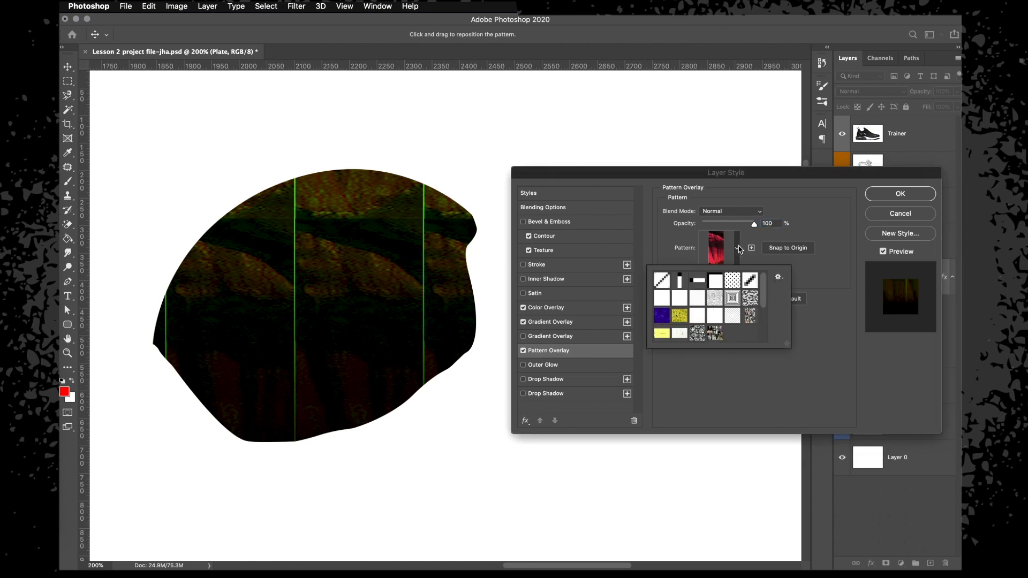
pyautogui.click(732, 280)
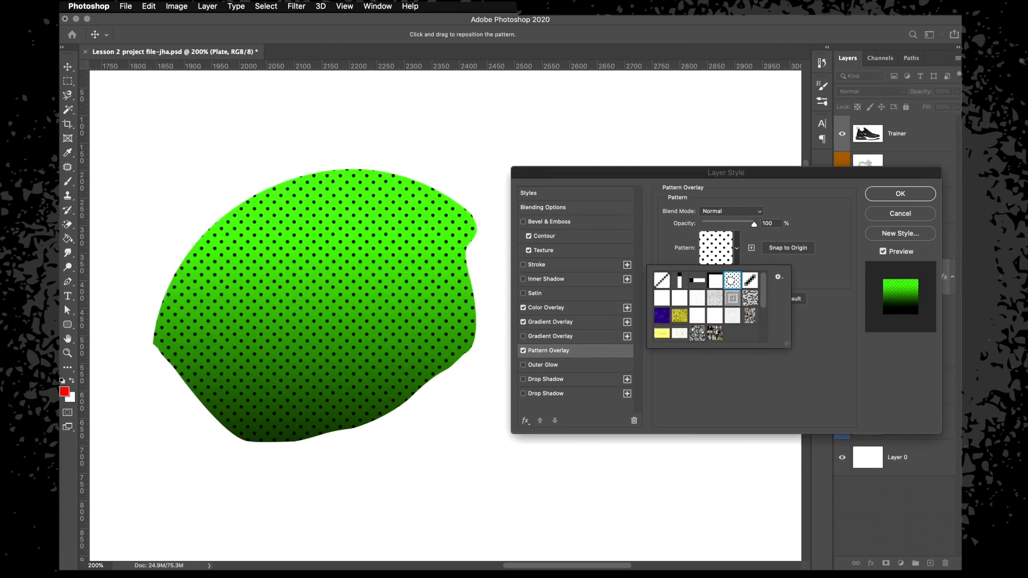
pyautogui.click(640, 176)
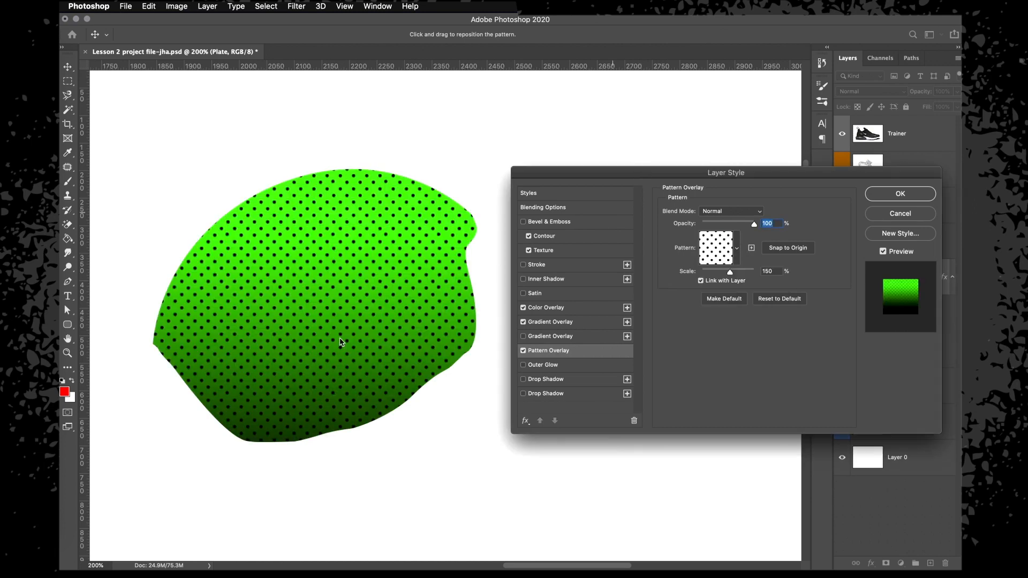
pyautogui.click(723, 214)
pyautogui.click(721, 244)
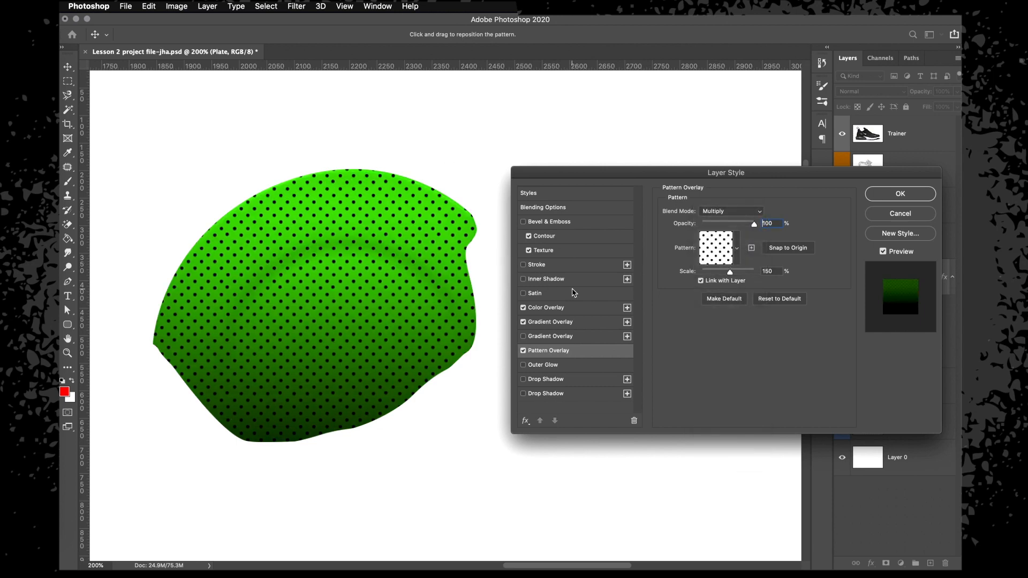
pyautogui.moveTo(754, 224); pyautogui.dragTo(708, 225)
# Try a red Outer Glow with Normal blend mode around the plate piece and switch the effect off.
pyautogui.click(543, 366)
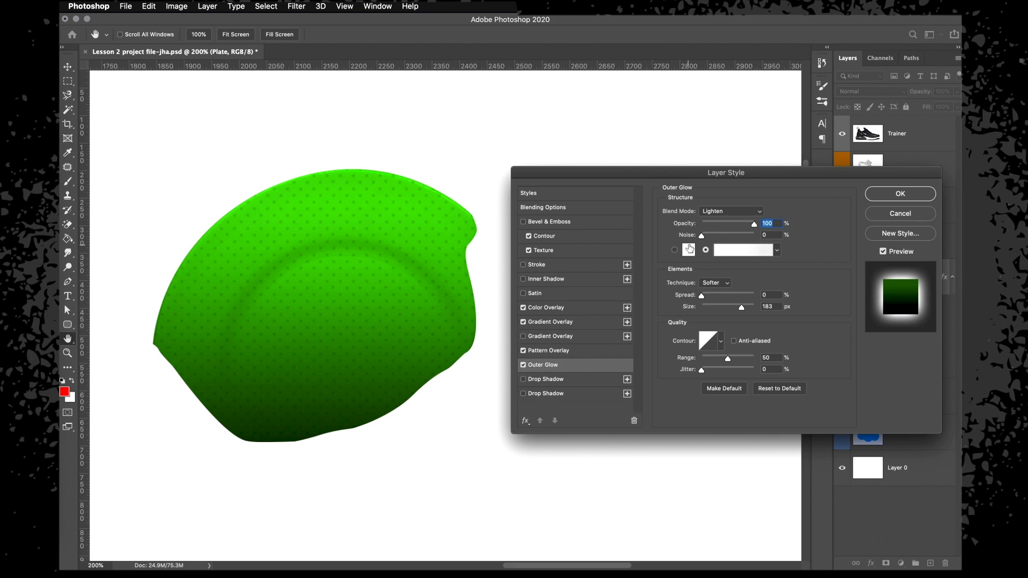
pyautogui.click(731, 211)
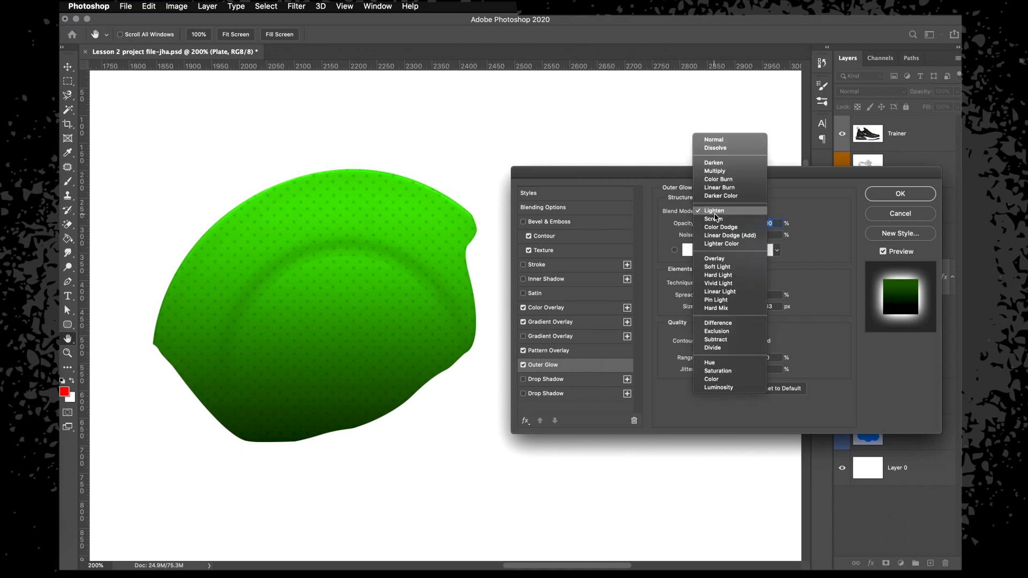
pyautogui.click(712, 138)
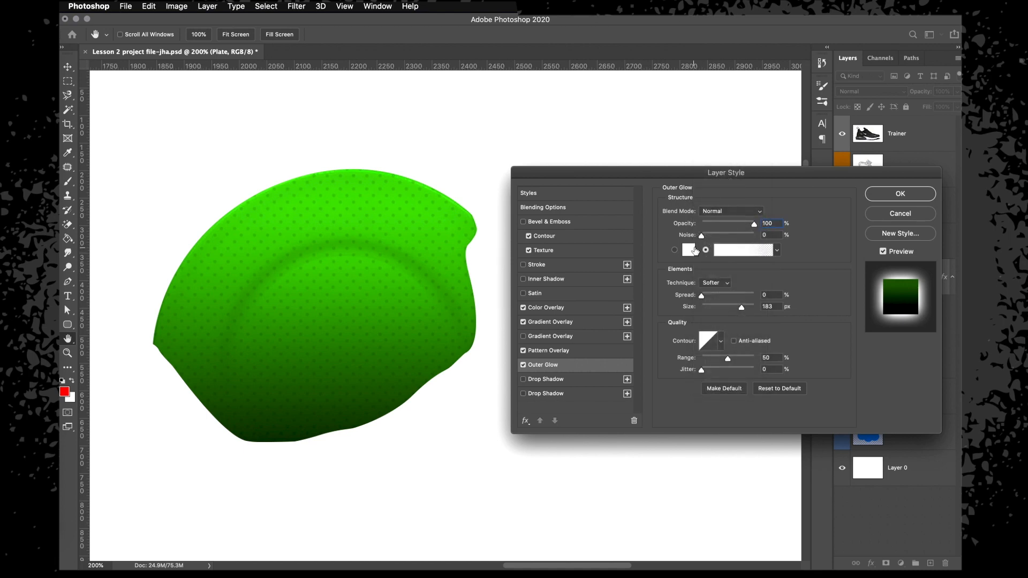
pyautogui.click(687, 250)
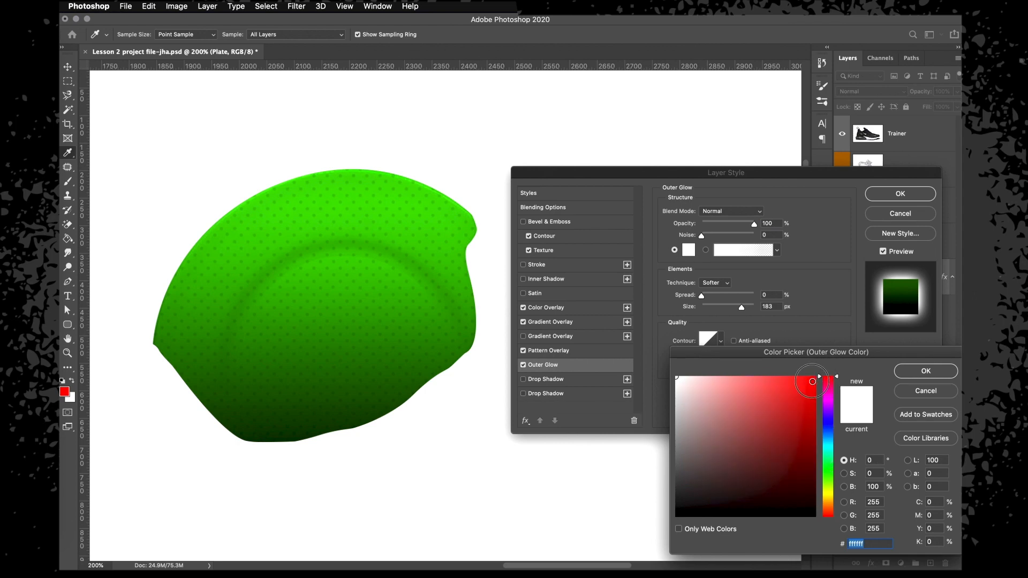
pyautogui.click(815, 378)
pyautogui.click(919, 376)
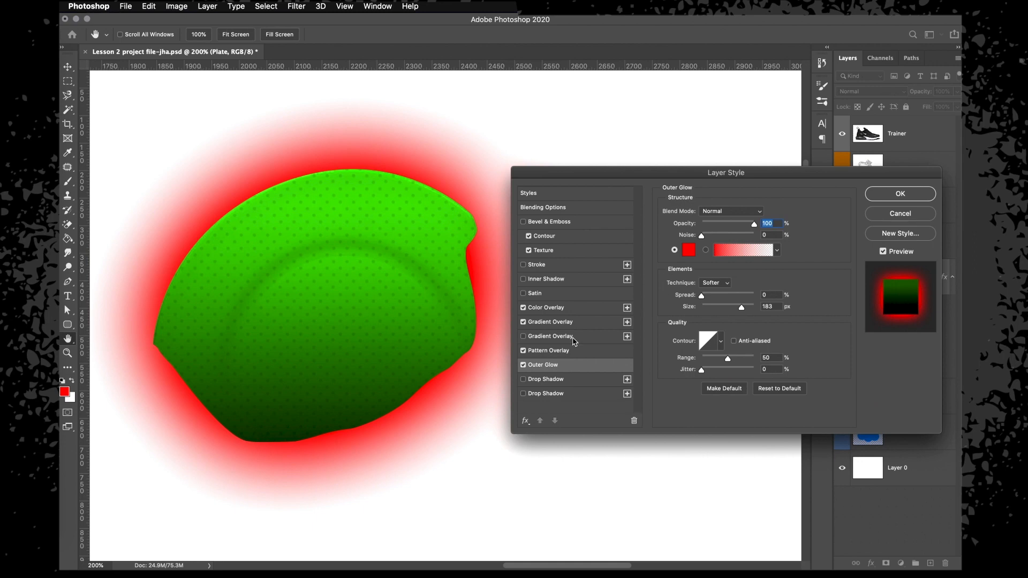
pyautogui.click(524, 365)
# Enable the lower Drop Shadow with a size of 18 px and 57% opacity, and apply the layer style.
pyautogui.click(523, 394)
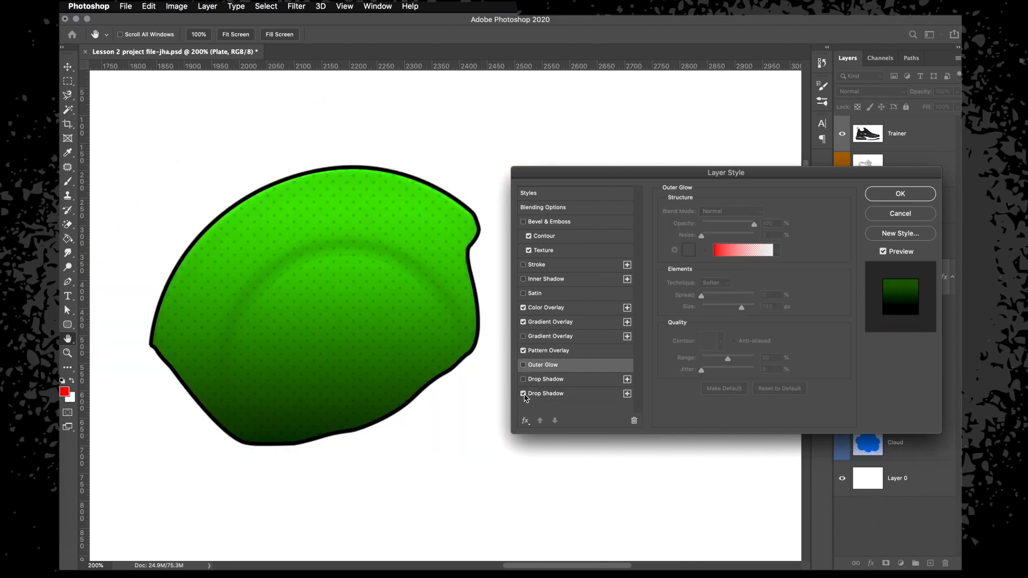
pyautogui.click(544, 394)
pyautogui.moveTo(719, 271)
pyautogui.mouseDown()
pyautogui.moveTo(698, 271)
pyautogui.moveTo(704, 261)
pyautogui.moveTo(709, 285)
pyautogui.mouseUp()
pyautogui.moveTo(744, 233); pyautogui.dragTo(732, 230)
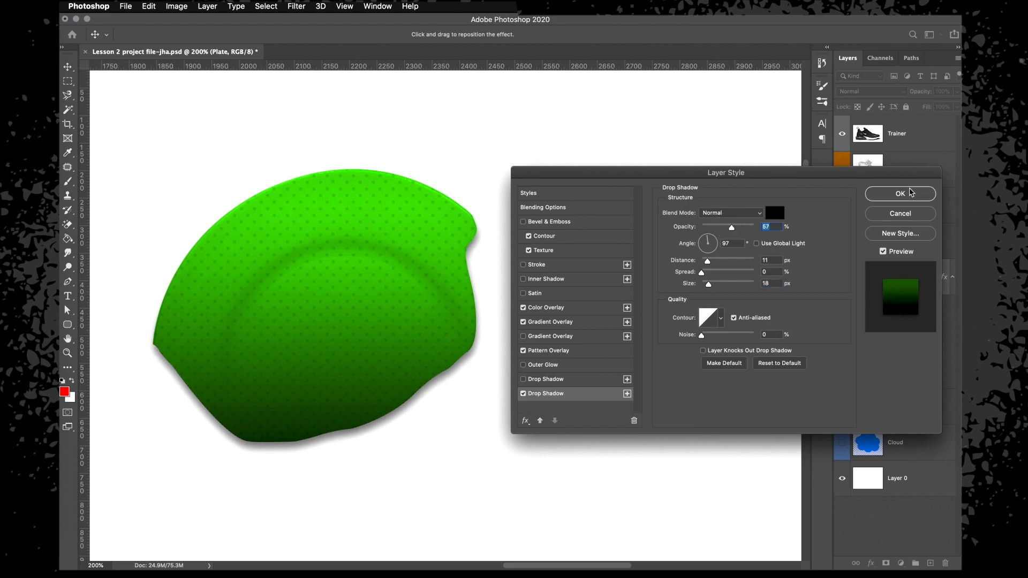
pyautogui.click(900, 194)
# Check the styled plate piece, hide the Plate layer and select the Ring layer.
pyautogui.press('super+minus')
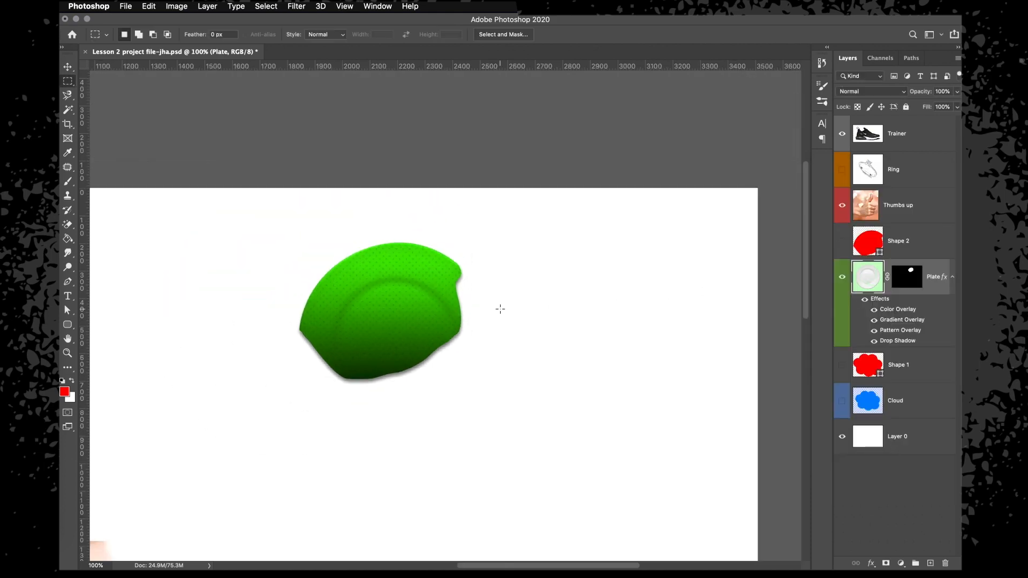
pyautogui.press('super+plus')
pyautogui.hscroll(-3, 500, 309)
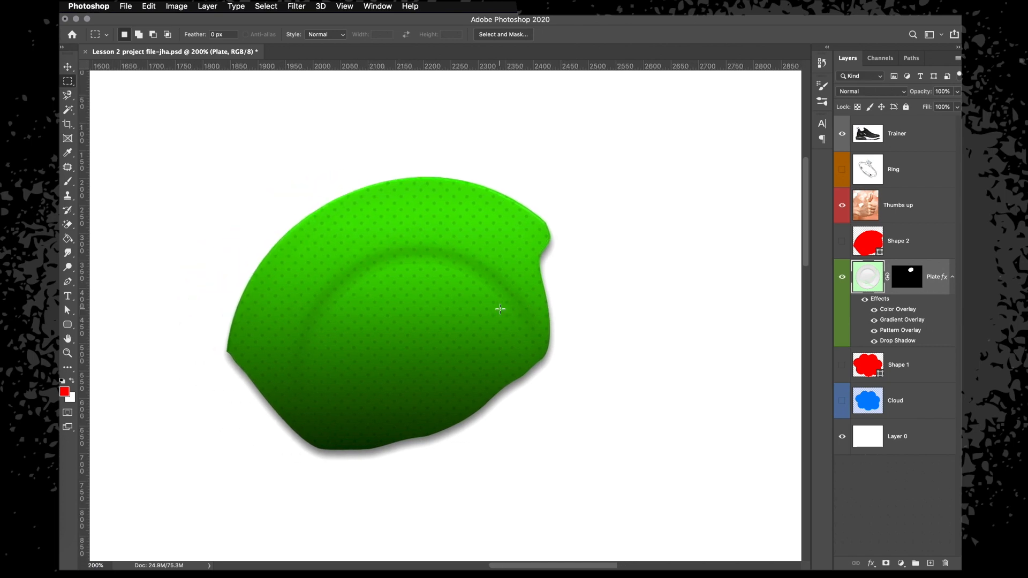
pyautogui.hscroll(-2, 500, 309)
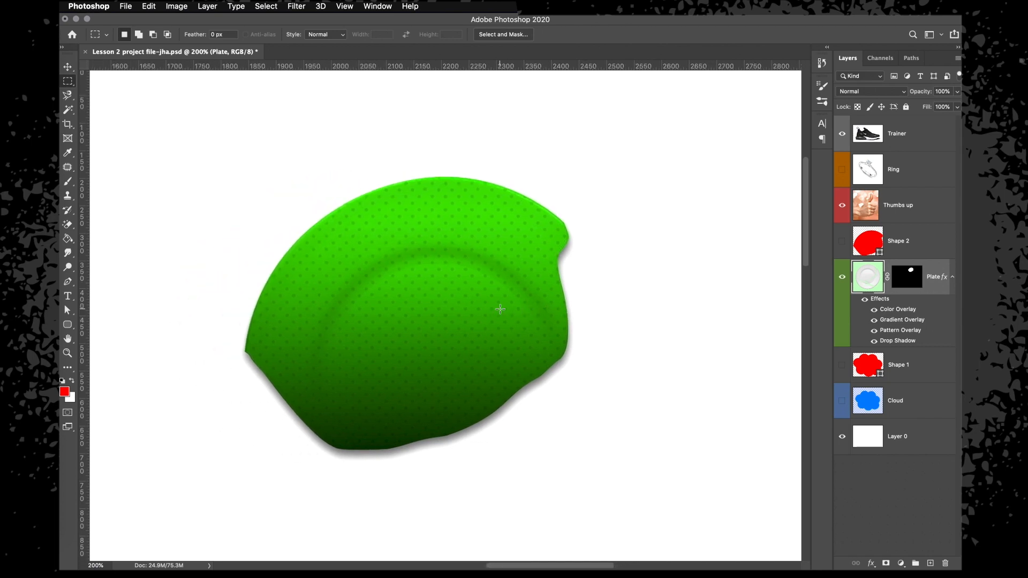
pyautogui.click(842, 277)
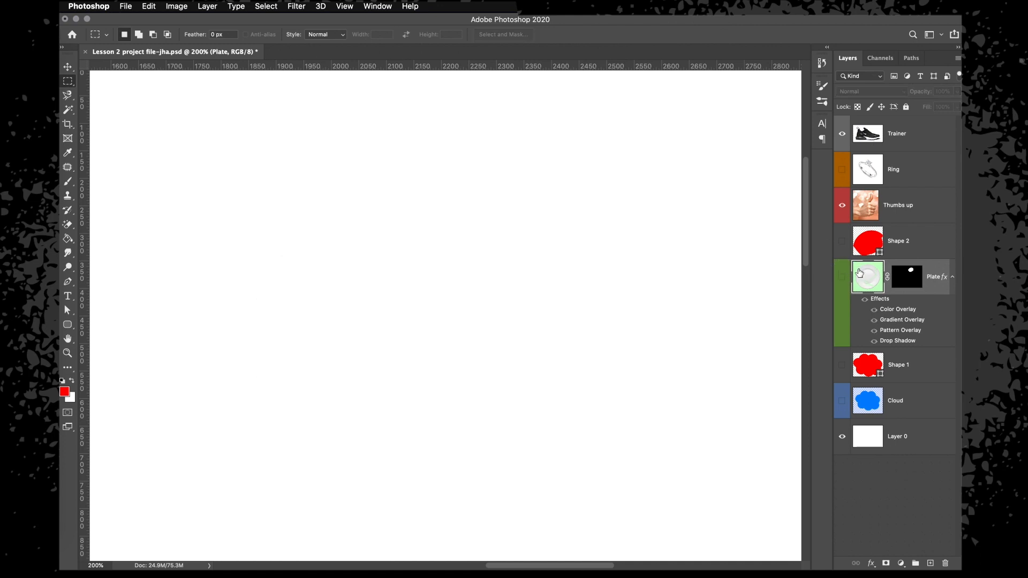
pyautogui.click(868, 170)
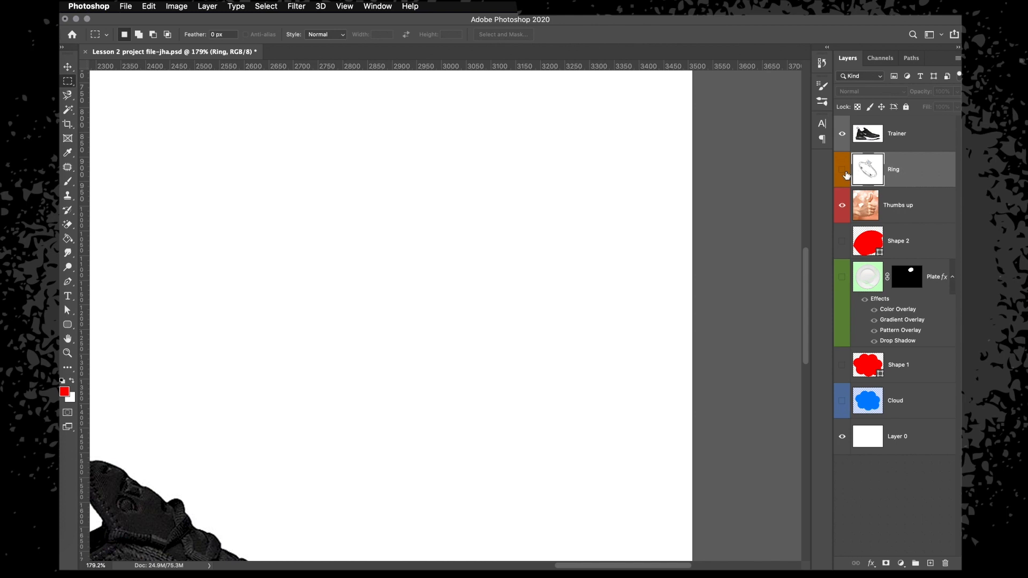
# Show the Ring layer and move it above the Trainer layer to the top of the stack.
pyautogui.click(842, 171)
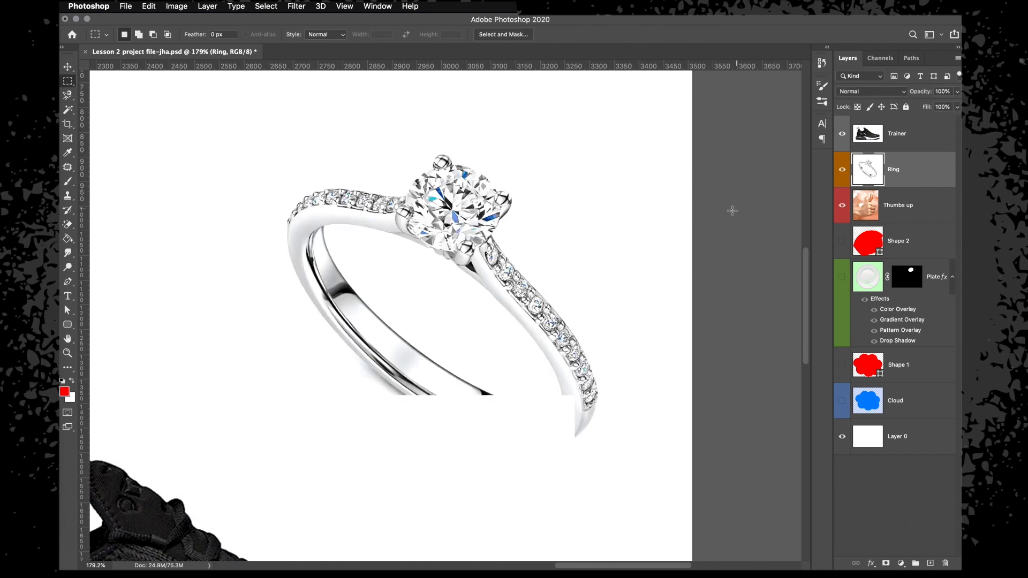
pyautogui.moveTo(927, 170); pyautogui.dragTo(923, 121)
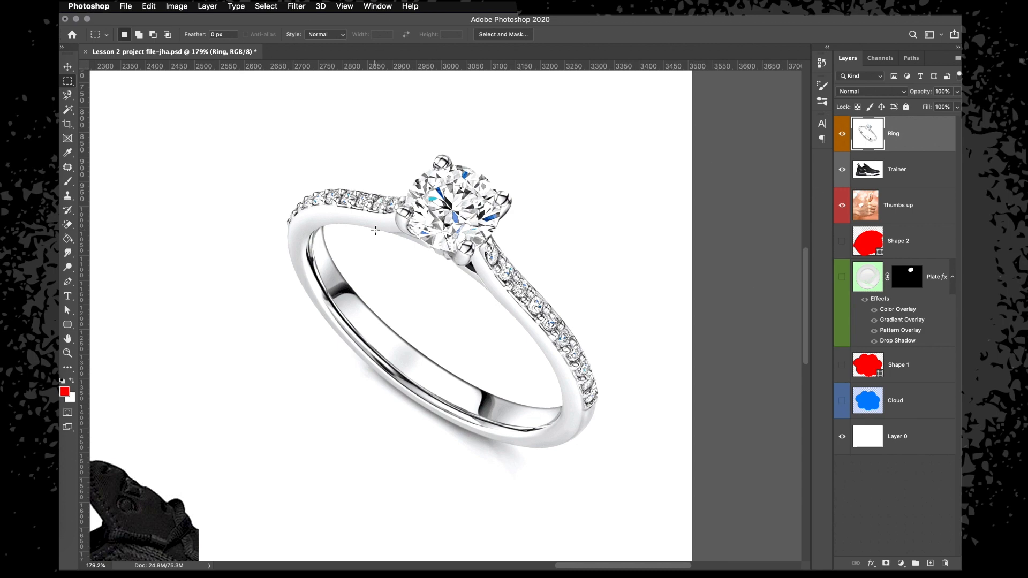
pyautogui.hscroll(1, 376, 230)
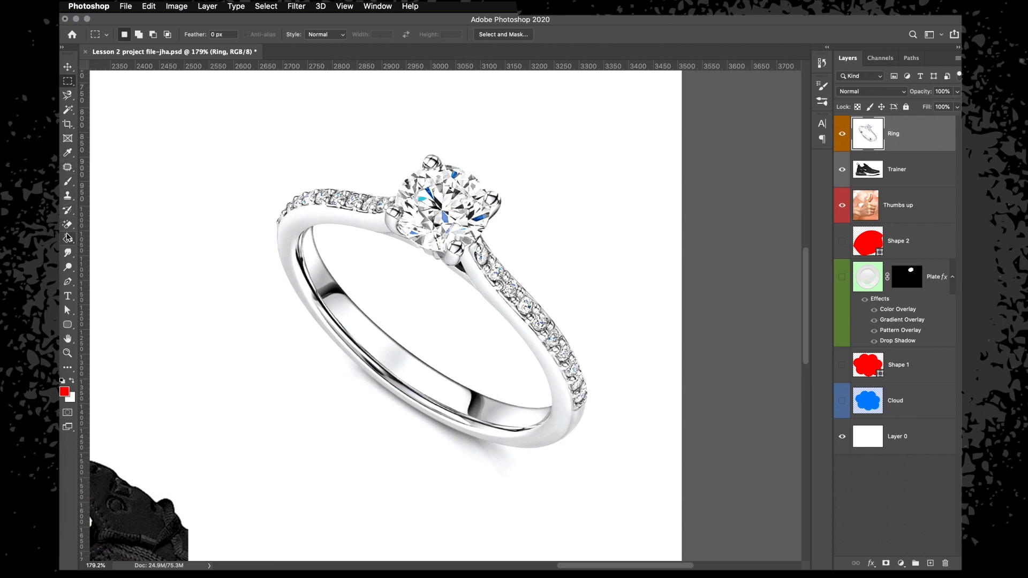
# Trace the ring's full outer outline, including the diamond, as a red Pen tool shape at 20% fill.
pyautogui.click(67, 281)
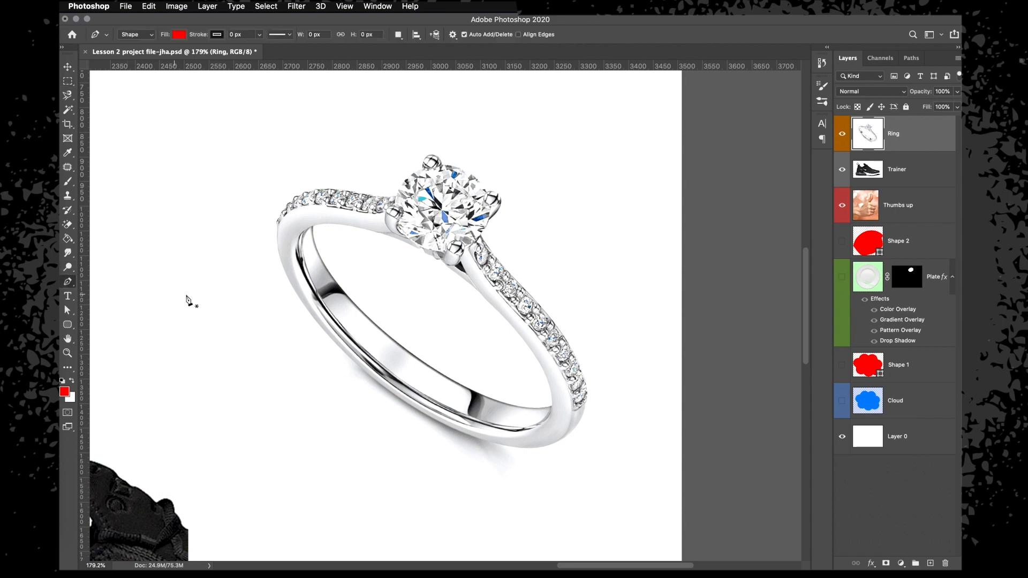
pyautogui.press('super+plus')
pyautogui.press('super+plus')
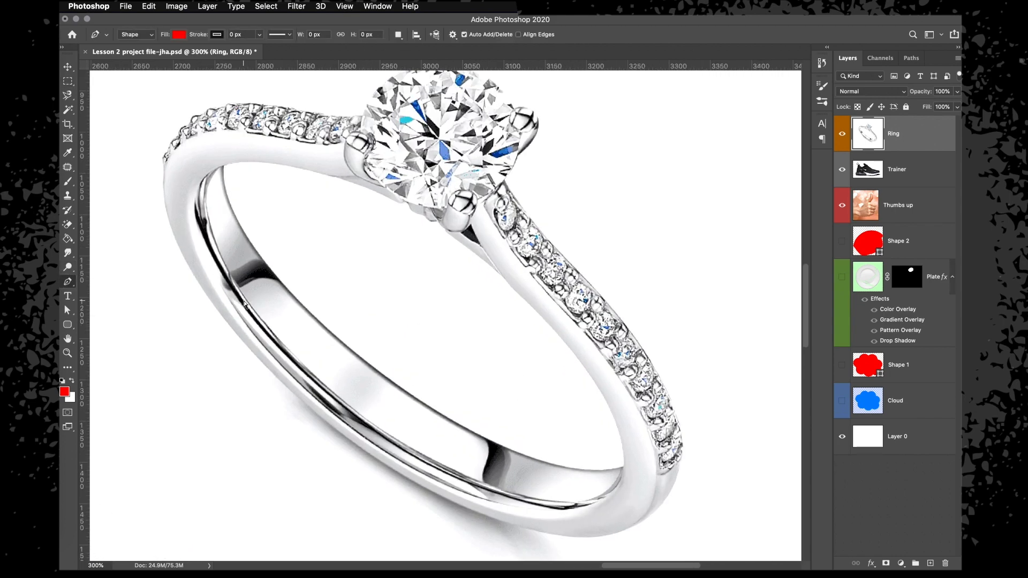
pyautogui.click(506, 182)
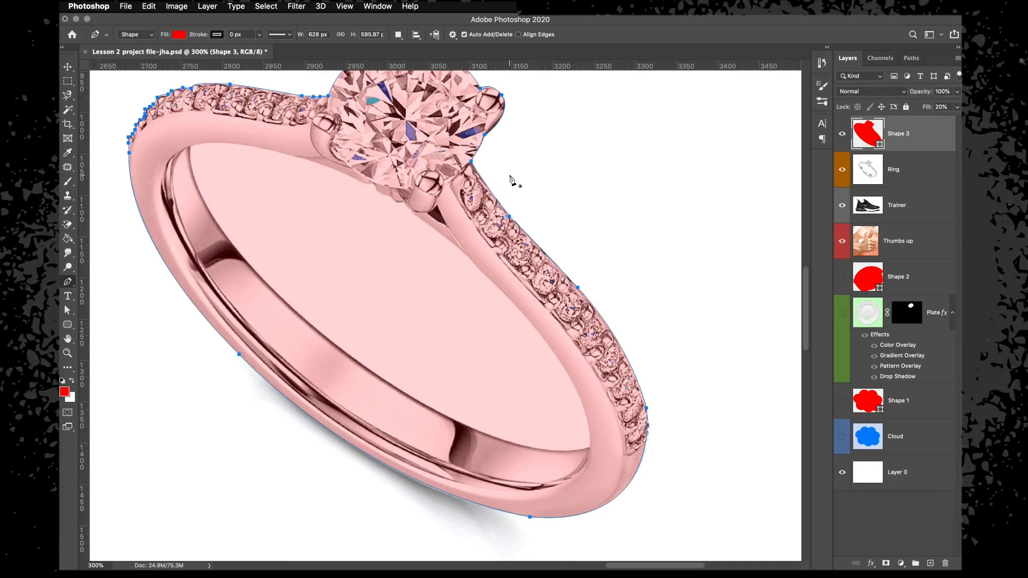
pyautogui.press('super+minus')
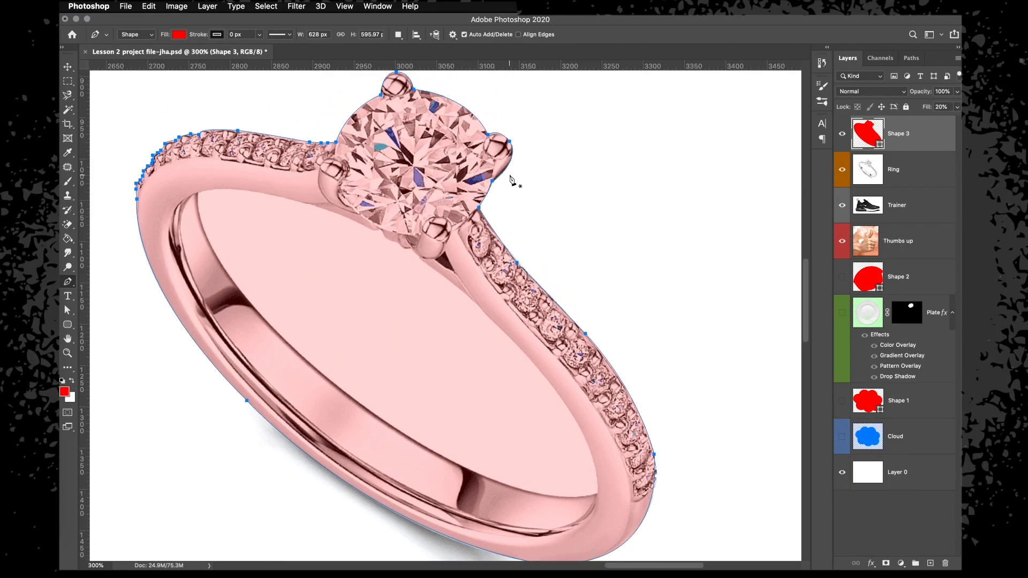
# Begin a separate Pen shape below the diamond, following the ring opening's upper-left edge and lower curve to its lower-right corner.
pyautogui.click(381, 231)
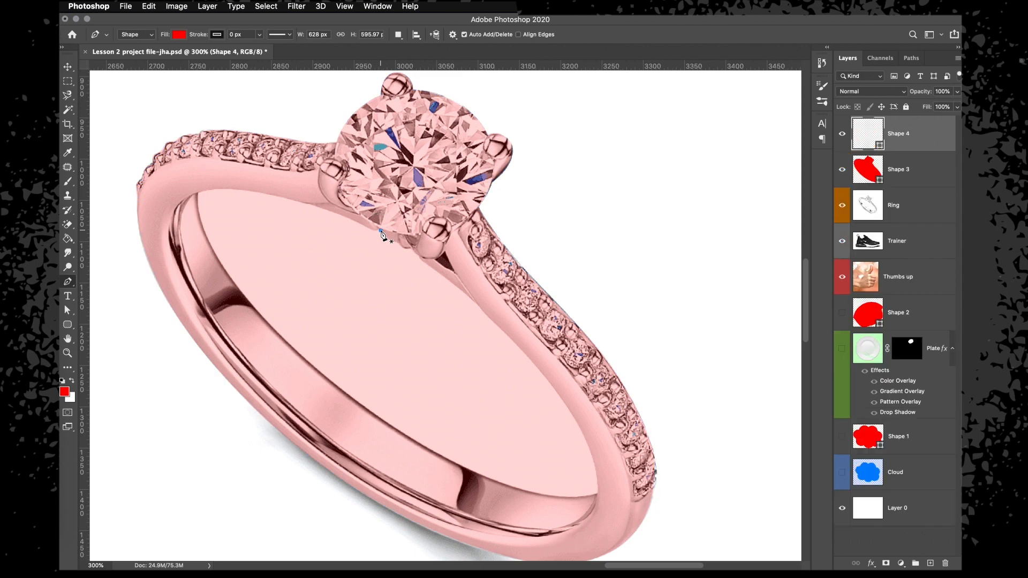
pyautogui.click(374, 230)
pyautogui.click(362, 225)
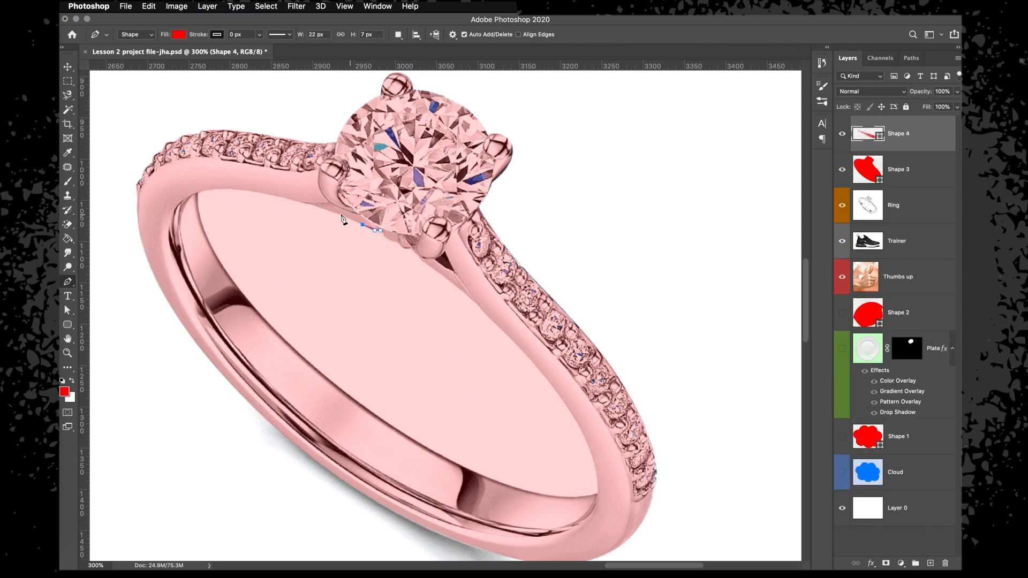
pyautogui.click(334, 212)
pyautogui.click(289, 198)
pyautogui.moveTo(198, 193); pyautogui.dragTo(177, 201)
pyautogui.moveTo(229, 275); pyautogui.dragTo(261, 307)
pyautogui.moveTo(514, 488); pyautogui.dragTo(682, 544)
pyautogui.keyDown('alt'); pyautogui.click(514, 488); pyautogui.keyUp('alt')
pyautogui.moveTo(597, 494); pyautogui.dragTo(636, 485)
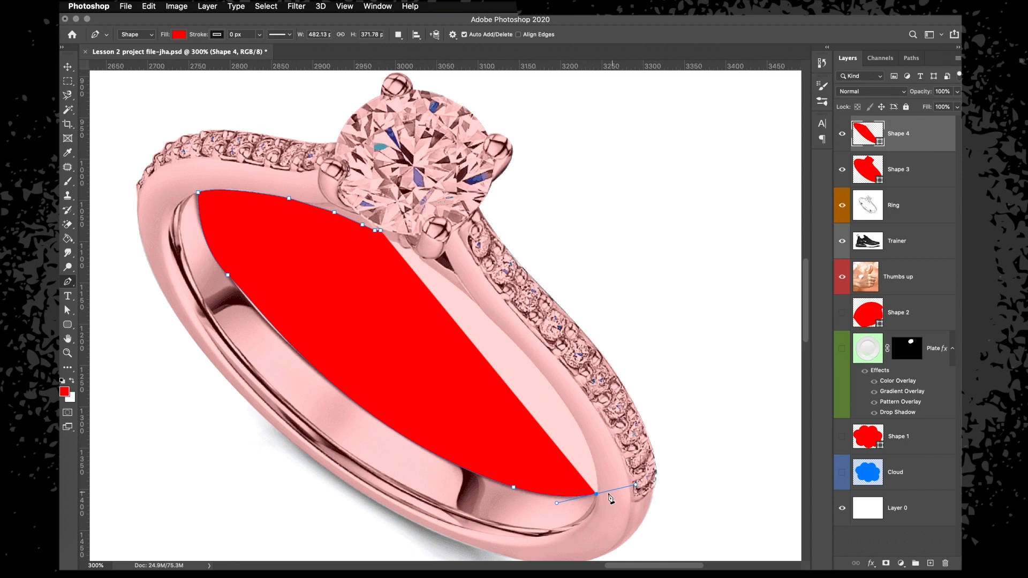
pyautogui.keyDown('alt'); pyautogui.click(596, 493); pyautogui.keyUp('alt')
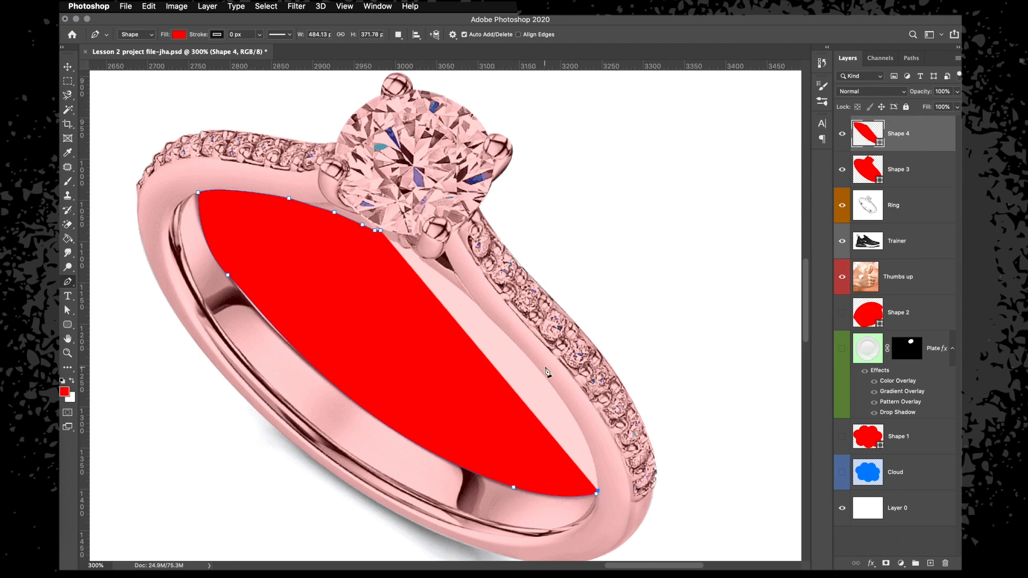
# Trace the opening's right inner edge back up beneath the diamond and close the inner shape.
pyautogui.moveTo(542, 373); pyautogui.dragTo(484, 314)
pyautogui.click(445, 277)
pyautogui.moveTo(445, 277); pyautogui.dragTo(475, 301)
pyautogui.click(489, 319)
pyautogui.click(418, 256)
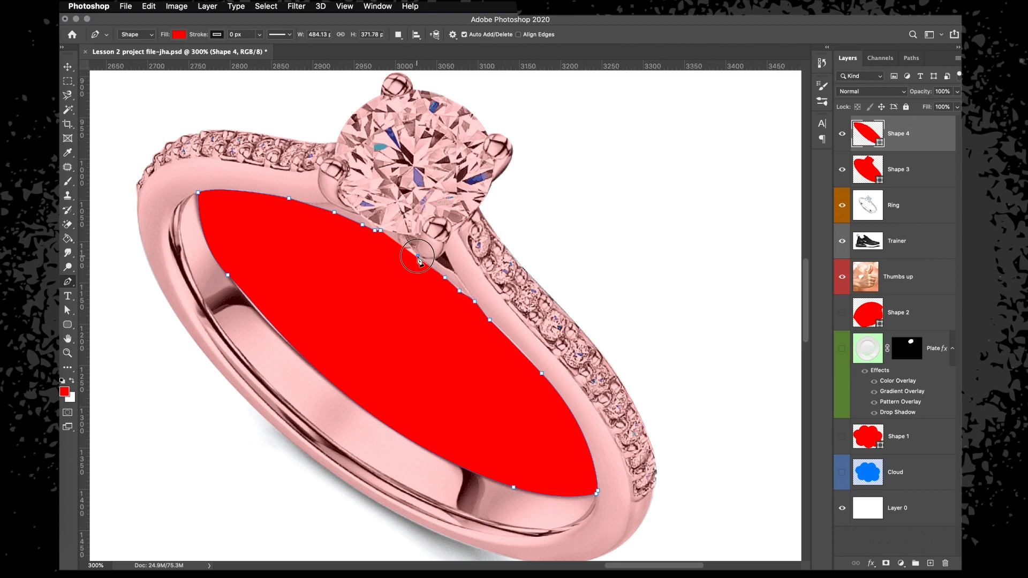
pyautogui.click(410, 249)
pyautogui.click(404, 249)
pyautogui.click(387, 238)
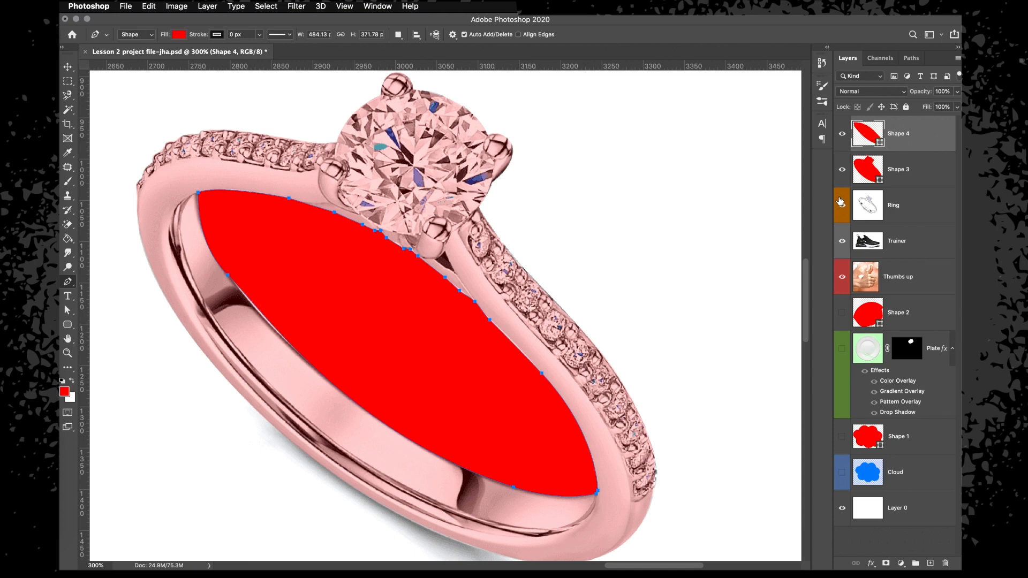
# Raise the fill of the outer ring shape, Shape 3, to 100%.
pyautogui.click(905, 176)
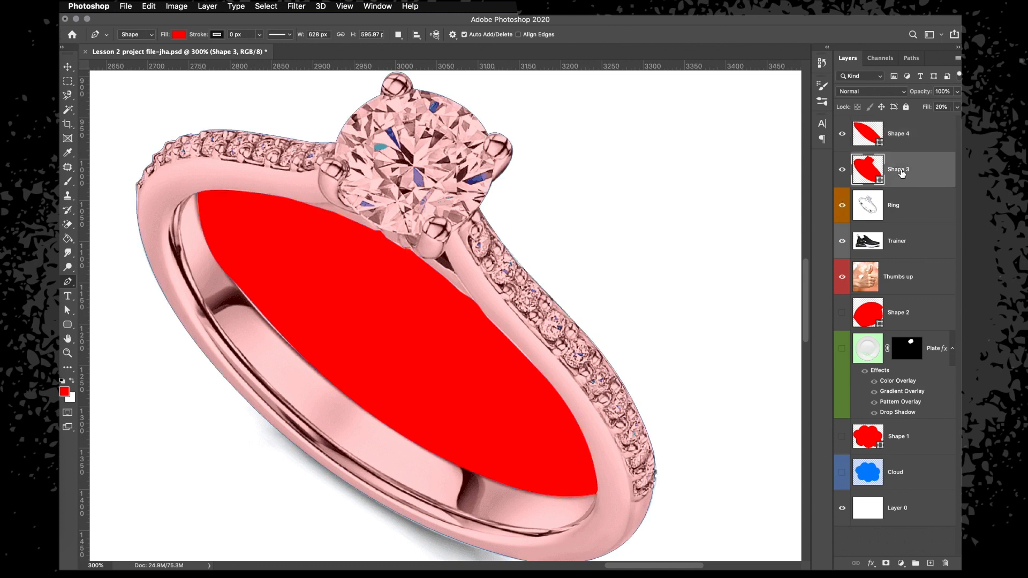
pyautogui.click(957, 108)
pyautogui.moveTo(944, 121); pyautogui.dragTo(956, 121)
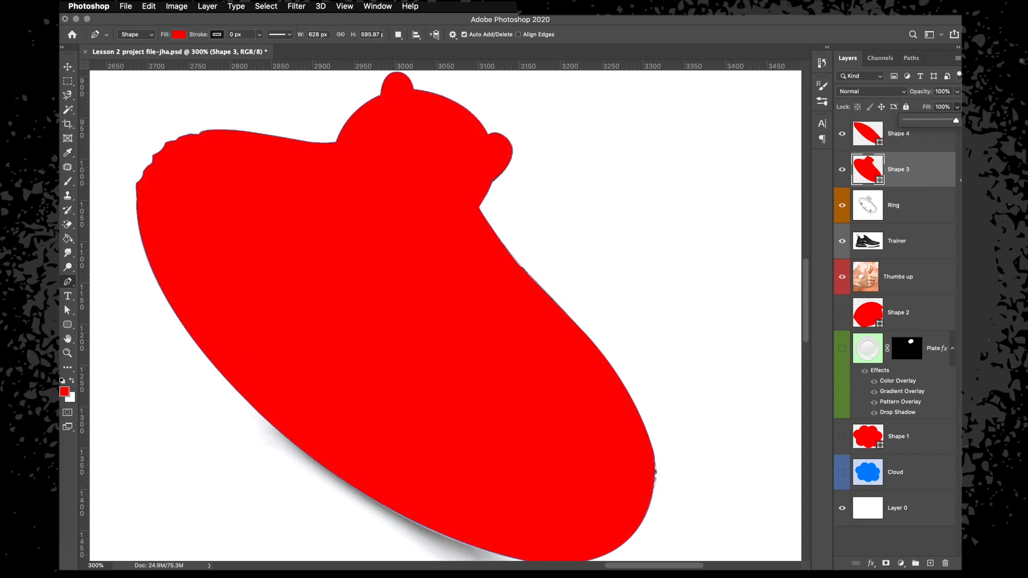
# Compare the outlines of Shape 4 and Shape 3 by selecting the two layers alternately.
pyautogui.click(895, 146)
pyautogui.click(900, 172)
pyautogui.click(903, 139)
pyautogui.click(906, 175)
pyautogui.click(907, 145)
pyautogui.click(912, 178)
pyautogui.click(913, 141)
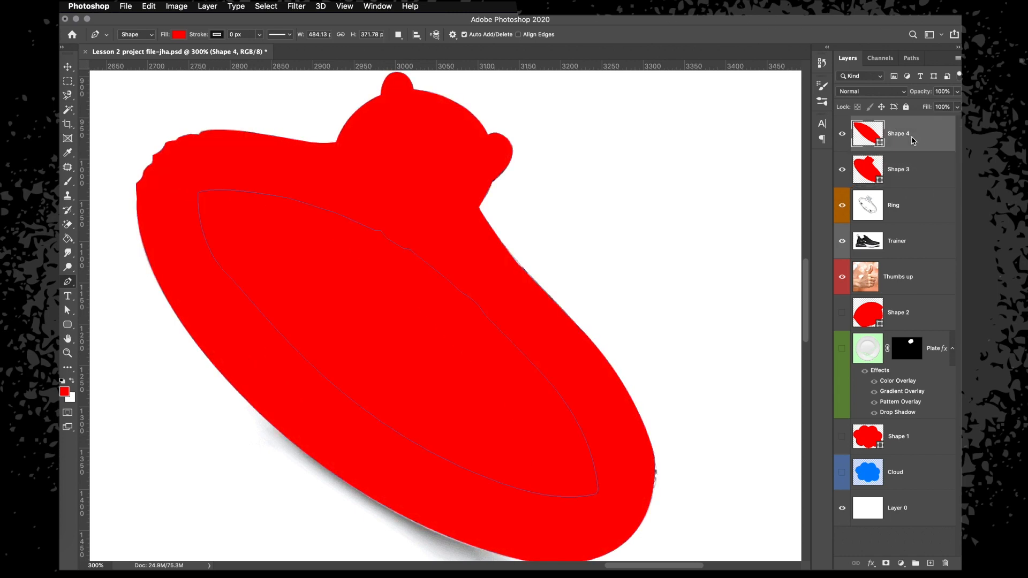
pyautogui.click(910, 169)
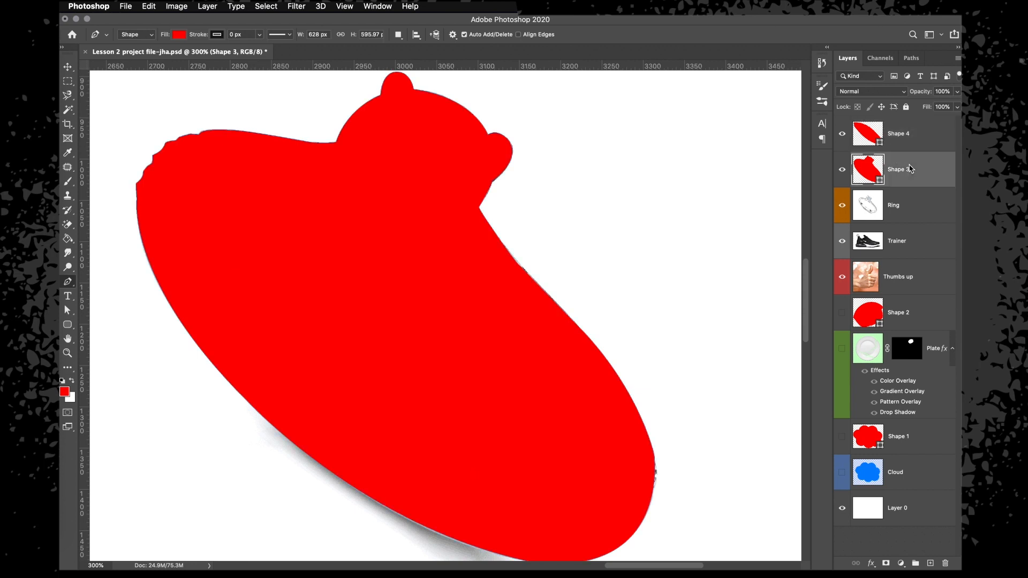
# Mask the Ring layer with a selection loaded from Shape 3, and hide both ring shape layers.
pyautogui.keyDown('ctrl'); pyautogui.click(875, 171); pyautogui.keyUp('ctrl')
pyautogui.click(874, 209)
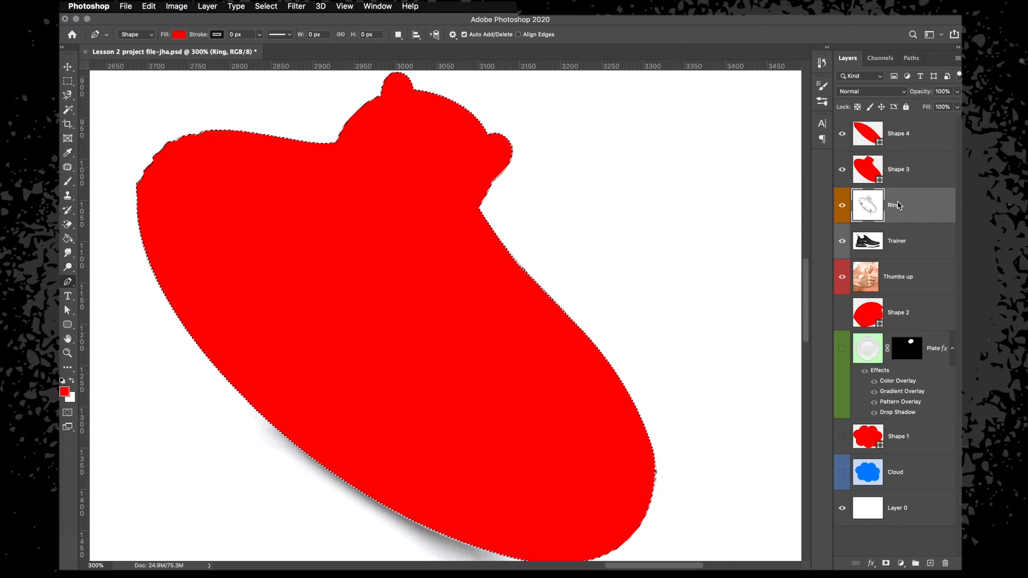
pyautogui.click(887, 563)
pyautogui.click(843, 169)
pyautogui.click(843, 133)
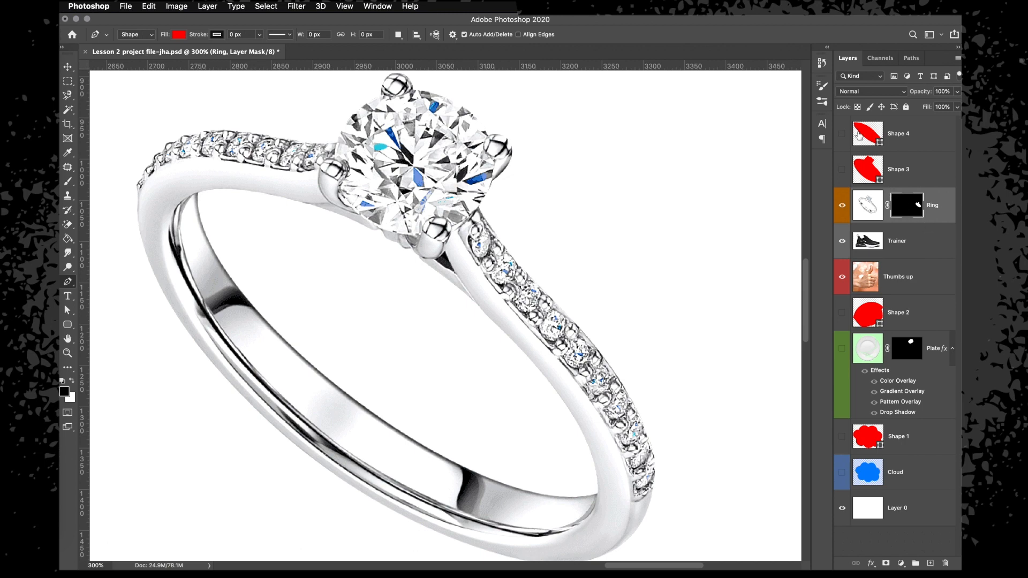
# Load the Shape 4 outline as a selection and target the Ring layer's mask.
pyautogui.click(872, 134)
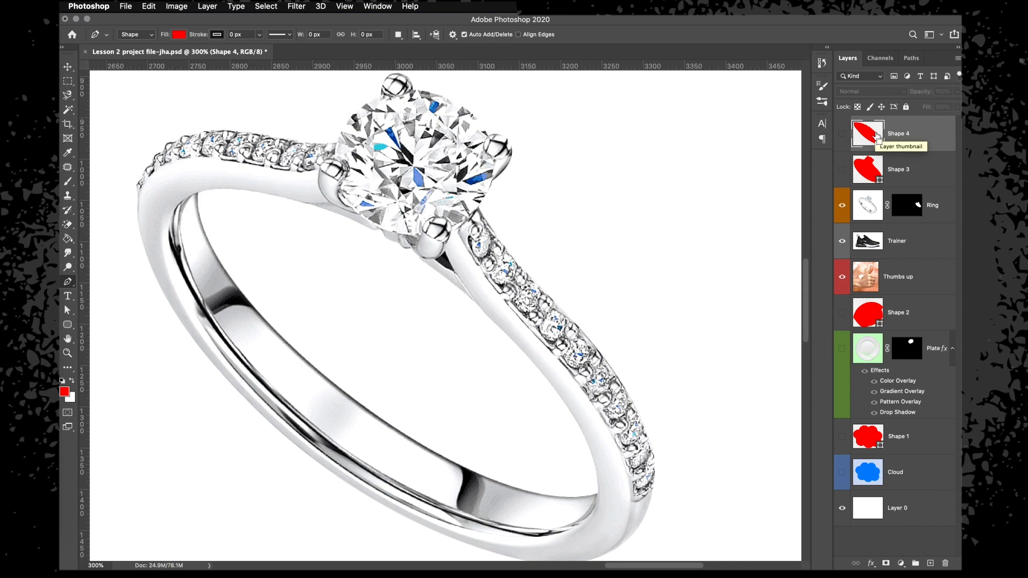
pyautogui.keyDown('super'); pyautogui.click(877, 136); pyautogui.keyUp('super')
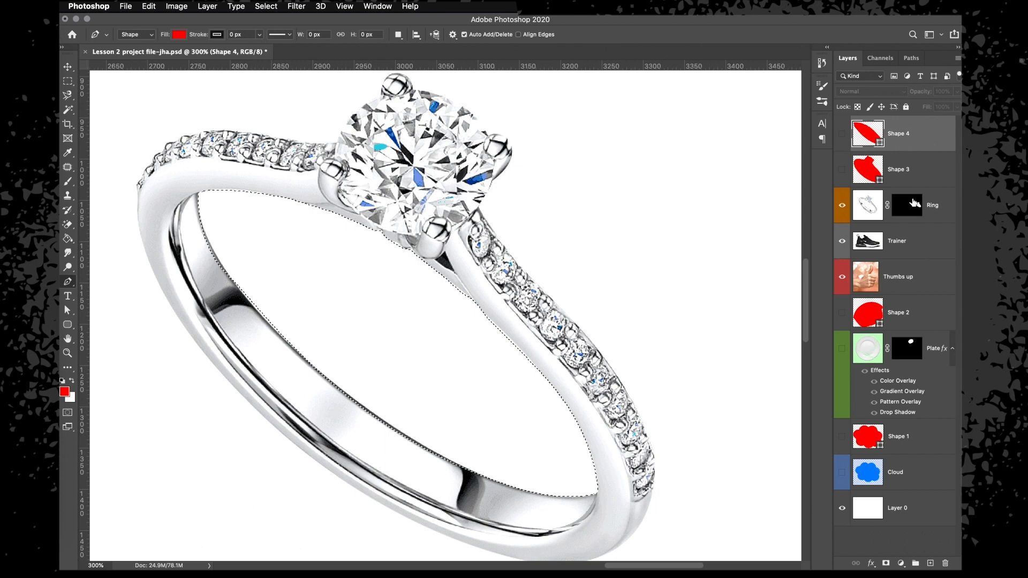
pyautogui.click(912, 211)
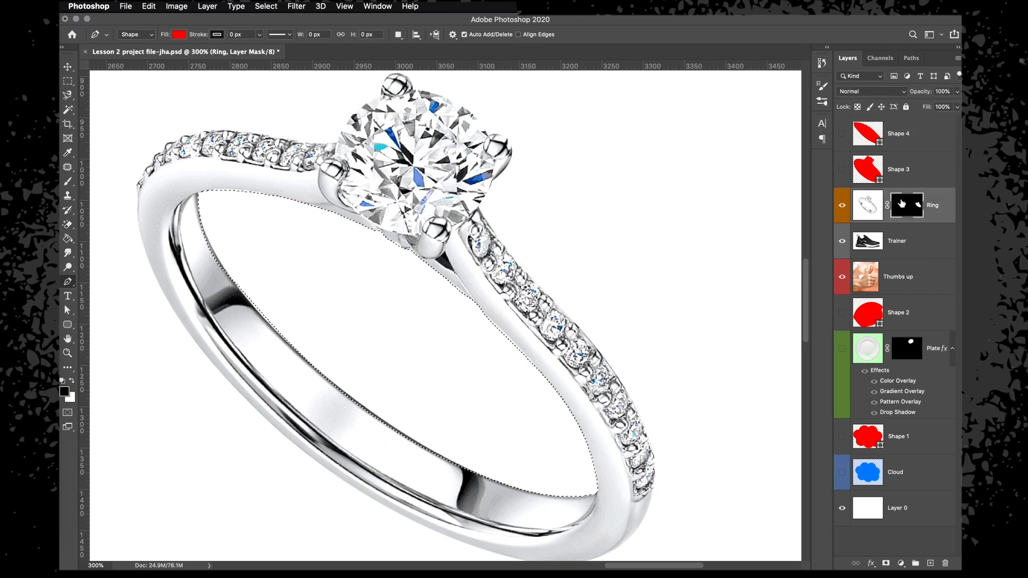
# Paint the selected ring opening black on the mask with a 250 px Brush, and deselect.
pyautogui.press('b')
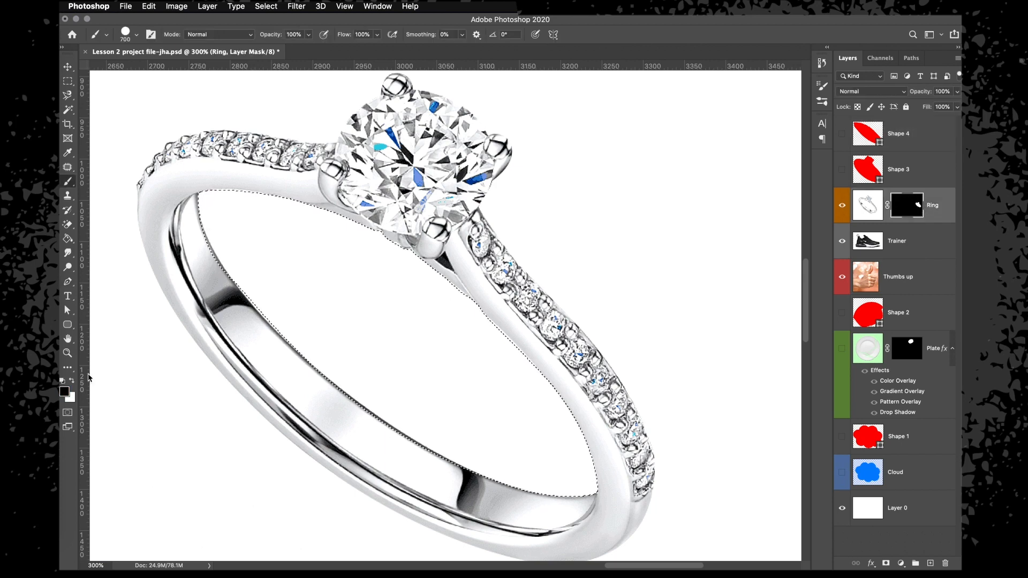
pyautogui.click(65, 393)
pyautogui.press('Return')
pyautogui.press('super+minus')
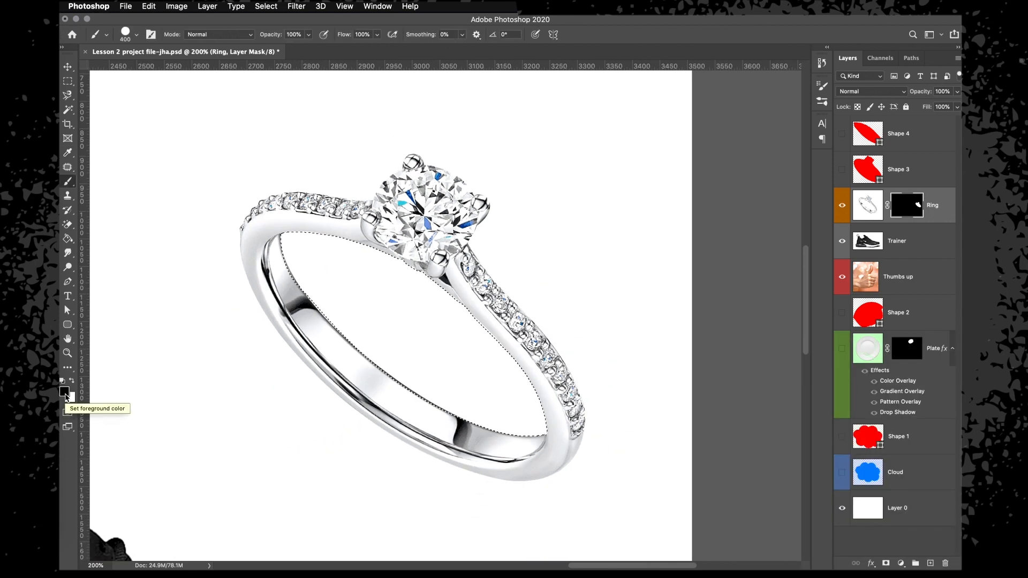
pyautogui.press('[')
pyautogui.press('[')
pyautogui.press('[')
pyautogui.press('[')
pyautogui.press('[')
pyautogui.press('[')
pyautogui.press('[')
pyautogui.press('[')
pyautogui.press('[')
pyautogui.press('[')
pyautogui.press(']')
pyautogui.press(']')
pyautogui.press(']')
pyautogui.press(']')
pyautogui.press(']')
pyautogui.press(']')
pyautogui.press(']')
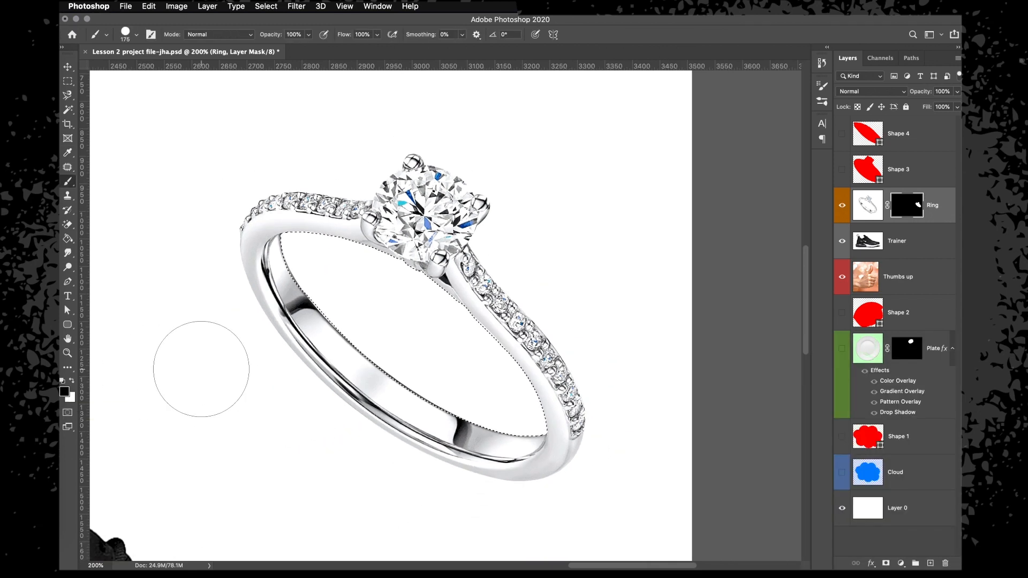
pyautogui.moveTo(513, 424)
pyautogui.mouseDown()
pyautogui.moveTo(425, 298)
pyautogui.moveTo(344, 368)
pyautogui.moveTo(425, 287)
pyautogui.moveTo(508, 352)
pyautogui.mouseUp()
pyautogui.press('super+d')
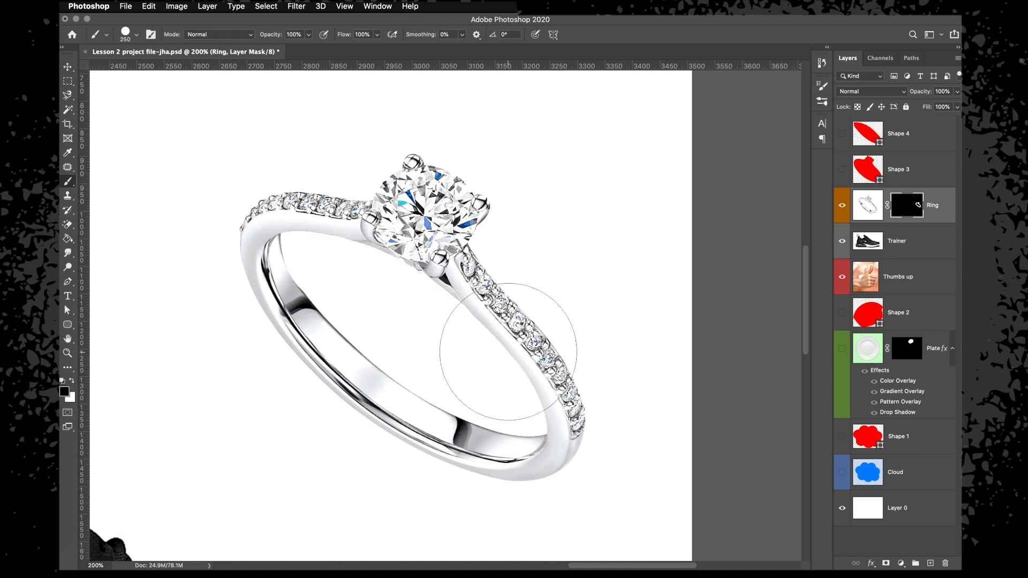
# Move the masked ring across the canvas onto the hand in the thumbs-up photo.
pyautogui.press('super+minus')
pyautogui.scroll(-4, 508, 352)
pyautogui.press('v')
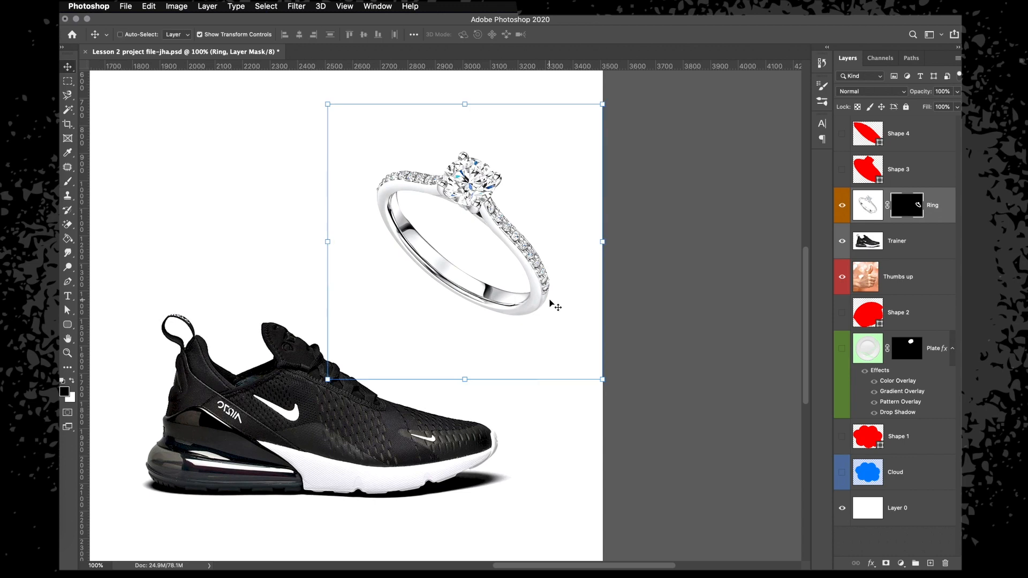
pyautogui.moveTo(461, 264)
pyautogui.mouseDown()
pyautogui.moveTo(388, 360)
pyautogui.moveTo(295, 428)
pyautogui.moveTo(332, 423)
pyautogui.moveTo(313, 450)
pyautogui.moveTo(311, 439)
pyautogui.moveTo(361, 445)
pyautogui.moveTo(377, 227)
pyautogui.mouseUp()
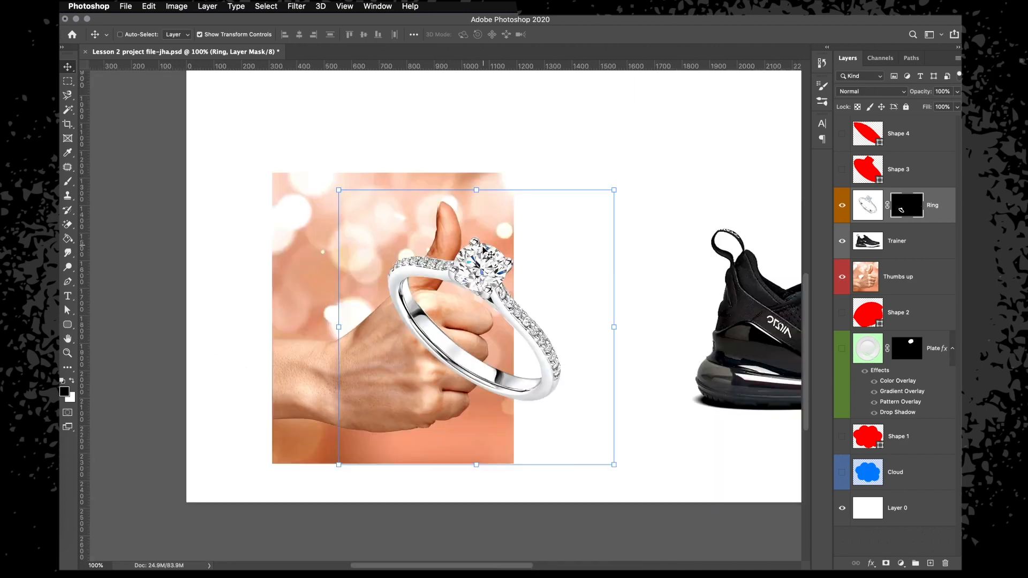
pyautogui.moveTo(483, 247); pyautogui.dragTo(445, 264)
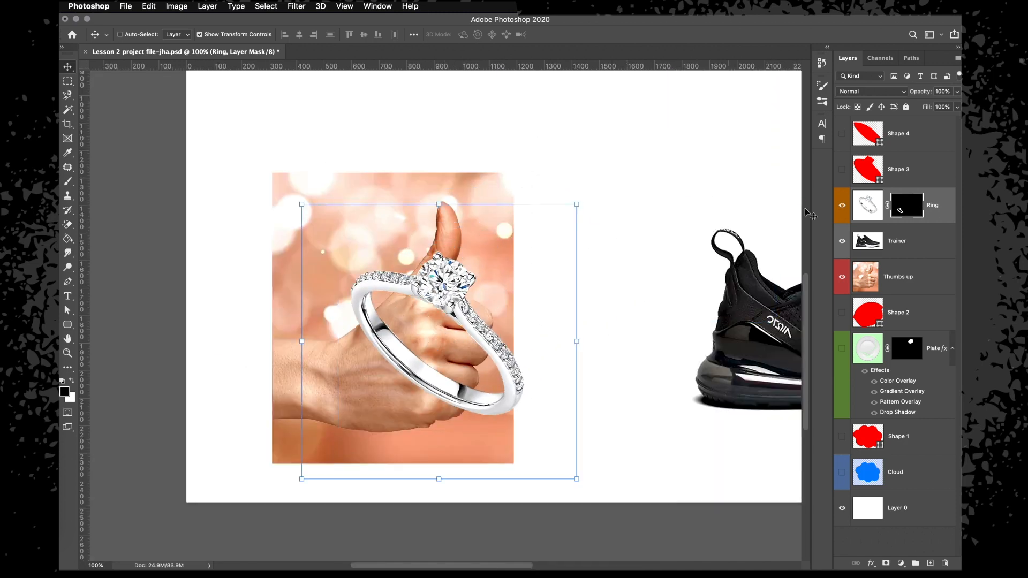
# Target the Ring layer's image and rotate the ring by 57.13° so its diamond faces the fingertips.
pyautogui.click(946, 205)
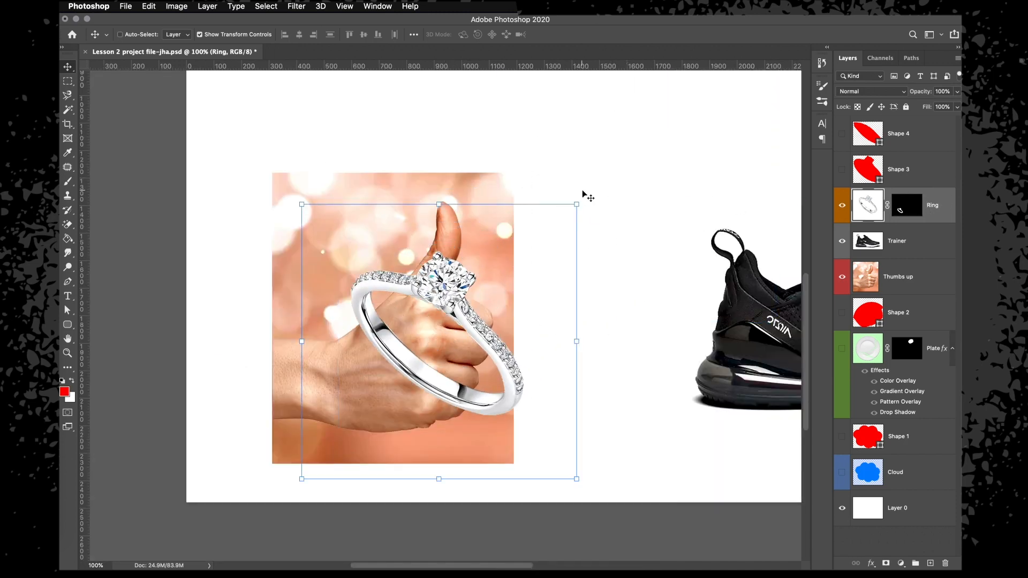
pyautogui.moveTo(585, 193); pyautogui.dragTo(600, 365)
pyautogui.press('super+plus')
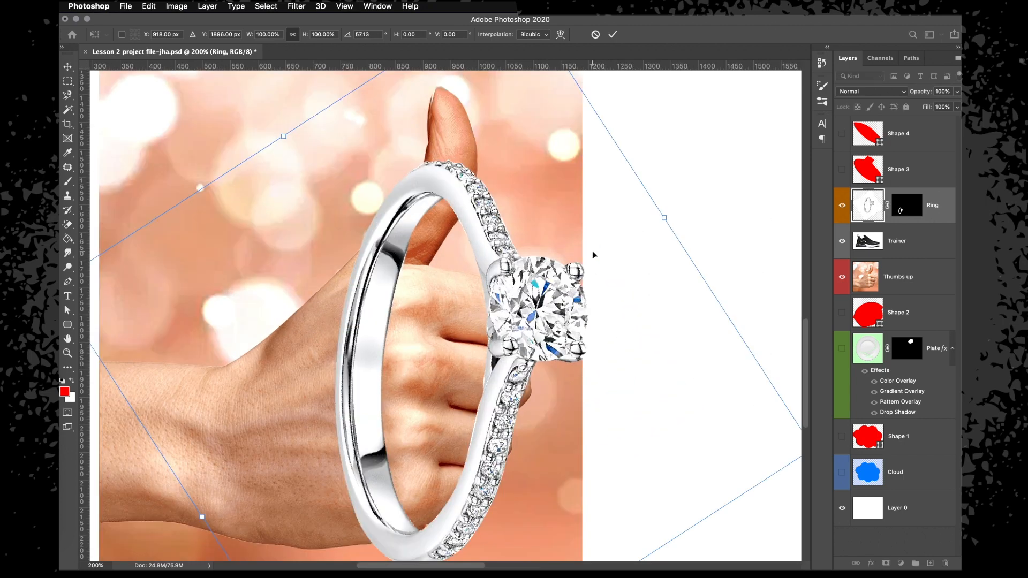
pyautogui.press('super+minus')
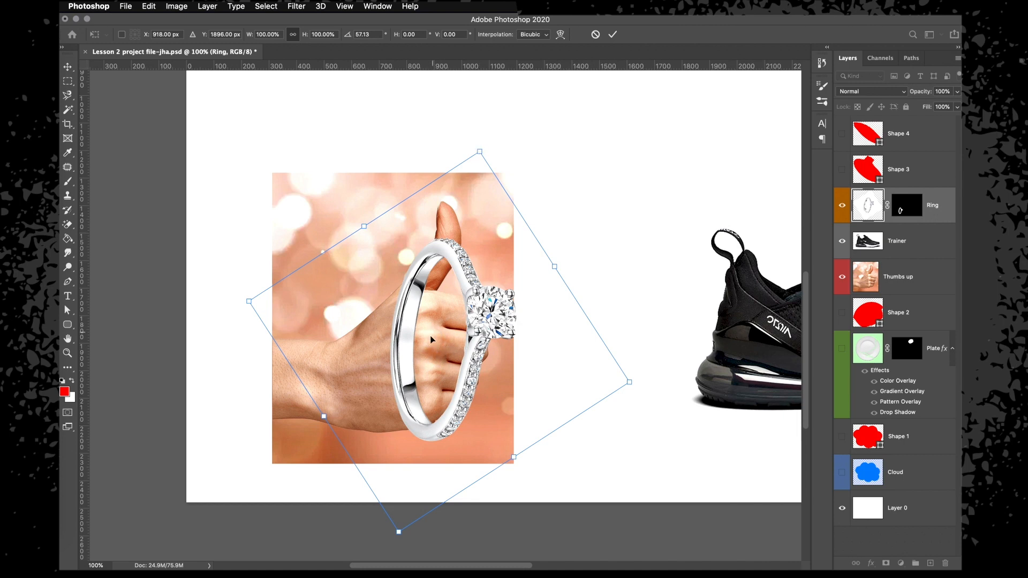
# Scale the ring down to 24.75% about its centre.
pyautogui.moveTo(481, 151); pyautogui.dragTo(429, 444)
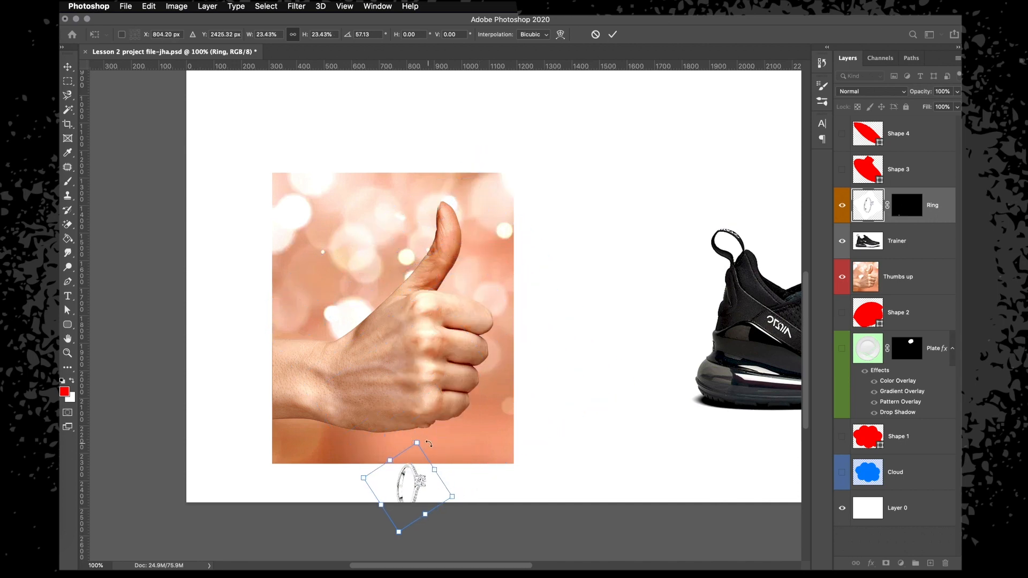
pyautogui.press('super+z')
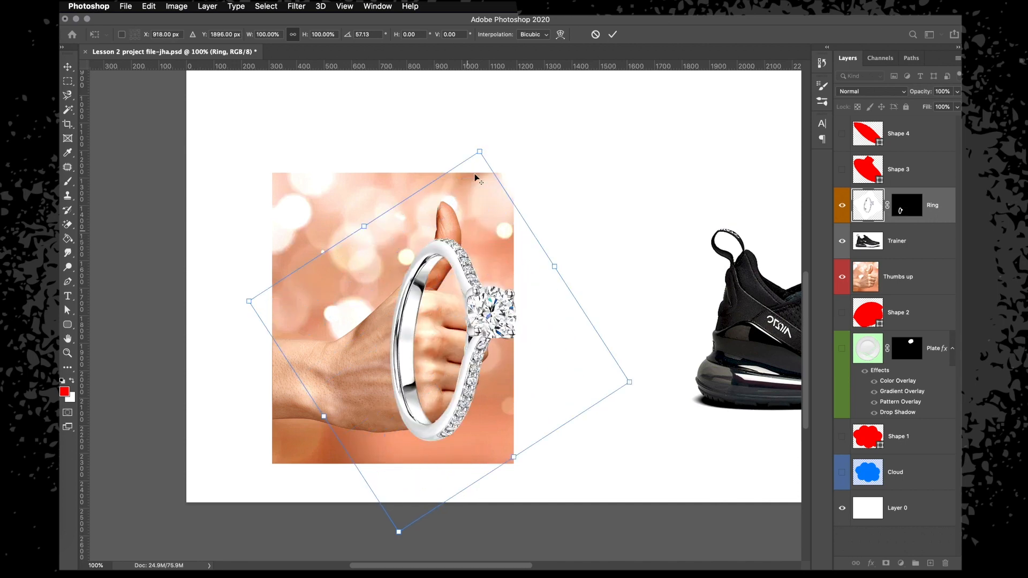
pyautogui.moveTo(479, 152); pyautogui.dragTo(452, 294)
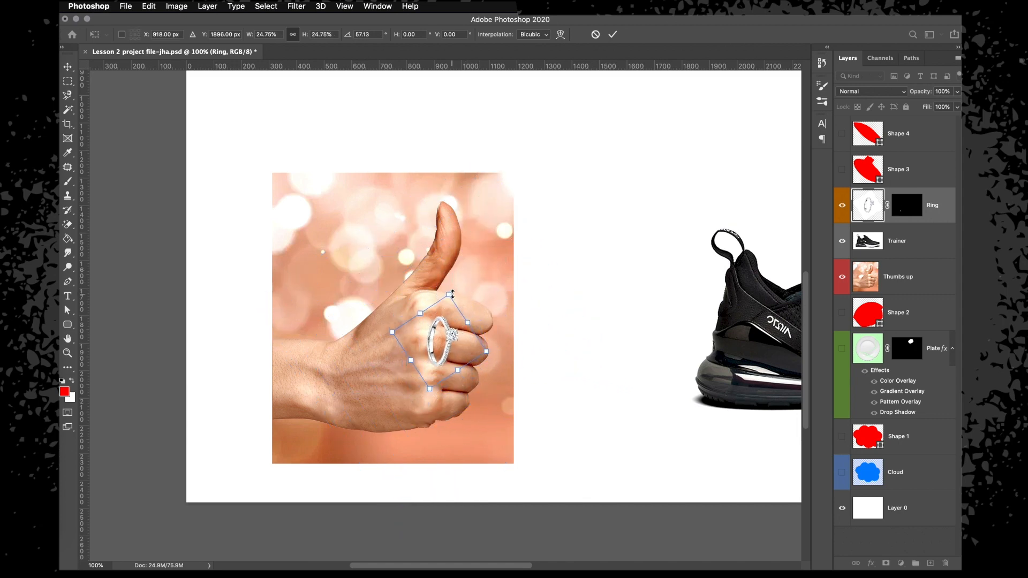
# Fit the ring over the hand's ring finger, rotating it to 67.59° and scaling it to 15.80%.
pyautogui.press('super+plus')
pyautogui.press('super+plus')
pyautogui.scroll(-5, 452, 294)
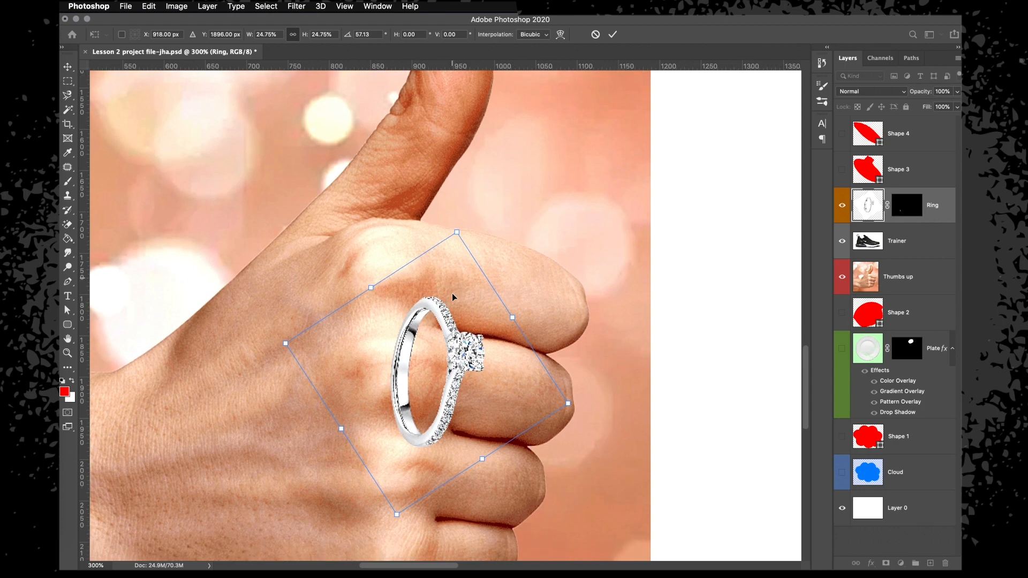
pyautogui.hscroll(2, 452, 294)
pyautogui.moveTo(399, 209); pyautogui.dragTo(436, 322)
pyautogui.moveTo(432, 210); pyautogui.dragTo(425, 263)
pyautogui.moveTo(403, 329); pyautogui.dragTo(407, 329)
pyautogui.moveTo(460, 294); pyautogui.dragTo(429, 315)
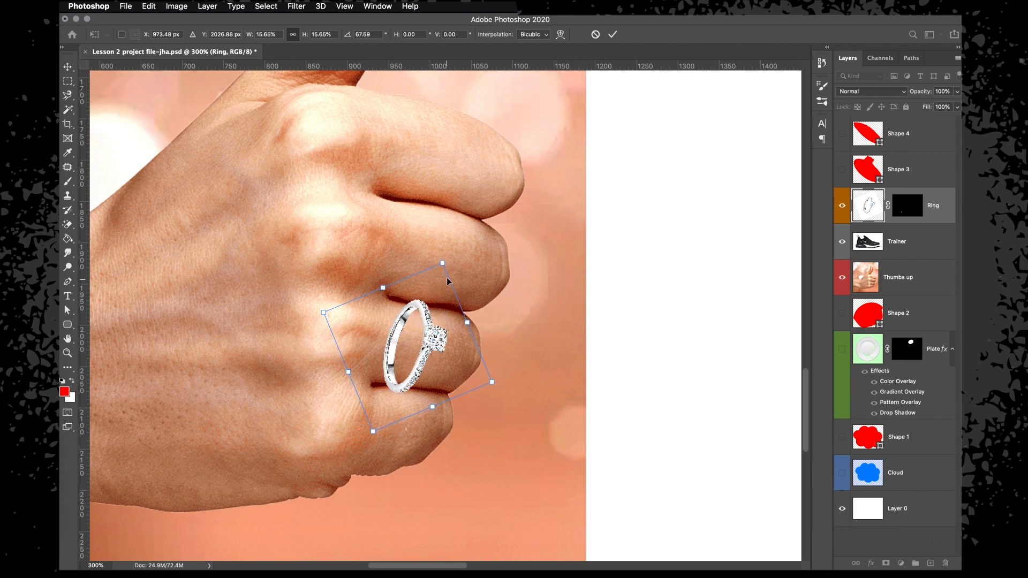
pyautogui.moveTo(448, 261); pyautogui.dragTo(449, 259)
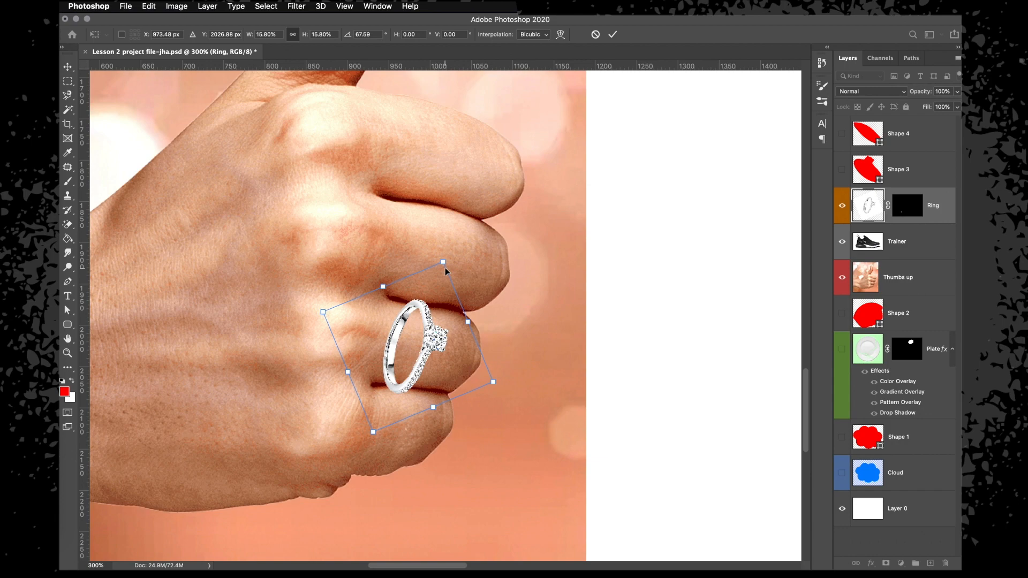
# Commit the ring's scaled and rotated placement on the finger.
pyautogui.click(612, 35)
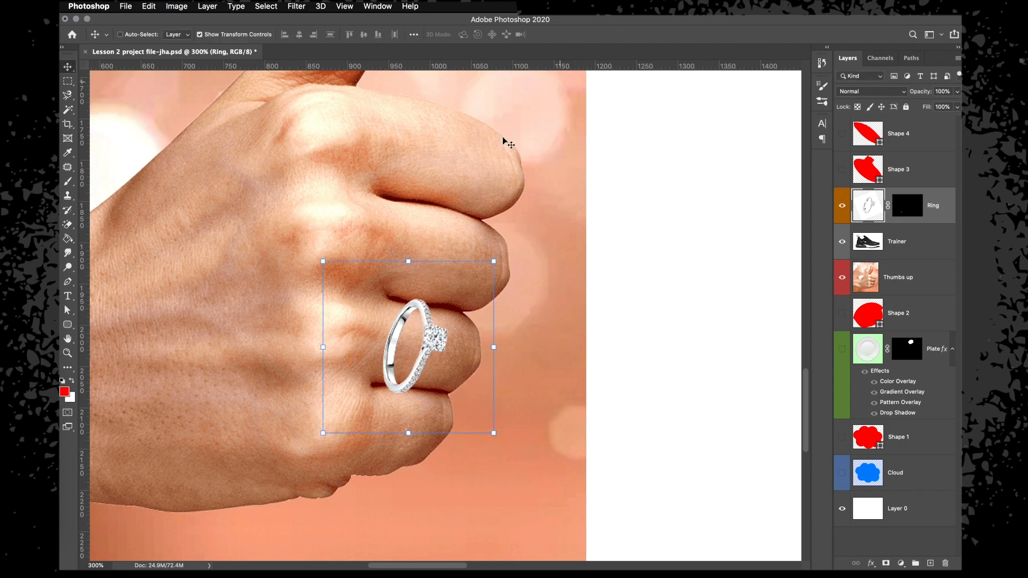
pyautogui.hotkey('ctrl', '+')
pyautogui.hotkey('ctrl', '+')
pyautogui.hotkey('ctrl', '+')
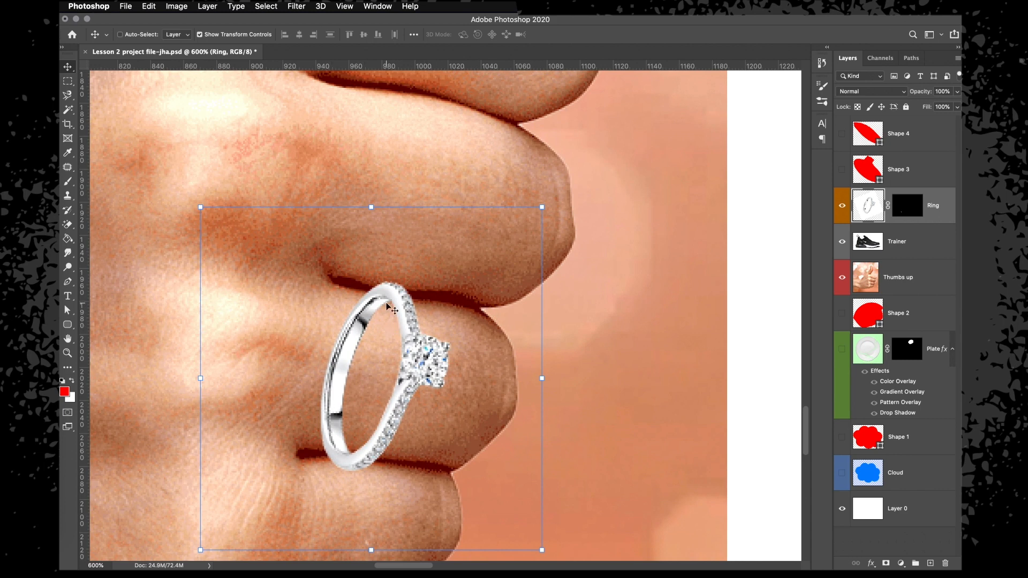
# Hide the back of the ring's band by painting black on the Ring layer mask with a 10 px brush.
pyautogui.click(911, 209)
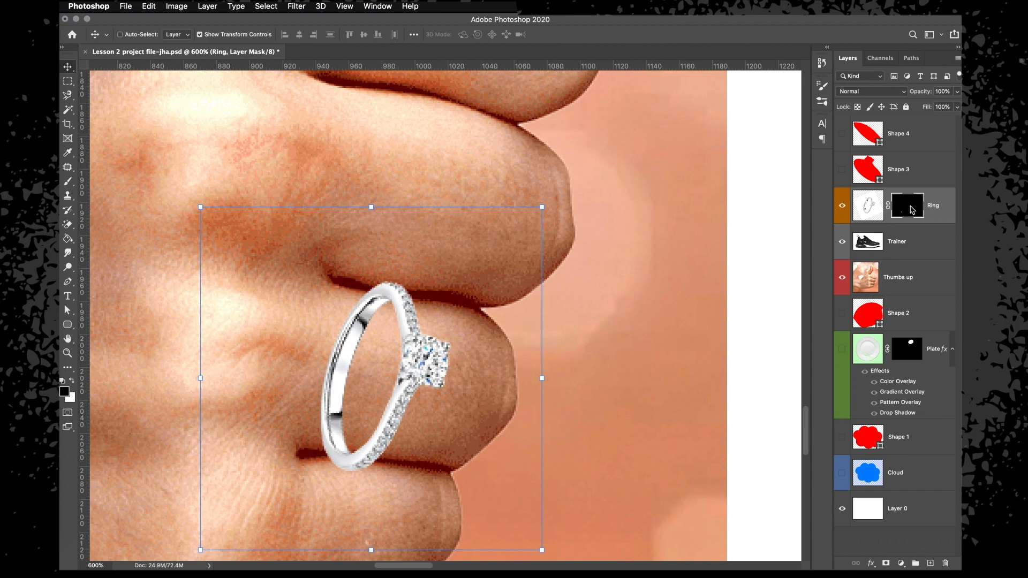
pyautogui.press('super+equal')
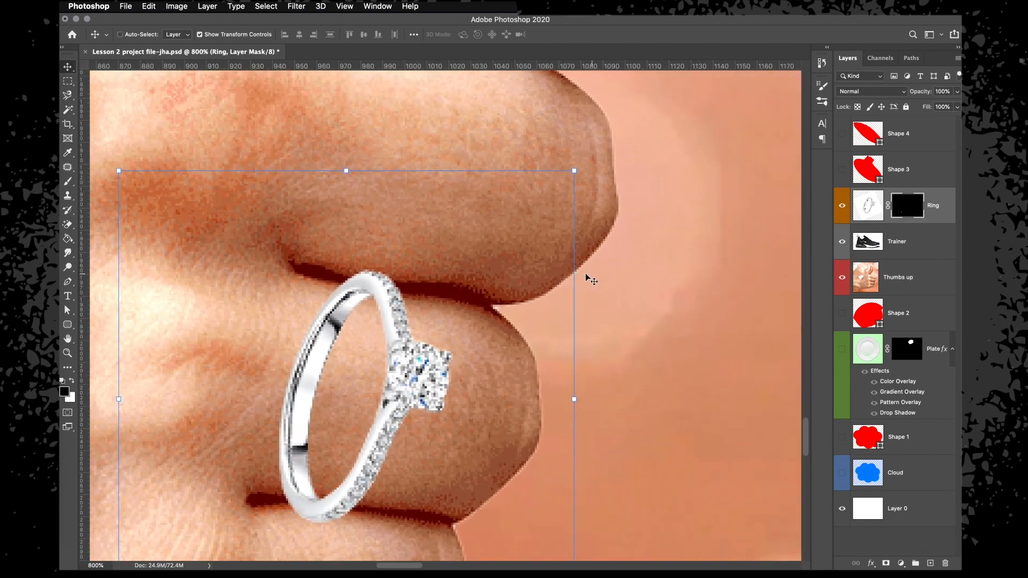
pyautogui.press('b')
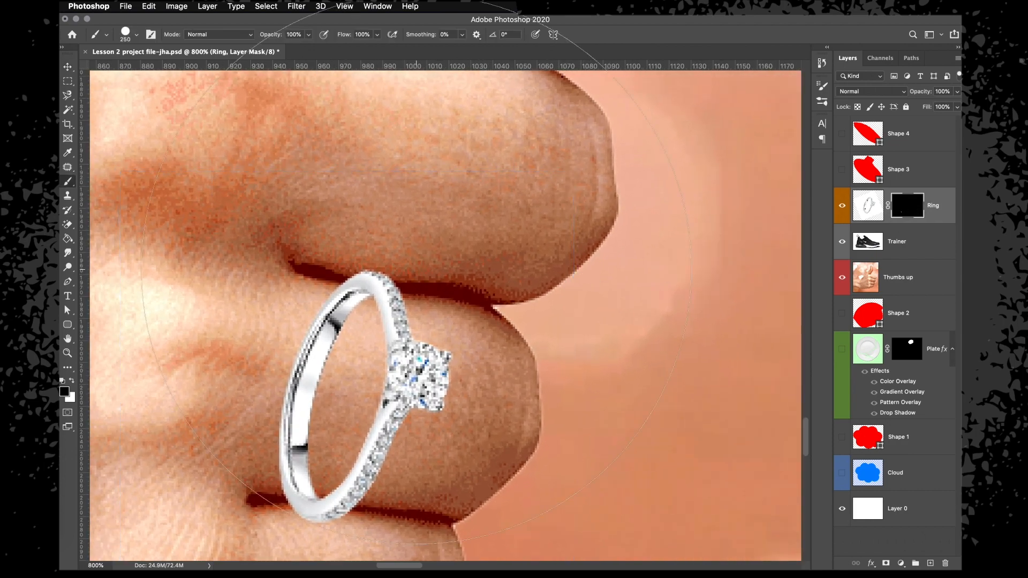
pyautogui.press('[')
pyautogui.press('[')
pyautogui.press('[')
pyautogui.press('[')
pyautogui.press('[')
pyautogui.press('[')
pyautogui.press('[')
pyautogui.press('[')
pyautogui.press('[')
pyautogui.press('[')
pyautogui.press('[')
pyautogui.press('[')
pyautogui.press('[')
pyautogui.press('[')
pyautogui.press('[')
pyautogui.press('[')
pyautogui.press('[')
pyautogui.press('x')
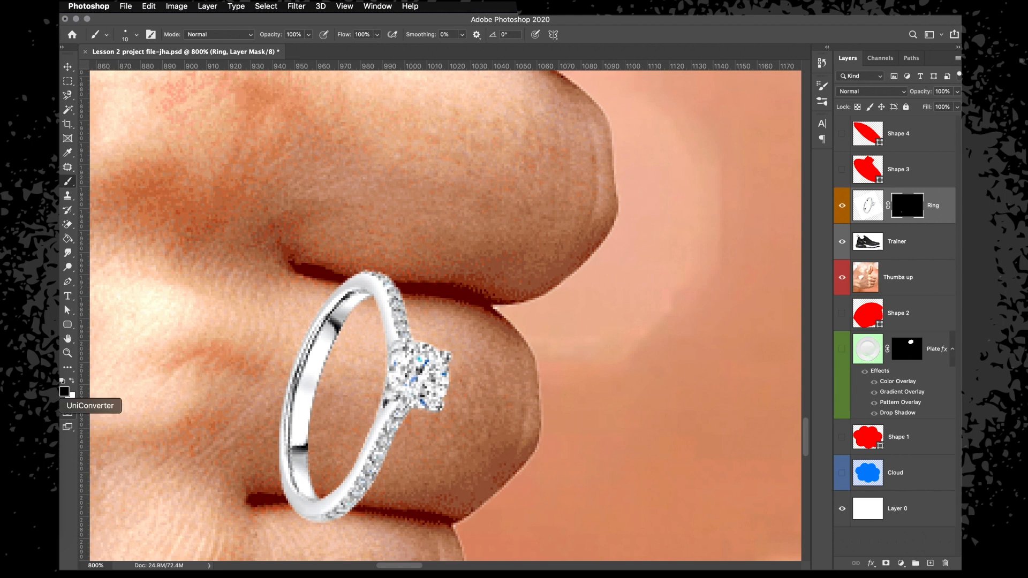
pyautogui.press('x')
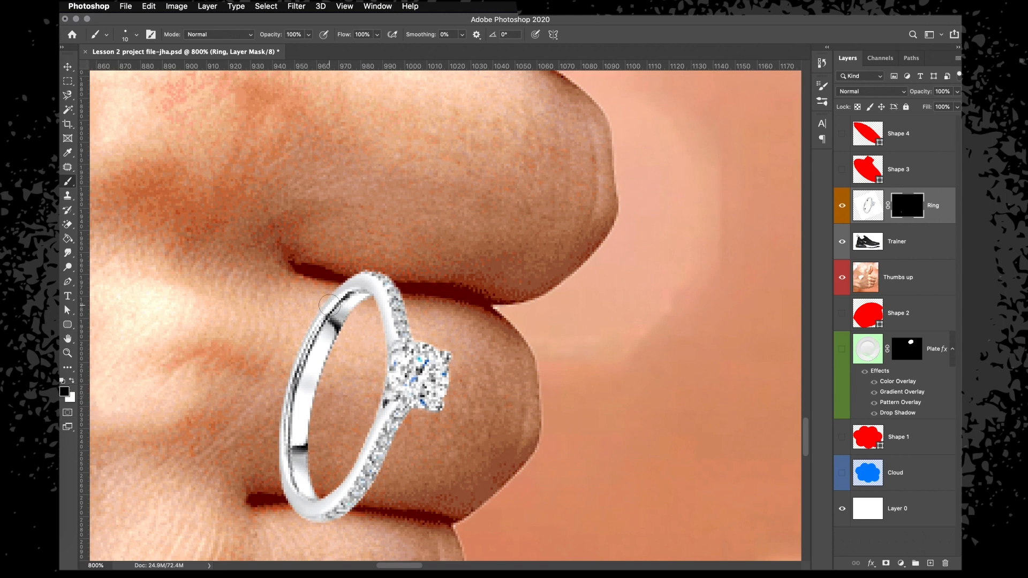
pyautogui.moveTo(316, 297)
pyautogui.mouseDown()
pyautogui.moveTo(348, 321)
pyautogui.moveTo(327, 303)
pyautogui.moveTo(346, 302)
pyautogui.moveTo(334, 293)
pyautogui.moveTo(338, 297)
pyautogui.mouseUp()
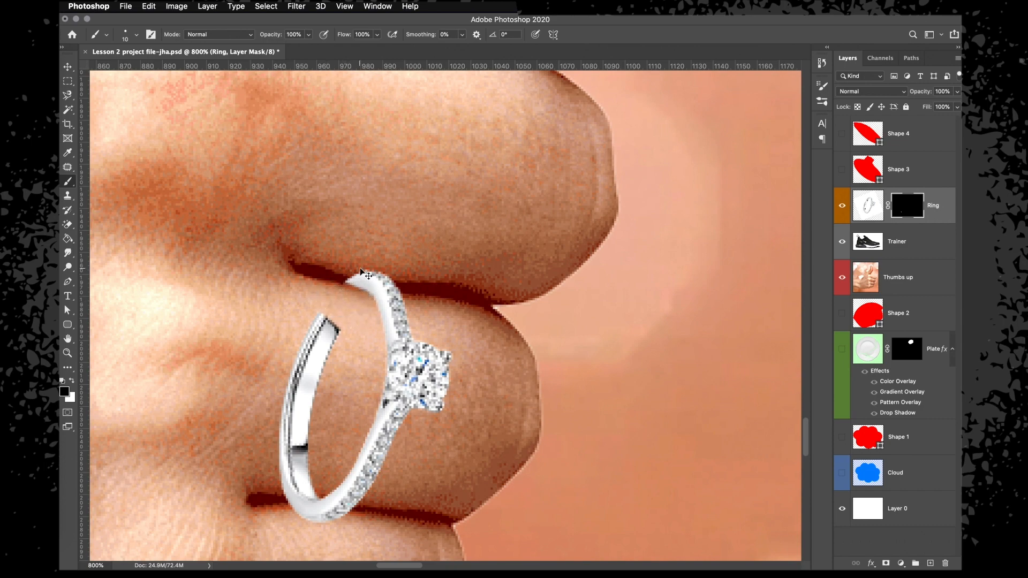
pyautogui.scroll(4, 352, 267)
pyautogui.scroll(-2, 360, 267)
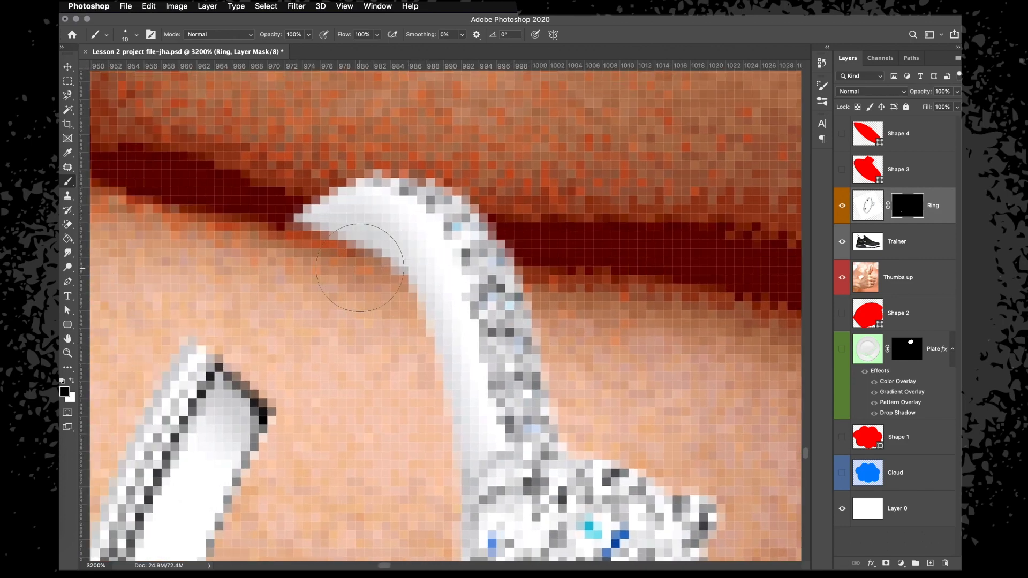
pyautogui.scroll(-1, 368, 333)
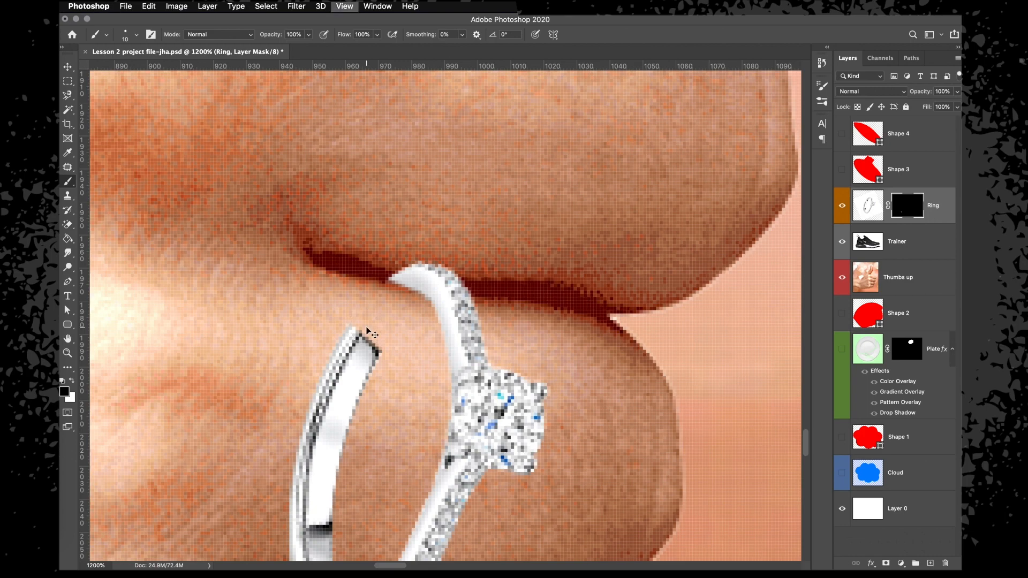
pyautogui.scroll(-1, 370, 321)
pyautogui.moveTo(380, 299)
pyautogui.mouseDown()
pyautogui.moveTo(417, 325)
pyautogui.moveTo(375, 310)
pyautogui.moveTo(338, 460)
pyautogui.moveTo(350, 477)
pyautogui.moveTo(376, 475)
pyautogui.moveTo(360, 467)
pyautogui.moveTo(360, 422)
pyautogui.moveTo(356, 457)
pyautogui.moveTo(391, 326)
pyautogui.mouseUp()
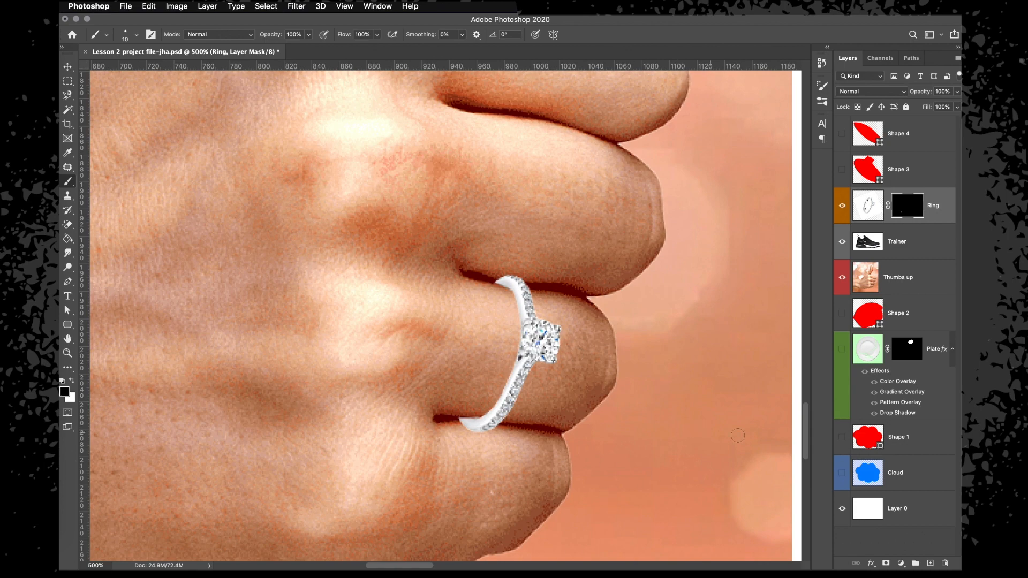
# Add a new layer above Ring and sample the dark red of the finger crease as the brush colour.
pyautogui.click(930, 563)
pyautogui.scroll(1, 500, 332)
pyautogui.press(']')
pyautogui.press(']')
pyautogui.press(']')
pyautogui.press(']')
pyautogui.press(']')
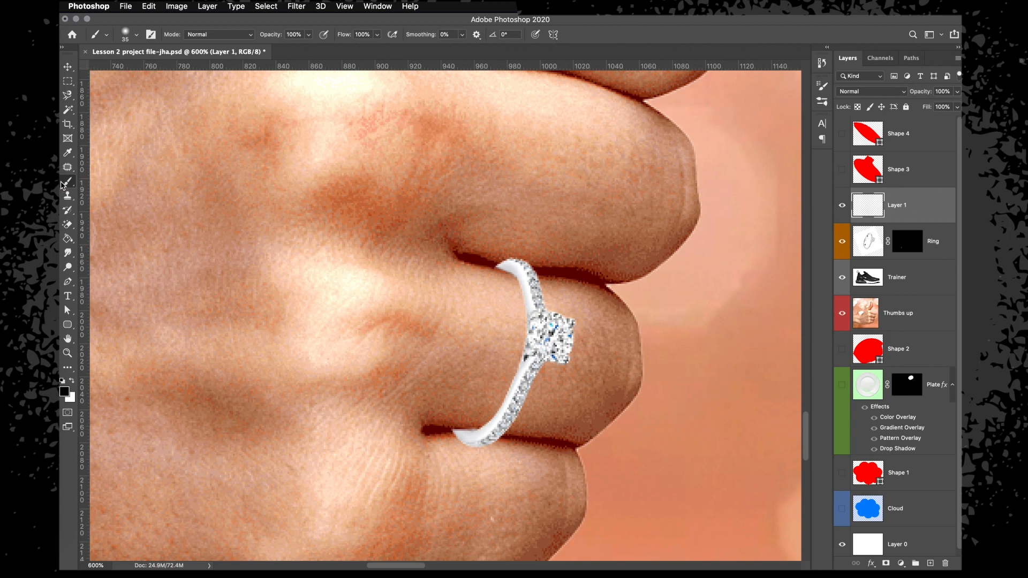
pyautogui.press('super+plus')
pyautogui.moveTo(521, 315); pyautogui.dragTo(486, 322)
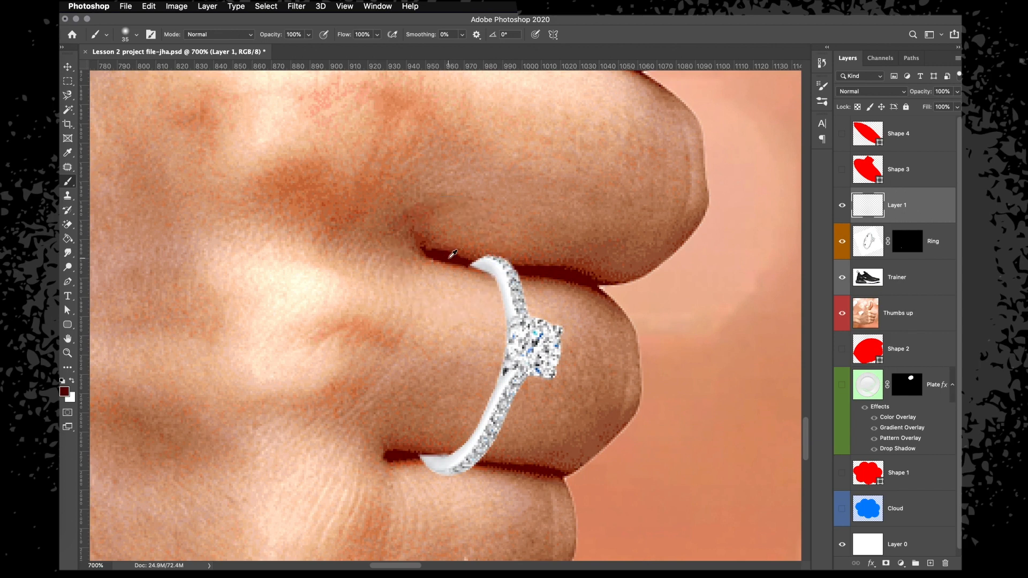
# Paint soft dark red shadows with a 25 px brush where both ends of the ring meet the finger creases.
pyautogui.press('[')
pyautogui.press('[')
pyautogui.press('[')
pyautogui.press(']')
pyautogui.click(473, 274)
pyautogui.click(474, 274)
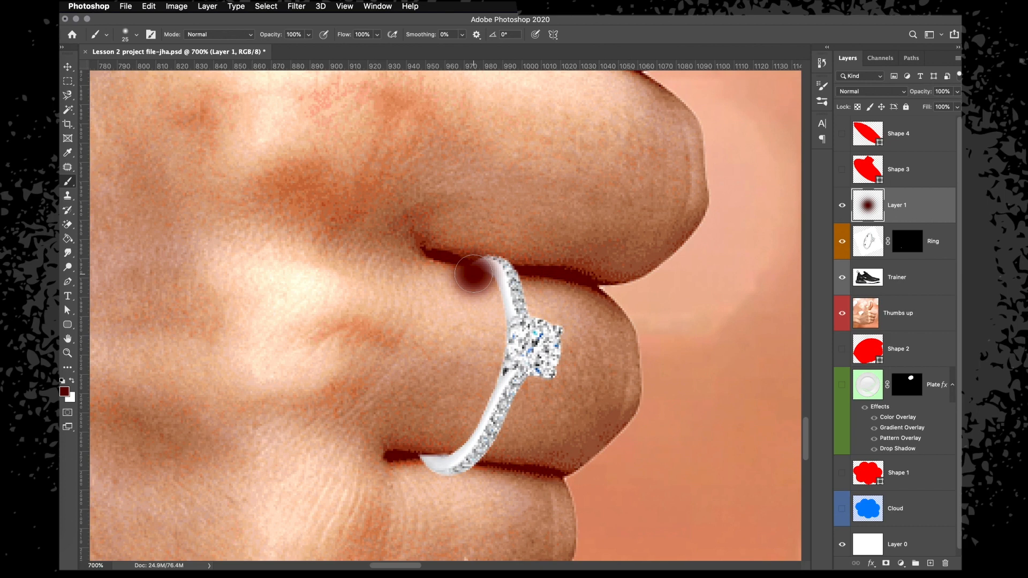
pyautogui.click(430, 450)
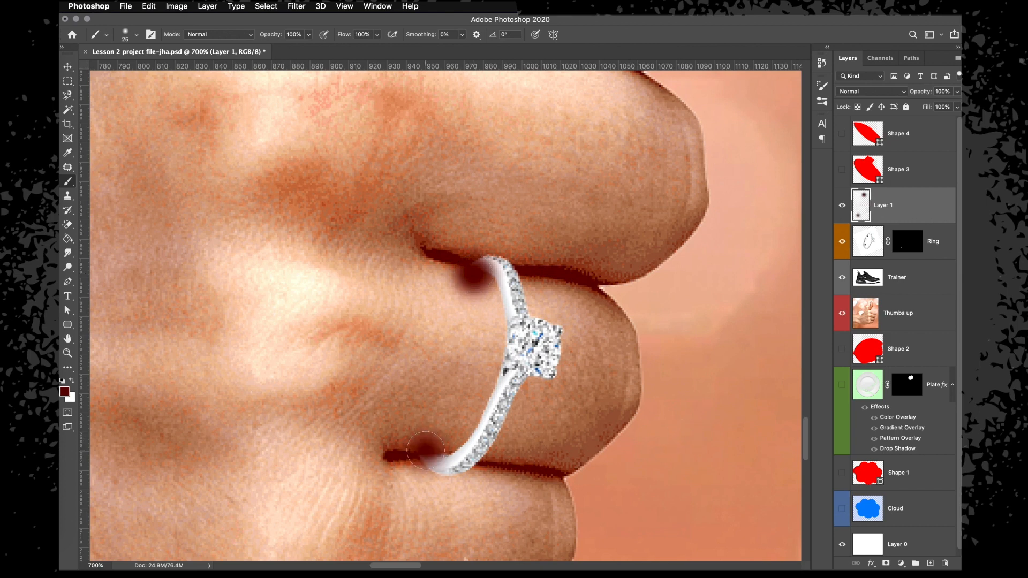
pyautogui.click(425, 450)
pyautogui.click(418, 452)
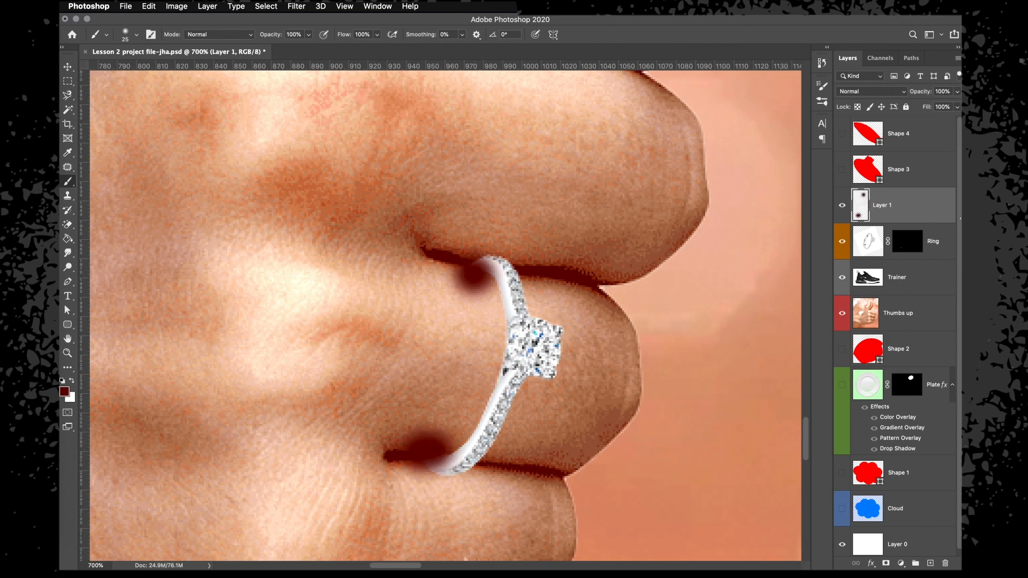
# Compare the image with and without the painted shadows, and clip Layer 1 to the Ring layer.
pyautogui.click(842, 207)
pyautogui.click(842, 207)
pyautogui.click(843, 207)
pyautogui.click(843, 207)
pyautogui.rightClick(935, 206)
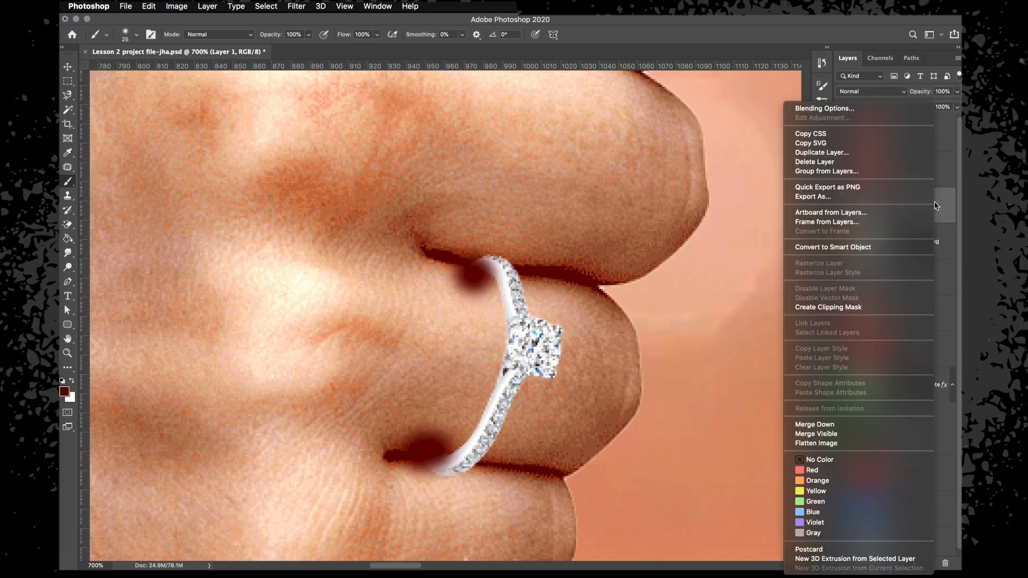
pyautogui.click(853, 308)
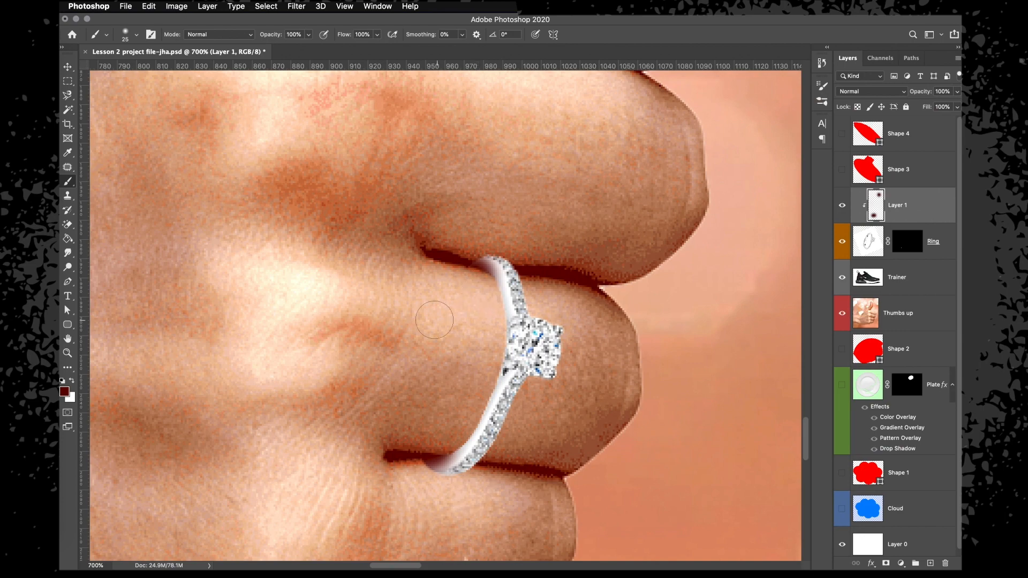
# Examine the shaded ring on the hand at several magnifications.
pyautogui.press('super+minus')
pyautogui.press('super+minus')
pyautogui.press('super+minus')
pyautogui.press('super+minus')
pyautogui.press('super+minus')
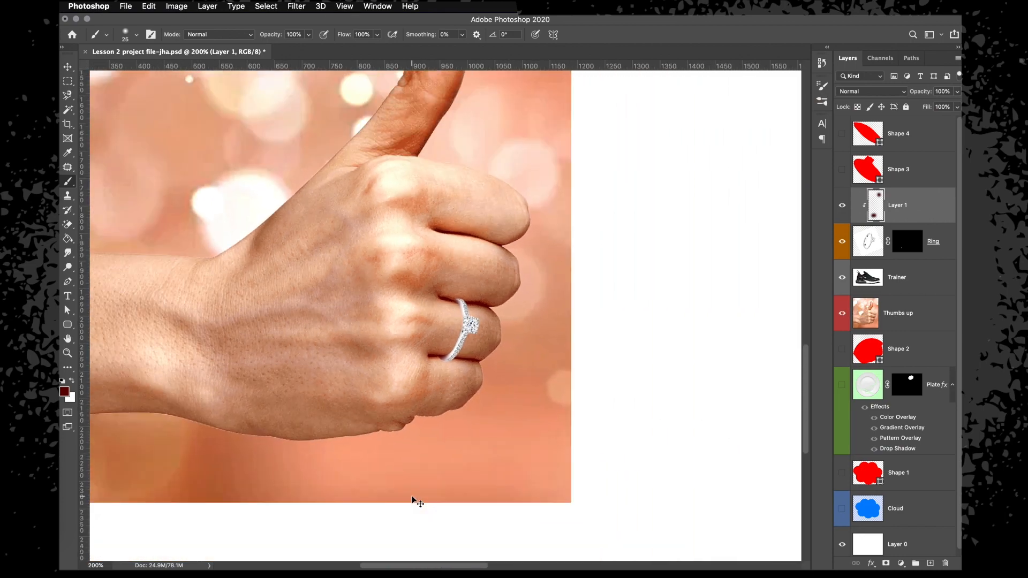
pyautogui.press('super+minus')
pyautogui.press('super+plus')
pyautogui.press('super+plus')
pyautogui.press('super+plus')
pyautogui.press('super+plus')
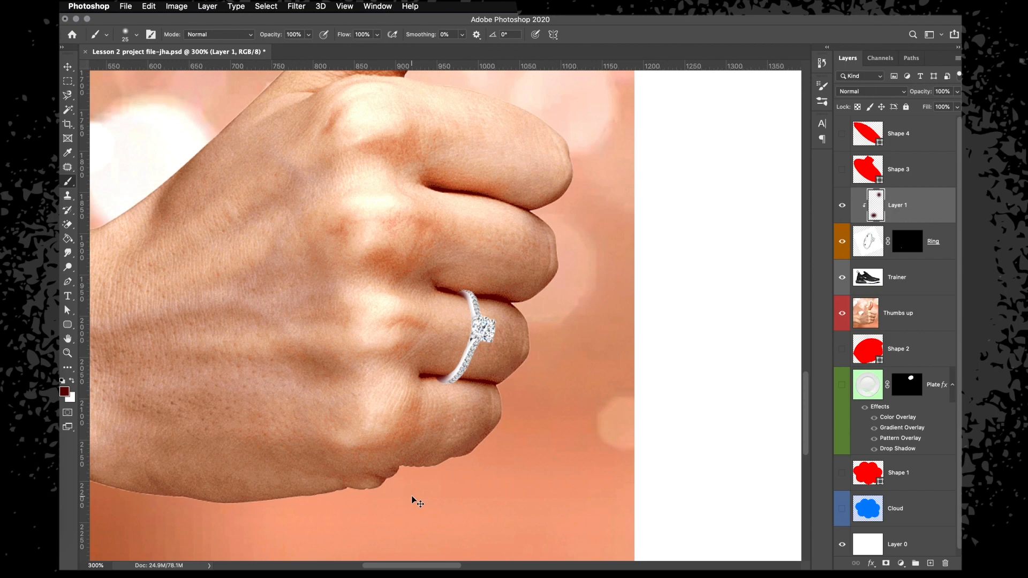
pyautogui.press('super+plus')
pyautogui.press('super+plus')
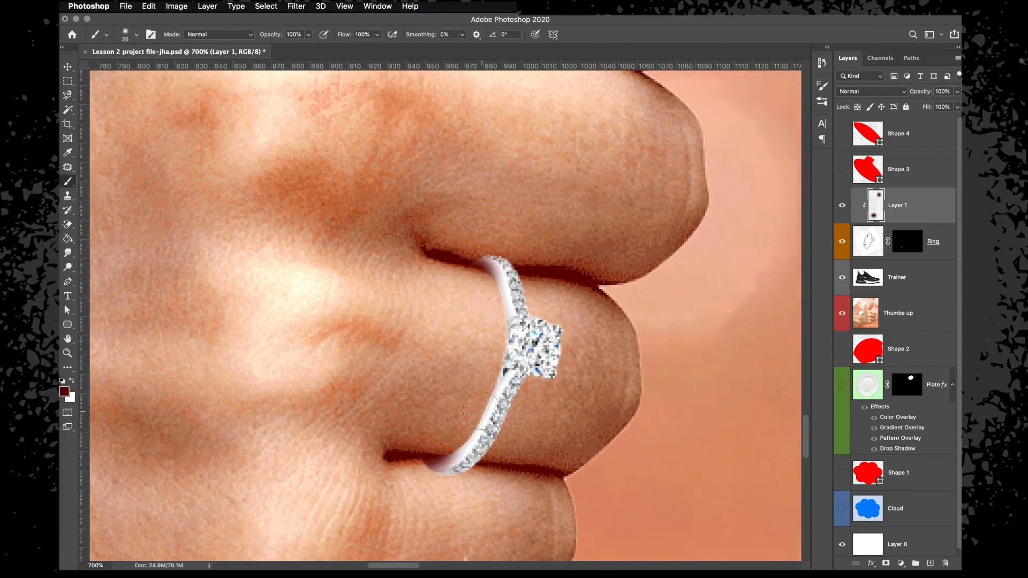
pyautogui.press('super+minus')
pyautogui.press('super+minus')
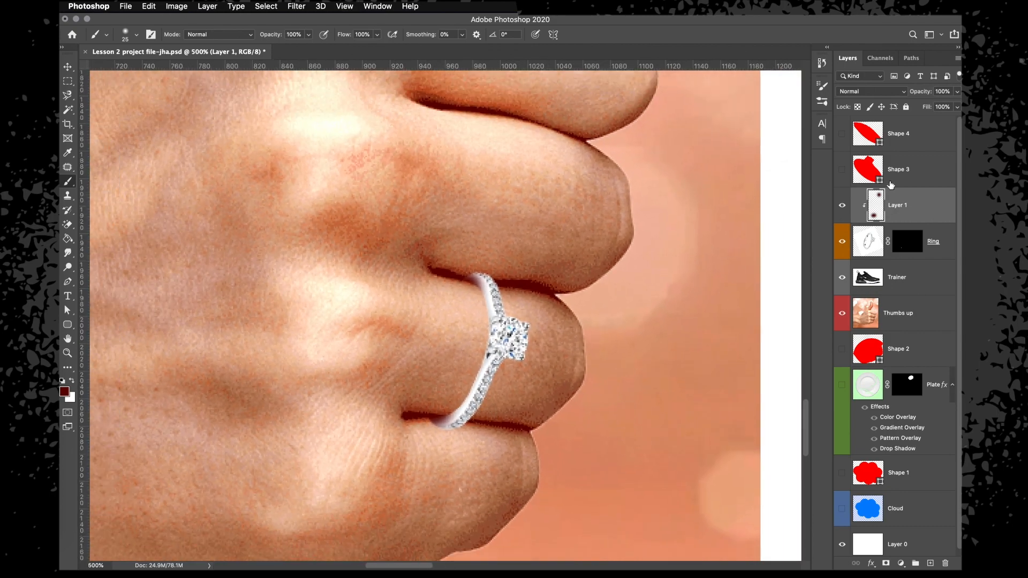
# Duplicate the Ring layer and rename the clipped Layer 1 as shadow.
pyautogui.click(949, 241)
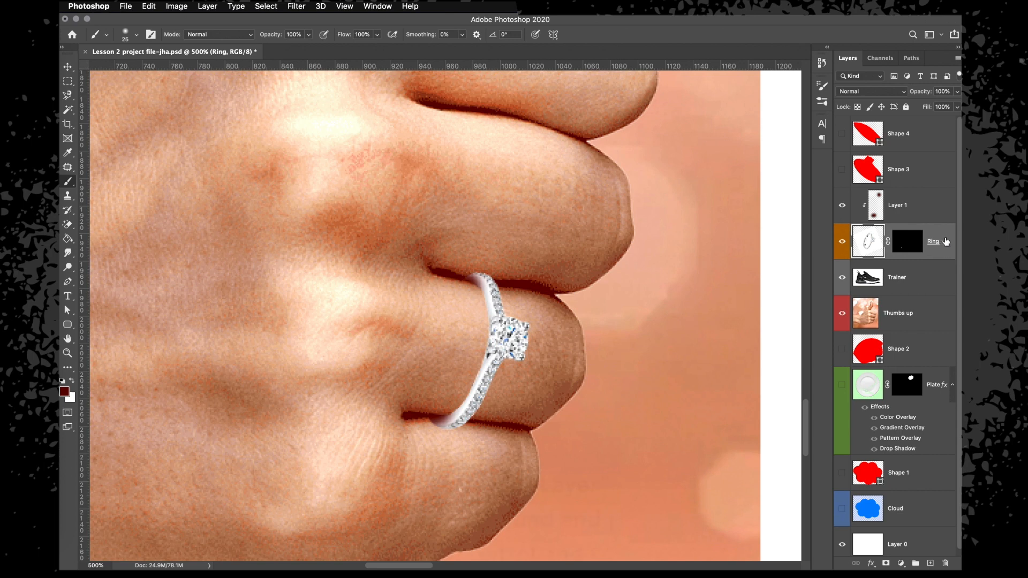
pyautogui.press('super+j')
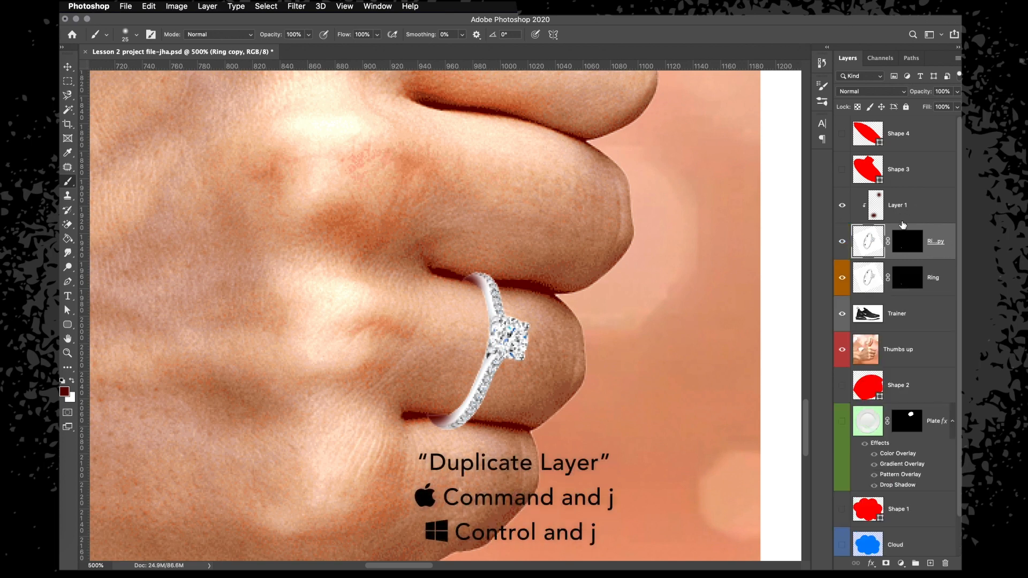
pyautogui.click(942, 272)
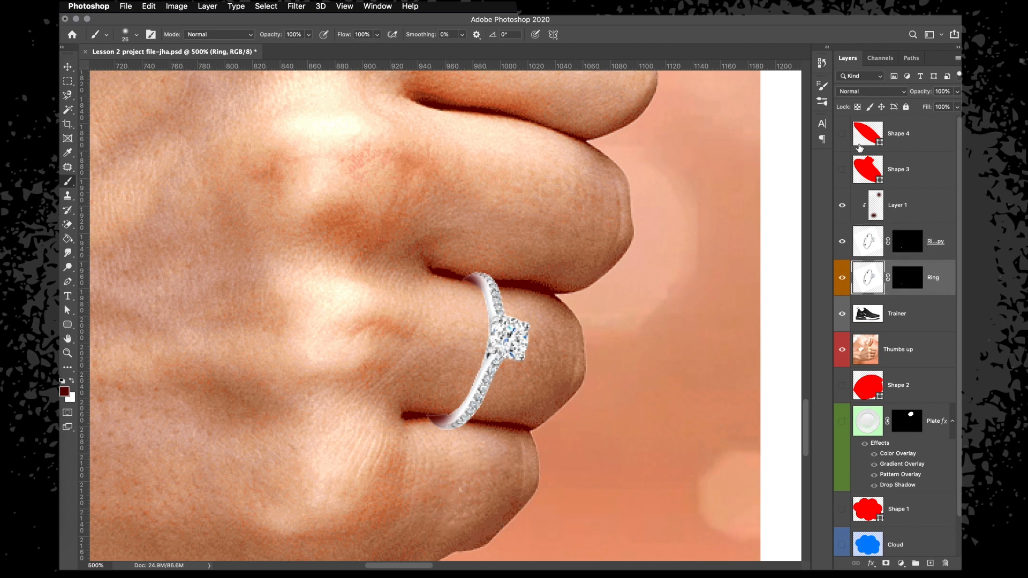
pyautogui.click(884, 207)
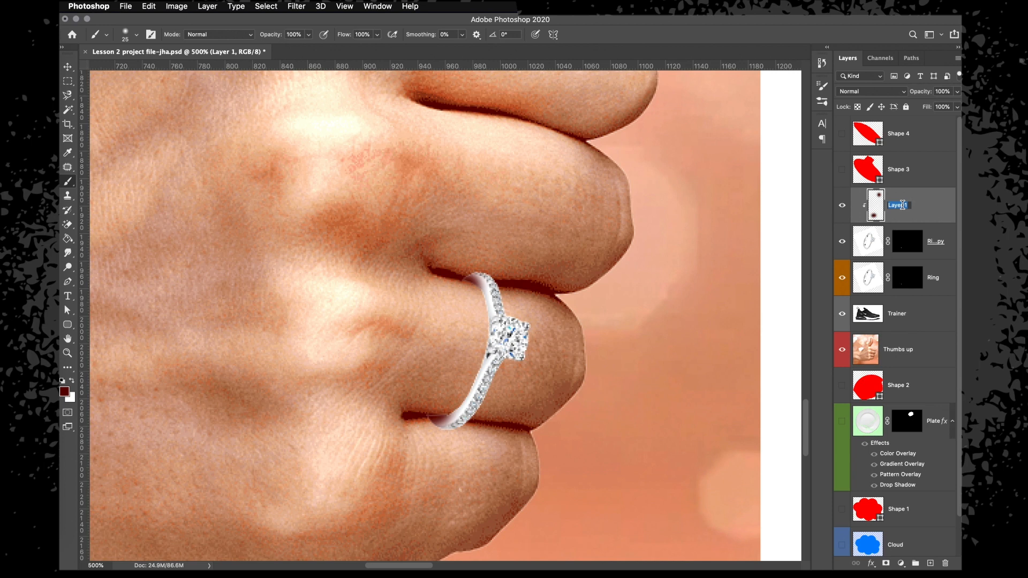
pyautogui.write('shadow')
pyautogui.press('Return')
# Rename the duplicated ring layer as ring and give it an orange colour label.
pyautogui.click(894, 242)
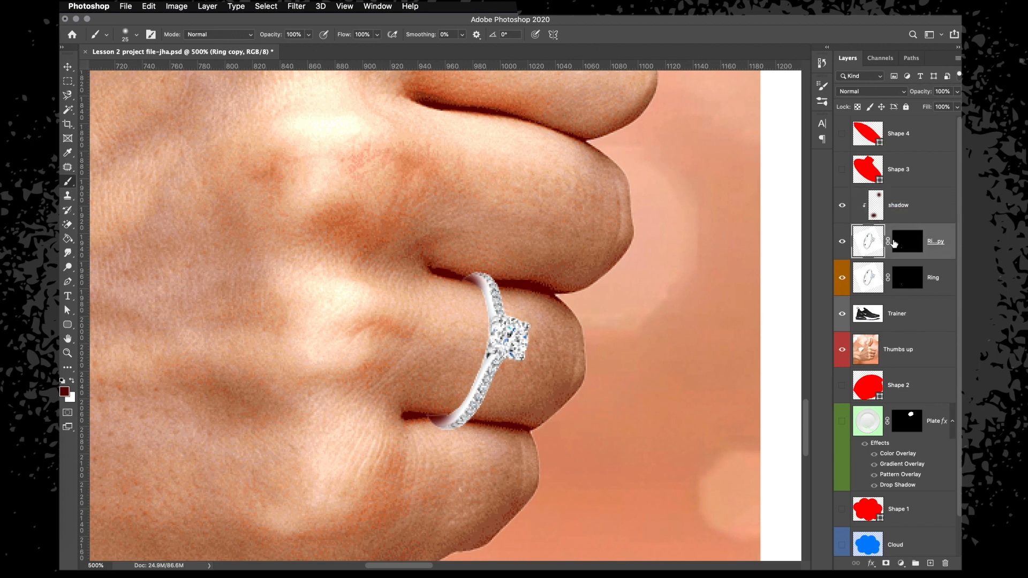
pyautogui.doubleClick(940, 242)
pyautogui.write('ring')
pyautogui.press('Return')
pyautogui.rightClick(953, 243)
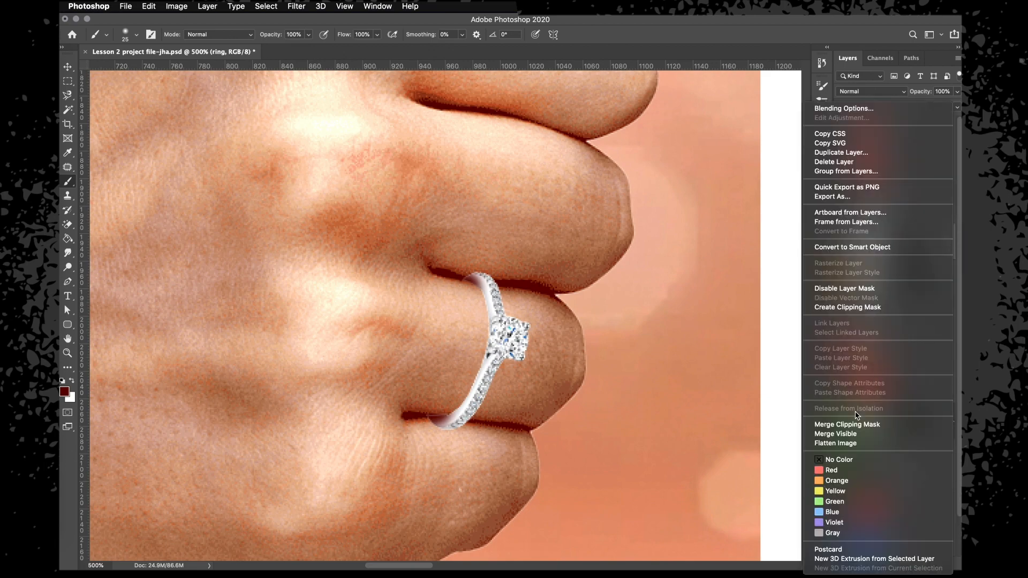
# Rename the original Ring layer as ring shadow and widen the layer list to show full names.
pyautogui.doubleClick(933, 278)
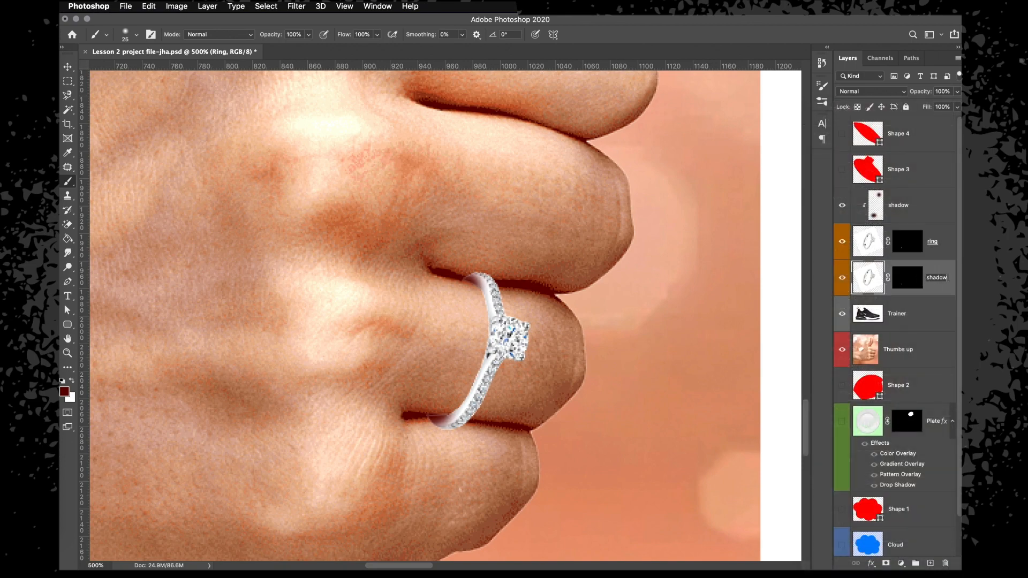
pyautogui.press('Return')
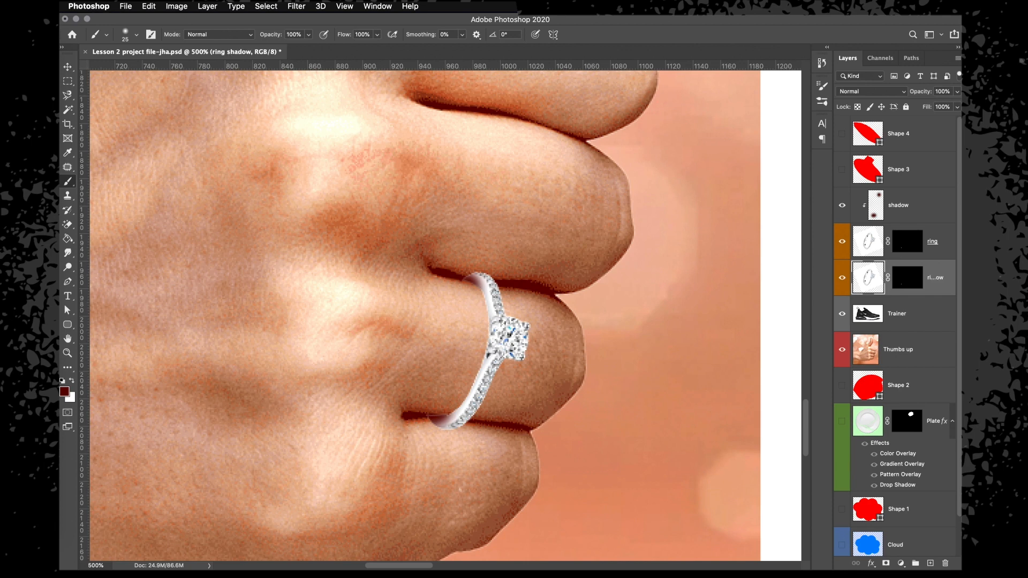
pyautogui.moveTo(812, 247)
pyautogui.mouseDown()
pyautogui.moveTo(771, 248)
pyautogui.moveTo(829, 252)
pyautogui.moveTo(777, 242)
pyautogui.mouseUp()
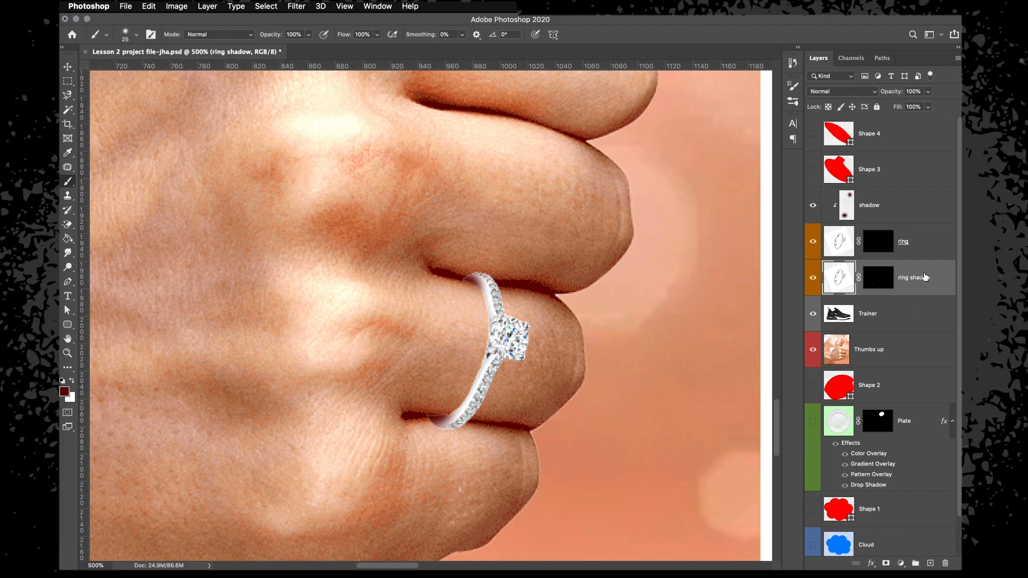
# Offset the ring shadow layer slightly to the left of the ring.
pyautogui.press('v')
pyautogui.moveTo(484, 313)
pyautogui.mouseDown()
pyautogui.moveTo(487, 300)
pyautogui.moveTo(497, 321)
pyautogui.mouseUp()
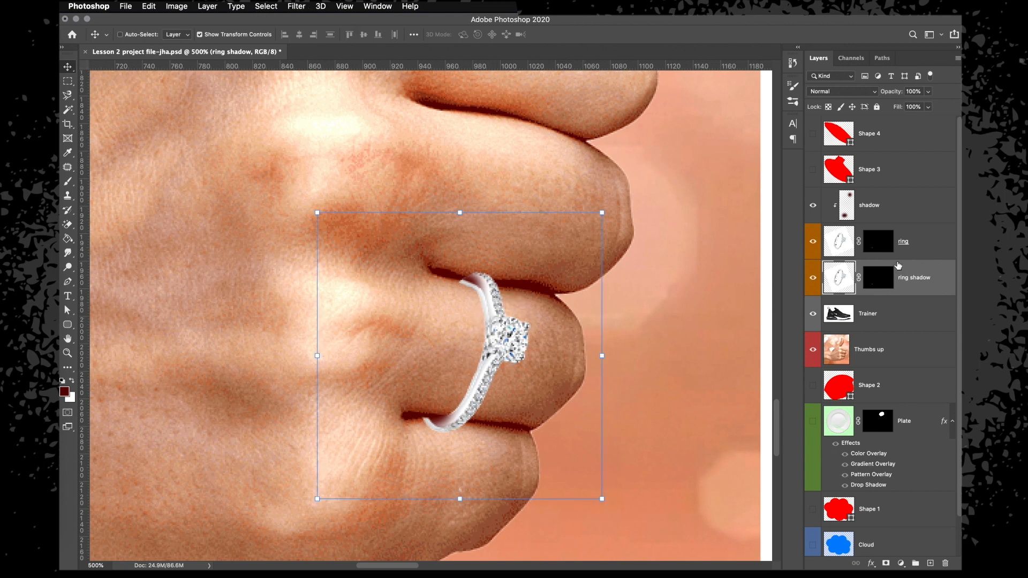
# Add a Normal-mode Color Overlay to the ring shadow layer, using a dark red sampled from the finger crease and darkened further.
pyautogui.doubleClick(946, 274)
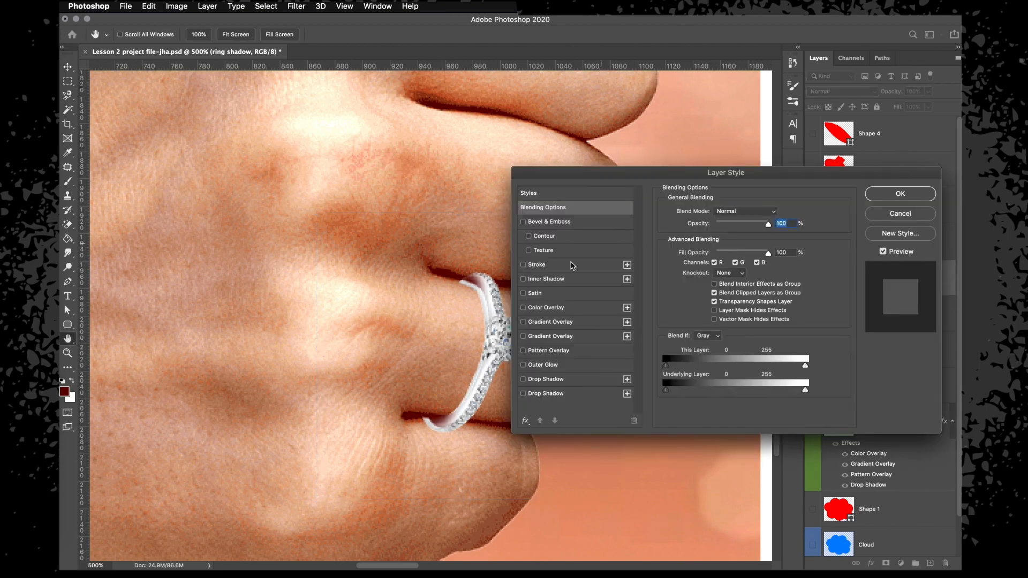
pyautogui.click(546, 307)
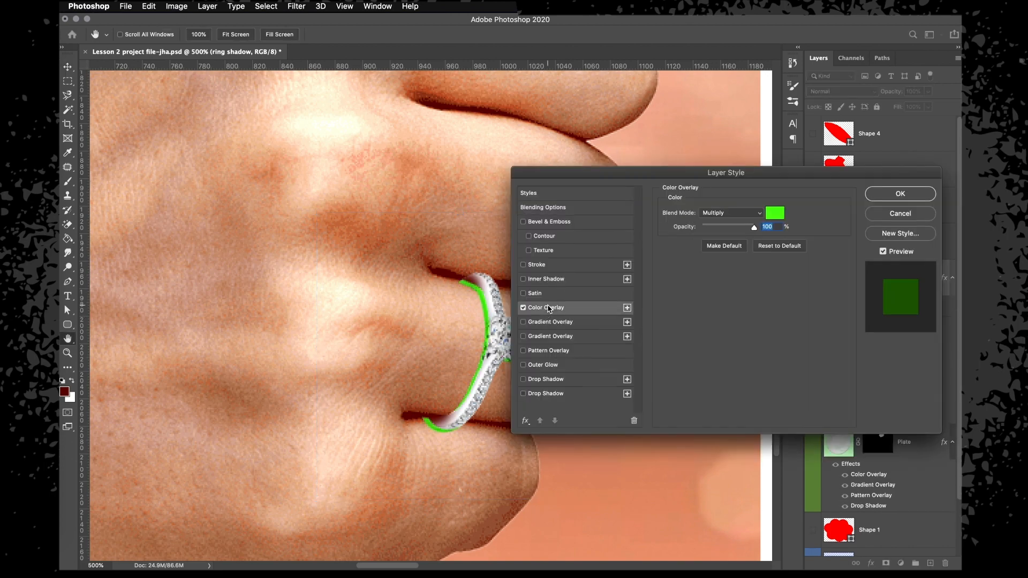
pyautogui.click(775, 214)
pyautogui.click(447, 268)
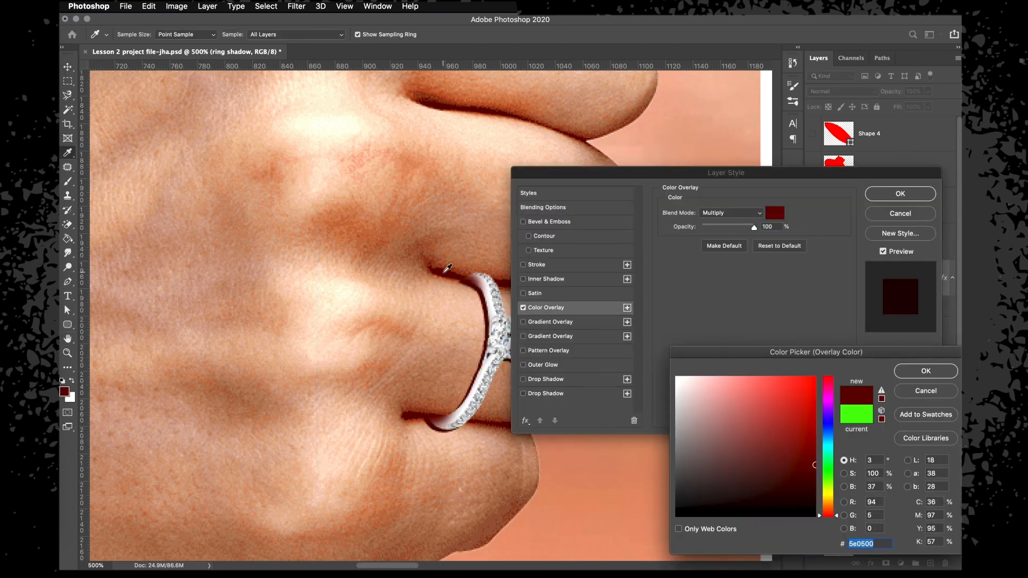
pyautogui.click(812, 481)
pyautogui.click(926, 372)
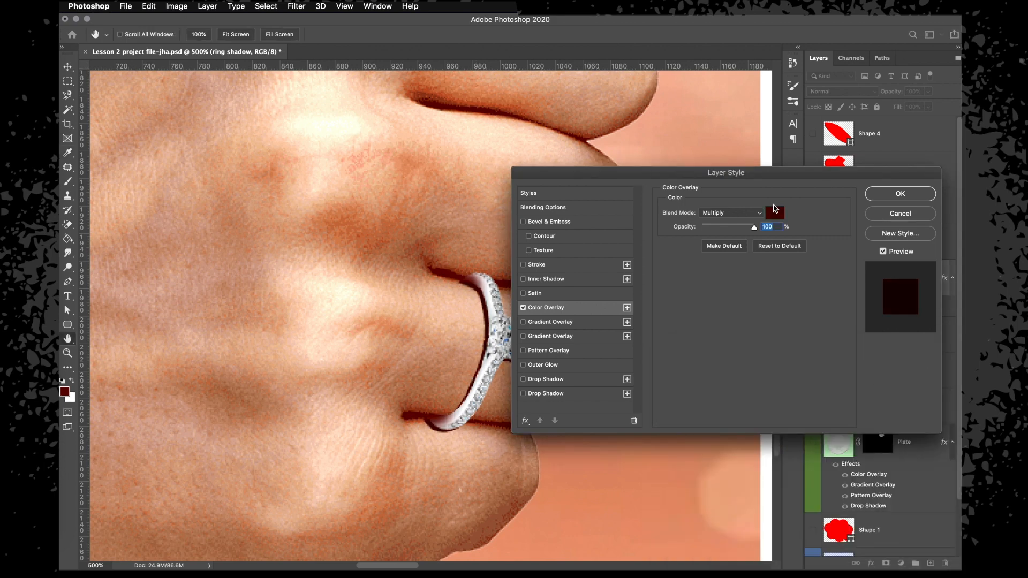
pyautogui.click(744, 213)
pyautogui.click(714, 181)
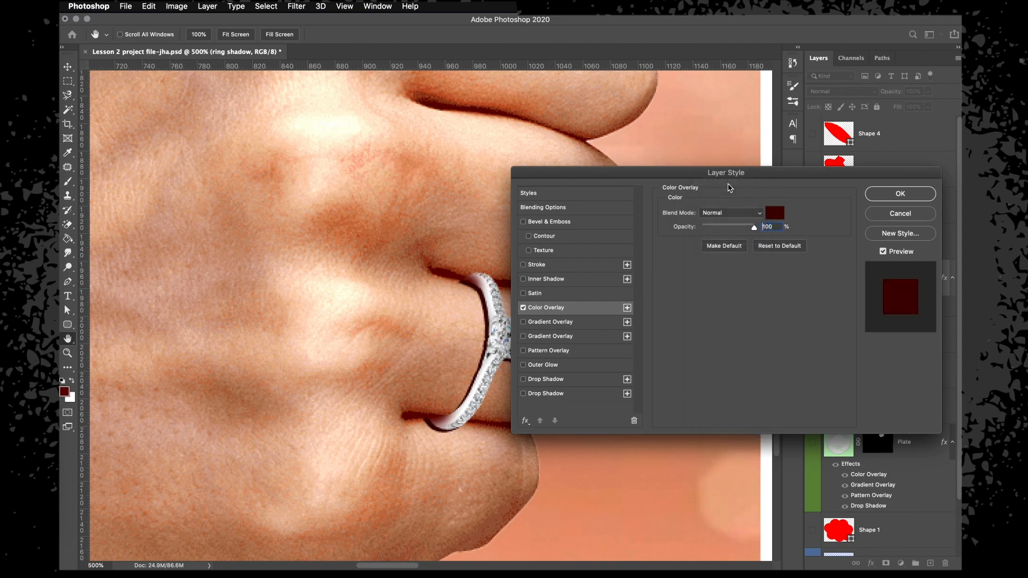
pyautogui.click(895, 194)
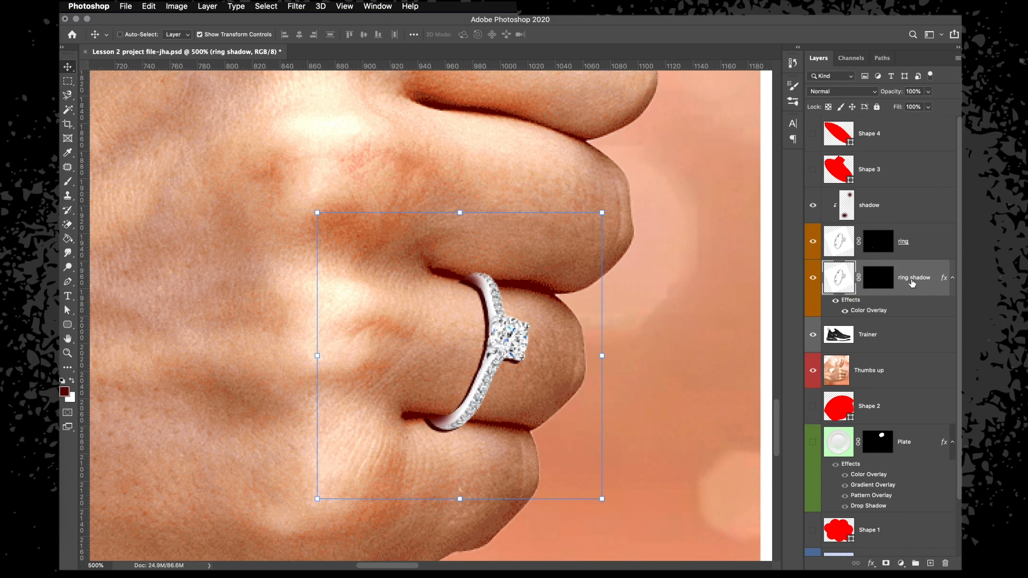
# Apply a Gaussian Blur with a 4.2-pixel radius to the ring shadow layer, comparing the result with the preview off and on.
pyautogui.click(296, 6)
pyautogui.moveTo(319, 140)
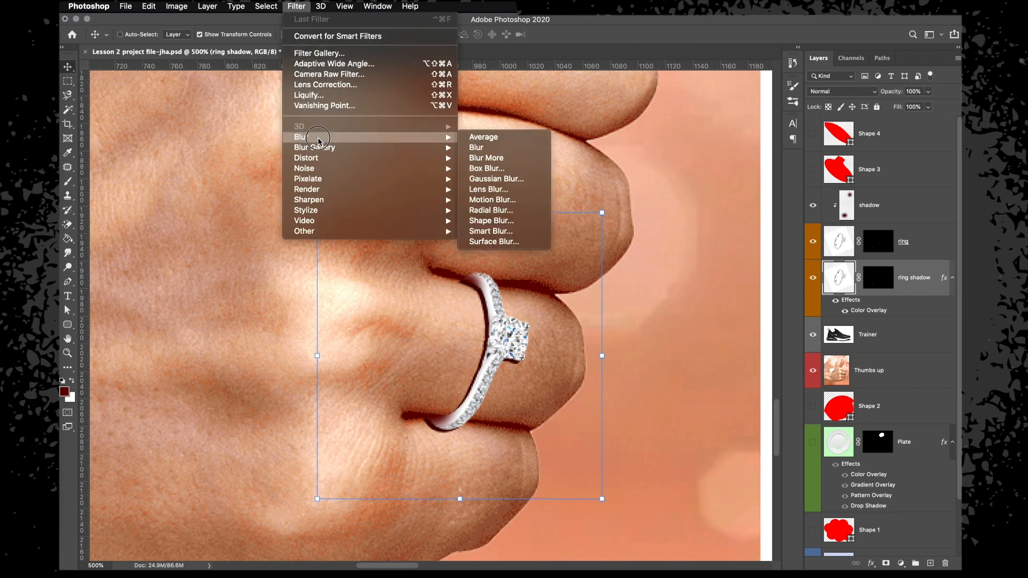
pyautogui.click(496, 179)
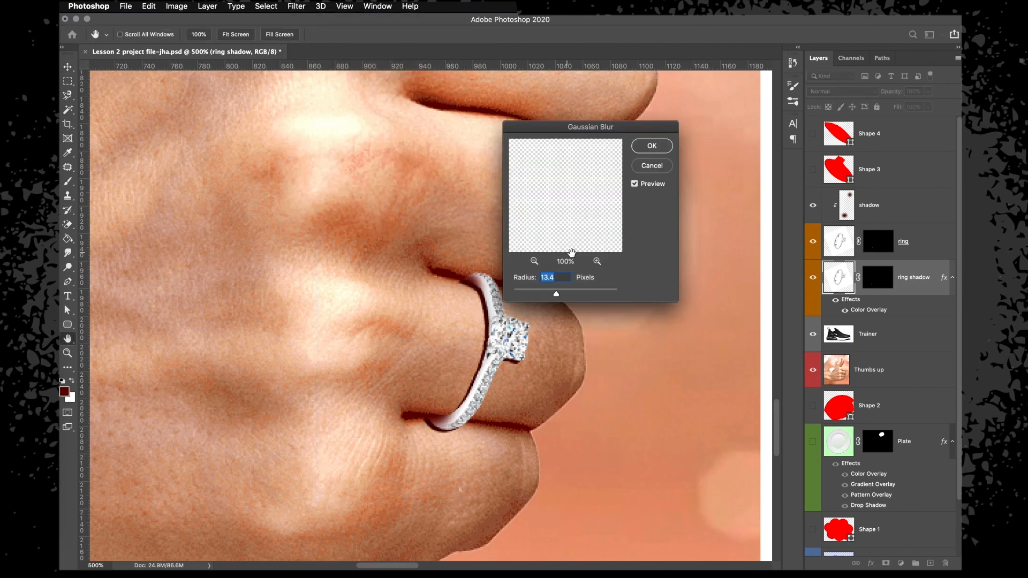
pyautogui.moveTo(557, 293); pyautogui.dragTo(552, 294)
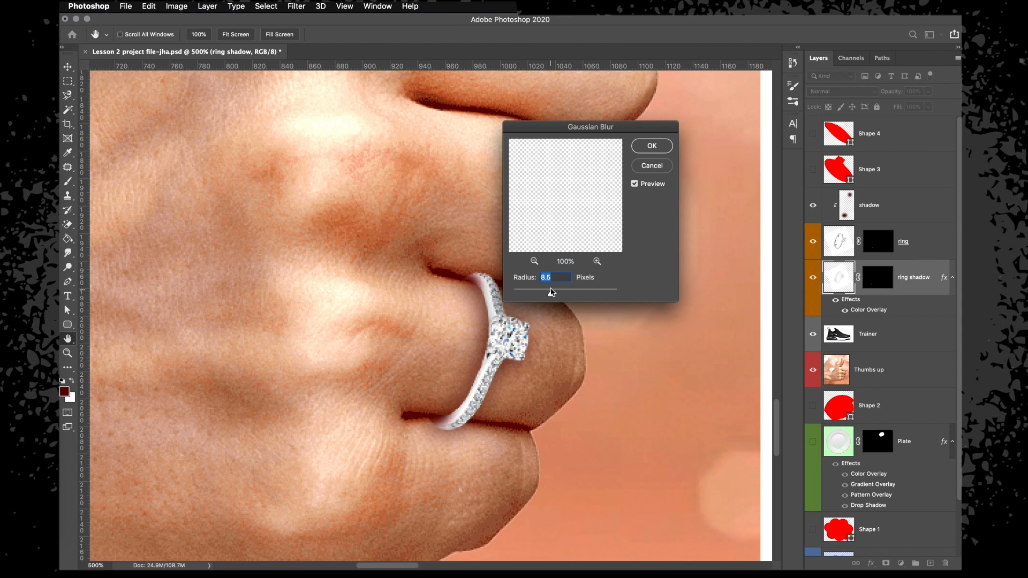
pyautogui.click(637, 186)
pyautogui.click(635, 184)
pyautogui.moveTo(583, 130); pyautogui.dragTo(682, 129)
pyautogui.moveTo(646, 292); pyautogui.dragTo(636, 294)
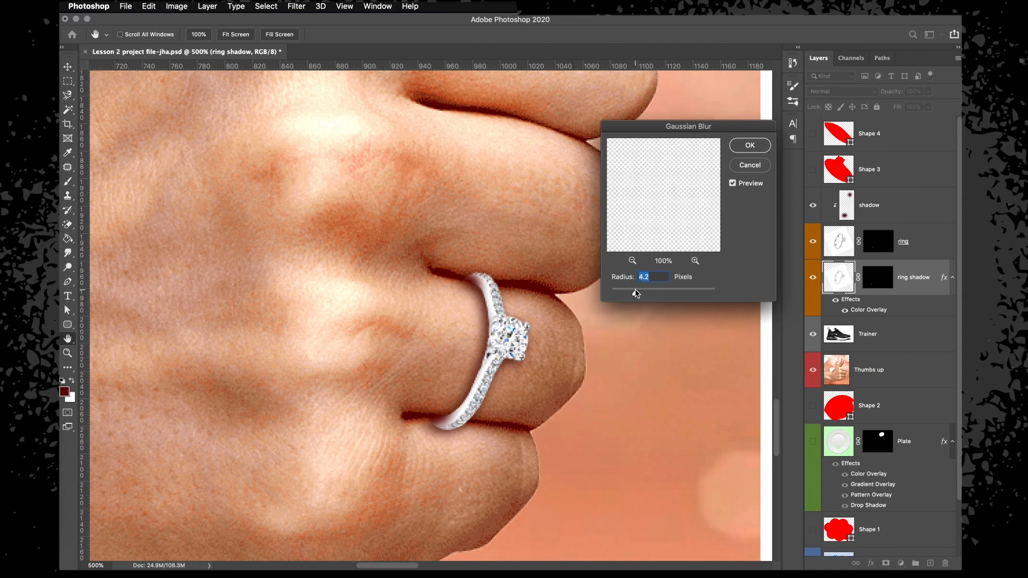
pyautogui.press('Return')
# Examine the blurred ring shadow in the context of the full composition and the whole hand.
pyautogui.press('v')
pyautogui.press('super+minus')
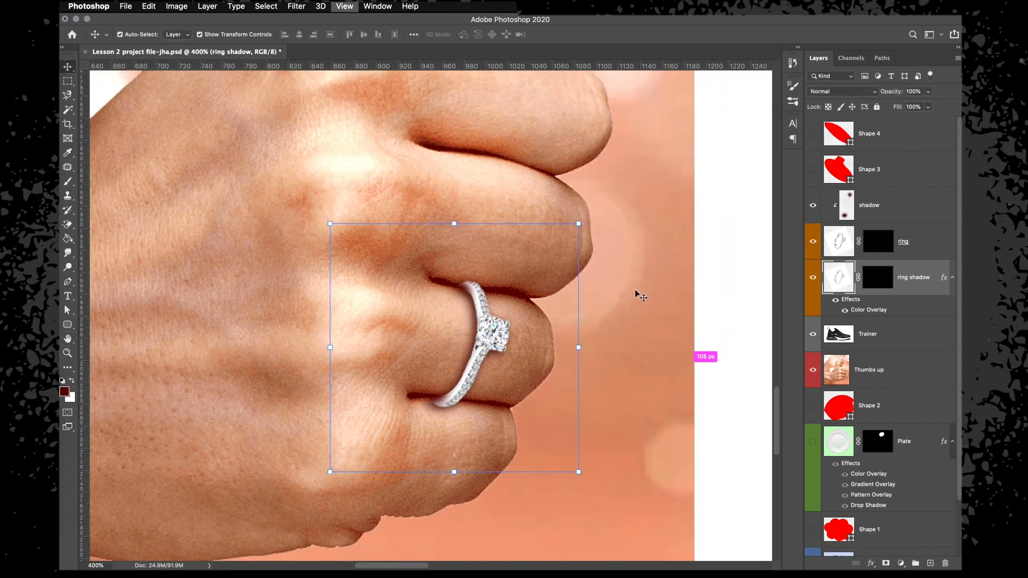
pyautogui.press('super+minus')
pyautogui.press('super+minus')
pyautogui.press('super+minus')
pyautogui.press('super+minus')
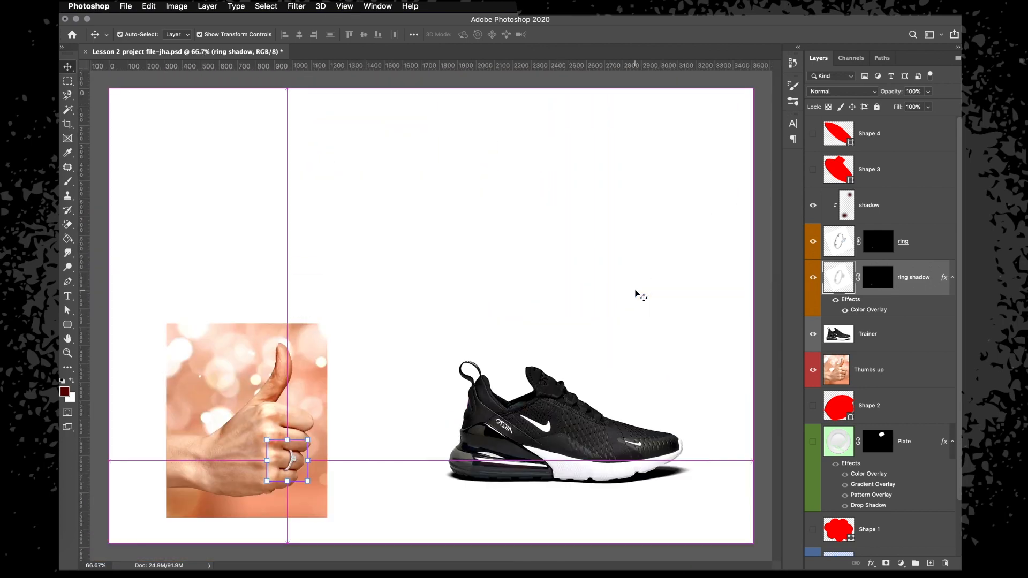
pyautogui.press('super+plus')
pyautogui.press('super+minus')
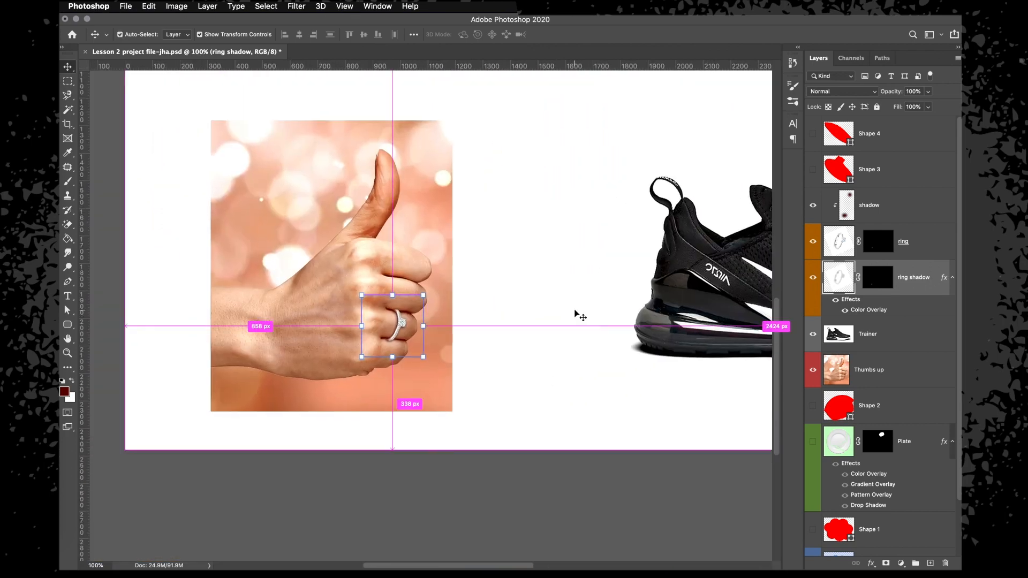
pyautogui.press('super+plus')
pyautogui.press('super+plus')
pyautogui.scroll(3, 575, 313)
pyautogui.hscroll(-4, 574, 313)
pyautogui.press('m')
pyautogui.hscroll(-3, 574, 311)
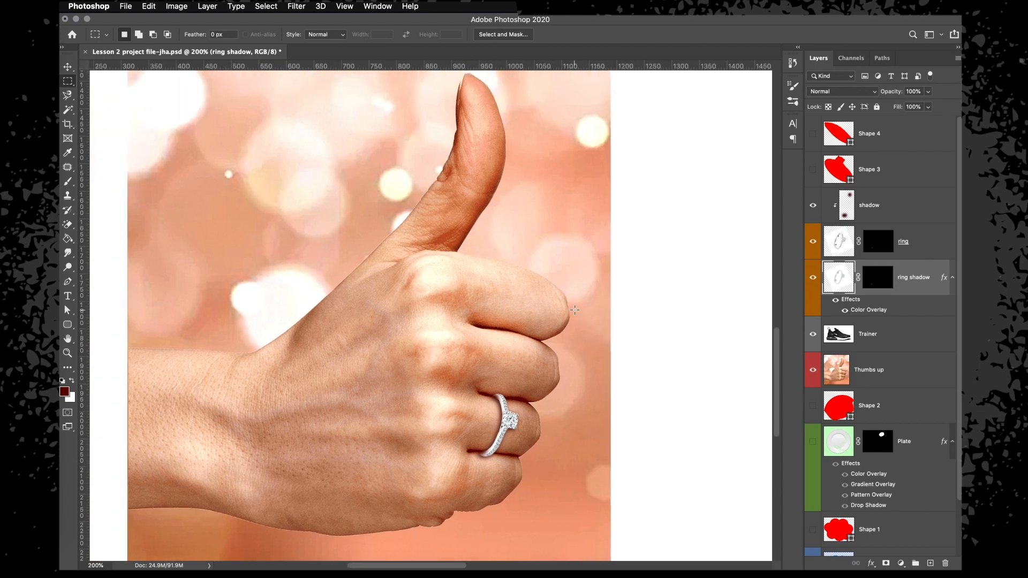
pyautogui.hscroll(-2, 574, 310)
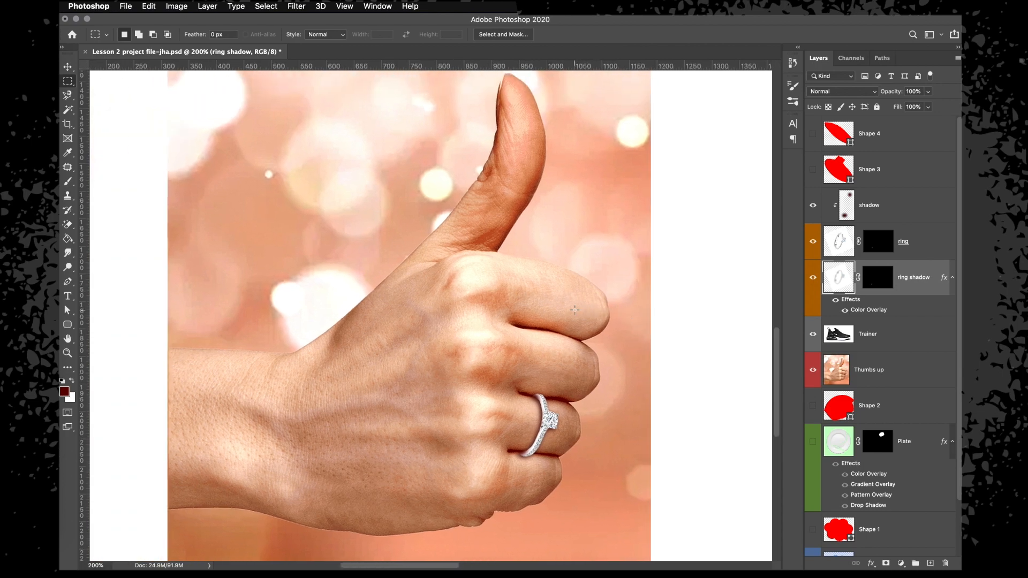
# Change the ring shadow layer's blend mode to Color Burn and reduce its opacity.
pyautogui.press('super+plus')
pyautogui.press('super+plus')
pyautogui.press('super+plus')
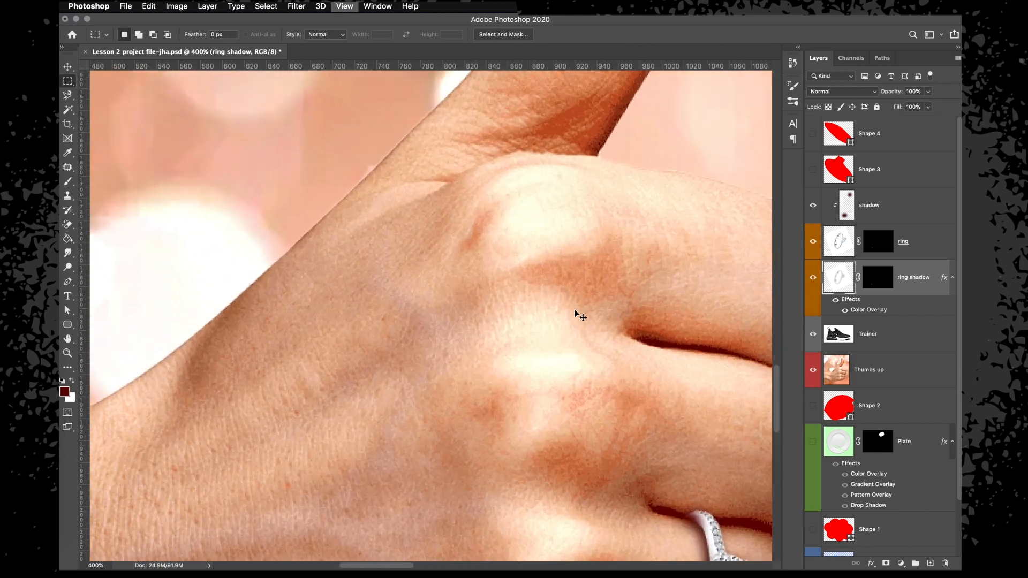
pyautogui.scroll(-8, 575, 313)
pyautogui.hscroll(10, 575, 313)
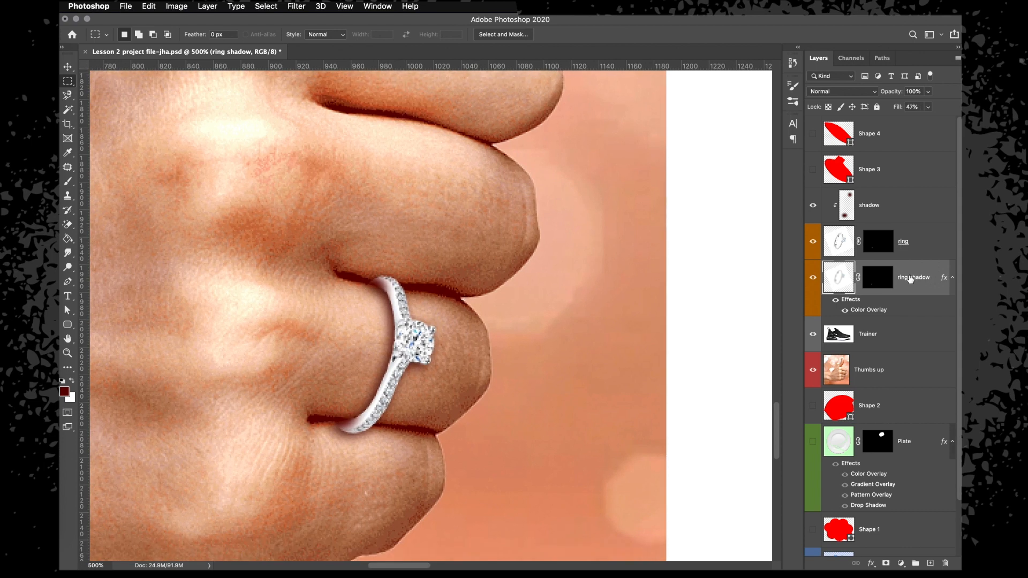
pyautogui.click(827, 92)
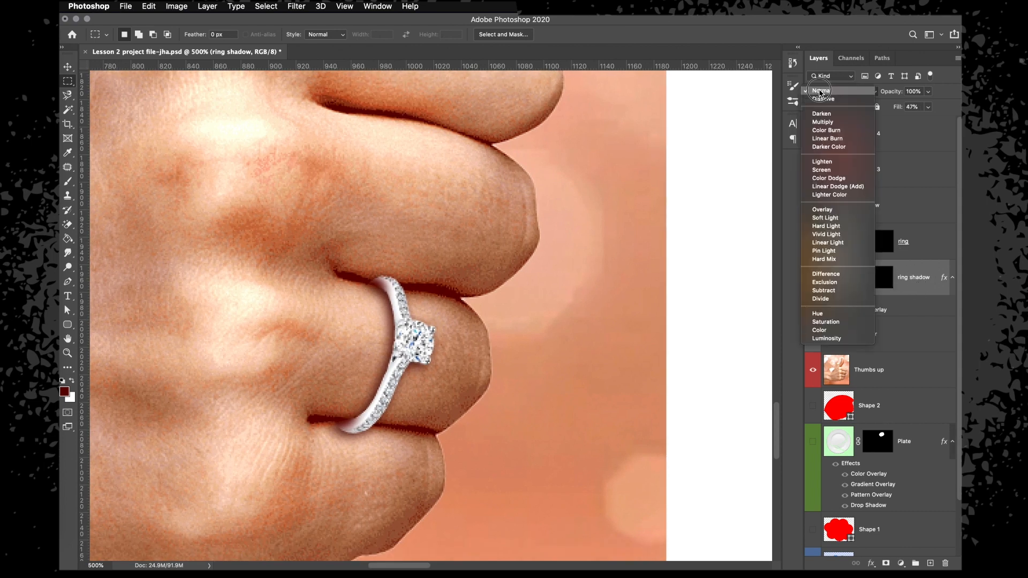
pyautogui.click(826, 131)
pyautogui.moveTo(928, 91); pyautogui.dragTo(901, 108)
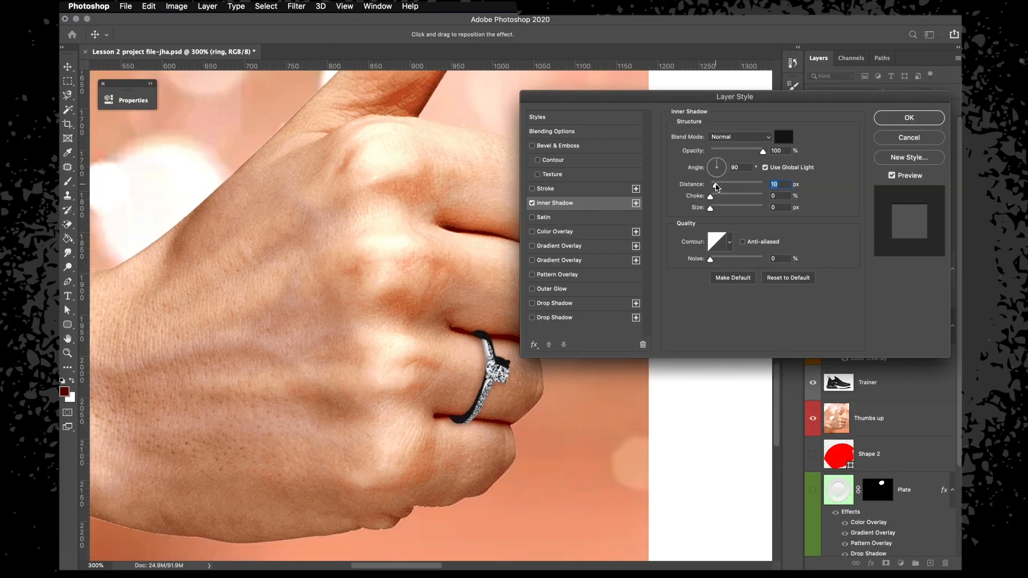
# Set the ring layer's Inner Shadow to a 4 px distance, a 39° angle and white.
pyautogui.moveTo(718, 186); pyautogui.dragTo(714, 187)
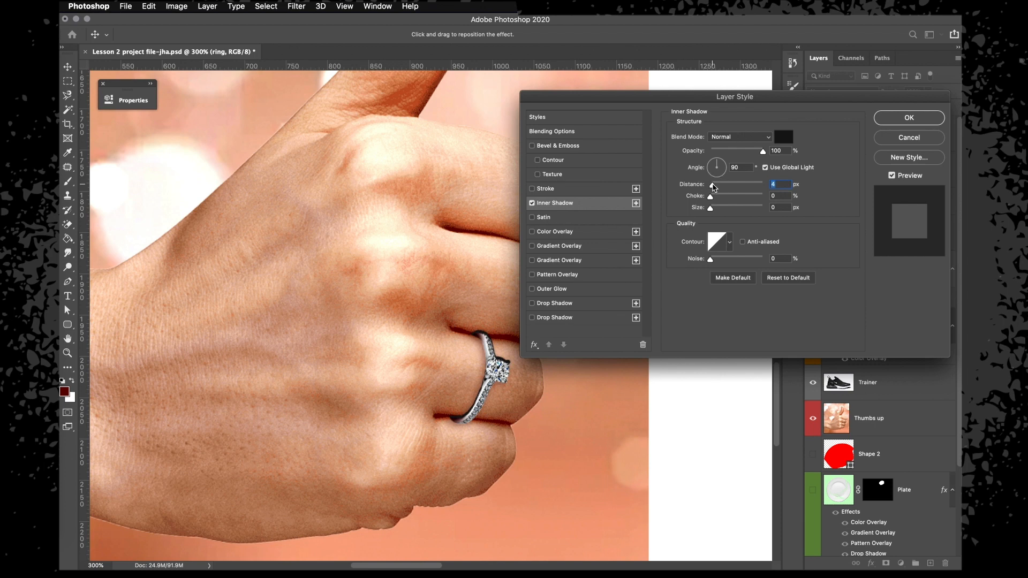
pyautogui.click(722, 165)
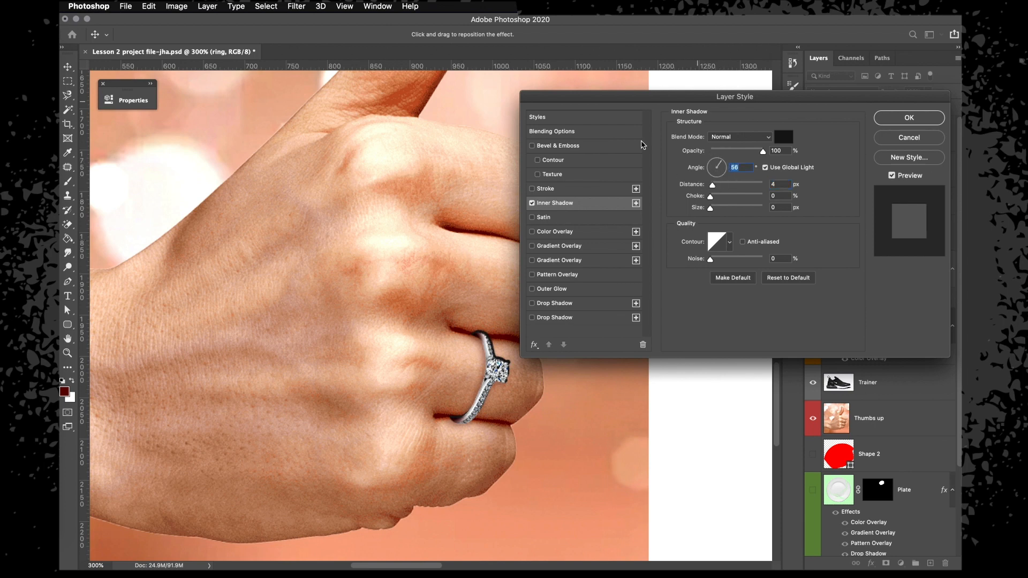
pyautogui.click(726, 164)
pyautogui.click(738, 138)
pyautogui.click(738, 137)
pyautogui.click(784, 138)
pyautogui.click(677, 377)
pyautogui.click(916, 372)
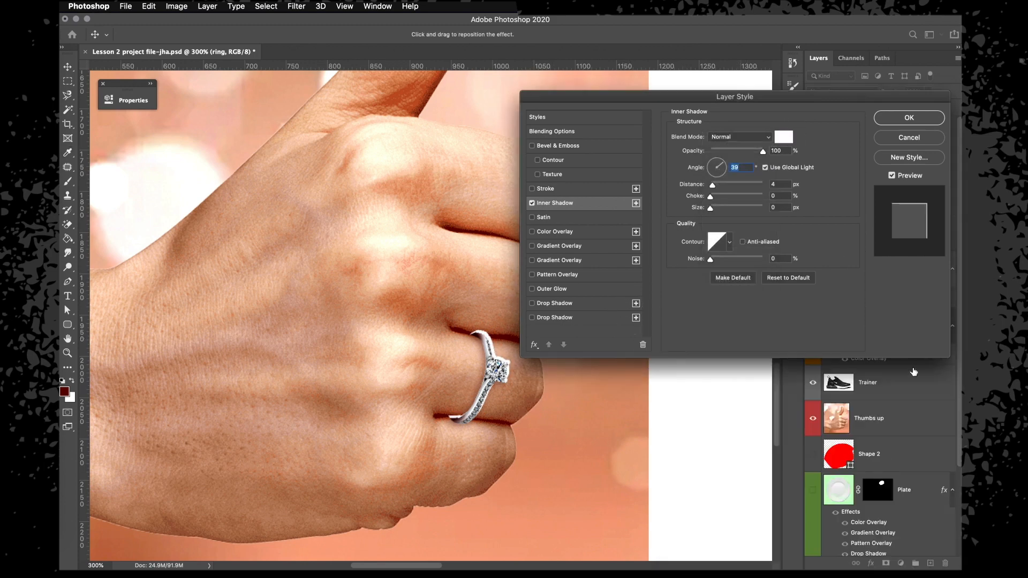
# Try the Overlay blend mode on the ring's white inner shadow and check the effect on the ring up close.
pyautogui.click(750, 140)
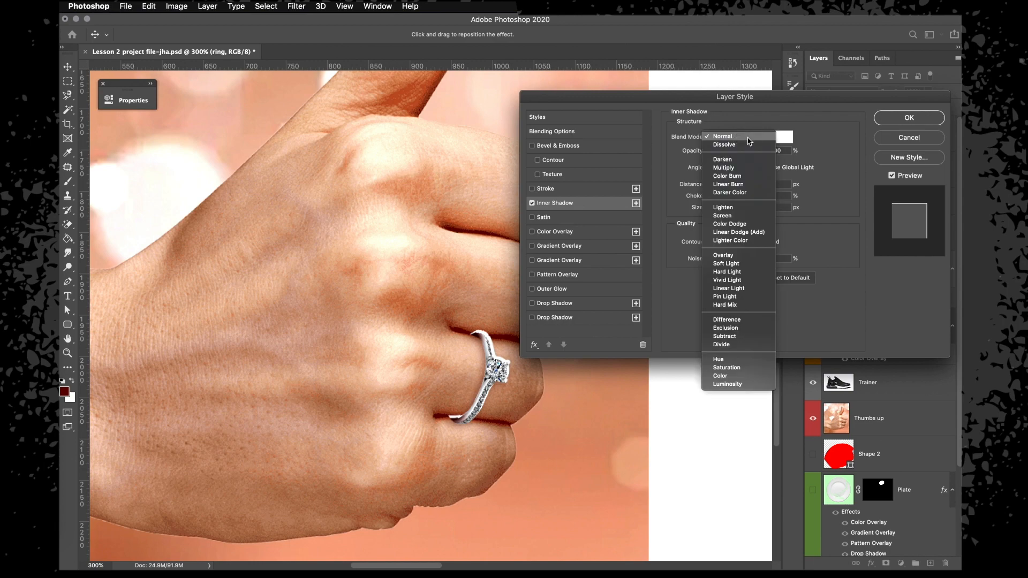
pyautogui.click(728, 255)
pyautogui.press('super+plus')
pyautogui.press('super+plus')
pyautogui.press('super+plus')
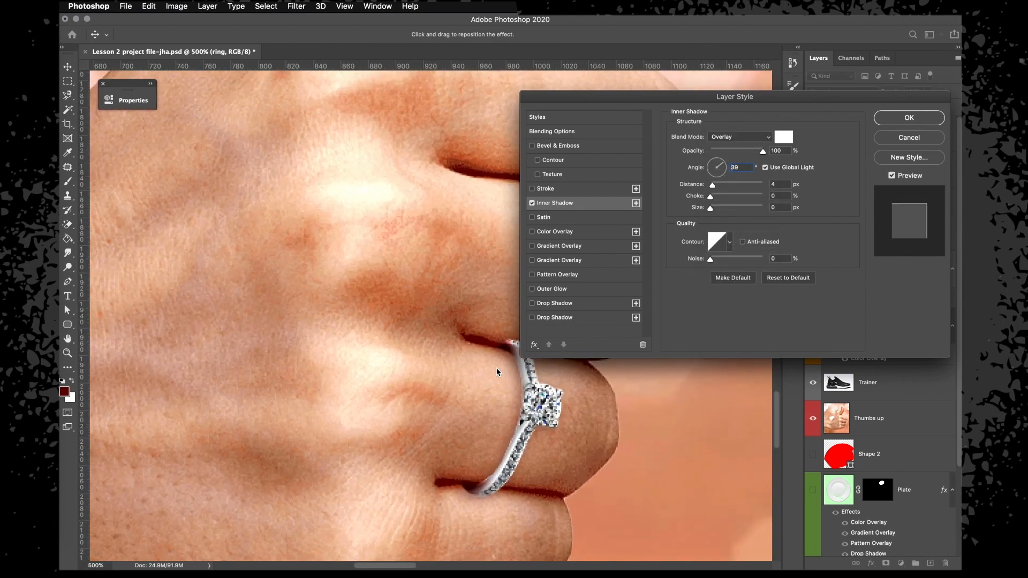
pyautogui.hscroll(6, 498, 373)
pyautogui.scroll(-3, 498, 372)
pyautogui.press('super+plus')
pyautogui.press('super+plus')
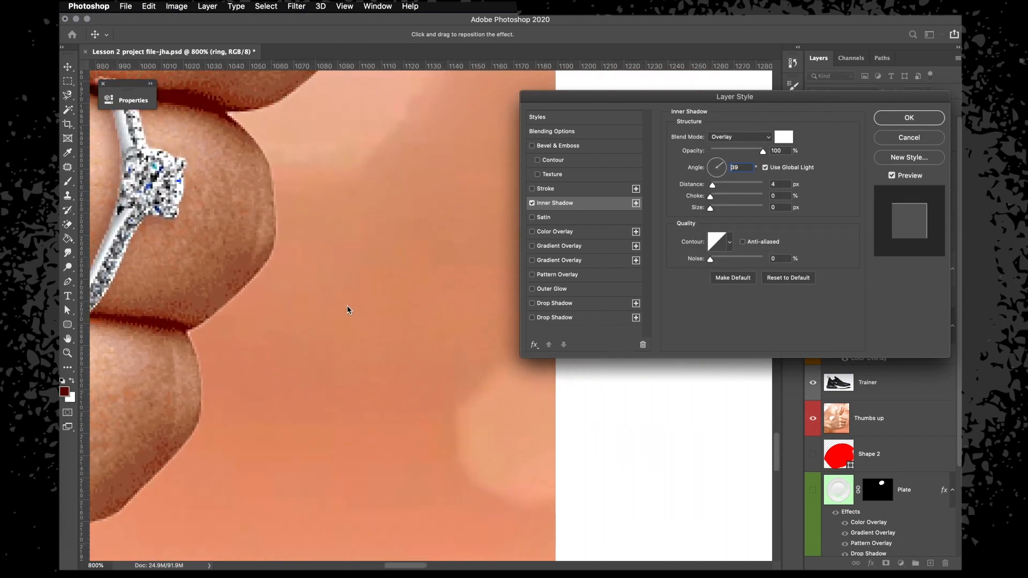
pyautogui.scroll(5, 347, 306)
pyautogui.hscroll(-4, 347, 305)
# Compare the Normal blend mode with Overlay for the ring's inner shadow.
pyautogui.click(741, 137)
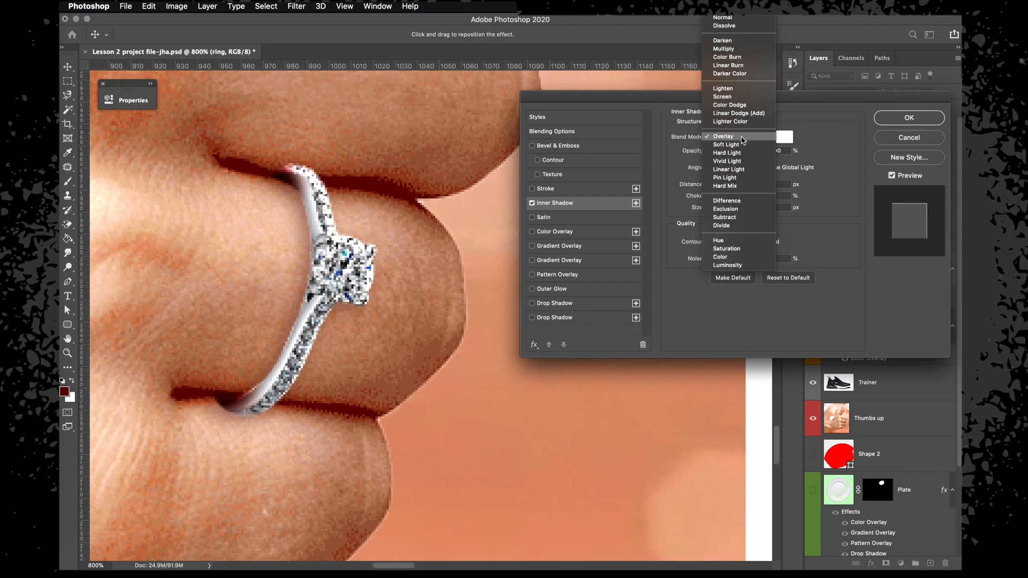
pyautogui.click(733, 19)
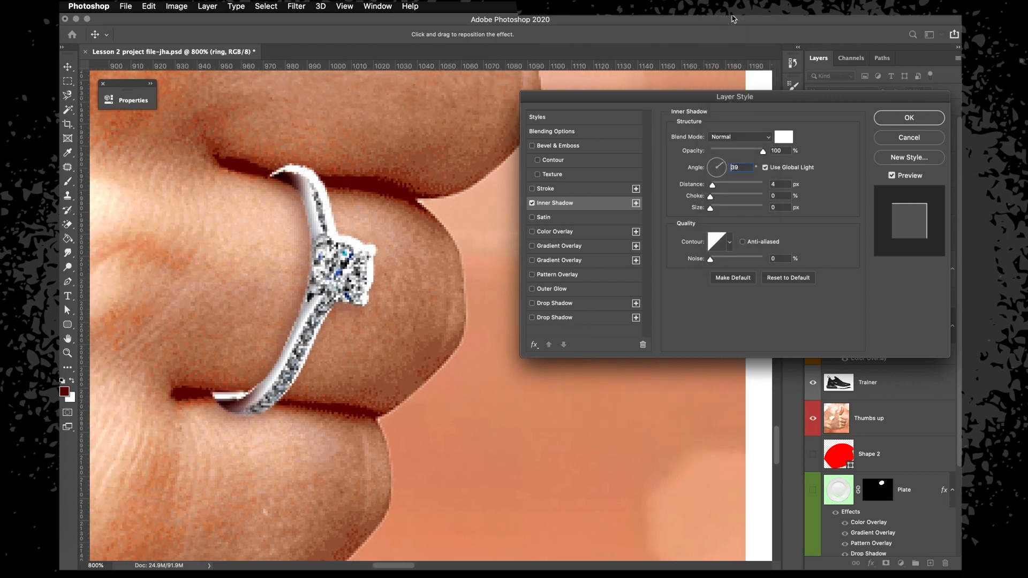
pyautogui.click(728, 138)
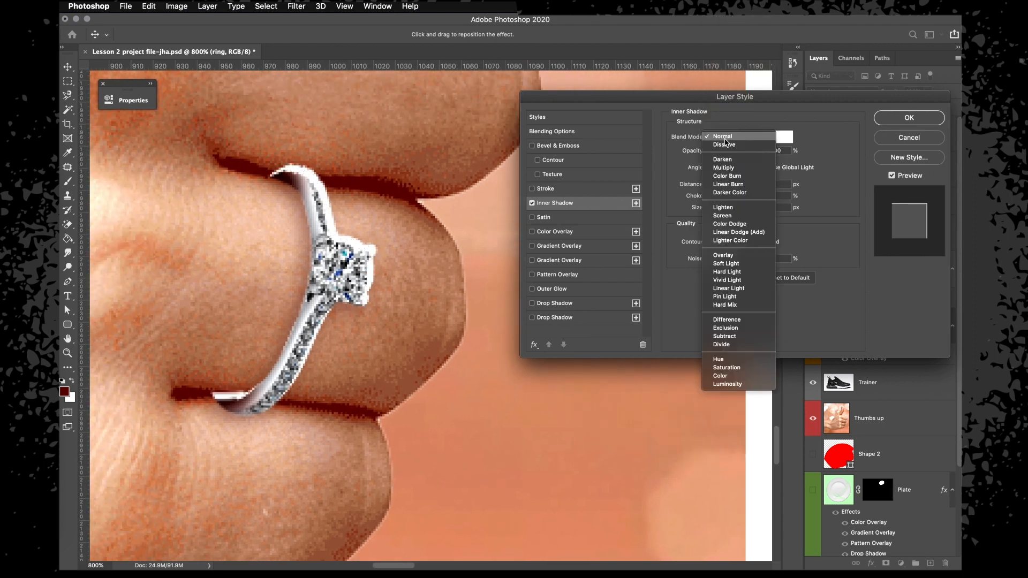
pyautogui.click(727, 255)
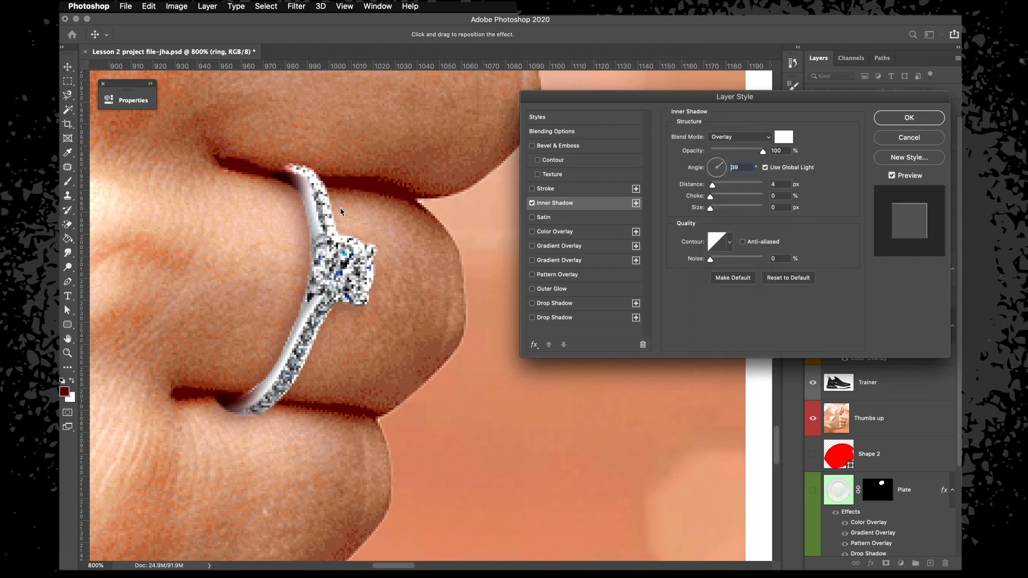
# Test Vivid Light and Difference for the ring's inner shadow and set its blend mode to Pin Light.
pyautogui.click(735, 136)
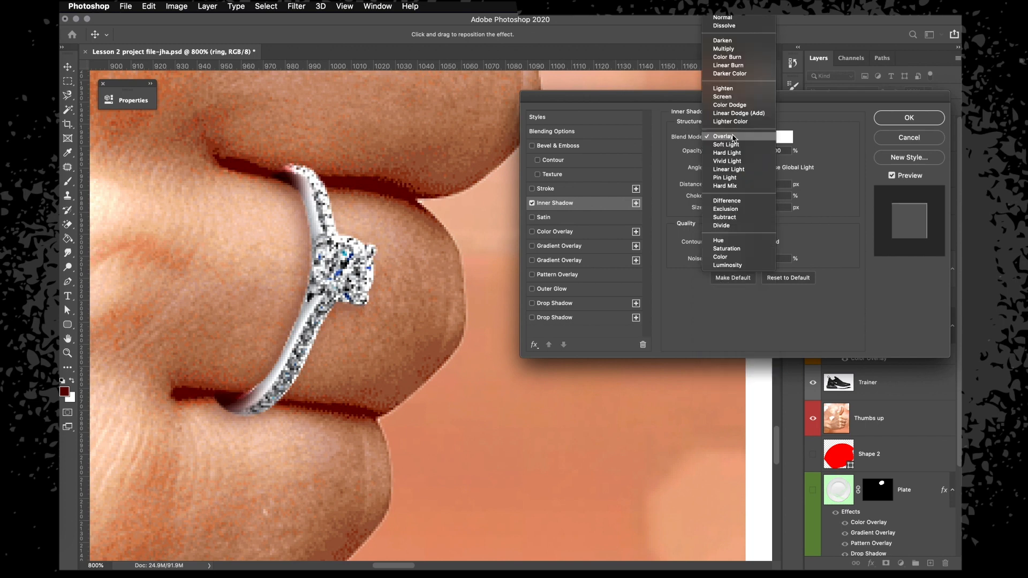
pyautogui.click(735, 162)
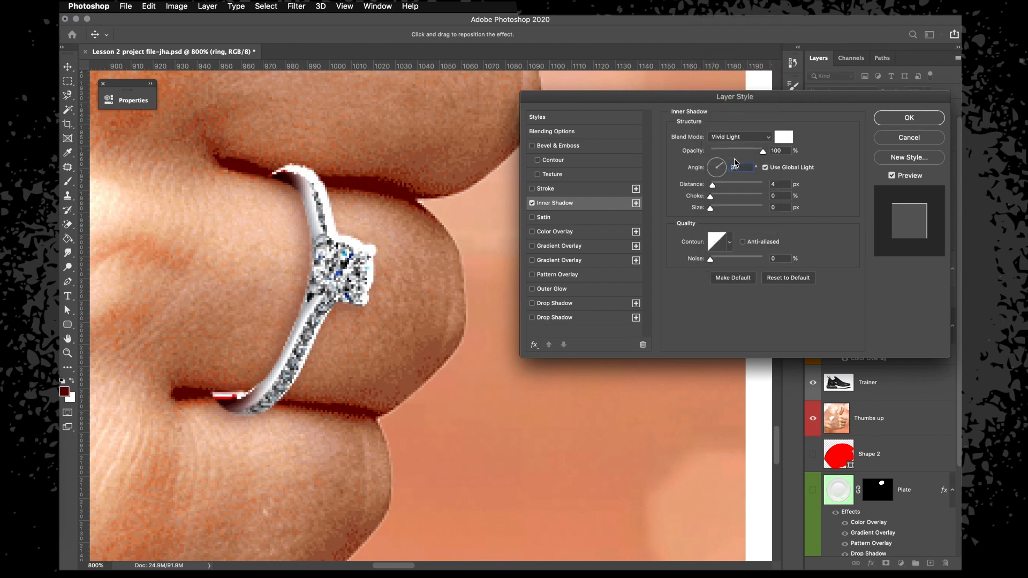
pyautogui.click(743, 137)
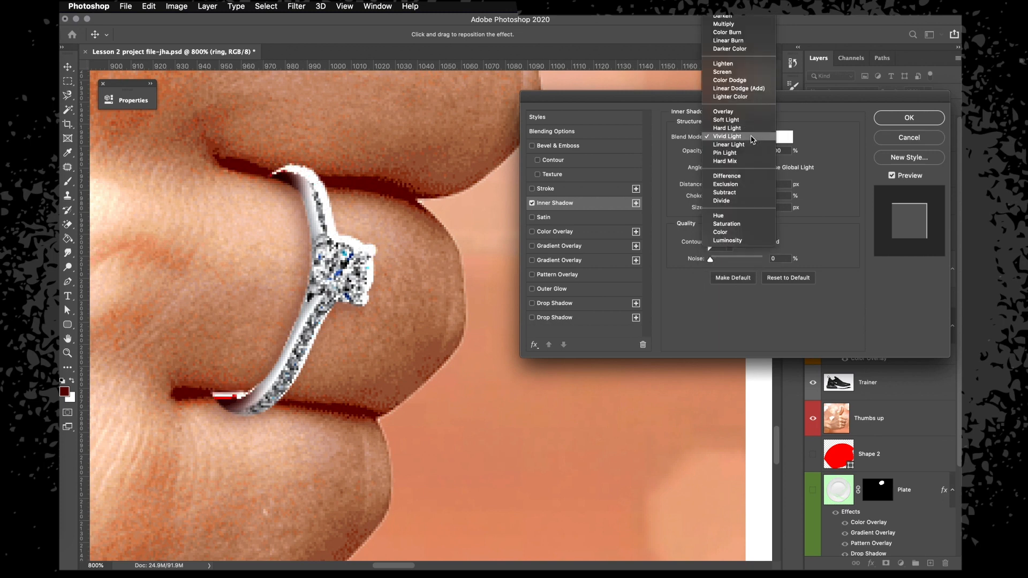
pyautogui.click(739, 176)
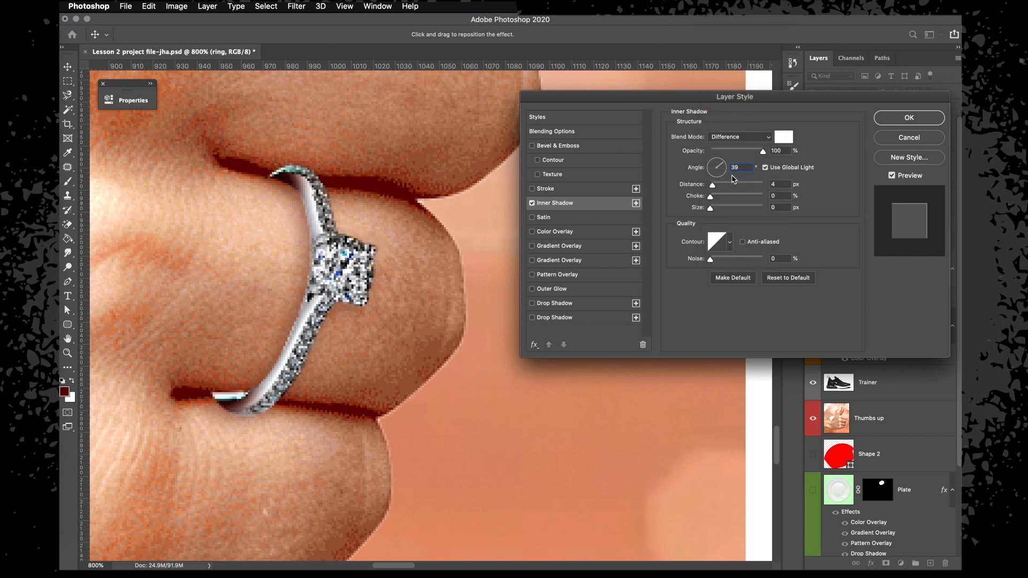
pyautogui.click(743, 137)
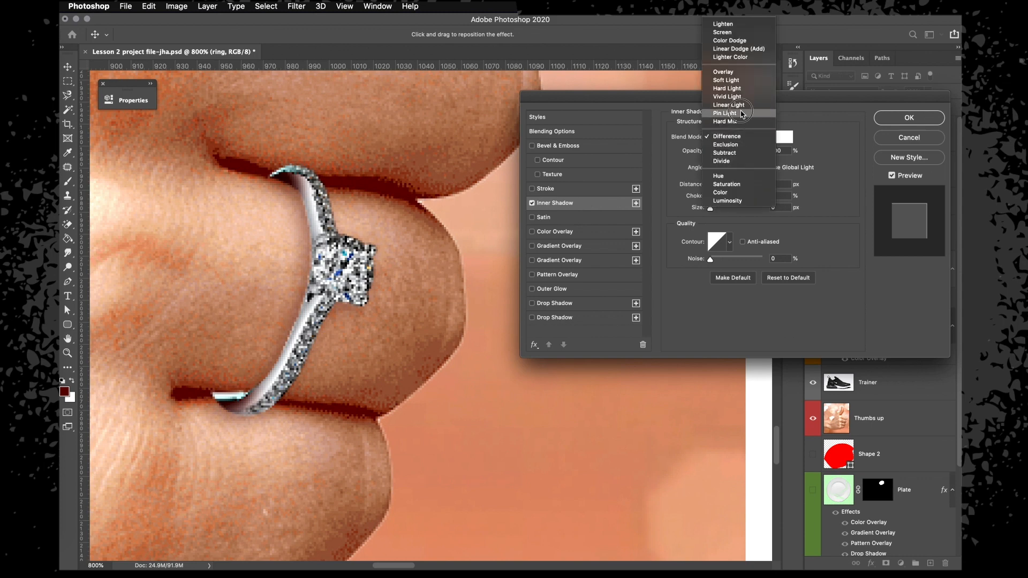
pyautogui.click(742, 114)
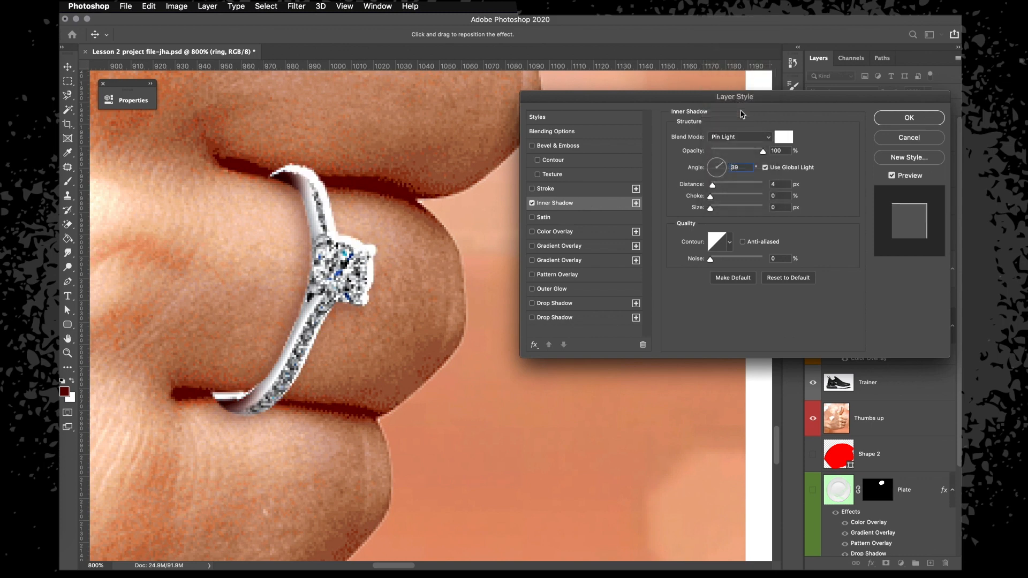
# Change the ring's inner shadow blend mode to Overlay and accept the layer style.
pyautogui.click(744, 137)
pyautogui.click(740, 96)
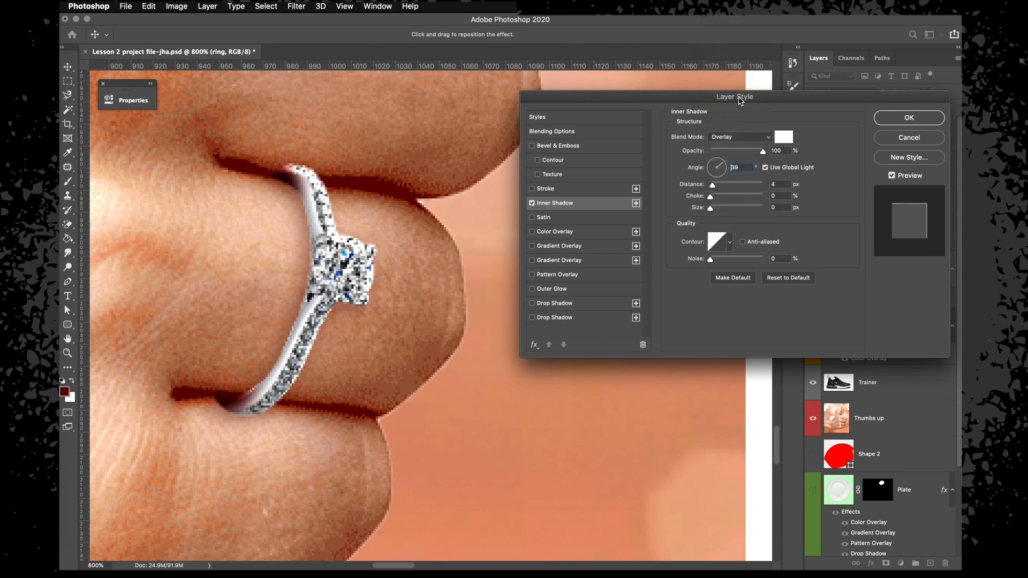
pyautogui.moveTo(761, 155); pyautogui.dragTo(759, 155)
pyautogui.click(891, 126)
pyautogui.press('super+minus')
pyautogui.press('super+minus')
pyautogui.press('super+minus')
pyautogui.press('super+minus')
pyautogui.press('super+minus')
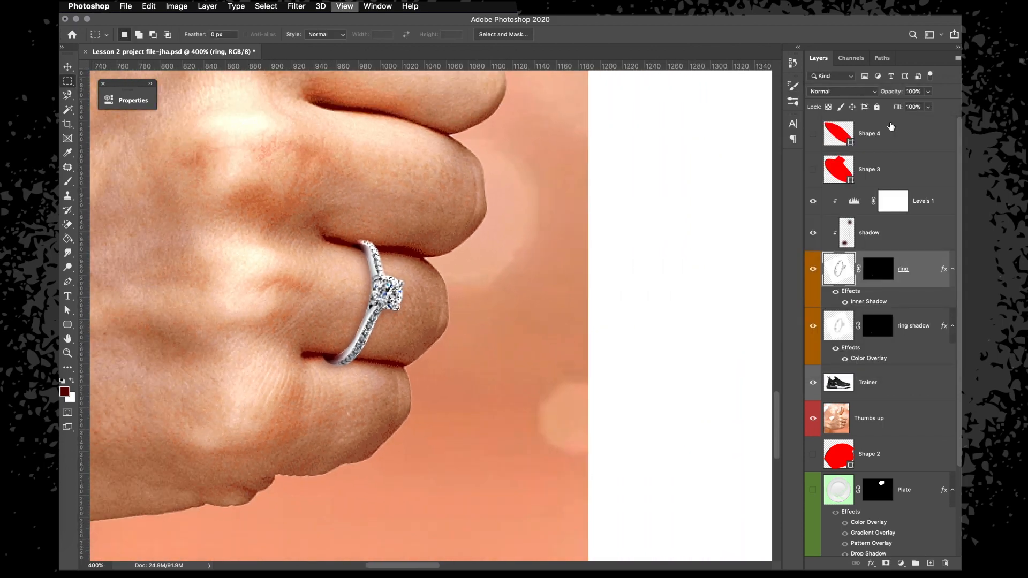
# Compare the ring on the hand with its Inner Shadow effect hidden and shown.
pyautogui.click(846, 303)
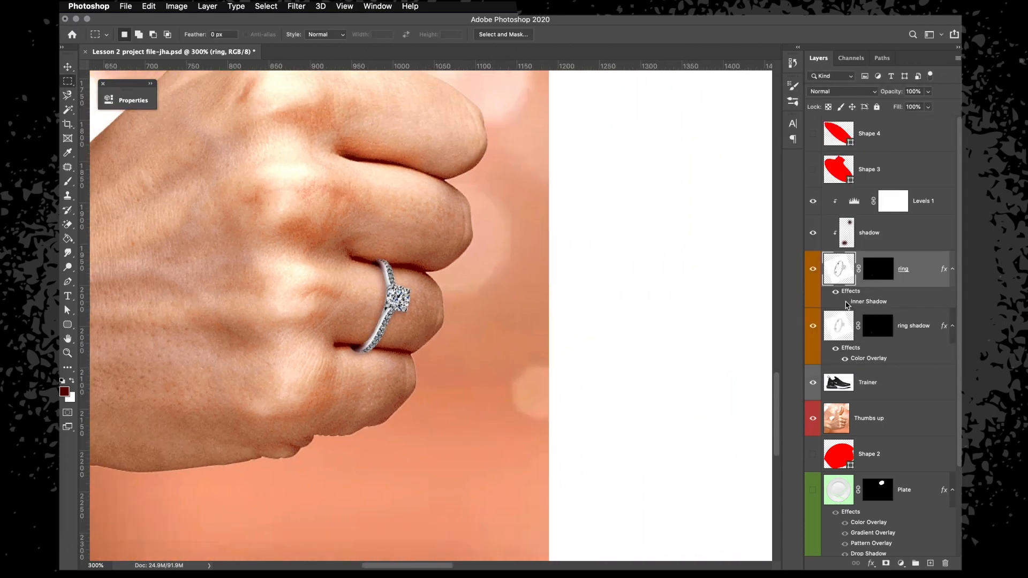
pyautogui.click(846, 303)
pyautogui.press('super+minus')
pyautogui.press('super+minus')
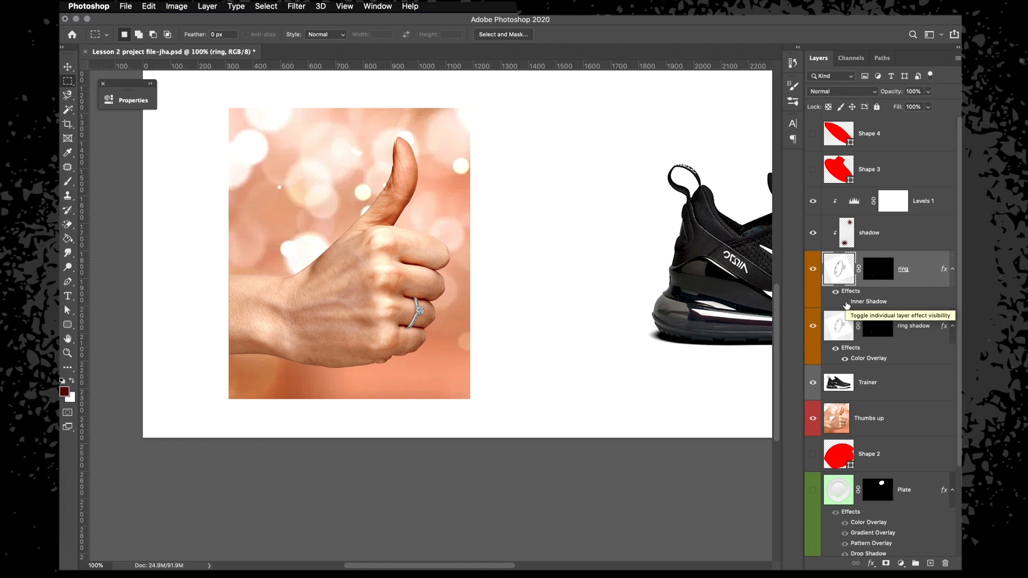
pyautogui.click(845, 303)
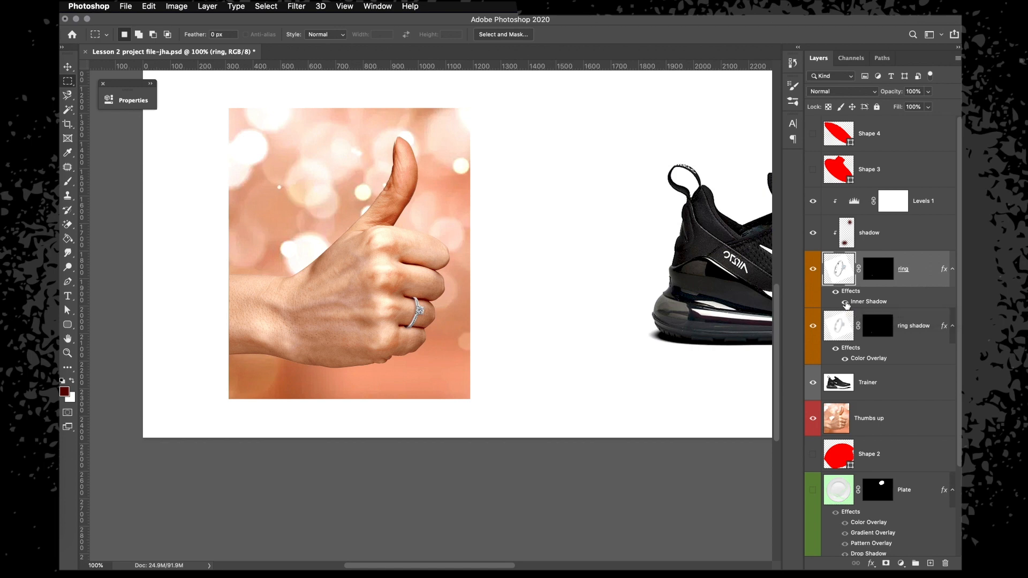
pyautogui.press('super+plus')
pyautogui.press('super+plus')
pyautogui.press('super+plus')
pyautogui.press('super+plus')
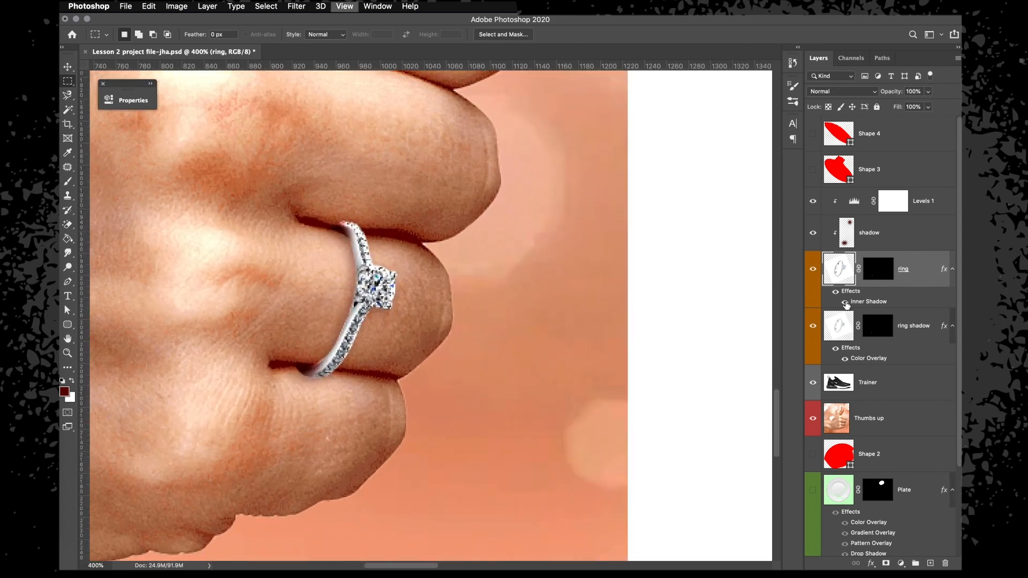
# Add a layer mask to the clipped shadow layer and lower the layer's opacity to 71%.
pyautogui.click(890, 232)
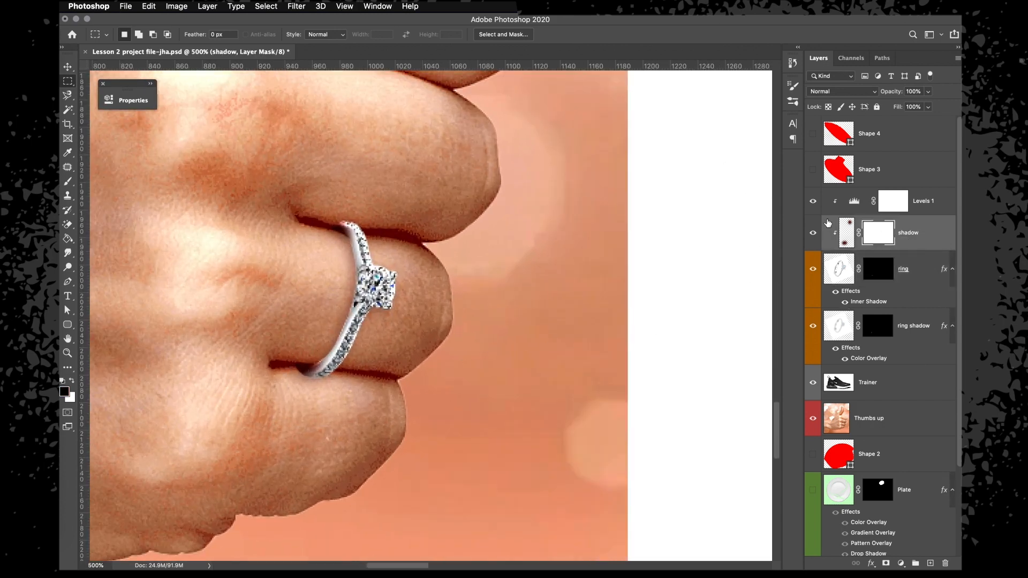
pyautogui.click(813, 233)
pyautogui.click(813, 233)
pyautogui.click(814, 233)
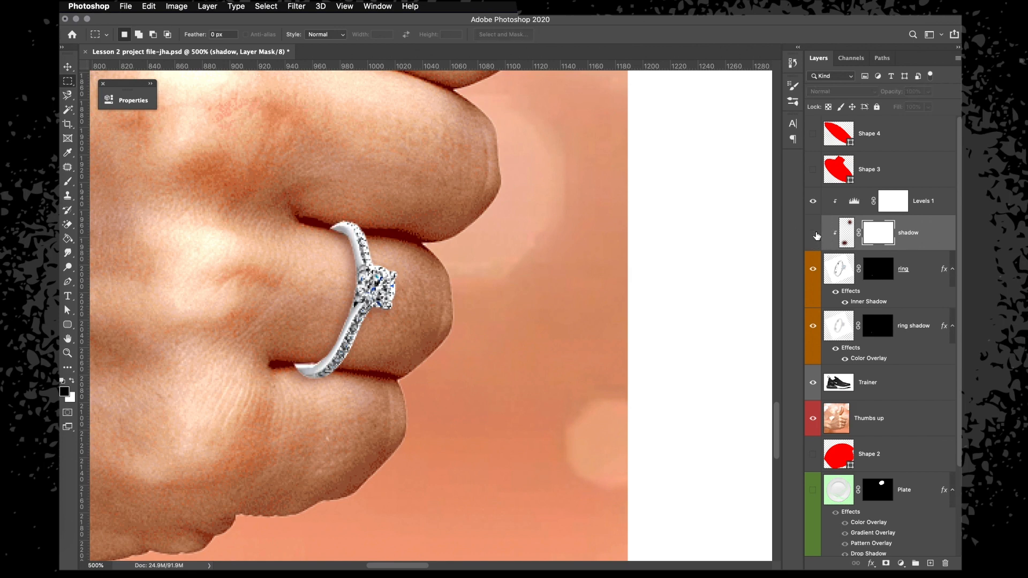
pyautogui.click(814, 233)
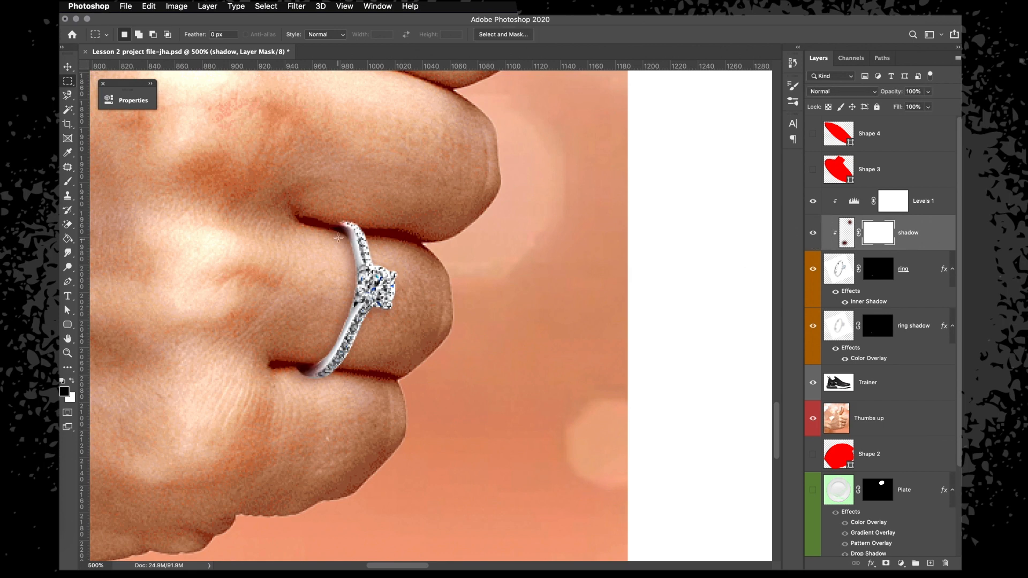
pyautogui.click(928, 91)
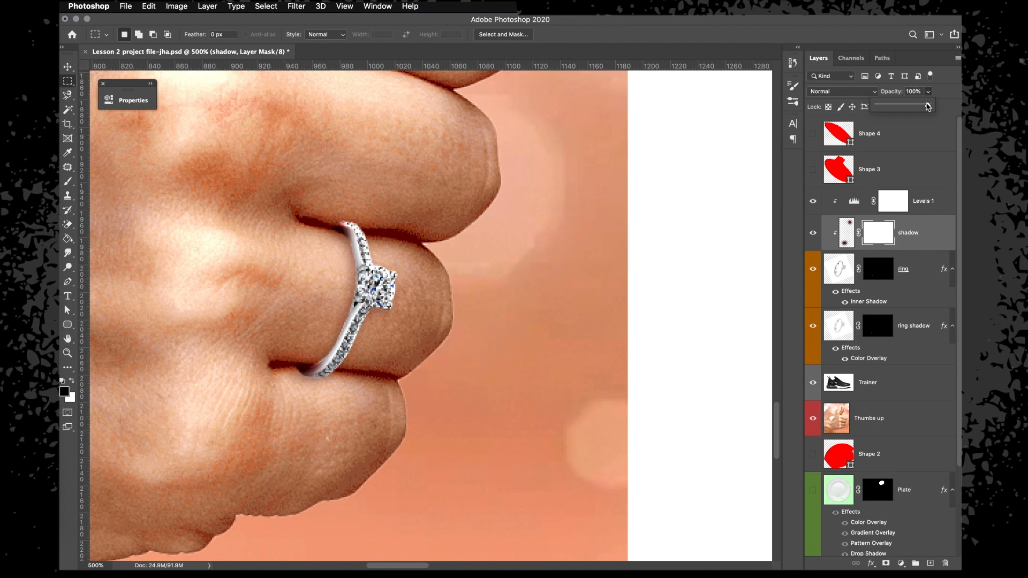
pyautogui.moveTo(930, 105); pyautogui.dragTo(915, 109)
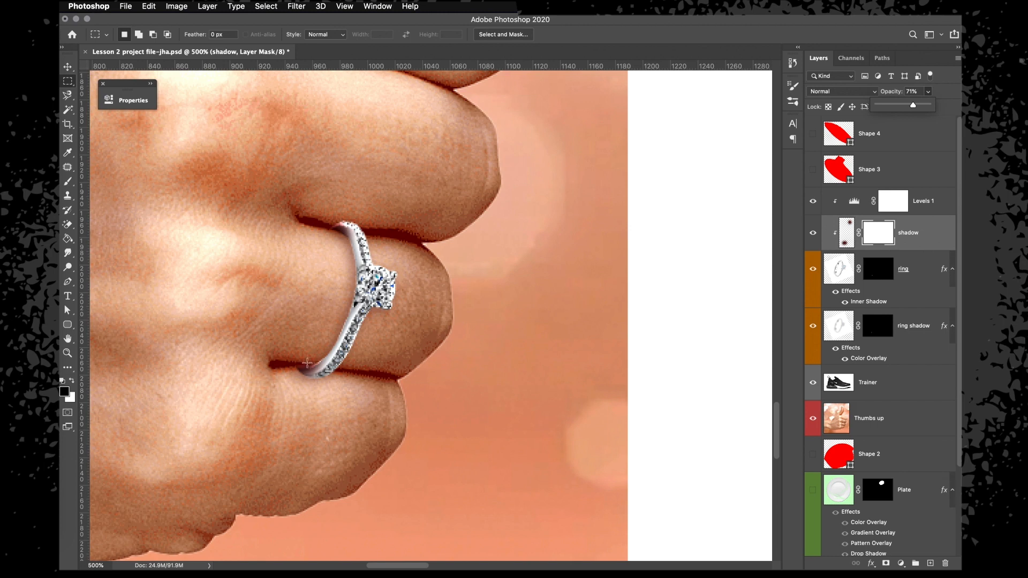
# Soften the shading at the ring's lower end by painting on the shadow layer's mask with a 30 px black brush at 30% opacity.
pyautogui.click(876, 235)
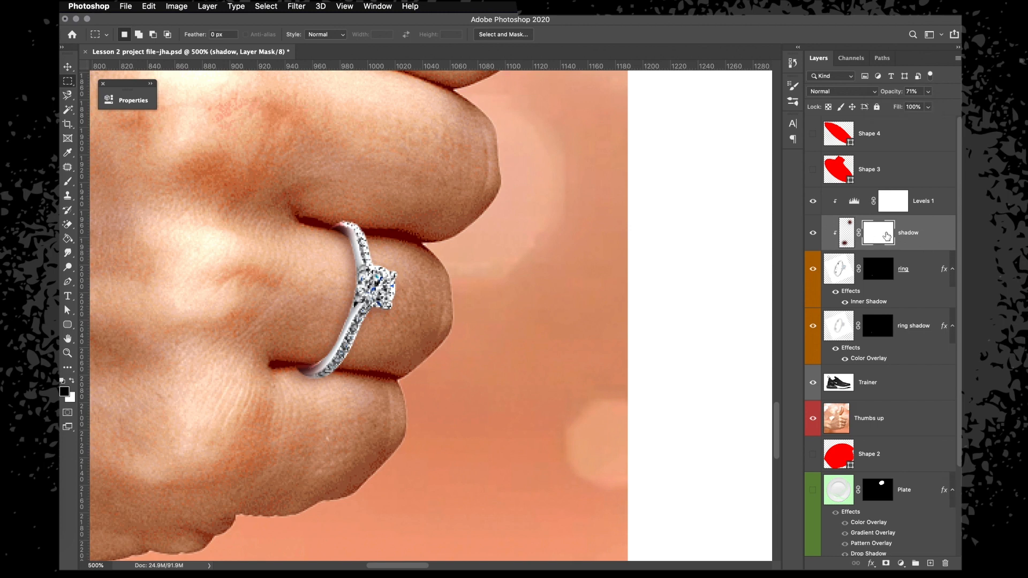
pyautogui.click(68, 181)
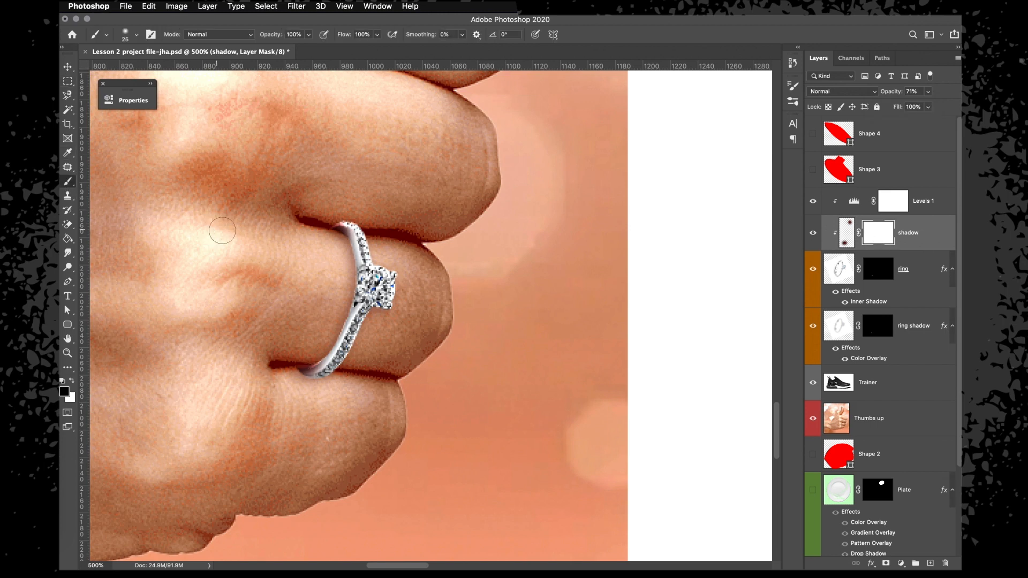
pyautogui.press(']')
pyautogui.press(']')
pyautogui.press(']')
pyautogui.click(302, 367)
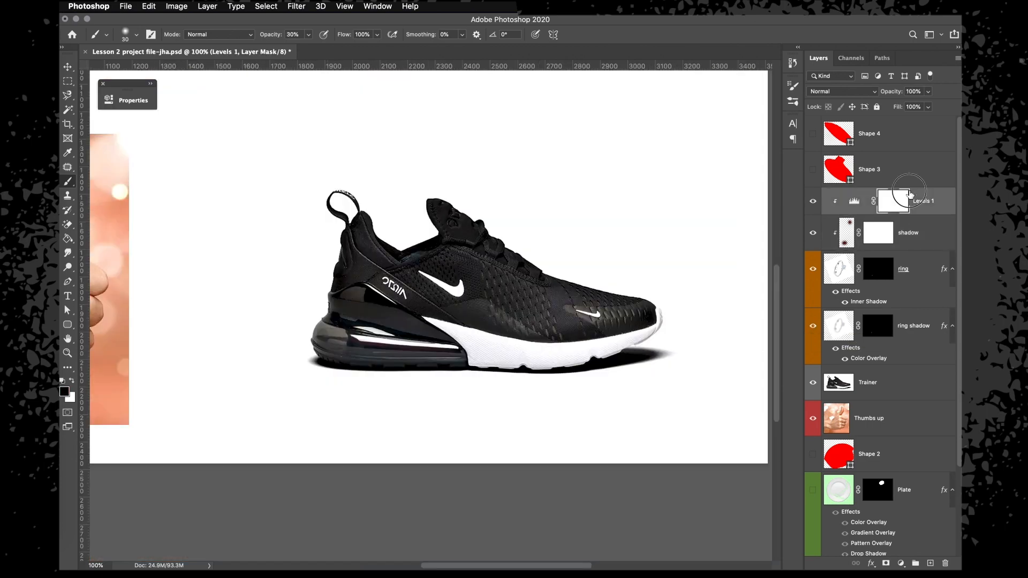
pyautogui.click(911, 197)
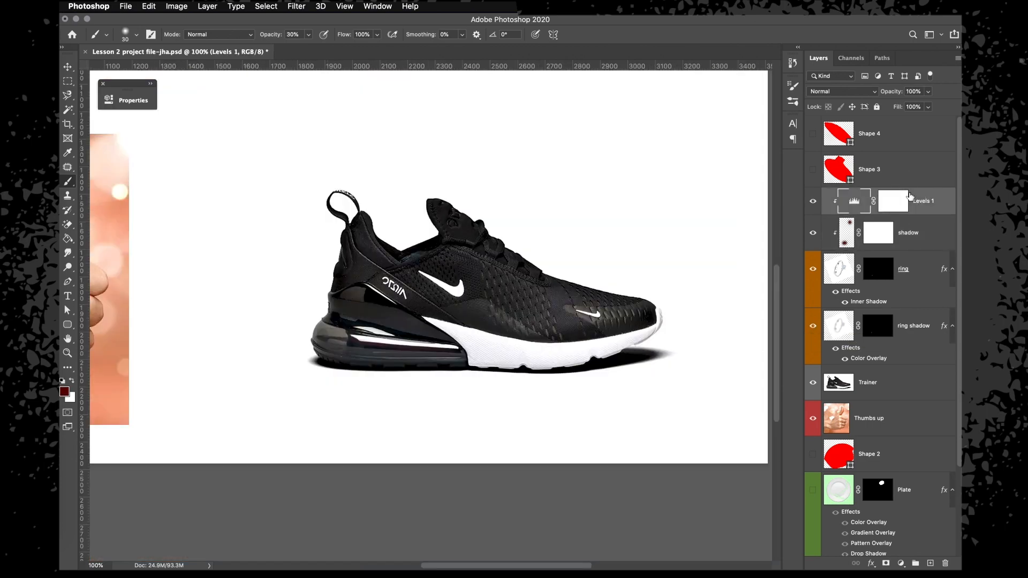
pyautogui.click(904, 135)
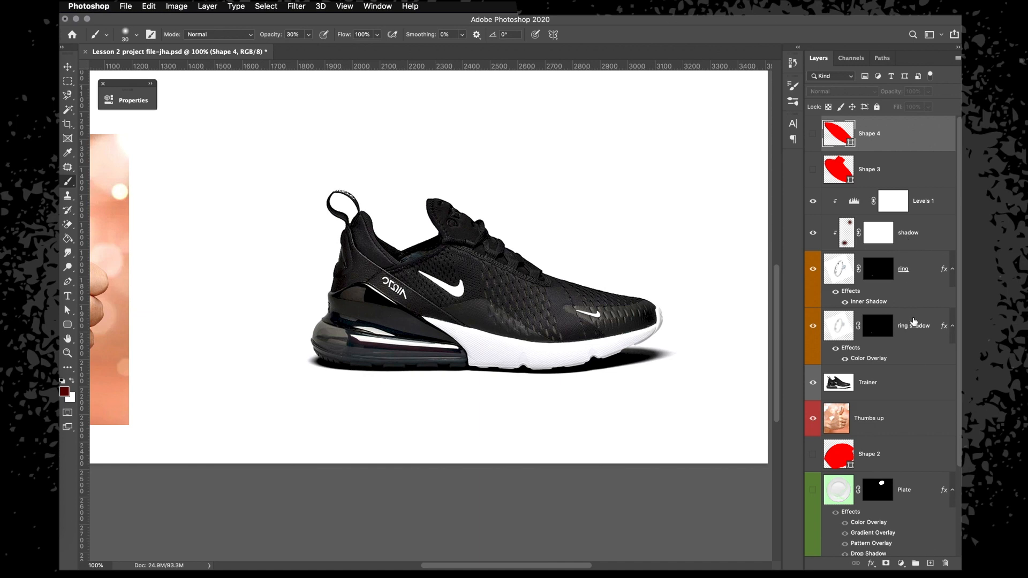
pyautogui.hscroll(-10, 560, 340)
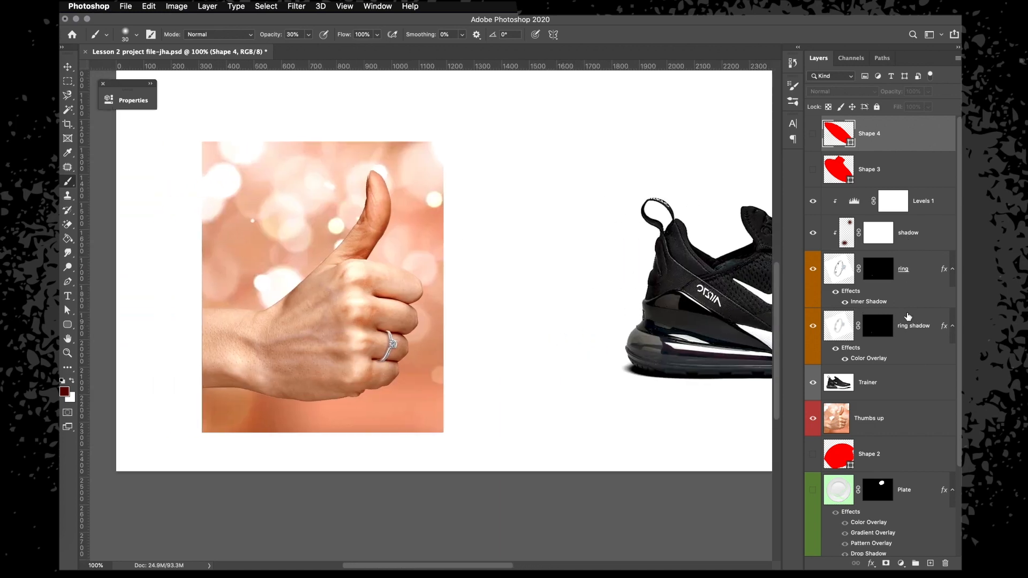
pyautogui.keyDown('shift'); pyautogui.click(908, 317); pyautogui.keyUp('shift')
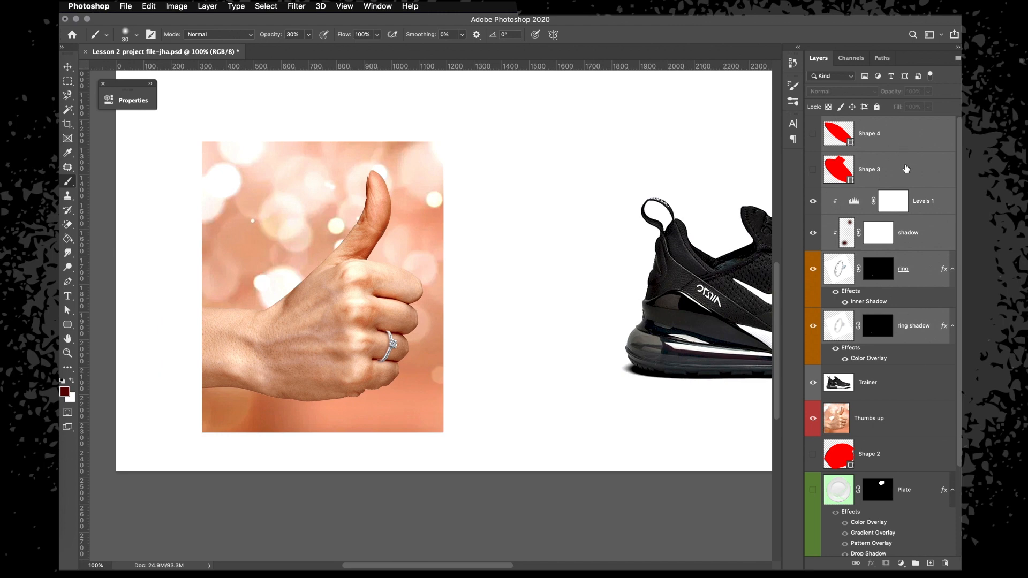
pyautogui.click(927, 330)
# Group the layers from Shape 4 down to ring shadow and name the group thumb.
pyautogui.click(918, 140)
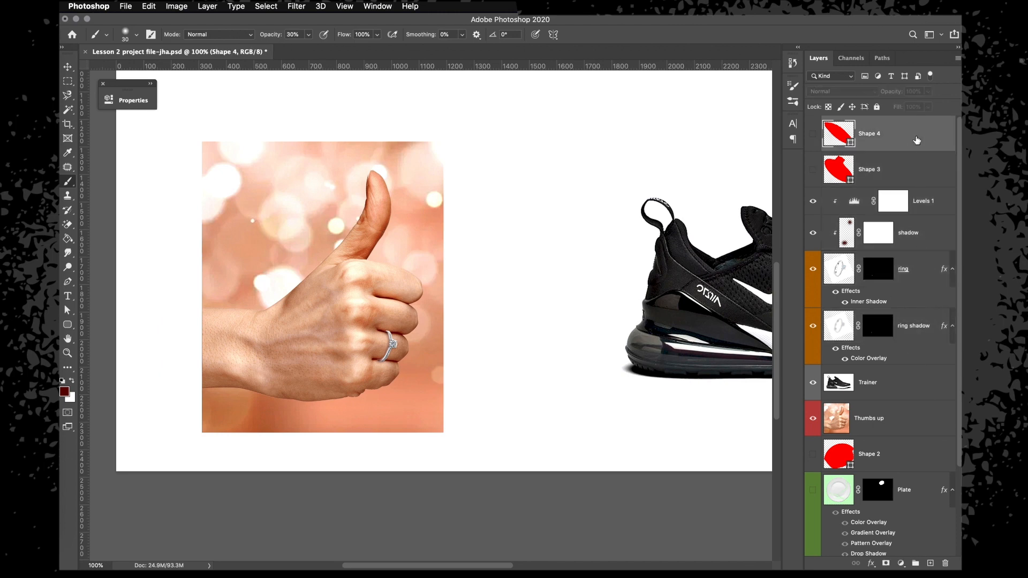
pyautogui.keyDown('shift'); pyautogui.click(928, 168); pyautogui.keyUp('shift')
pyautogui.keyDown('shift'); pyautogui.click(937, 206); pyautogui.keyUp('shift')
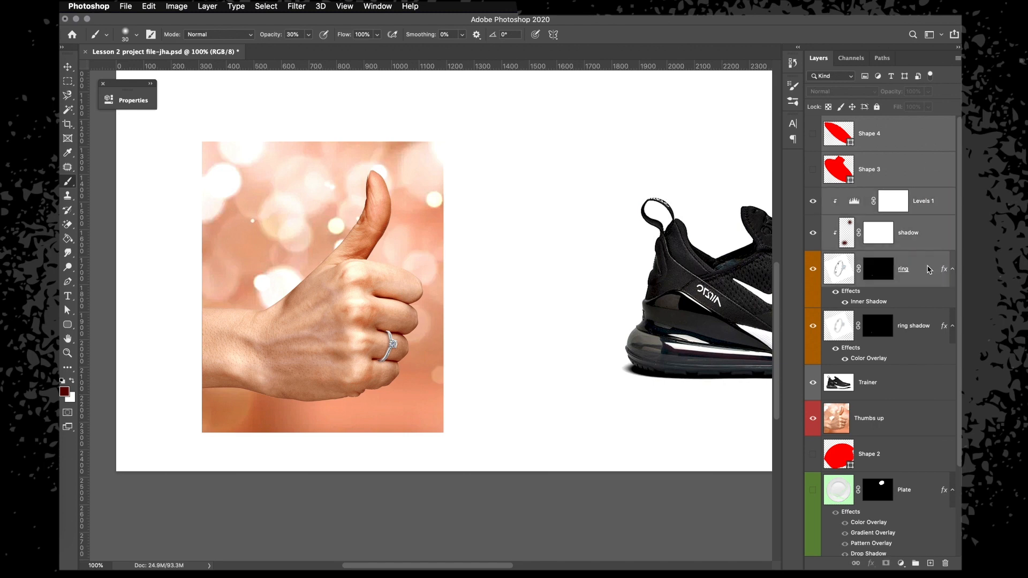
pyautogui.click(921, 325)
pyautogui.keyDown('super'); pyautogui.click(921, 419); pyautogui.keyUp('super')
pyautogui.scroll(-3, 921, 424)
pyautogui.keyDown('super'); pyautogui.click(912, 478); pyautogui.keyUp('super')
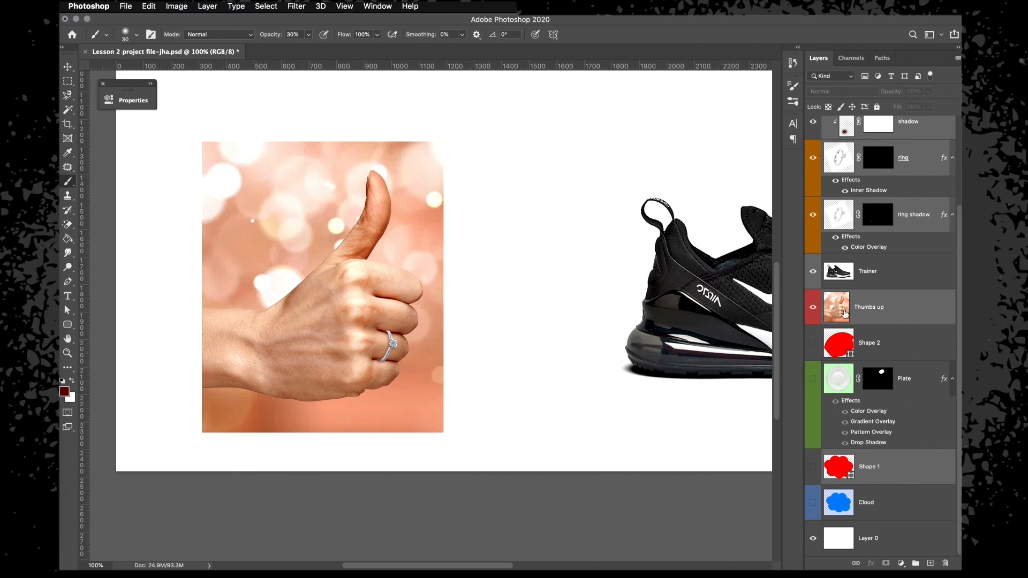
pyautogui.keyDown('super'); pyautogui.click(931, 469); pyautogui.keyUp('super')
pyautogui.keyDown('super'); pyautogui.click(925, 316); pyautogui.keyUp('super')
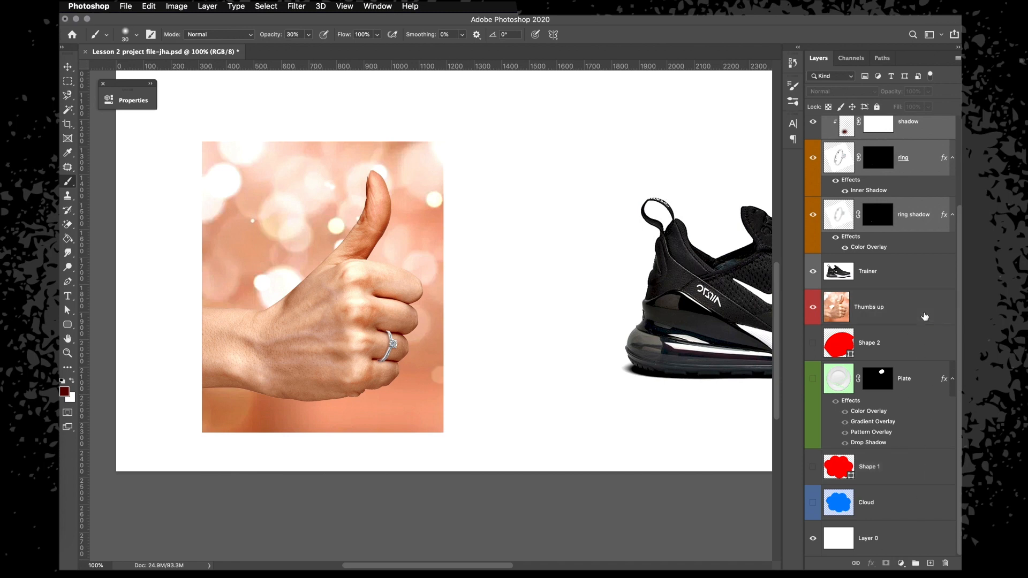
pyautogui.scroll(3, 925, 317)
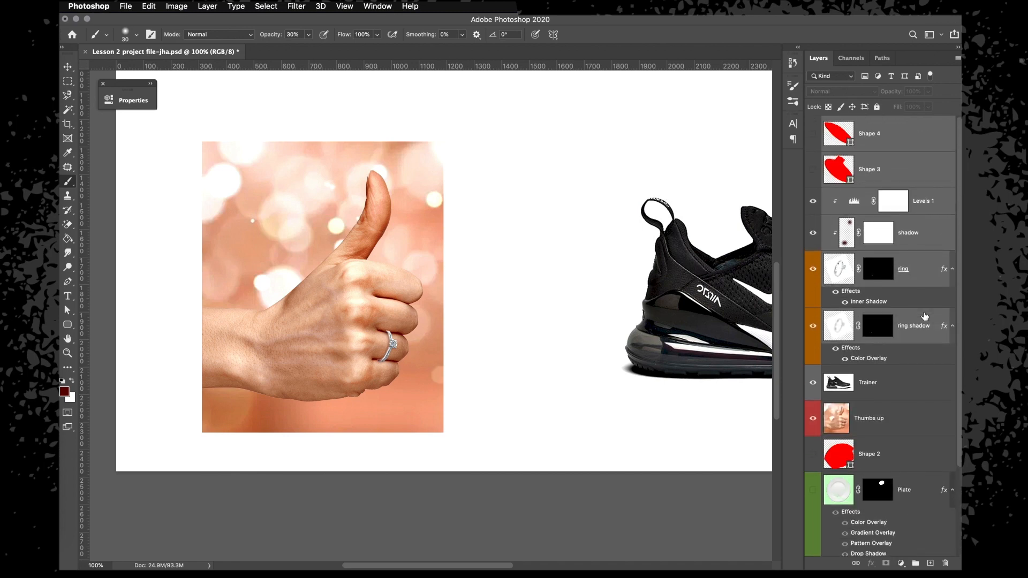
pyautogui.press('super+g')
pyautogui.doubleClick(851, 123)
pyautogui.write('thumb')
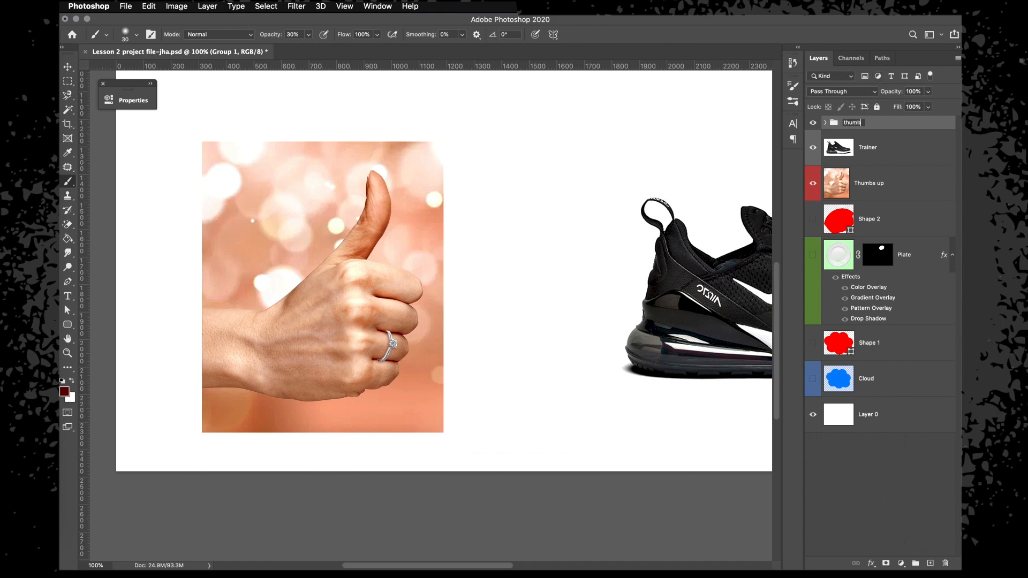
pyautogui.press('Return')
# Expand the thumb group and move the Thumbs up layer into it, directly below the ring shadow layer.
pyautogui.click(827, 123)
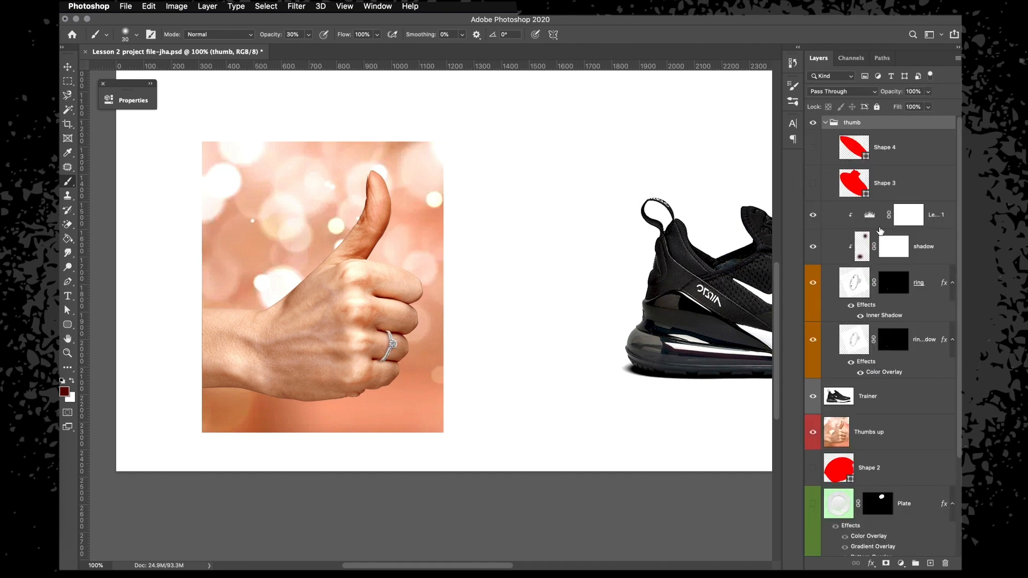
pyautogui.scroll(-4, 880, 230)
pyautogui.scroll(4, 891, 300)
pyautogui.click(880, 434)
pyautogui.moveTo(877, 441); pyautogui.dragTo(877, 383)
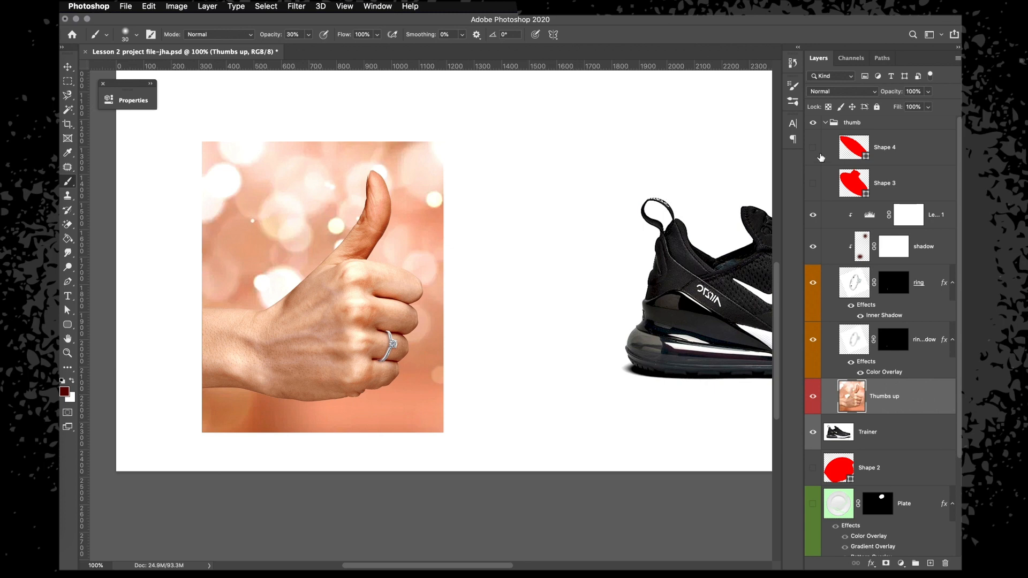
# Collapse the thumb group and check its contents by hiding and showing the whole group.
pyautogui.click(828, 123)
pyautogui.click(814, 124)
pyautogui.click(813, 123)
pyautogui.click(814, 124)
pyautogui.click(814, 124)
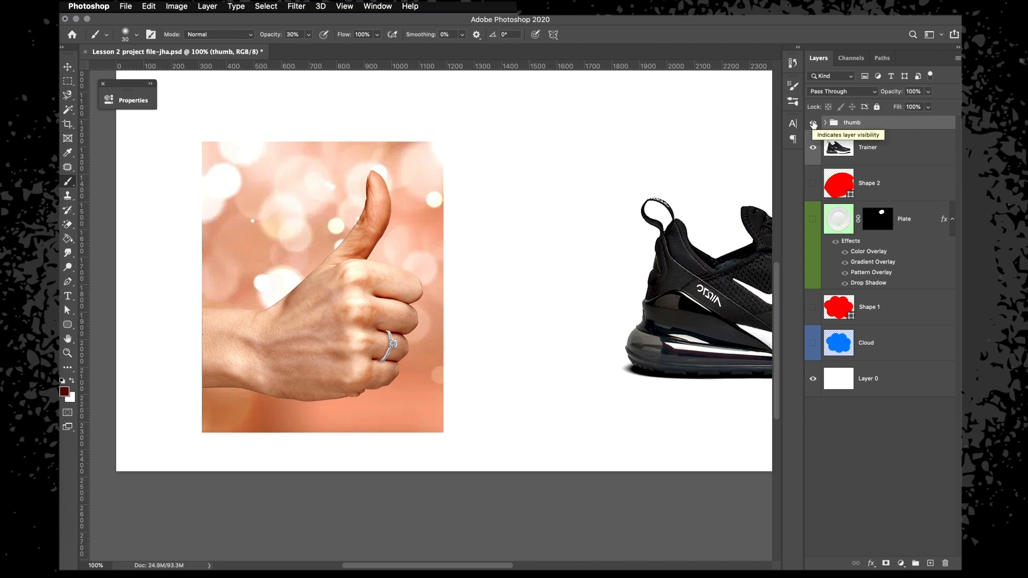
pyautogui.click(814, 124)
pyautogui.click(813, 124)
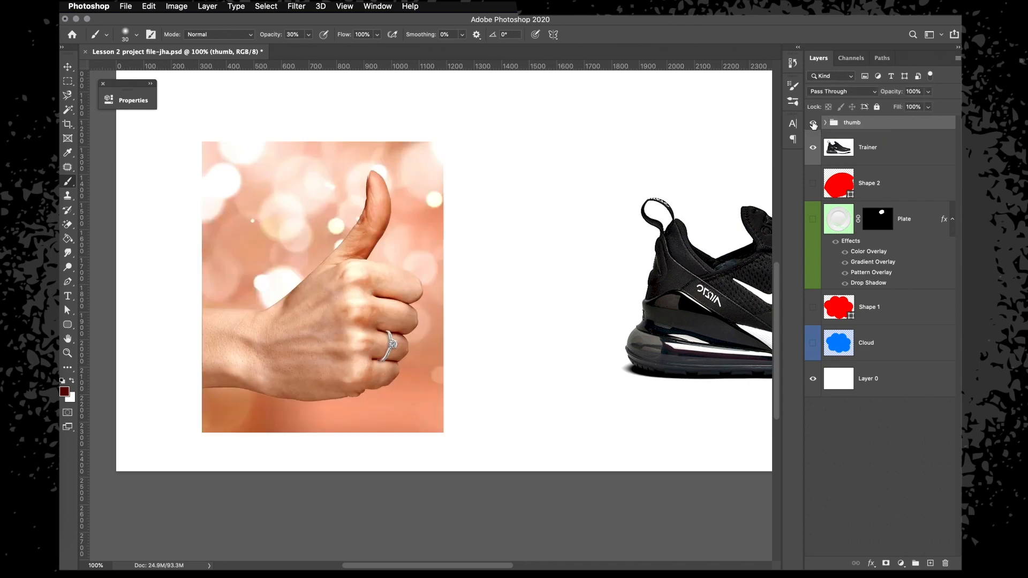
pyautogui.click(813, 123)
pyautogui.click(813, 124)
# Select the Trainer layer for editing and close the floating Properties panel covering the canvas.
pyautogui.hscroll(10, 474, 250)
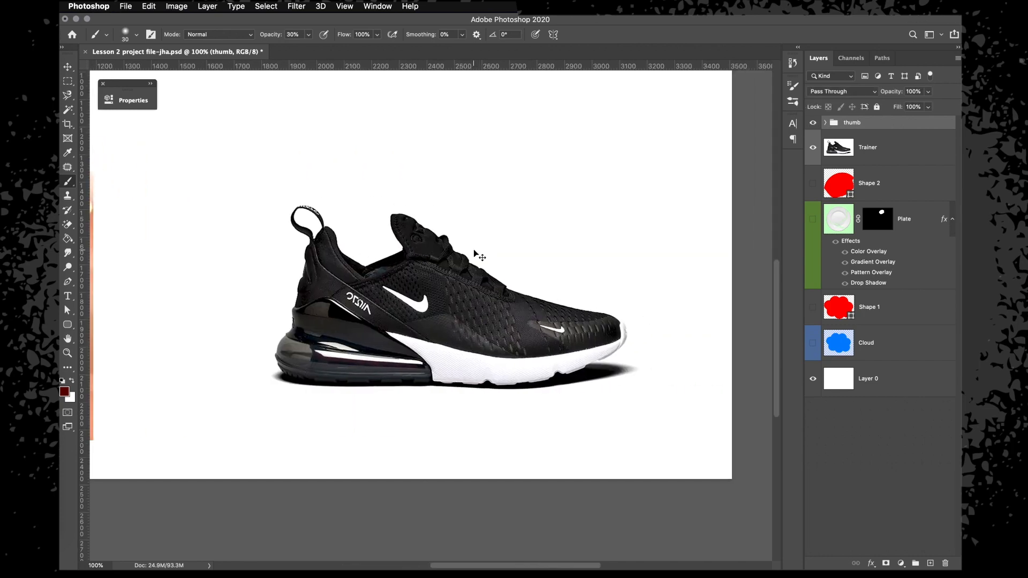
pyautogui.press('super+plus')
pyautogui.press('super+minus')
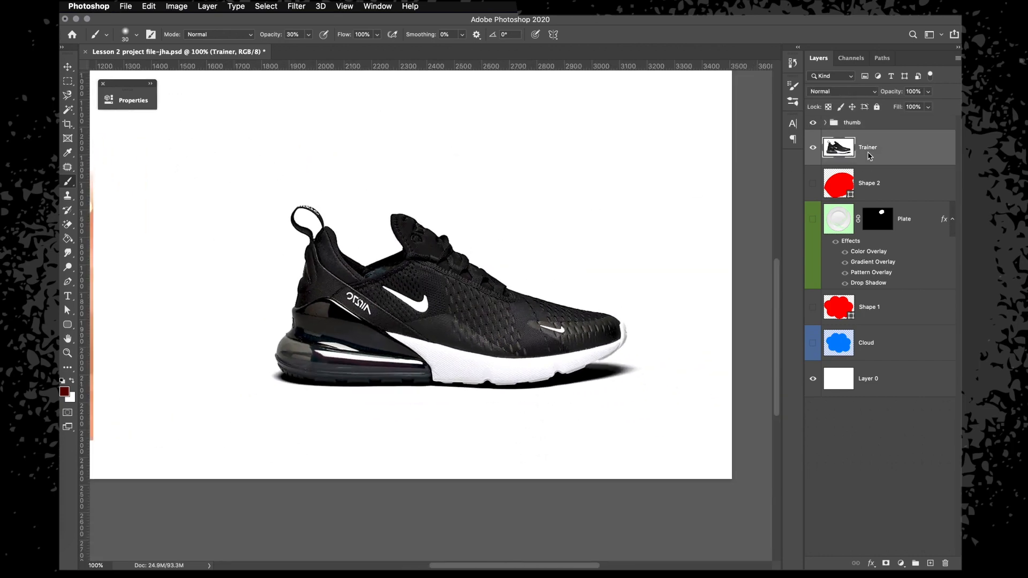
pyautogui.click(869, 156)
pyautogui.press('super+plus')
pyautogui.press('super+minus')
pyautogui.press('super+plus')
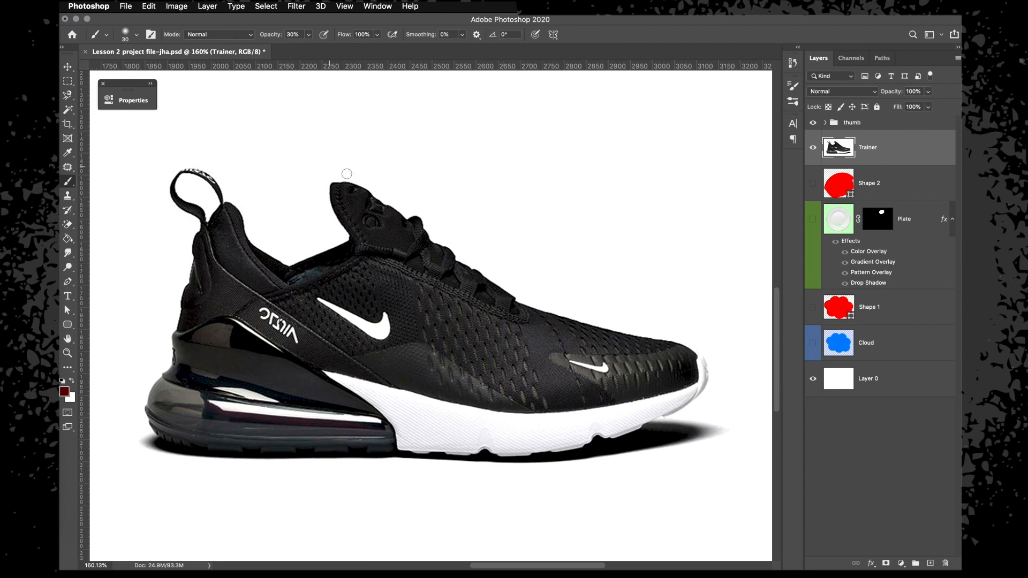
pyautogui.click(103, 84)
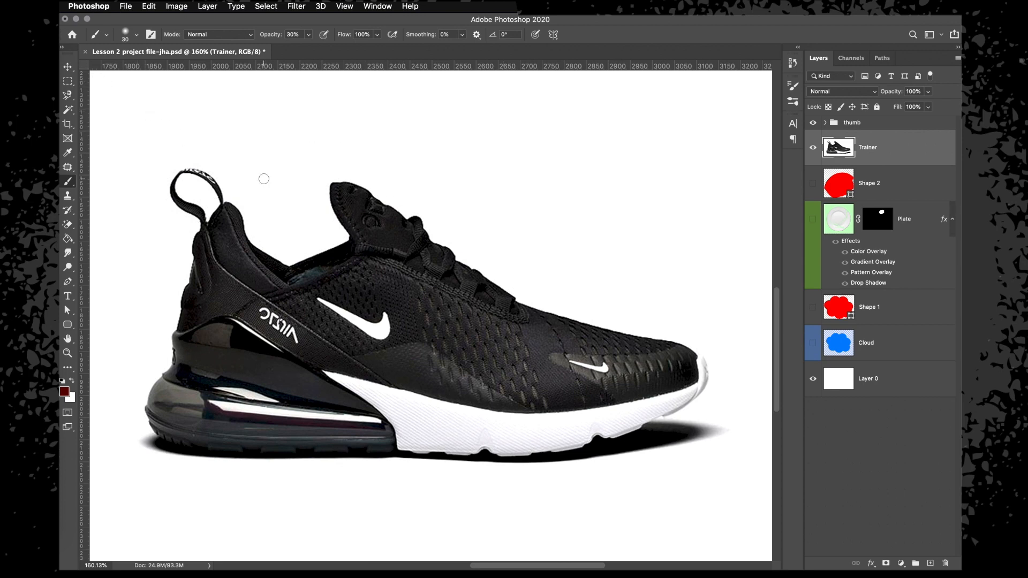
# Activate the Patch tool in Content-Aware mode with Structure 1 and Color 5.
pyautogui.press('v')
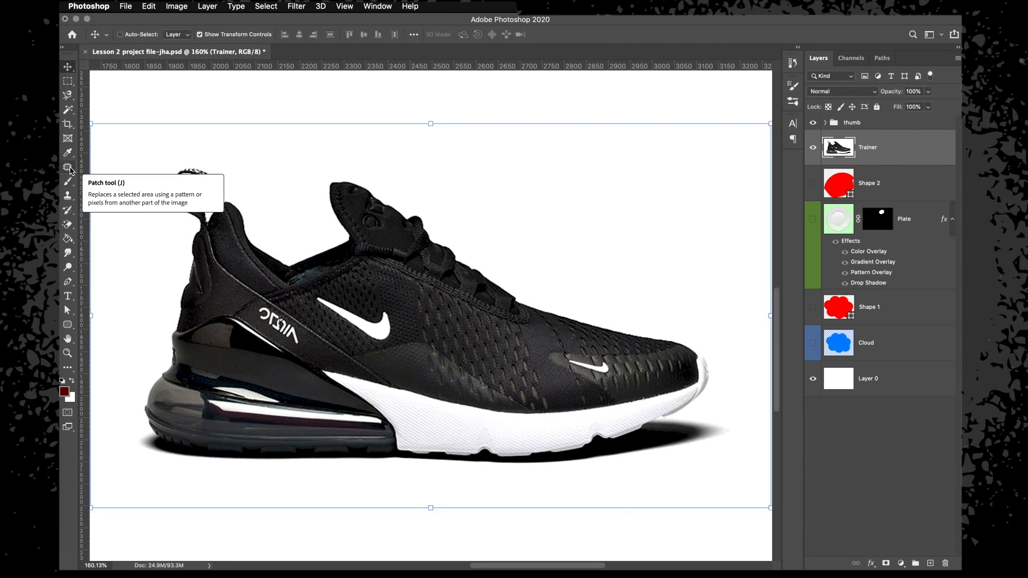
pyautogui.click(68, 168)
pyautogui.press('super+equal')
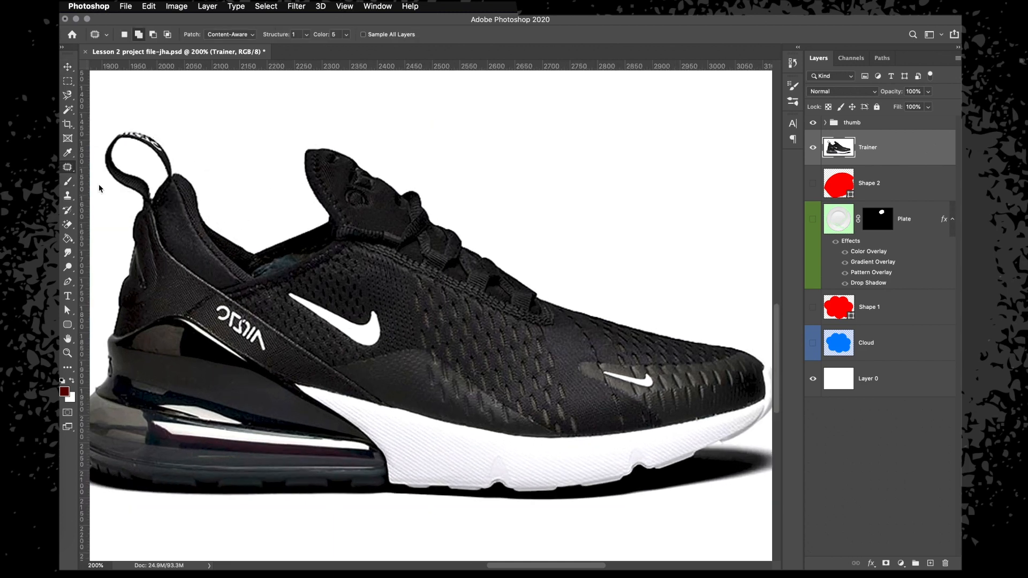
pyautogui.click(250, 38)
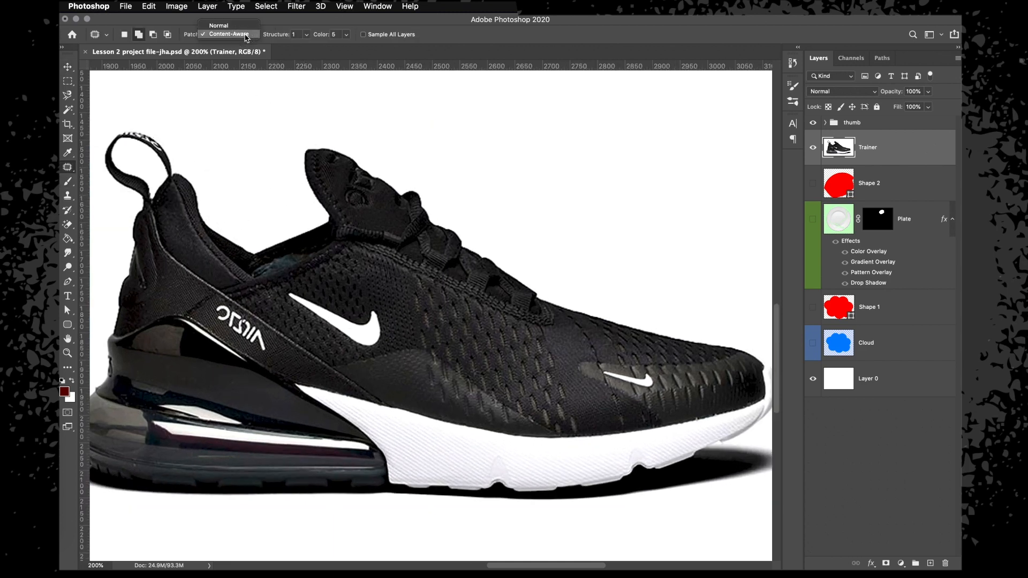
pyautogui.click(246, 34)
pyautogui.click(306, 35)
pyautogui.click(306, 36)
pyautogui.click(348, 34)
pyautogui.click(350, 34)
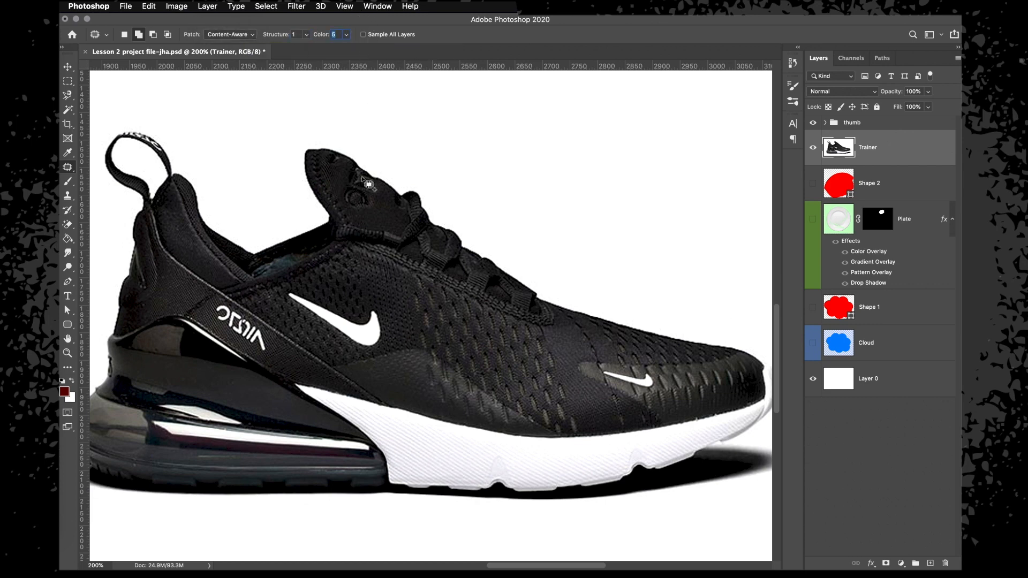
# Patch the large side swoosh and the small toe swoosh out of the trainer using the surrounding mesh texture.
pyautogui.moveTo(327, 296)
pyautogui.mouseDown()
pyautogui.moveTo(280, 296)
pyautogui.moveTo(335, 348)
pyautogui.moveTo(387, 345)
pyautogui.moveTo(380, 303)
pyautogui.moveTo(314, 296)
pyautogui.mouseUp()
pyautogui.moveTo(348, 325); pyautogui.dragTo(347, 308)
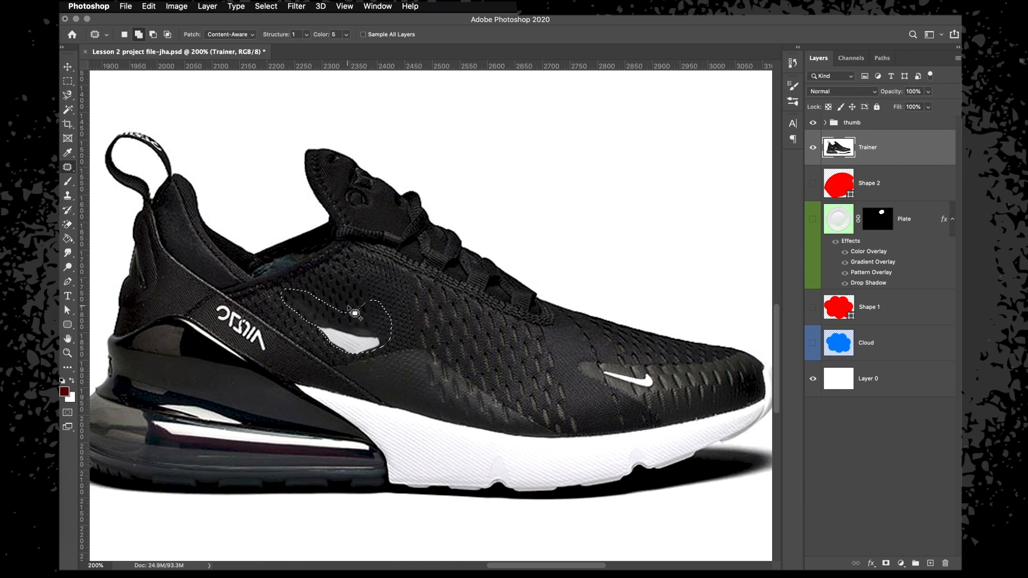
pyautogui.moveTo(358, 339); pyautogui.dragTo(360, 323)
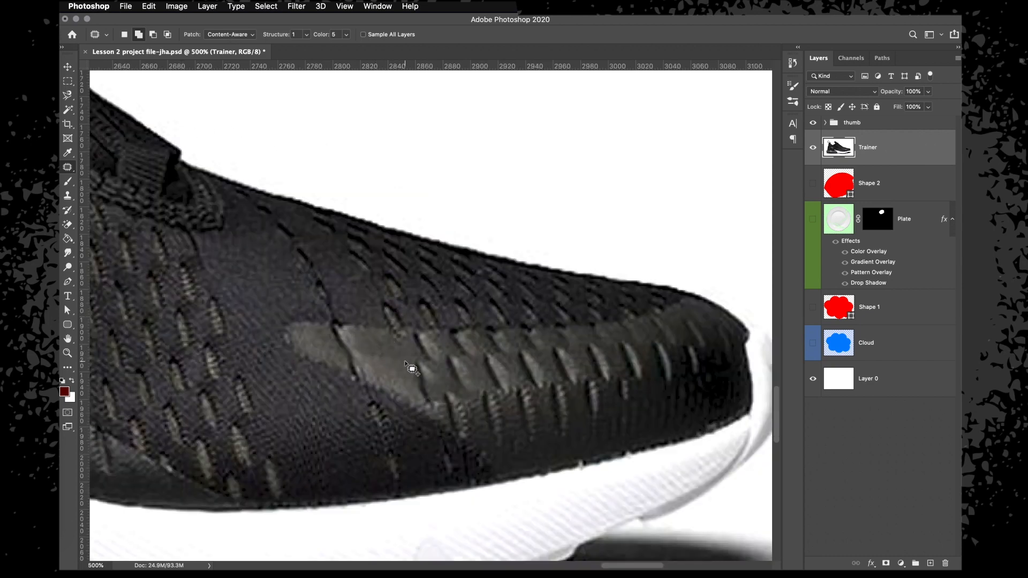
# Switch the Patch tool to Normal mode with Destination and copy a slit mark onto the smooth area of the lighter toe panel.
pyautogui.moveTo(385, 343)
pyautogui.mouseDown()
pyautogui.moveTo(420, 362)
pyautogui.moveTo(450, 399)
pyautogui.moveTo(380, 358)
pyautogui.mouseUp()
pyautogui.press('super+z')
pyautogui.click(239, 35)
pyautogui.click(238, 27)
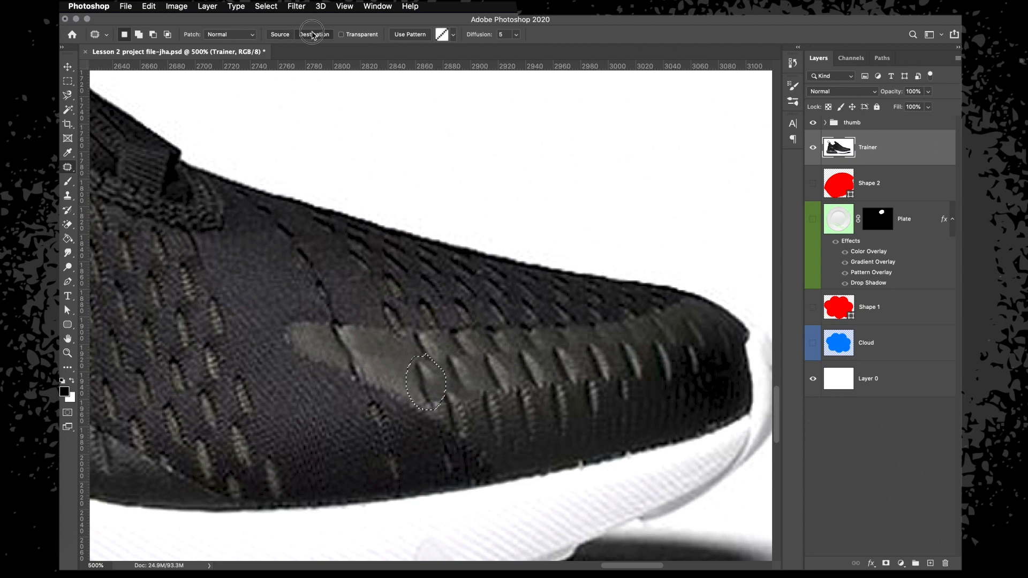
pyautogui.moveTo(440, 394); pyautogui.dragTo(395, 367)
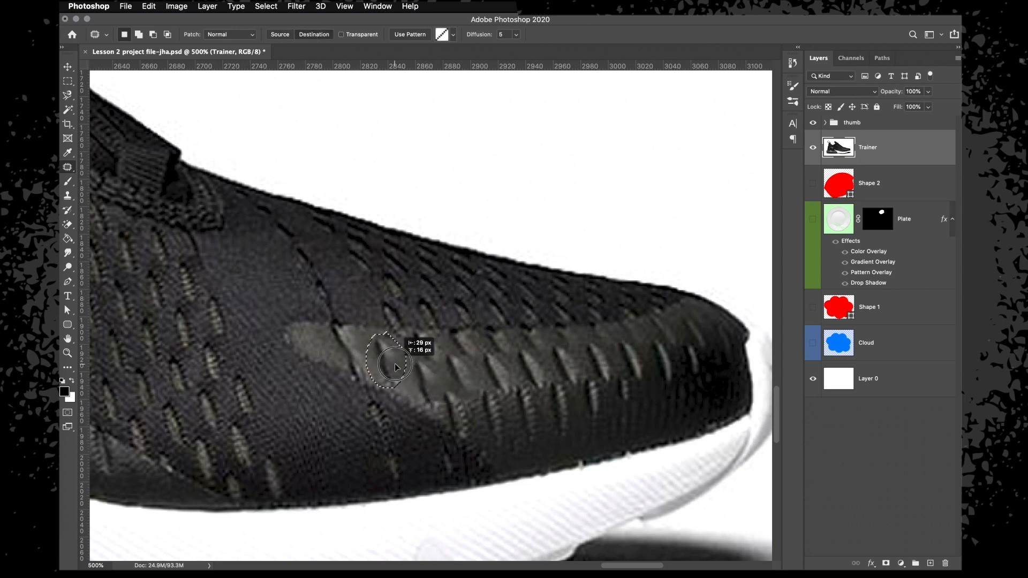
pyautogui.moveTo(395, 367); pyautogui.dragTo(394, 366)
pyautogui.press('super+d')
# Patch another spot at the rear end of the lighter toe panel and clear the selection.
pyautogui.hscroll(2, 549, 401)
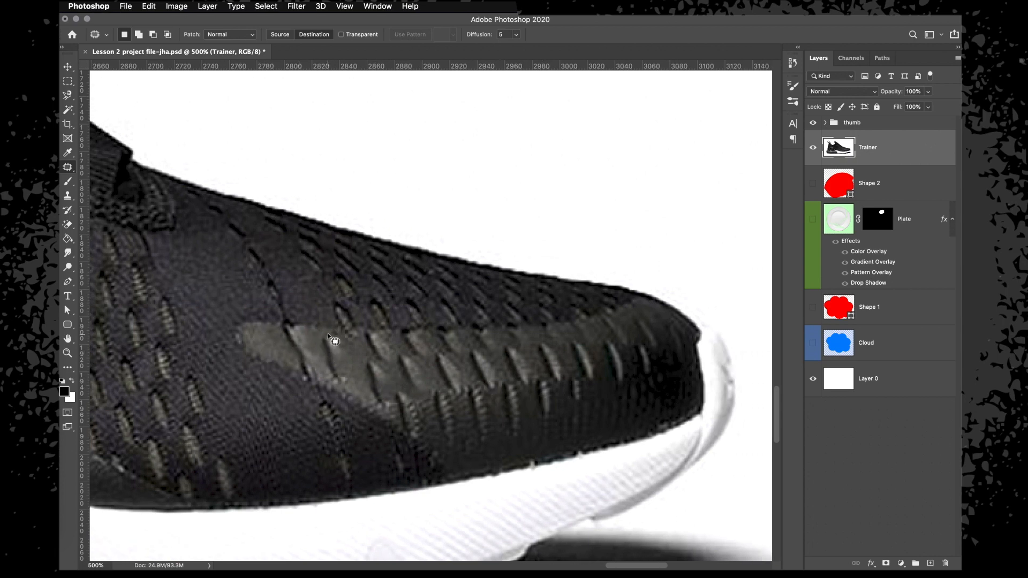
pyautogui.moveTo(336, 337); pyautogui.dragTo(276, 346)
pyautogui.press('super+d')
pyautogui.press('super+minus')
pyautogui.press('super+minus')
pyautogui.press('super+minus')
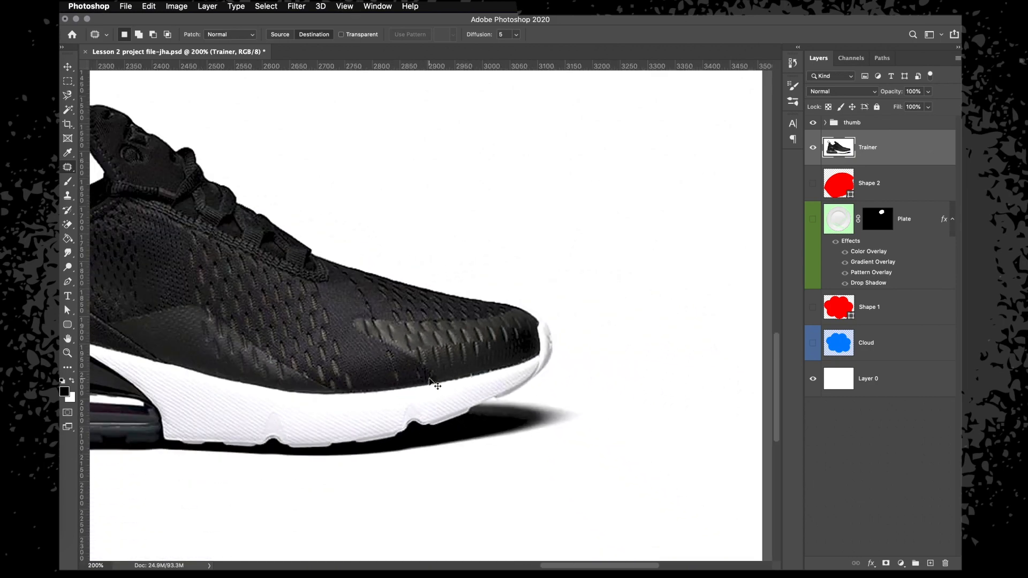
# Outline the white mirrored lettering on the heel strap and patch it out with Content-Aware using plain dark shoe material.
pyautogui.press('super+0')
pyautogui.moveTo(276, 207)
pyautogui.mouseDown()
pyautogui.moveTo(257, 203)
pyautogui.moveTo(249, 241)
pyautogui.moveTo(326, 321)
pyautogui.moveTo(396, 338)
pyautogui.moveTo(391, 266)
pyautogui.moveTo(277, 208)
pyautogui.mouseUp()
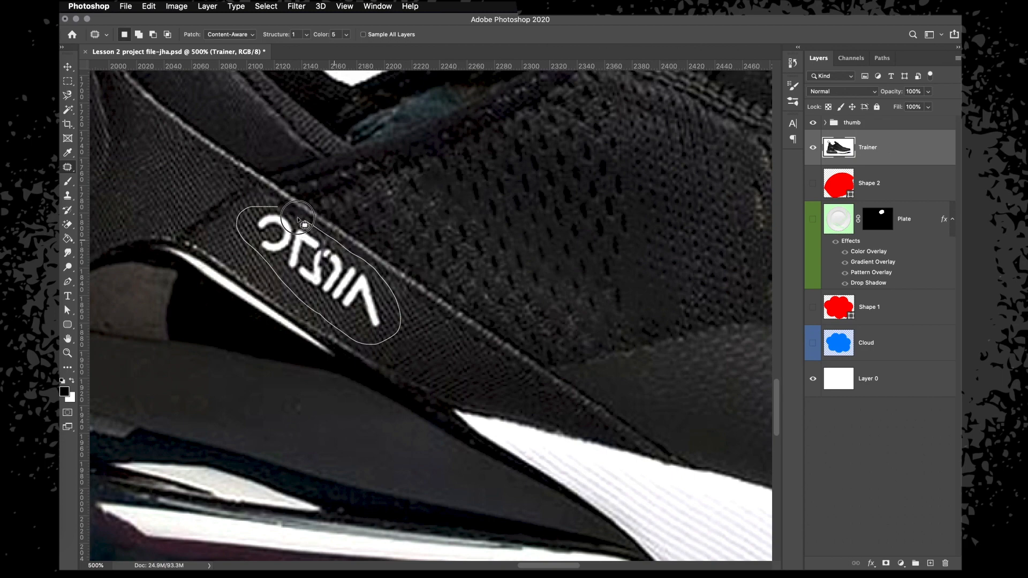
pyautogui.press('super+minus')
pyautogui.press('super+minus')
pyautogui.press('super+minus')
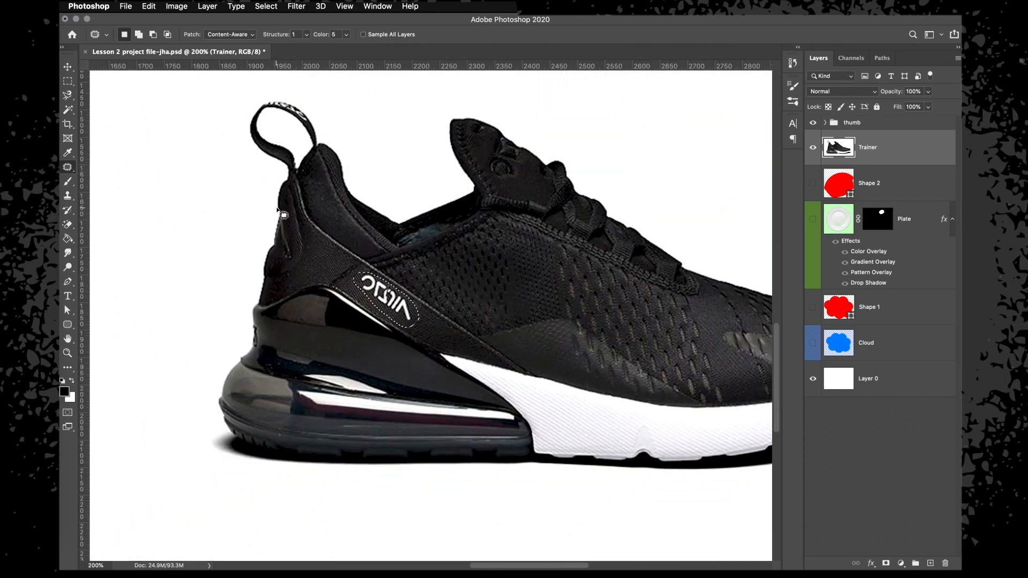
pyautogui.hscroll(6, 327, 265)
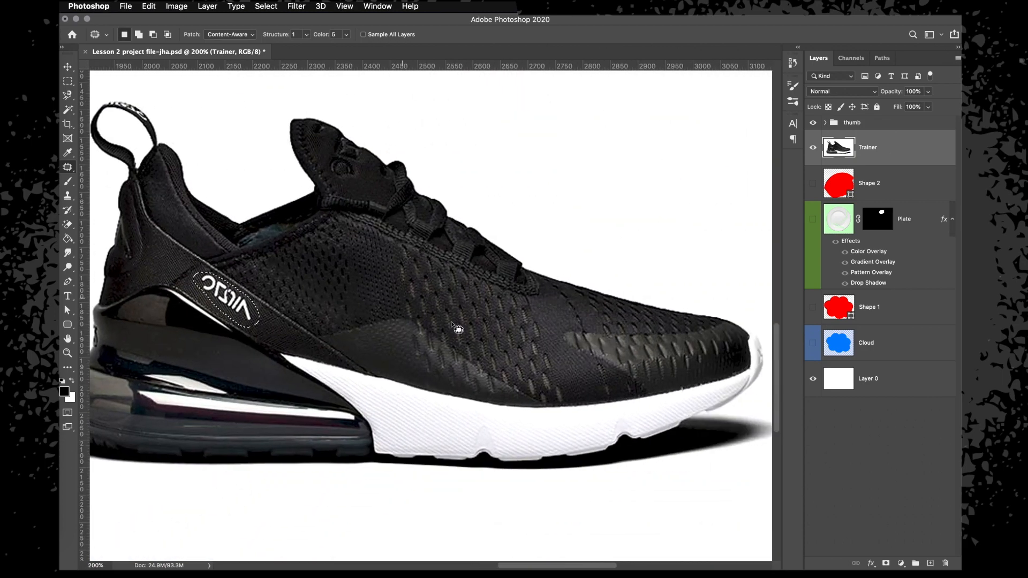
pyautogui.moveTo(231, 299); pyautogui.dragTo(390, 350)
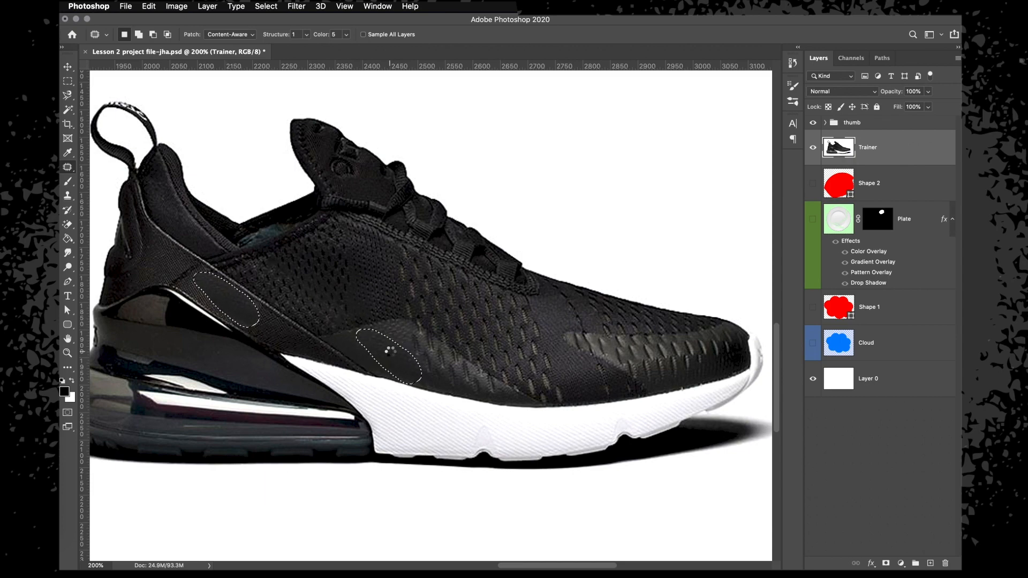
# Patch the embossed lettering out of the trainer's tongue with matching dark fabric.
pyautogui.moveTo(454, 312); pyautogui.dragTo(466, 326)
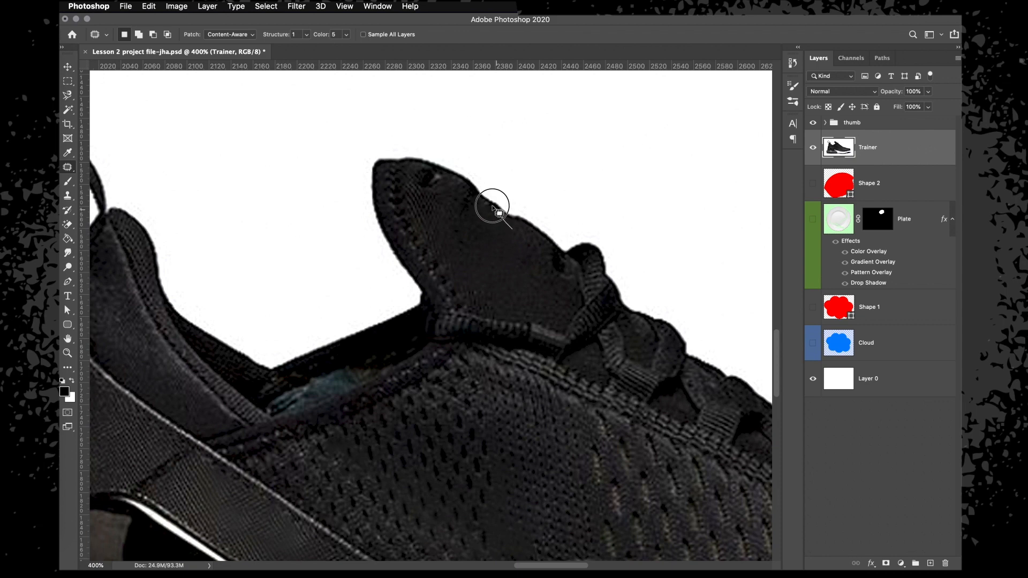
pyautogui.moveTo(493, 207)
pyautogui.mouseDown()
pyautogui.moveTo(475, 184)
pyautogui.moveTo(498, 241)
pyautogui.moveTo(488, 262)
pyautogui.mouseUp()
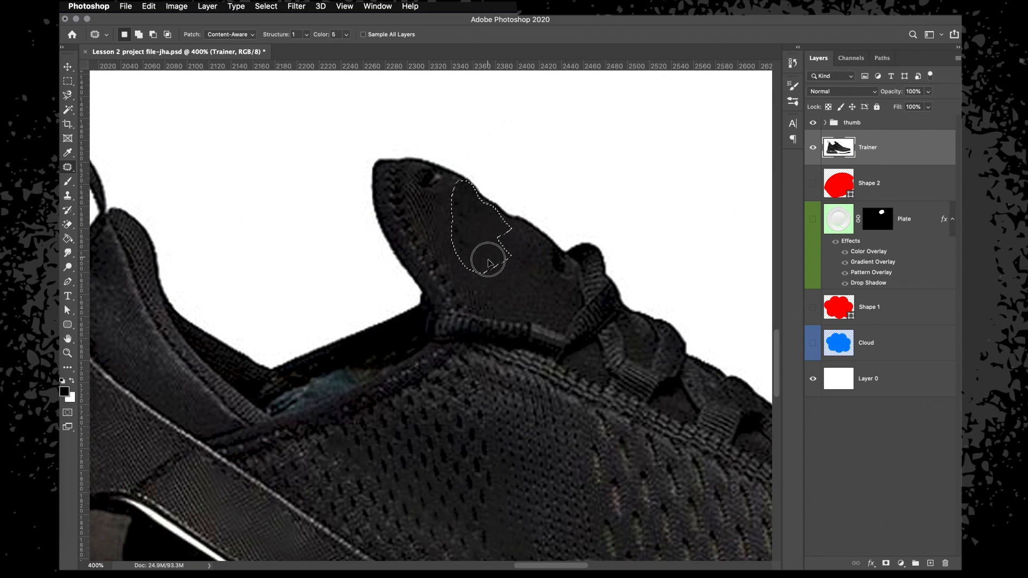
pyautogui.moveTo(455, 180)
pyautogui.mouseDown()
pyautogui.moveTo(412, 168)
pyautogui.moveTo(439, 203)
pyautogui.moveTo(456, 181)
pyautogui.mouseUp()
pyautogui.press('super+1')
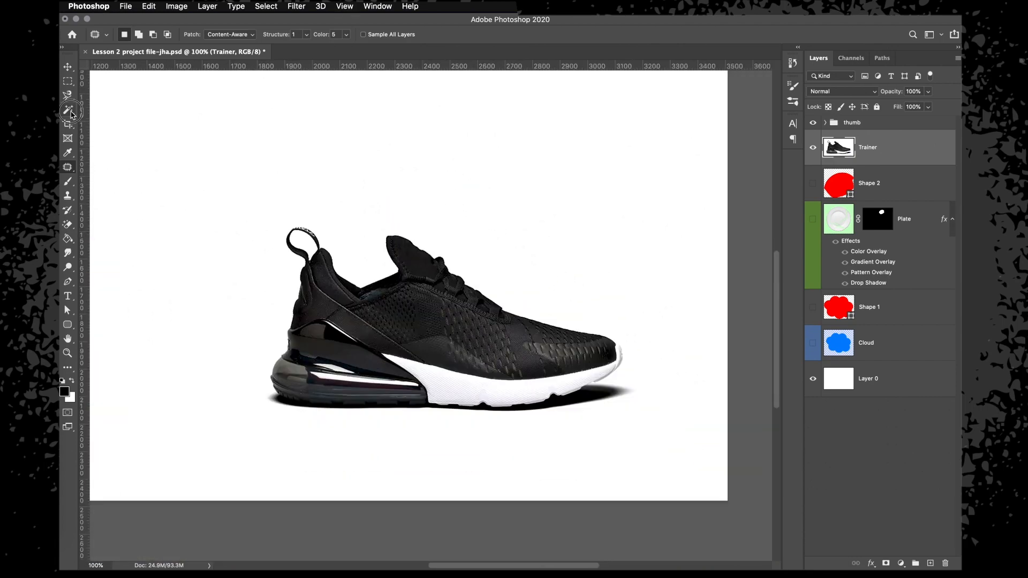
# Select the trainer with Select Subject and inspect the selection edge along the sole and its shadow.
pyautogui.click(70, 112)
pyautogui.click(534, 35)
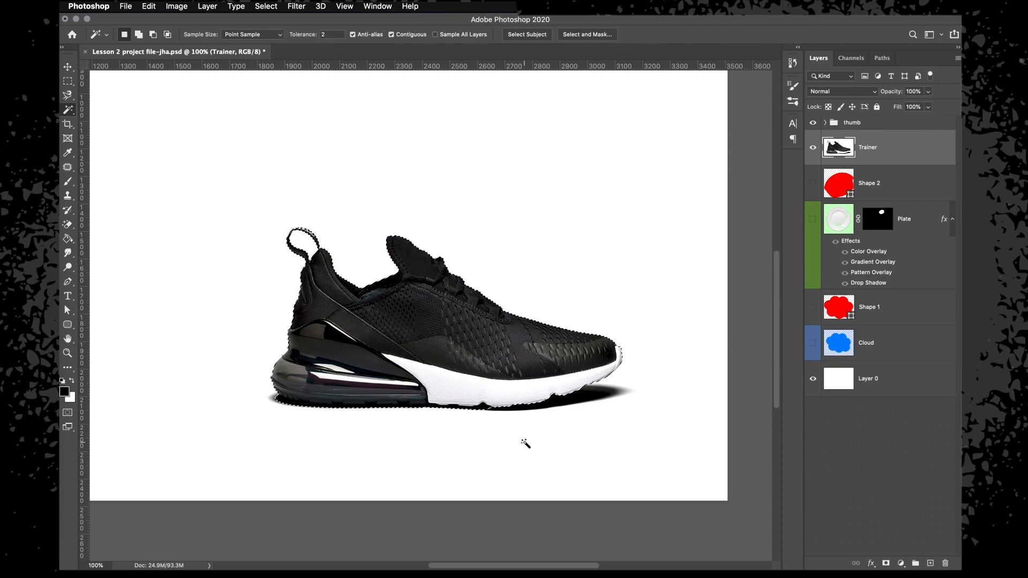
pyautogui.press('super+plus')
pyautogui.press('super+plus')
pyautogui.press('super+plus')
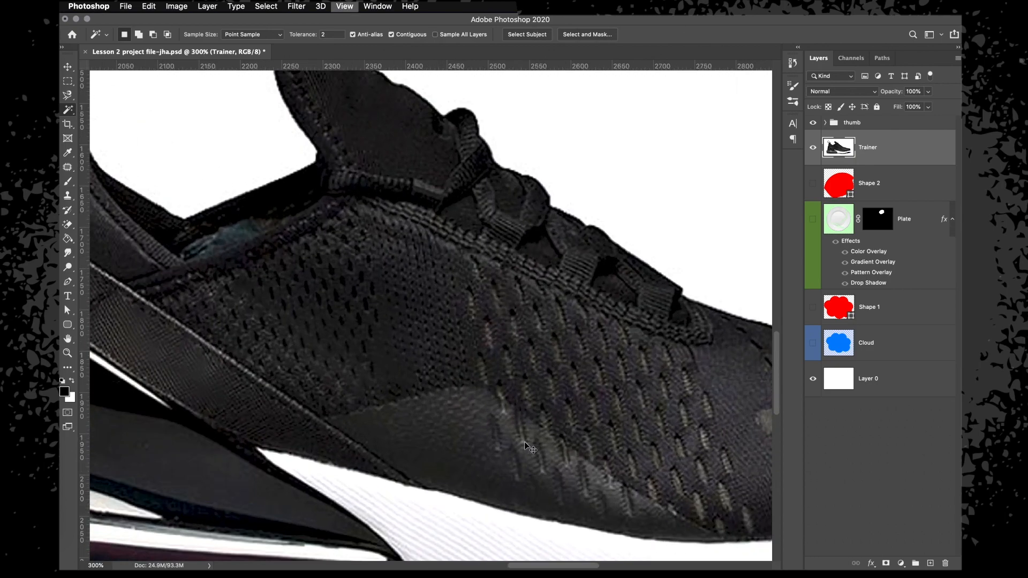
pyautogui.scroll(-8, 525, 443)
pyautogui.hscroll(-6, 525, 443)
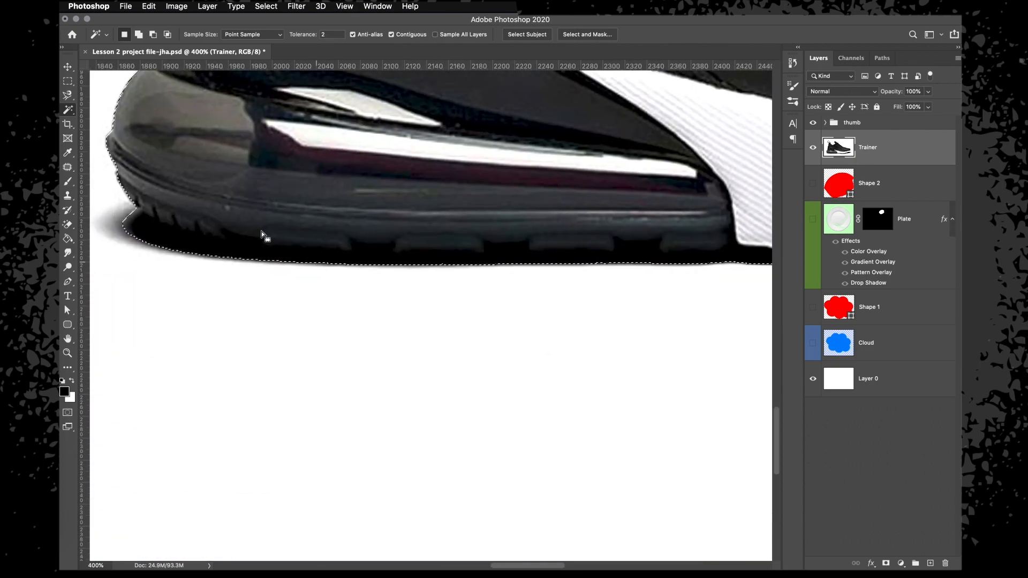
pyautogui.press('super+minus')
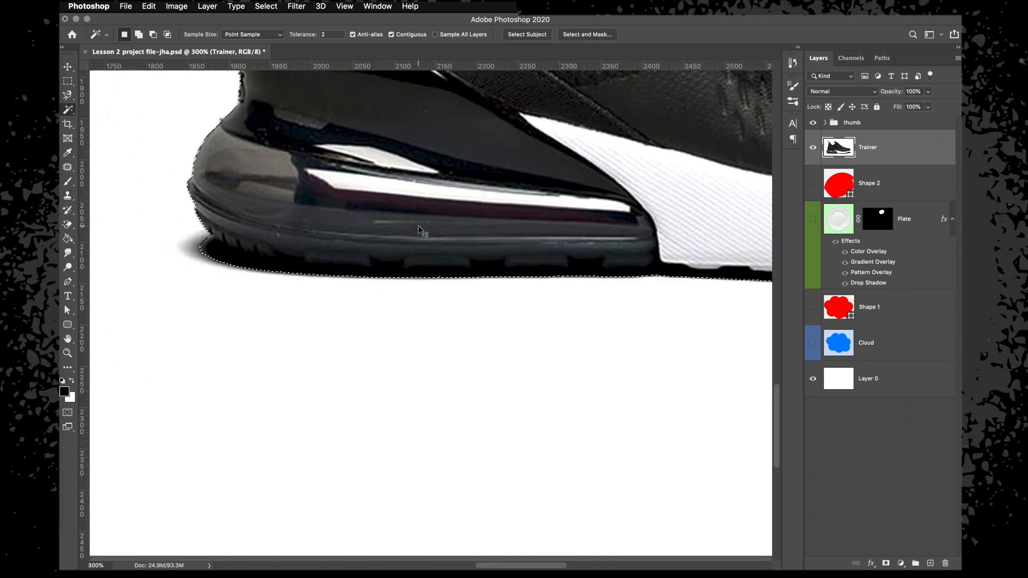
pyautogui.press('super+1')
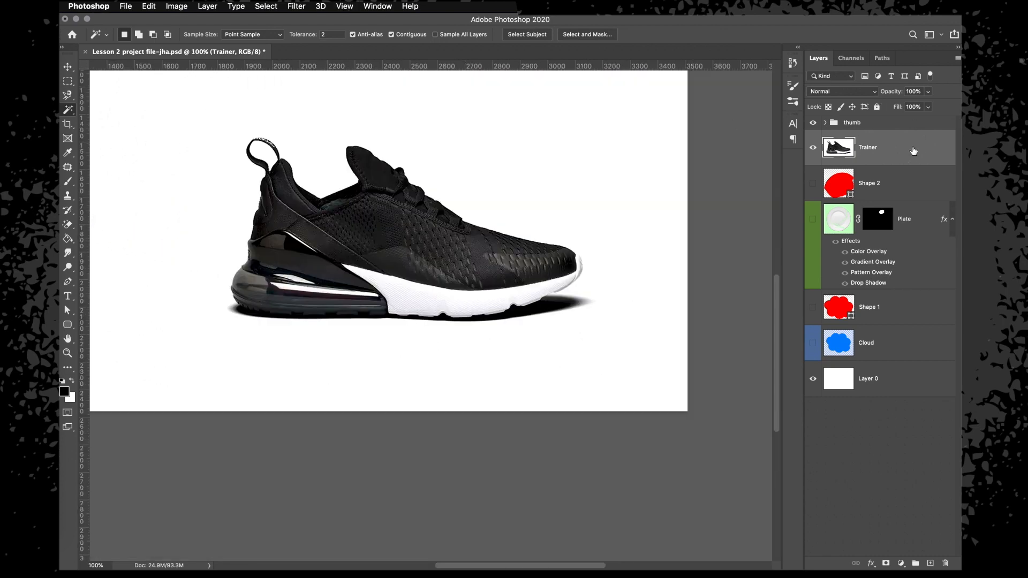
# Duplicate the Trainer layer as Trainer copy and hide the original Trainer layer.
pyautogui.press('super+j')
pyautogui.click(845, 178)
pyautogui.rightClick(904, 164)
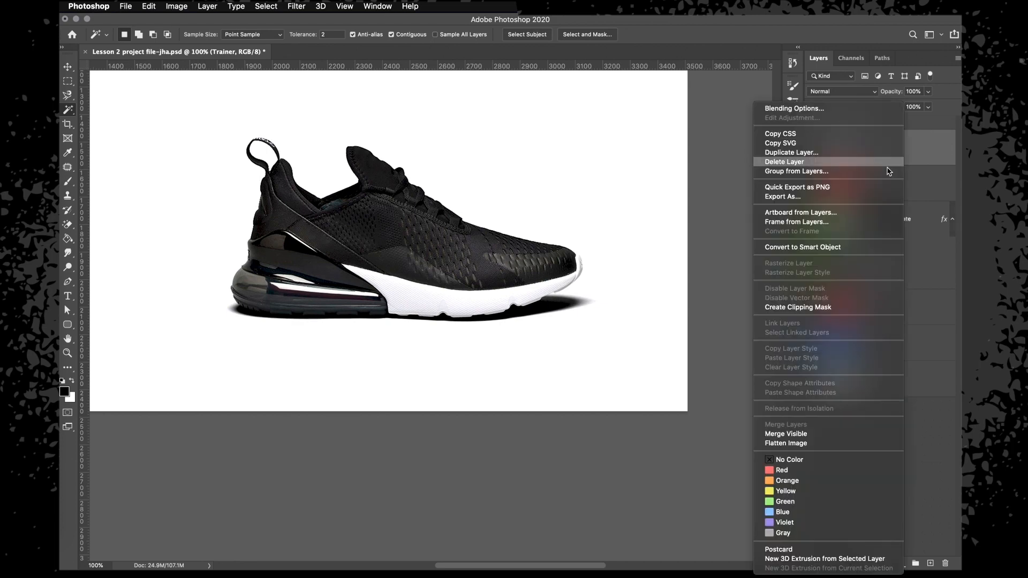
pyautogui.click(793, 152)
pyautogui.click(609, 259)
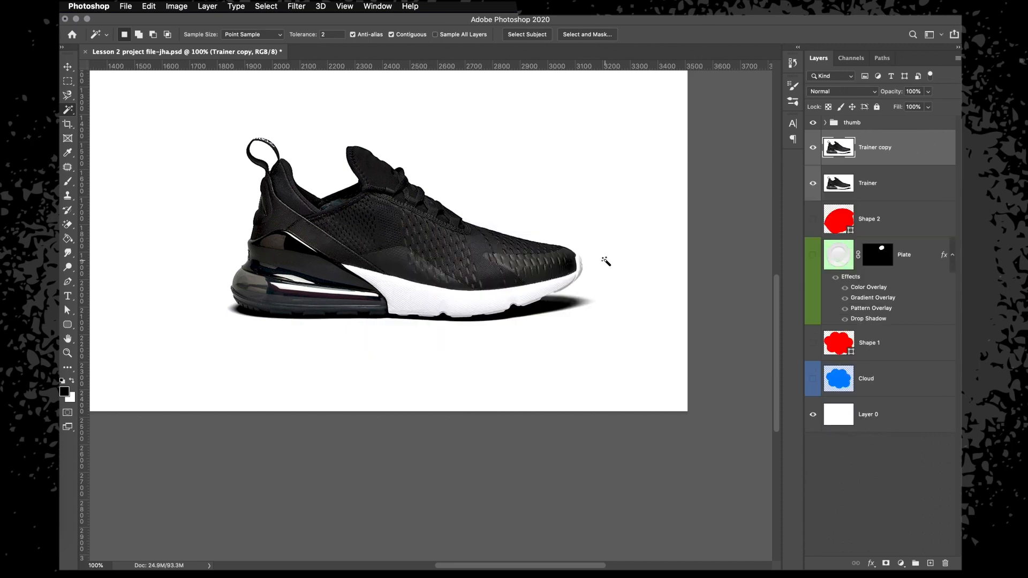
pyautogui.click(814, 184)
# Select the trainer with Select Subject and add a layer mask from the selection to the Trainer copy layer.
pyautogui.press('super+plus')
pyautogui.scroll(10, 314, 336)
pyautogui.hscroll(-5, 313, 337)
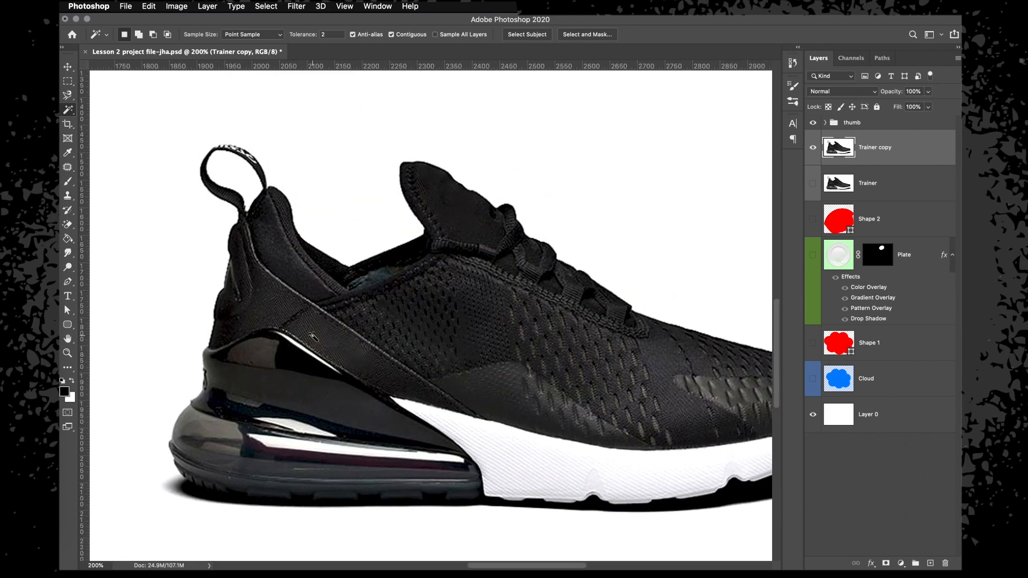
pyautogui.hscroll(5, 313, 337)
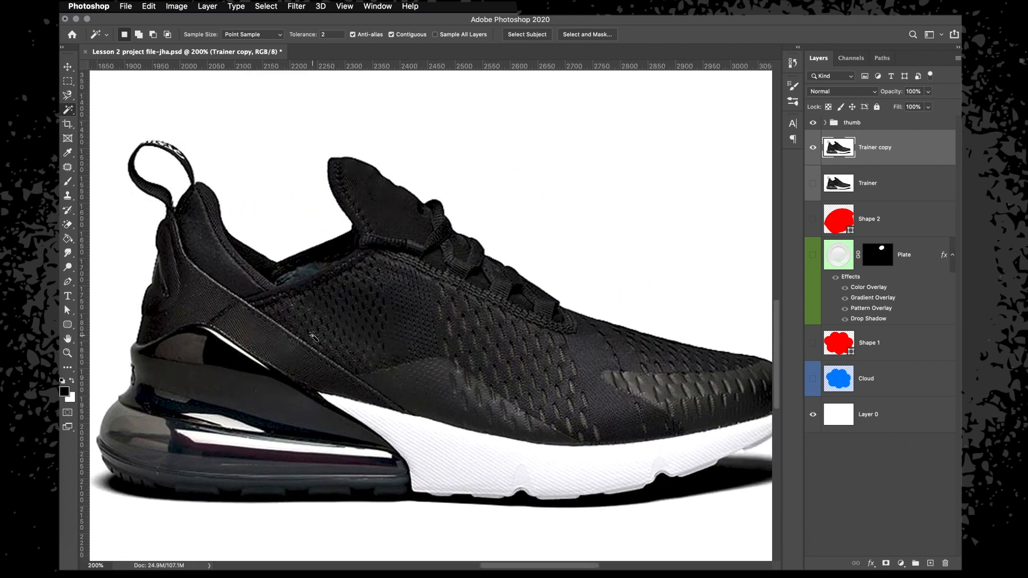
pyautogui.click(530, 34)
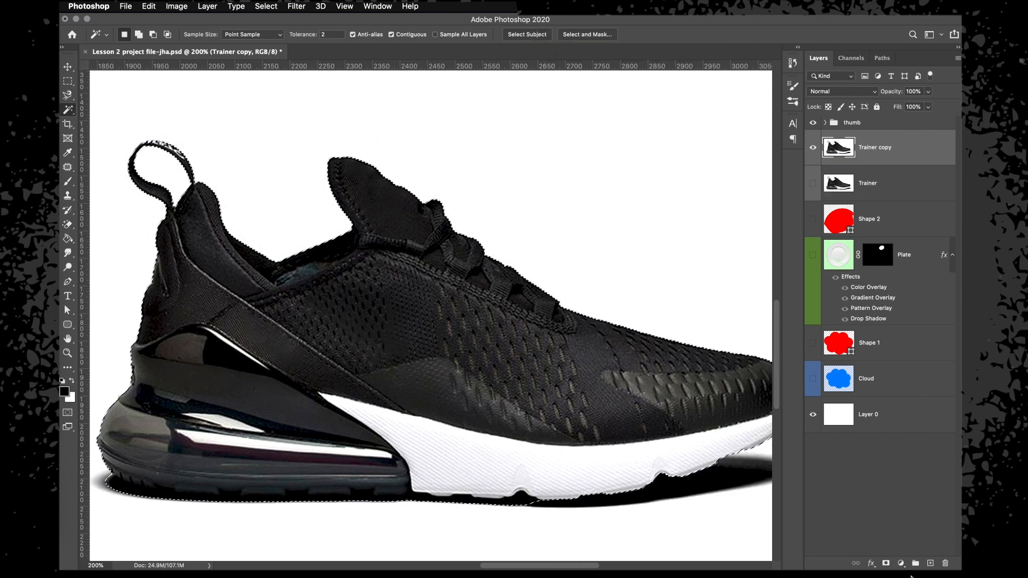
pyautogui.click(886, 563)
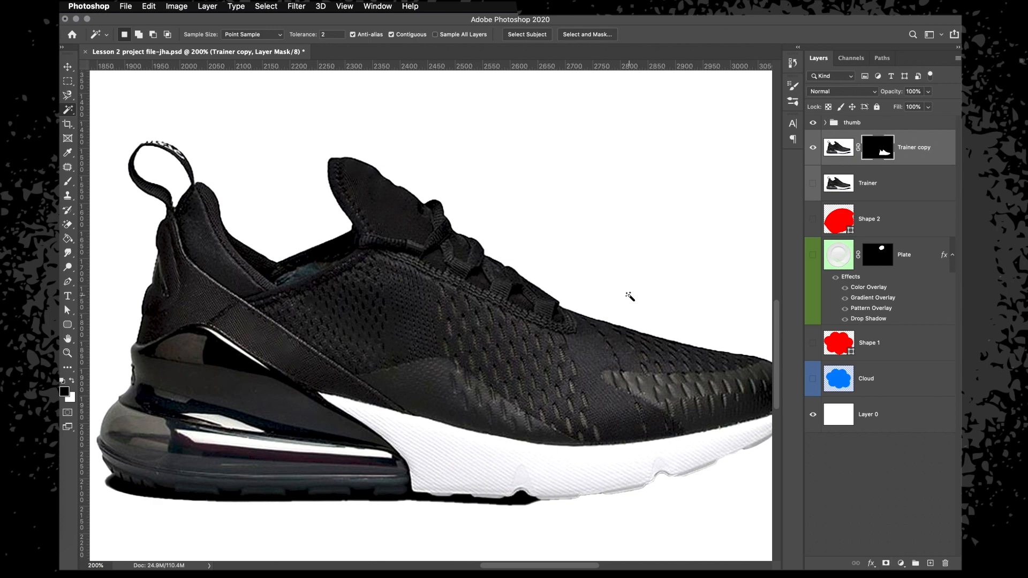
# Trace the underside of the sole from the heel along the tread notches as a black-filled Pen shape.
pyautogui.scroll(-2, 510, 470)
pyautogui.hscroll(-4, 418, 466)
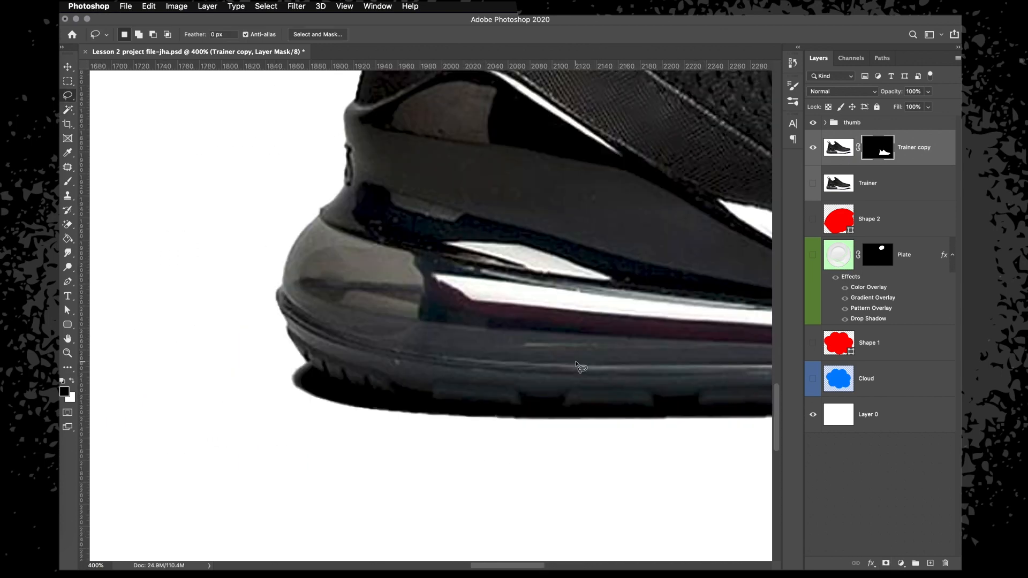
pyautogui.hscroll(5, 576, 364)
pyautogui.press('p')
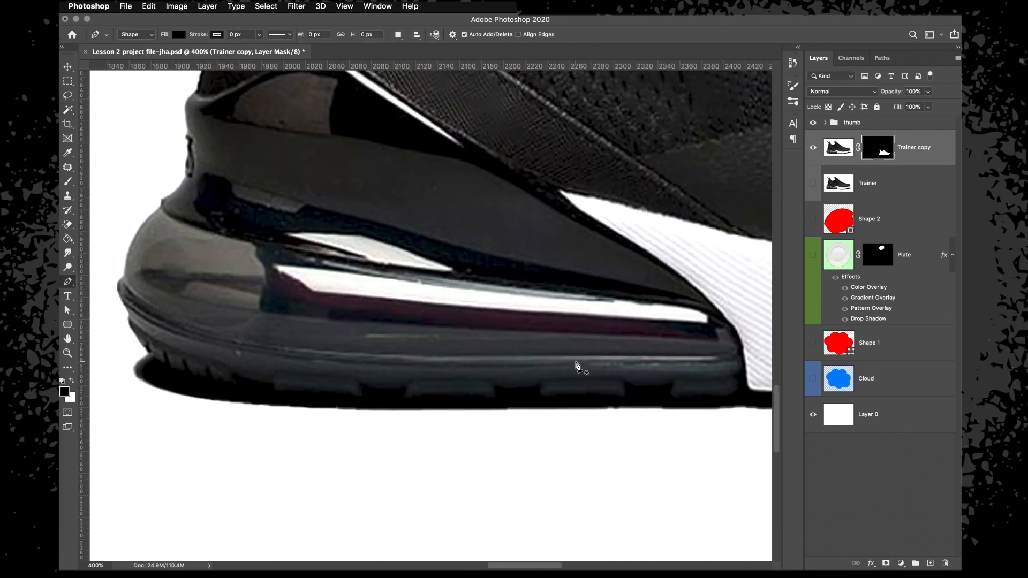
pyautogui.click(138, 353)
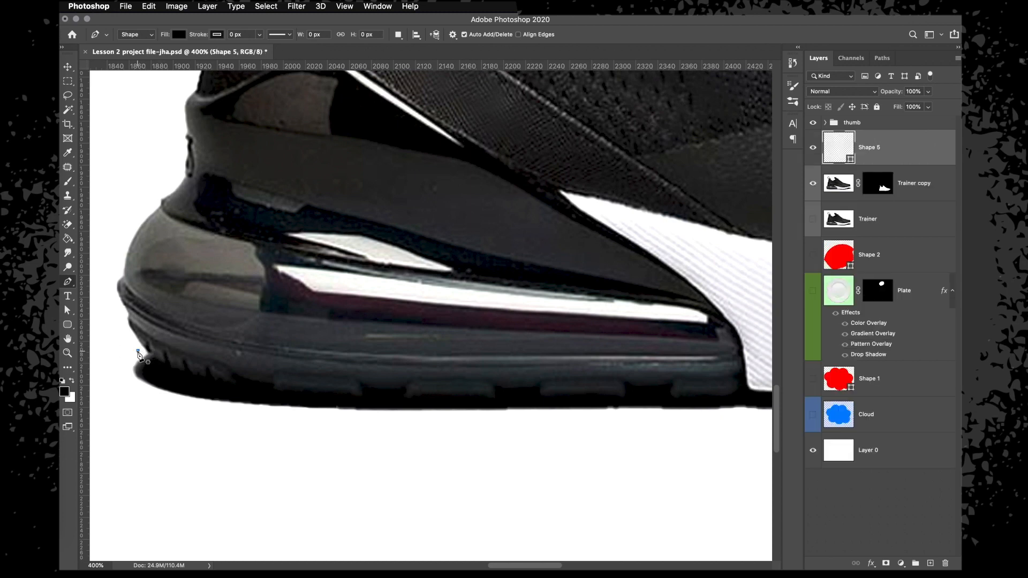
pyautogui.click(150, 354)
pyautogui.moveTo(231, 387); pyautogui.dragTo(288, 396)
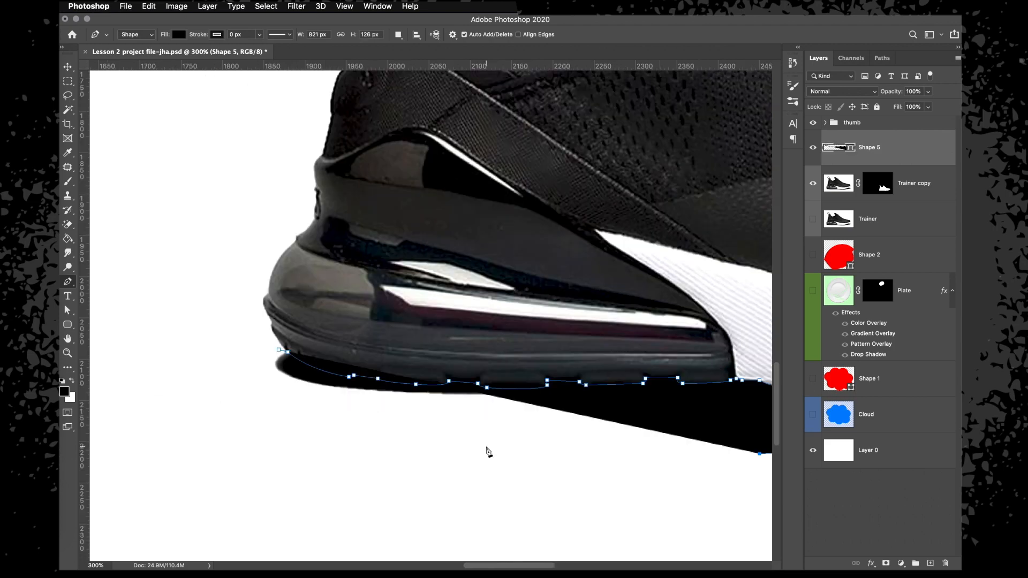
# Continue the Pen shape around the shadow below and behind the heel and close it.
pyautogui.click(392, 463)
pyautogui.press('super+minus')
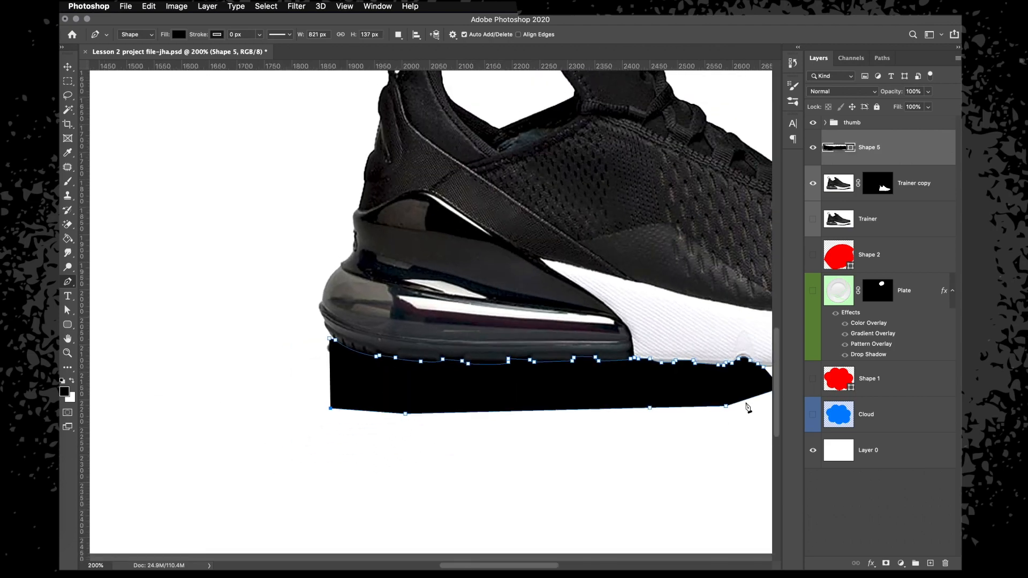
pyautogui.click(240, 324)
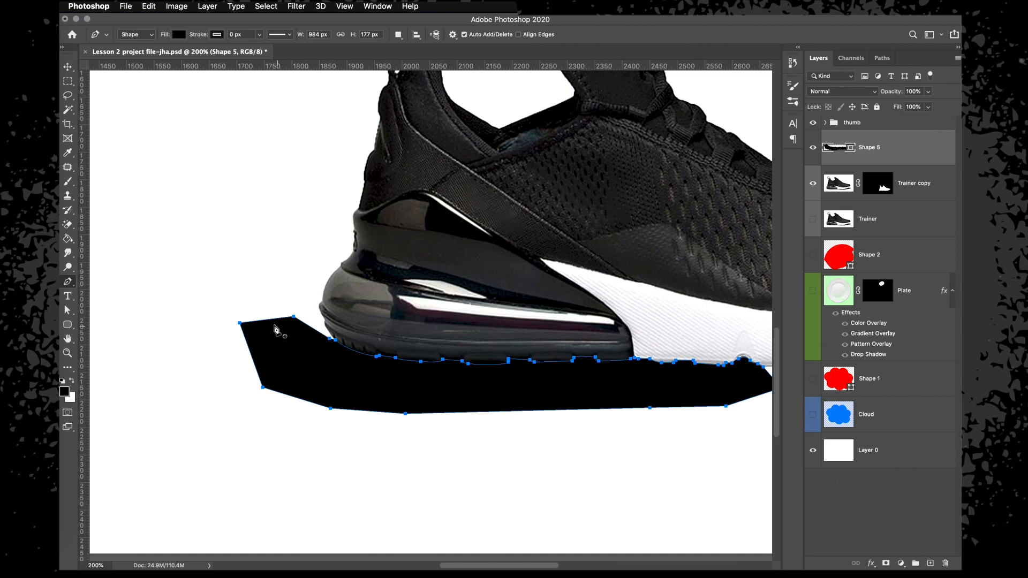
pyautogui.moveTo(649, 406); pyautogui.dragTo(431, 401)
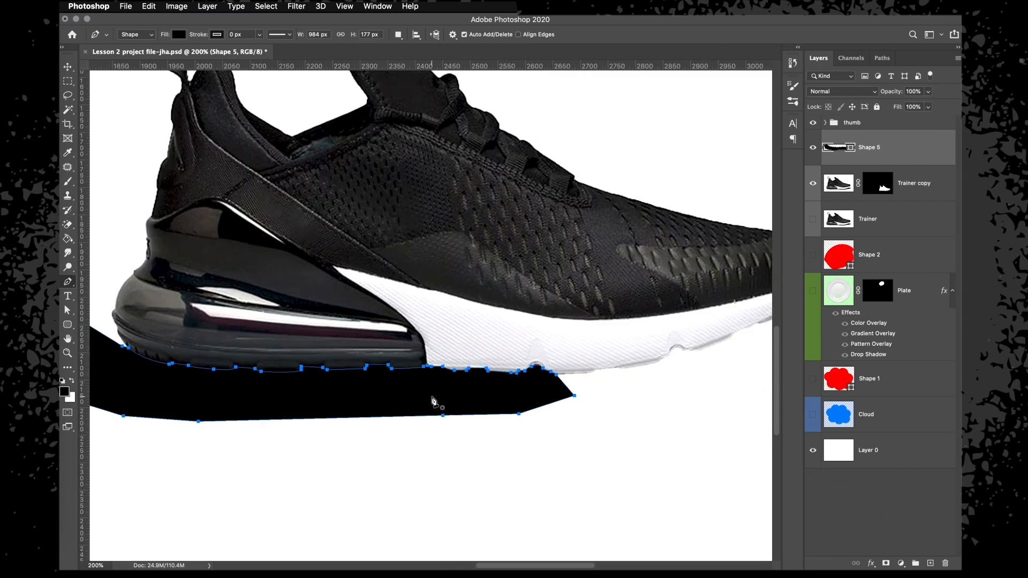
# Load the Shape 5 outline as a selection, hide Shape 5 and target the Trainer copy layer mask.
pyautogui.hscroll(-5, 609, 262)
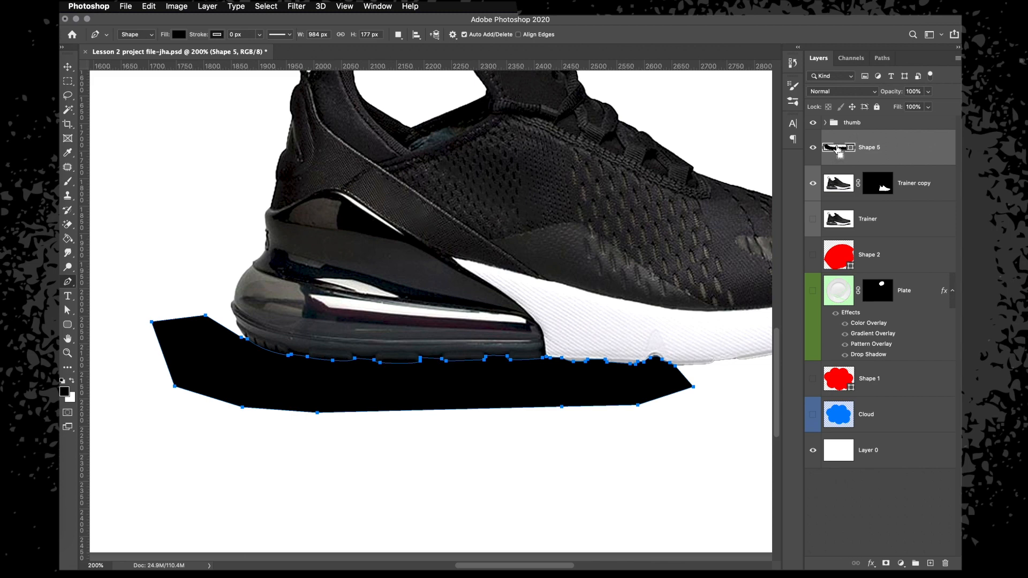
pyautogui.keyDown('ctrl'); pyautogui.click(839, 150); pyautogui.keyUp('ctrl')
pyautogui.click(813, 148)
pyautogui.click(877, 185)
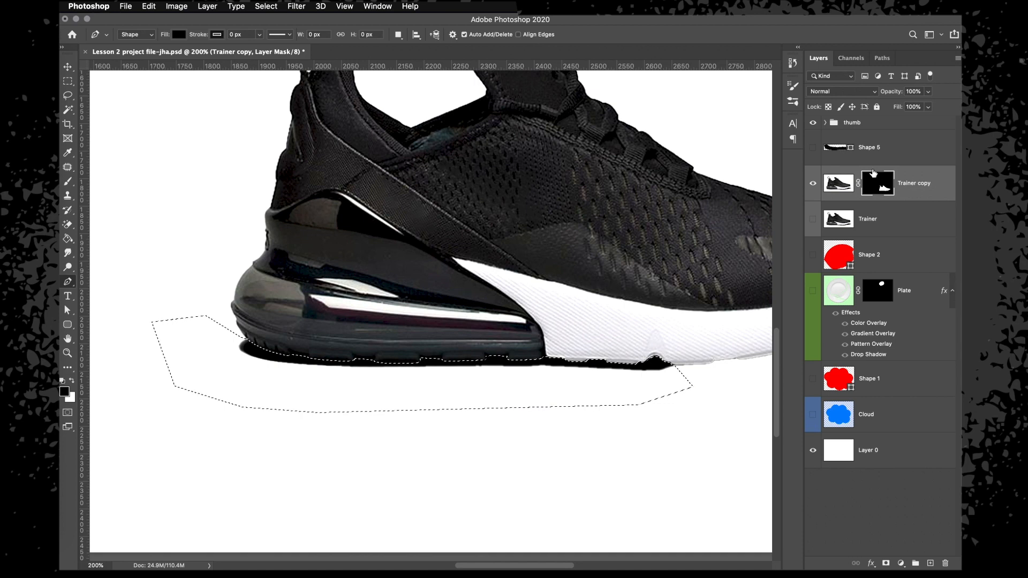
# Mask out the shadow inside the selection under the sole with a black 125 px brush at 100% opacity, and deselect.
pyautogui.press('b')
pyautogui.press(']')
pyautogui.press(']')
pyautogui.press(']')
pyautogui.press(']')
pyautogui.press(']')
pyautogui.press(']')
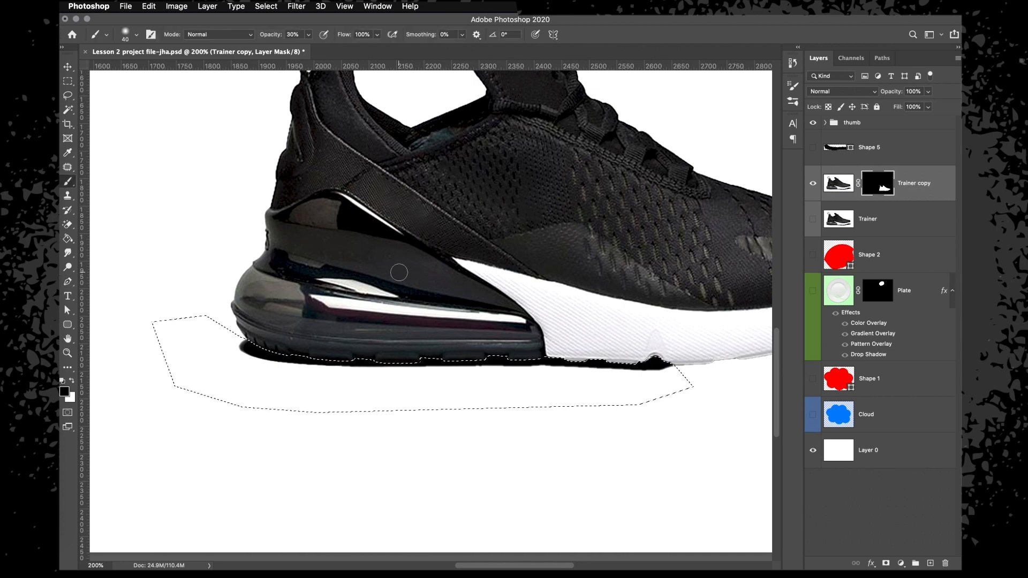
pyautogui.click(66, 394)
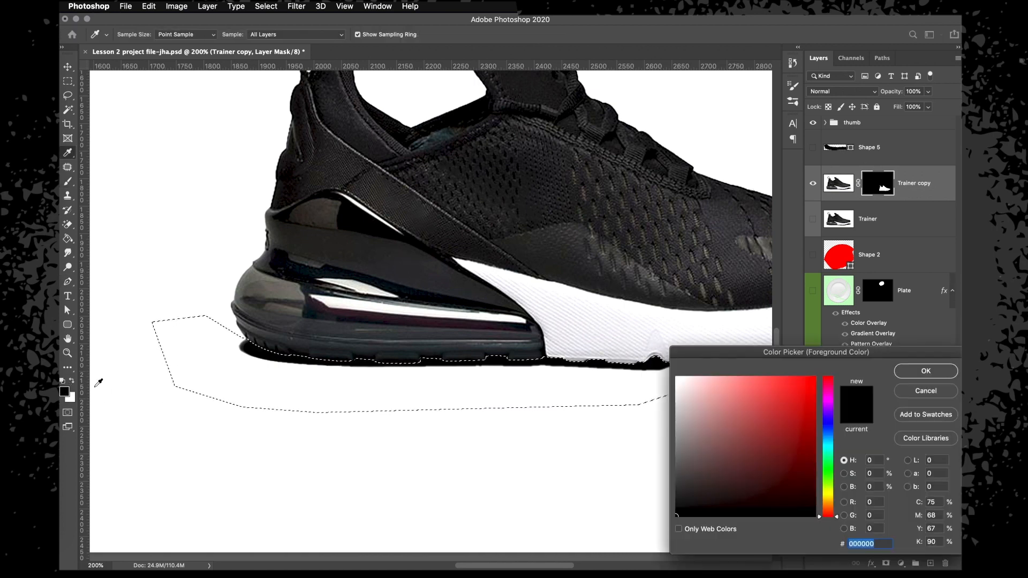
pyautogui.press('Return')
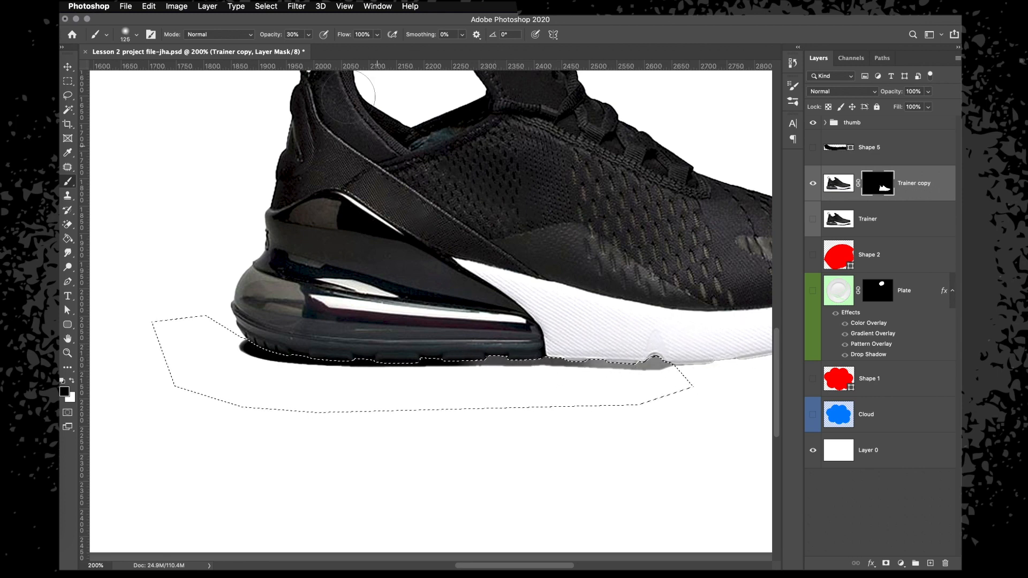
pyautogui.click(310, 35)
pyautogui.moveTo(310, 51); pyautogui.dragTo(384, 40)
pyautogui.click(384, 24)
pyautogui.press('1')
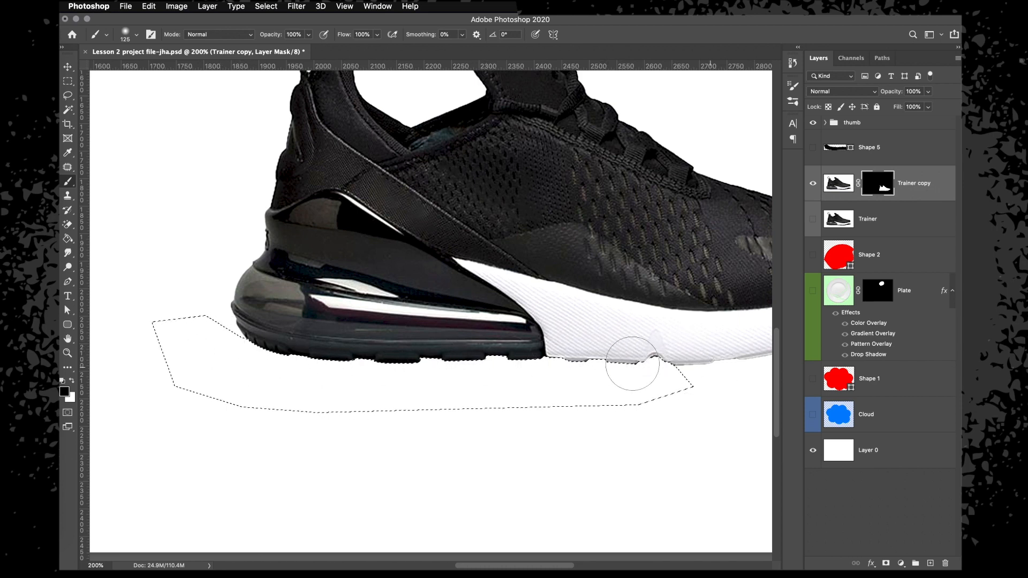
pyautogui.press('super+d')
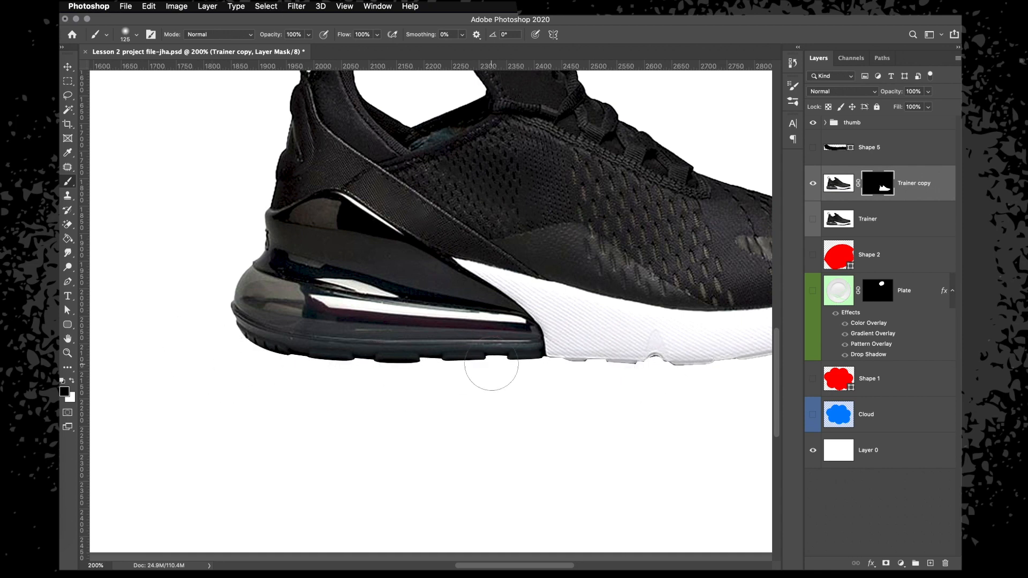
# Disable the Trainer copy layer mask to compare the shoe with its original shadow, and enable the mask again.
pyautogui.rightClick(873, 194)
pyautogui.click(859, 194)
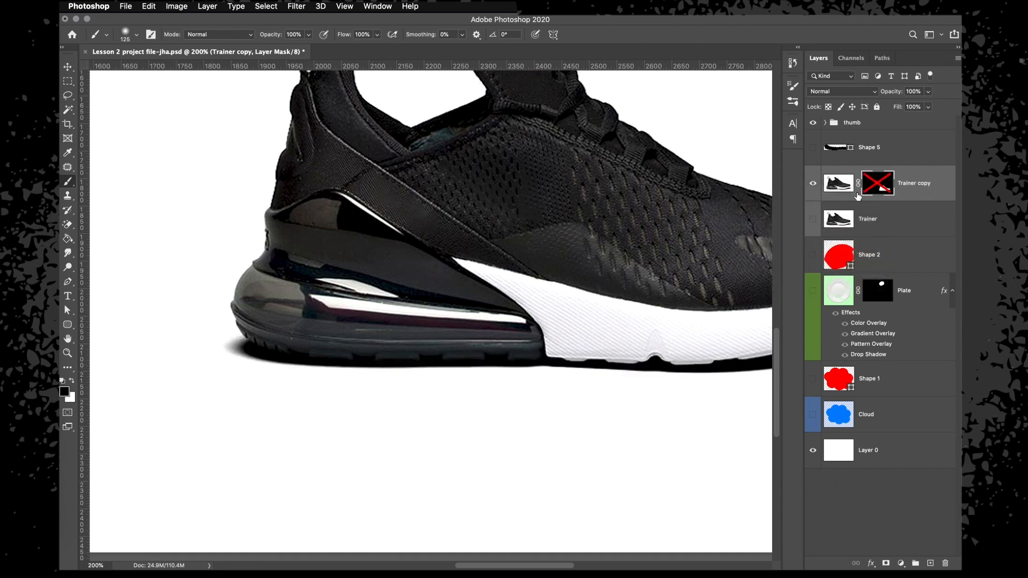
pyautogui.press('super+minus')
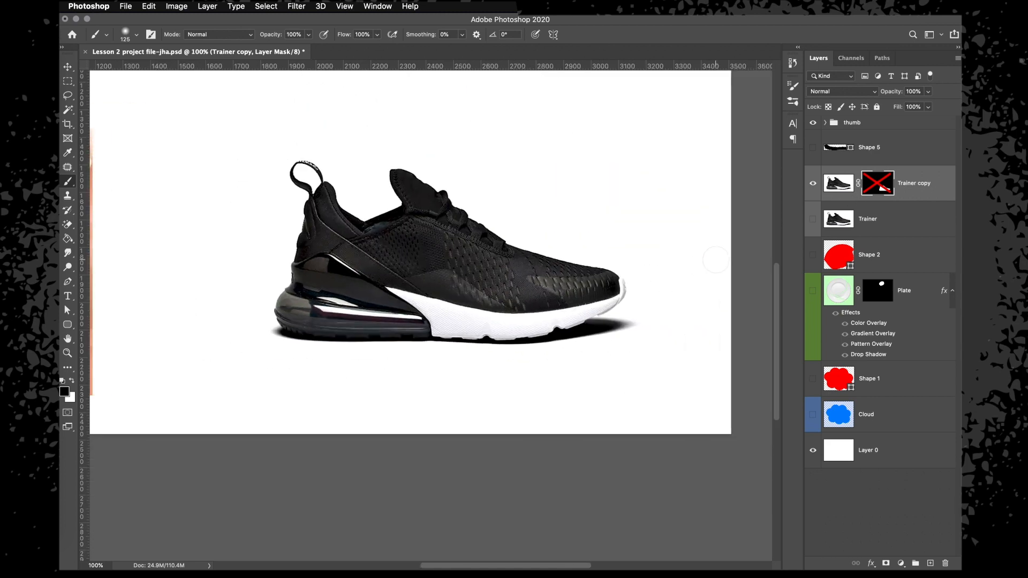
pyautogui.rightClick(874, 187)
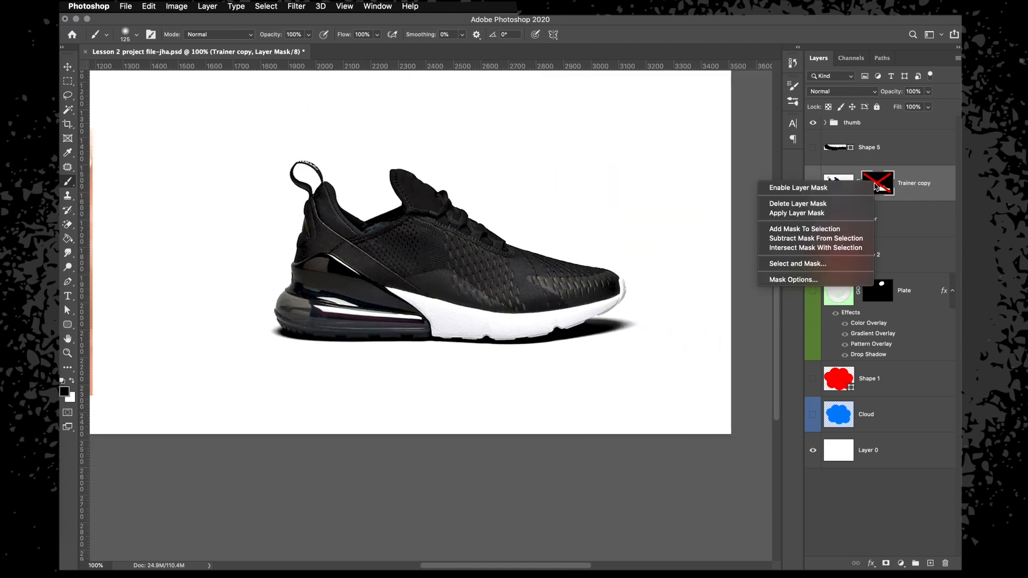
pyautogui.click(836, 189)
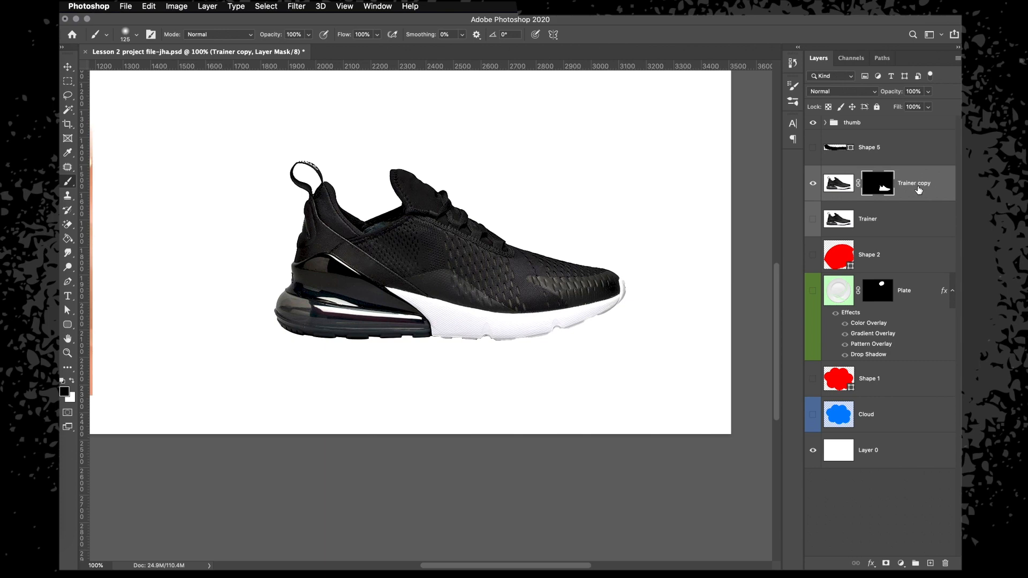
# Add an empty layer above the Trainer layer and stamp a test dab beside the heel with a flattened 125 px soft brush.
pyautogui.click(905, 219)
pyautogui.click(931, 559)
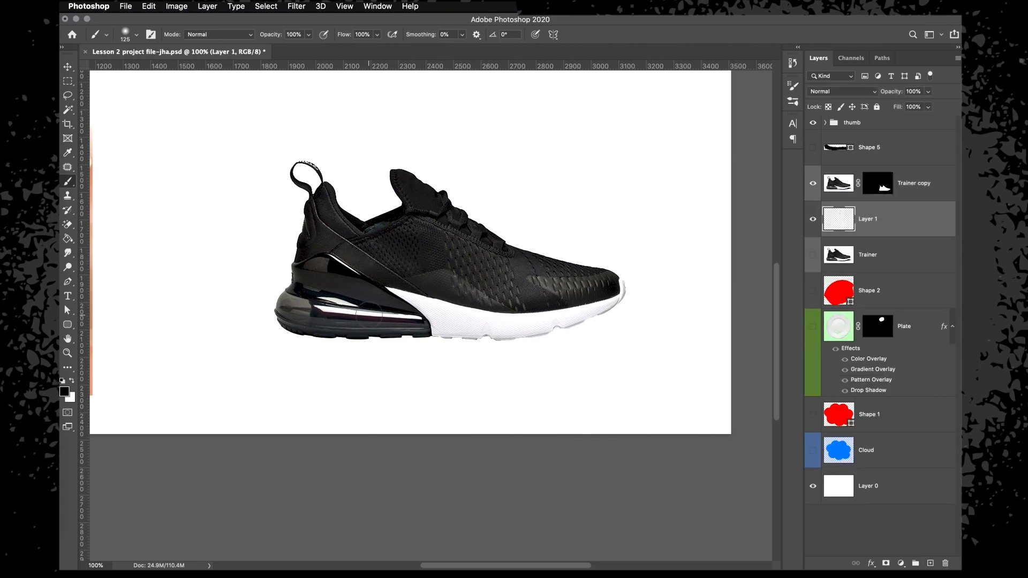
pyautogui.scroll(3, 232, 232)
pyautogui.rightClick(231, 232)
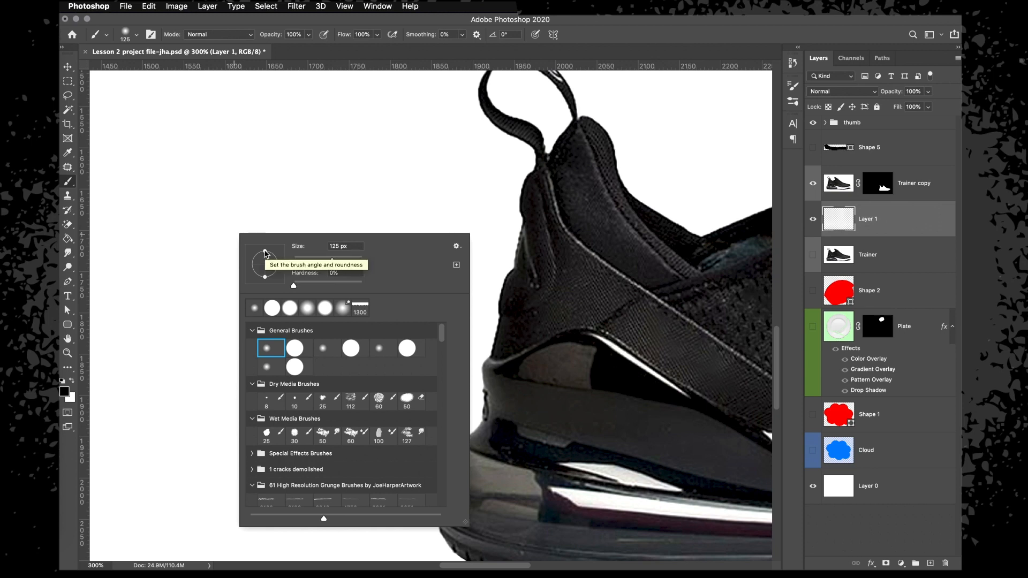
pyautogui.moveTo(265, 252); pyautogui.dragTo(268, 265)
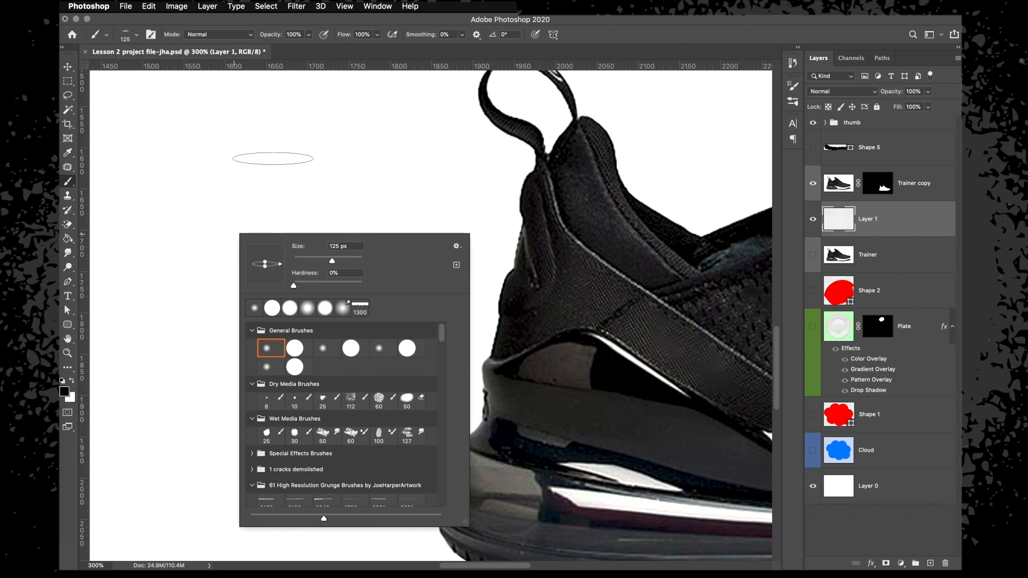
pyautogui.click(273, 159)
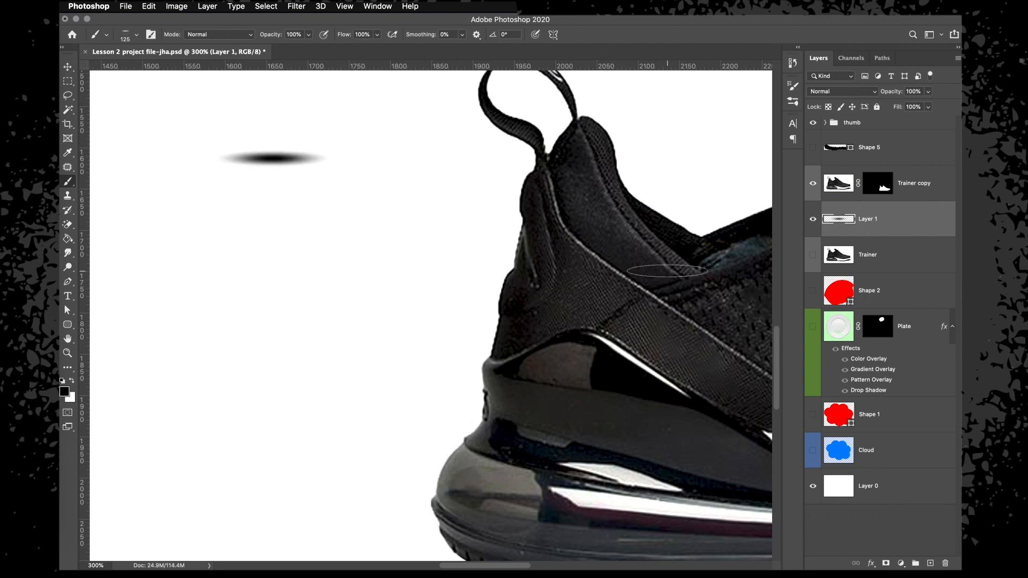
# Undo the test dab and adjust the soft brush tip's roundness to a flat horizontal ellipse.
pyautogui.press('super+z')
pyautogui.rightClick(320, 261)
pyautogui.moveTo(352, 285); pyautogui.dragTo(349, 234)
pyautogui.click(401, 32)
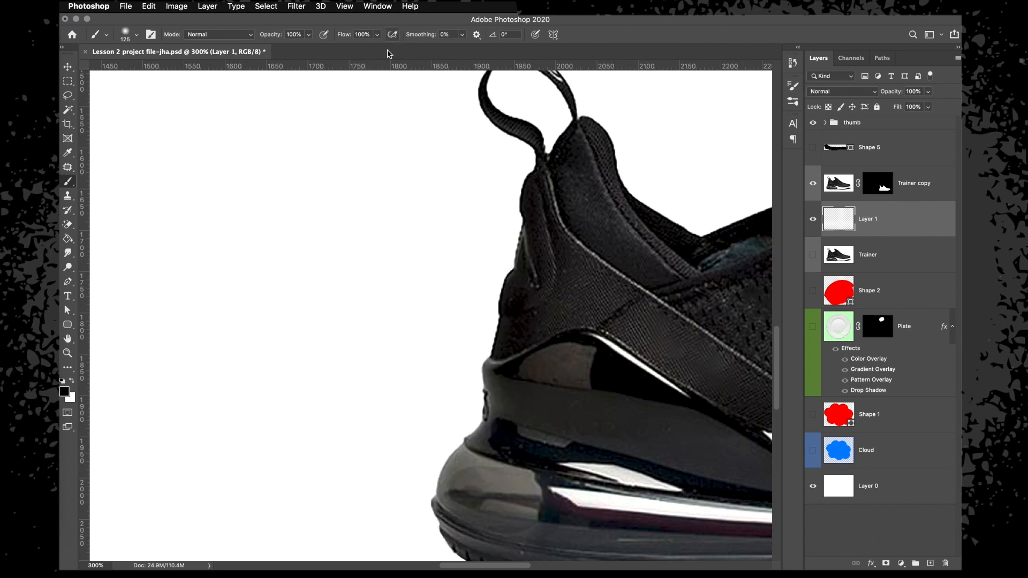
pyautogui.click(290, 201)
pyautogui.rightClick(328, 271)
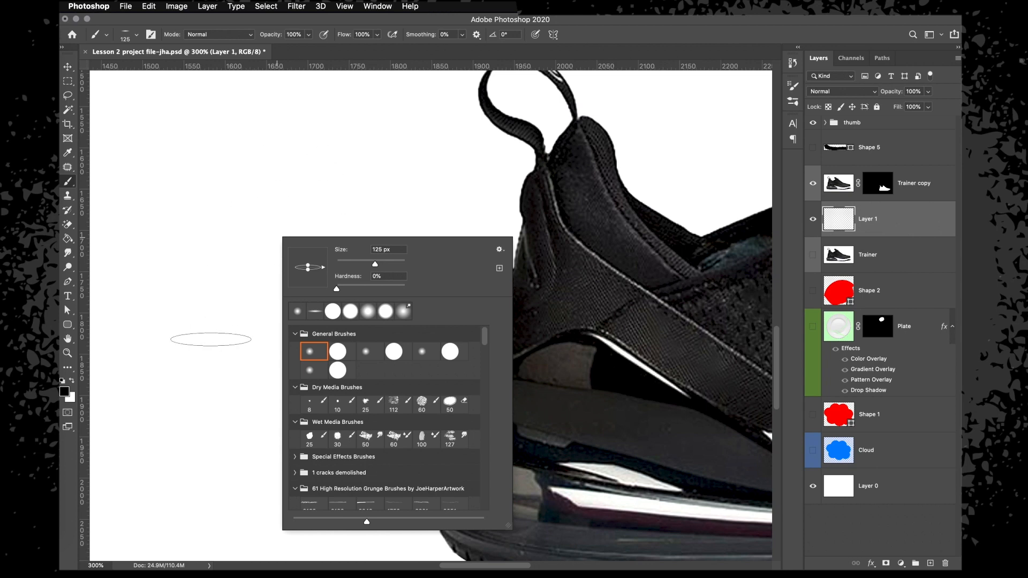
pyautogui.moveTo(323, 267)
pyautogui.mouseDown()
pyautogui.moveTo(315, 291)
pyautogui.moveTo(266, 265)
pyautogui.mouseUp()
pyautogui.moveTo(293, 268)
pyautogui.mouseDown()
pyautogui.moveTo(307, 232)
pyautogui.moveTo(328, 270)
pyautogui.mouseUp()
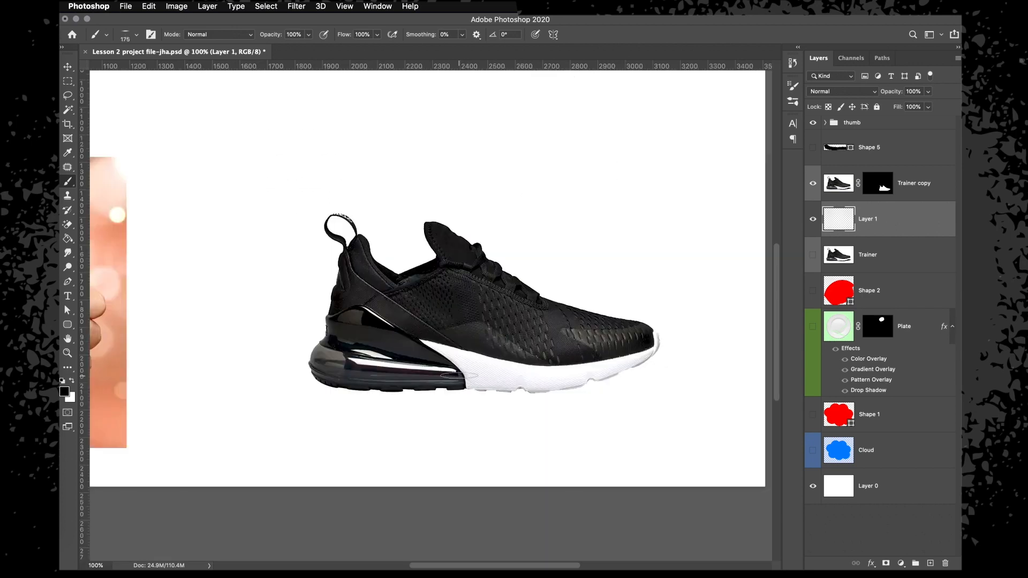
# Enlarge the flattened brush to 1300 px and stamp a soft black ellipse behind the upper part of the shoe.
pyautogui.press(']')
pyautogui.press(']')
pyautogui.press(']')
pyautogui.press(']')
pyautogui.press(']')
pyautogui.press(']')
pyautogui.press(']')
pyautogui.press(']')
pyautogui.press(']')
pyautogui.press(']')
pyautogui.press(']')
pyautogui.press(']')
pyautogui.press(']')
pyautogui.click(456, 242)
pyautogui.click(455, 242)
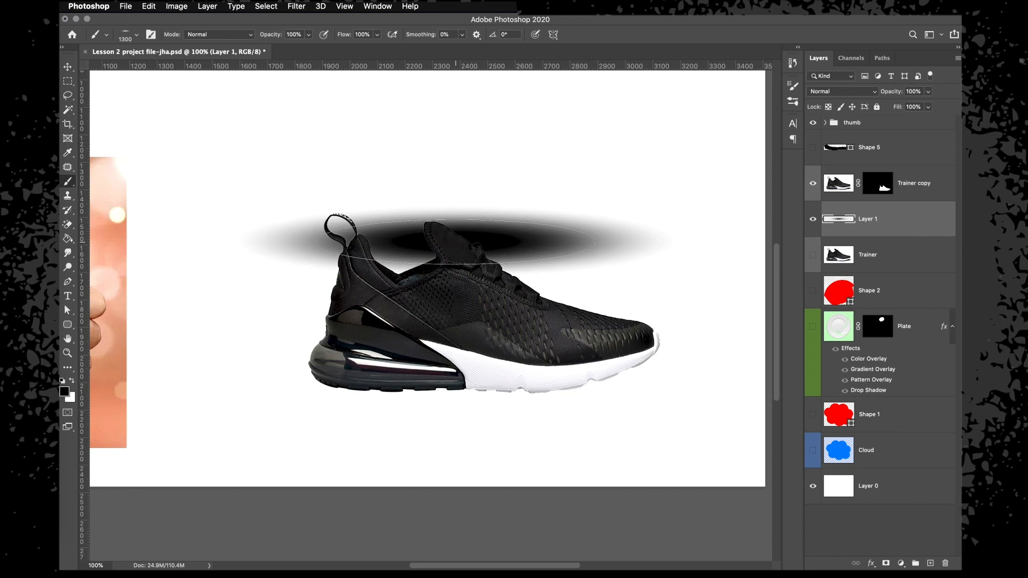
# Move the black ellipse beneath the sole and try narrowing it to about 52% width under the heel.
pyautogui.press('v')
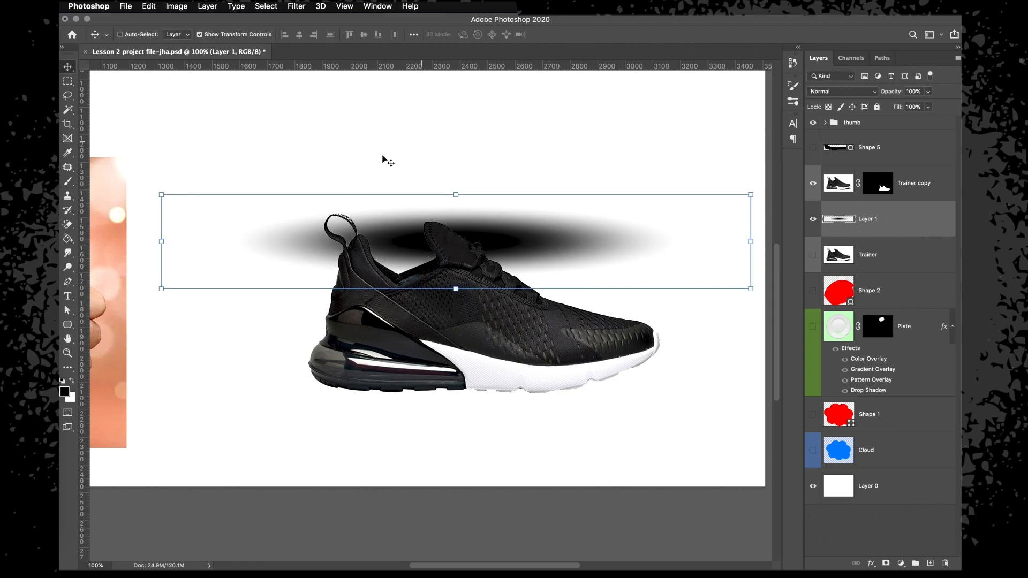
pyautogui.moveTo(553, 221); pyautogui.dragTo(500, 374)
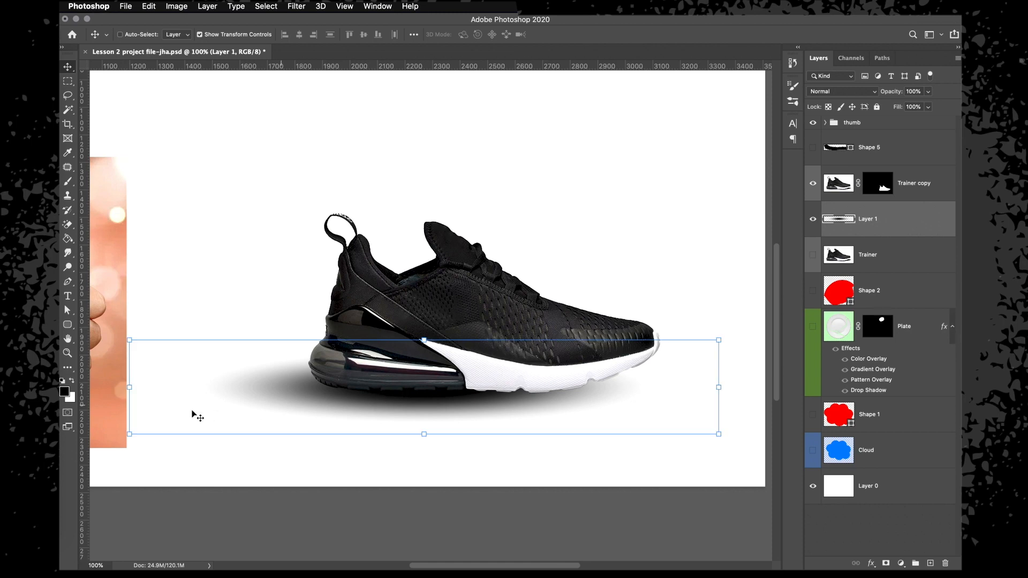
pyautogui.moveTo(130, 389); pyautogui.dragTo(271, 394)
pyautogui.moveTo(405, 399); pyautogui.dragTo(356, 395)
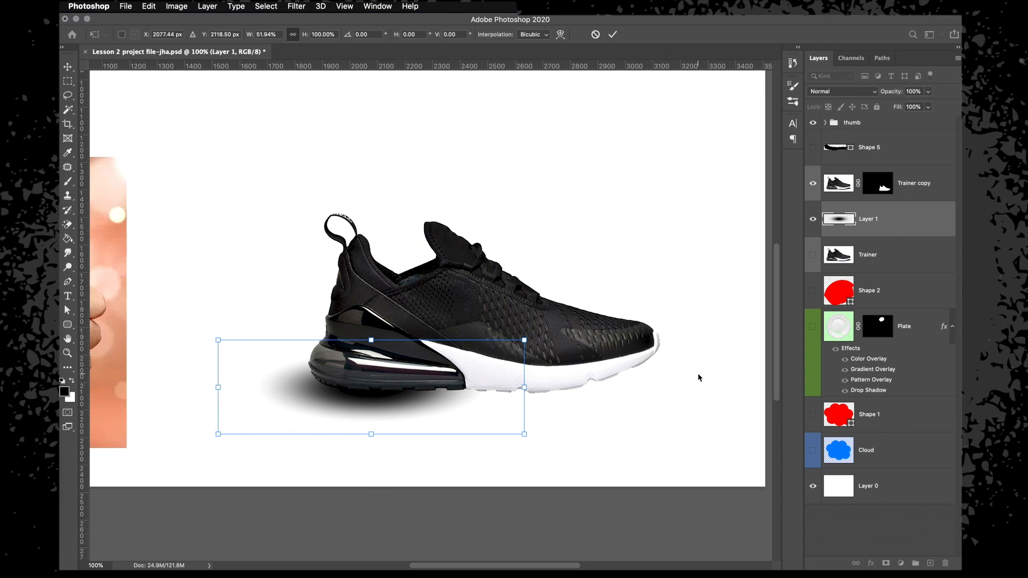
# Undo the narrowing of the ellipse and delete its layer, Layer 1.
pyautogui.press('super+z')
pyautogui.press('super+z')
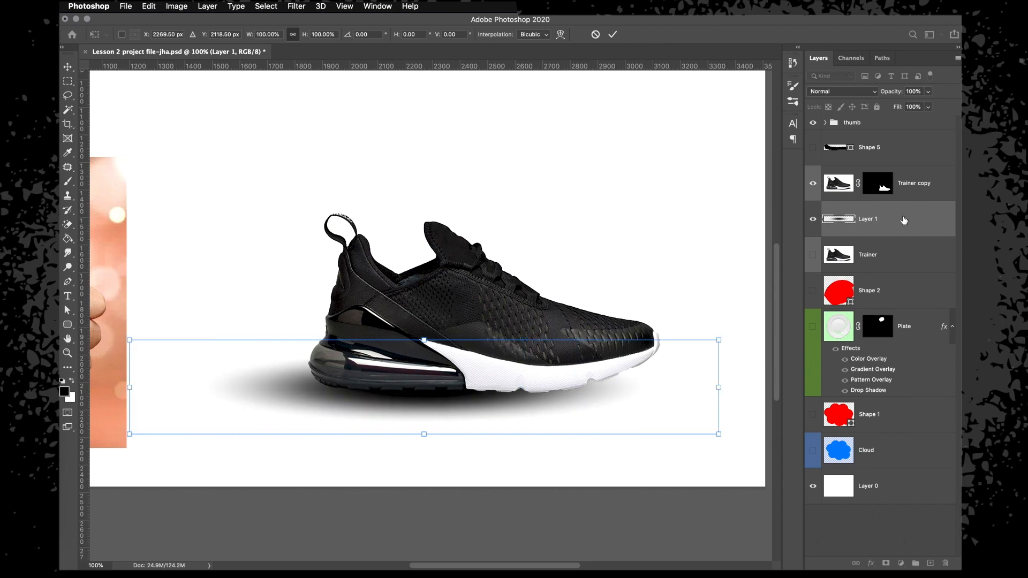
pyautogui.press('Return')
pyautogui.click(945, 563)
pyautogui.press('Return')
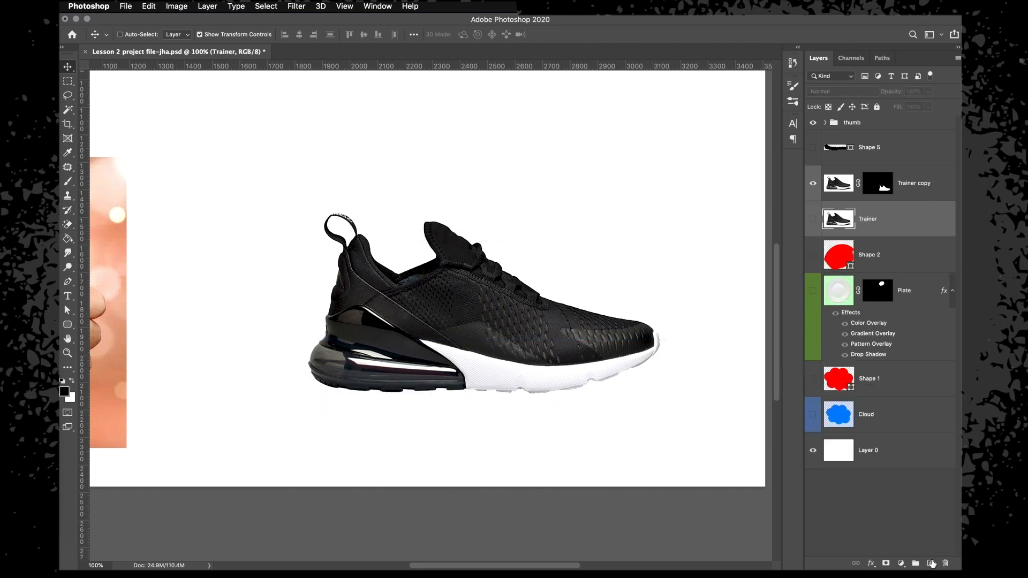
# Add a new empty layer beneath Trainer copy and set the flattened 1300 px brush's hardness to 60%.
pyautogui.click(932, 563)
pyautogui.press('b')
pyautogui.rightClick(344, 183)
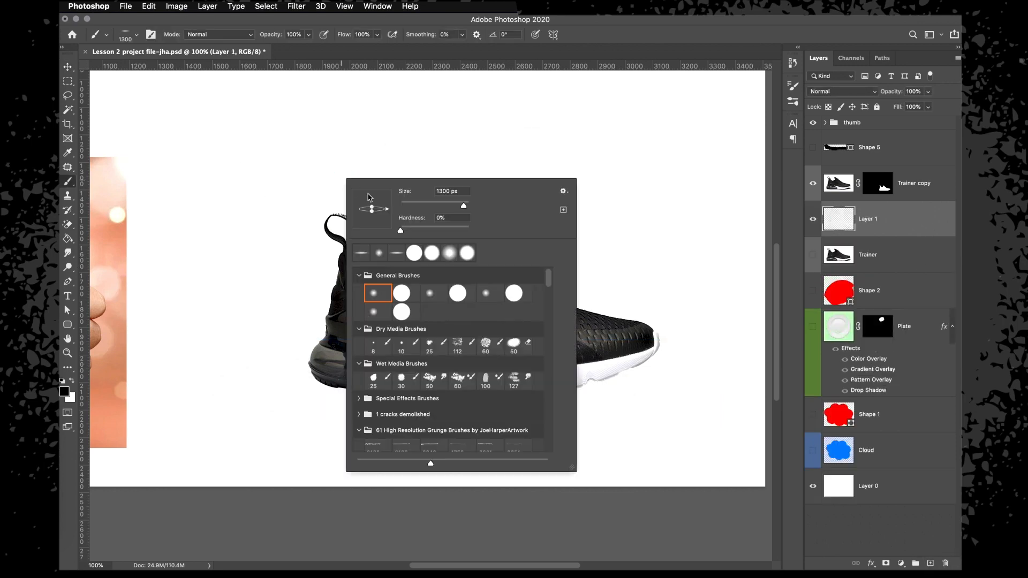
pyautogui.click(450, 218)
pyautogui.write('60')
pyautogui.press('Return')
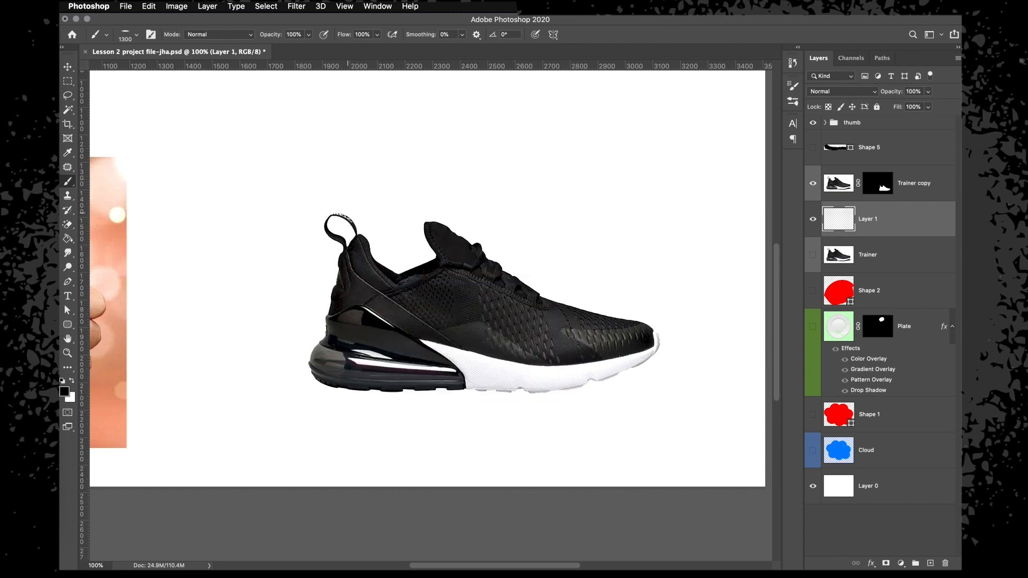
# Try stamping the harder elliptical shadow above the shoe and under the sole, undoing each stamp.
pyautogui.click(411, 219)
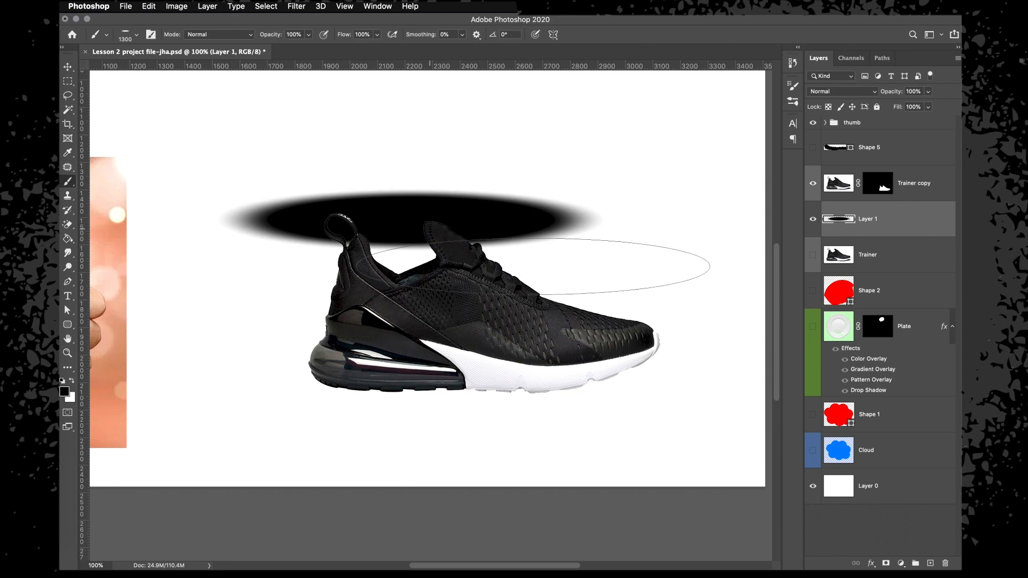
pyautogui.press('super+z')
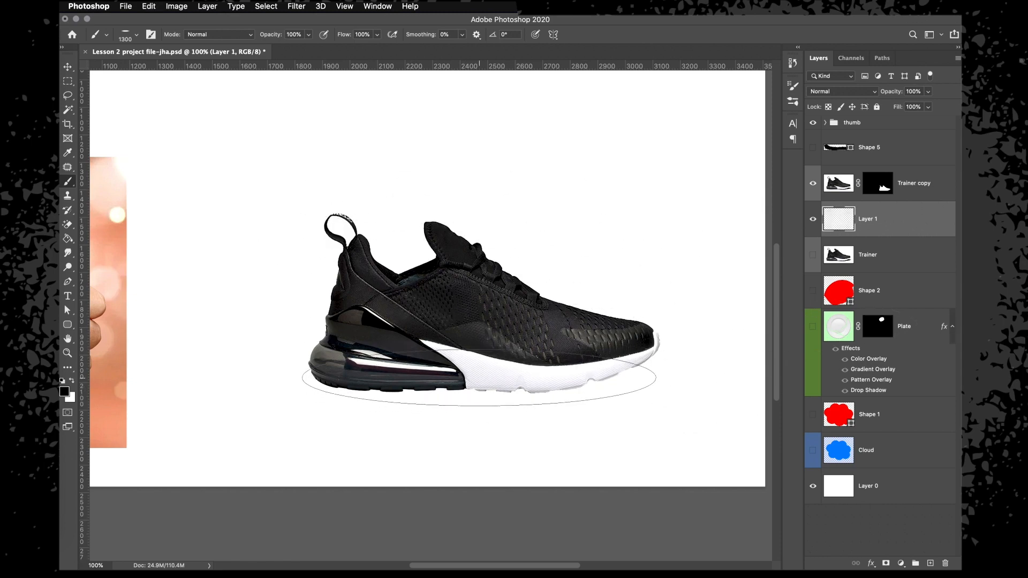
pyautogui.click(480, 379)
pyautogui.press('super+z')
# Flatten the brush tip to a thinner ellipse and stamp a narrow black contact shadow under the sole.
pyautogui.rightClick(477, 335)
pyautogui.moveTo(510, 311); pyautogui.dragTo(511, 313)
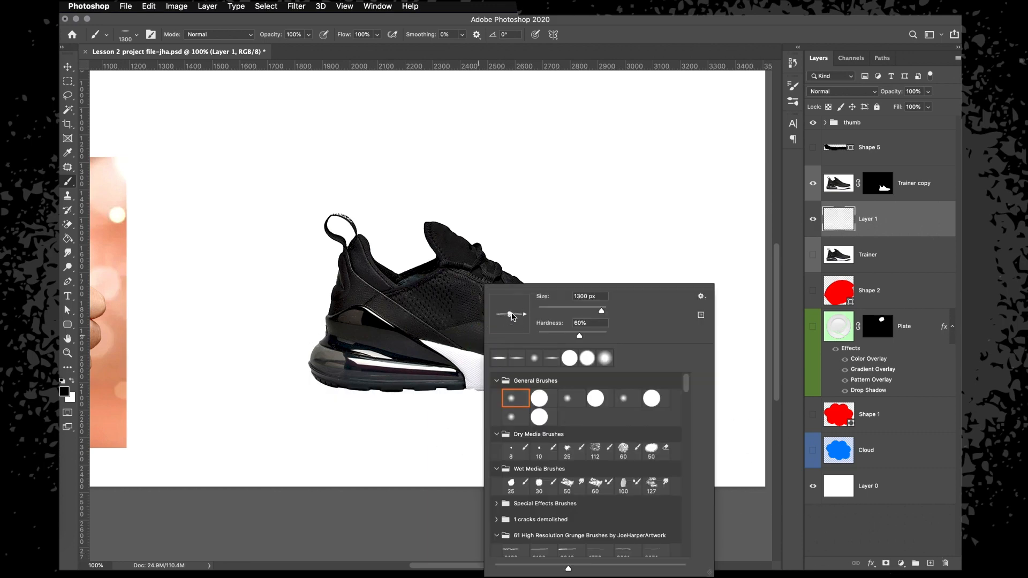
pyautogui.click(612, 39)
pyautogui.click(470, 389)
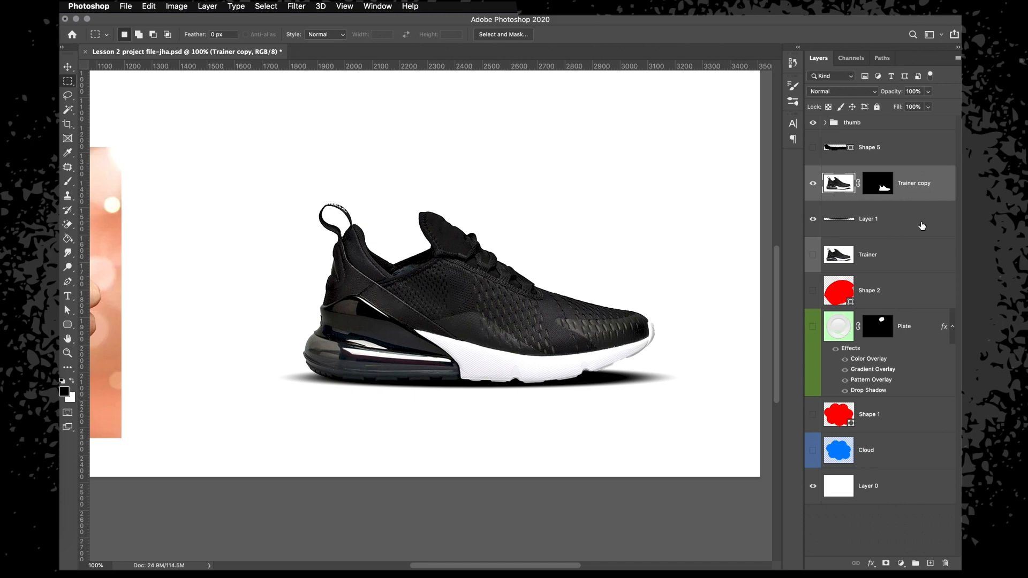
# Select the Trainer copy and Layer 1 shadow layers together, group them and undo the grouping.
pyautogui.click(923, 226)
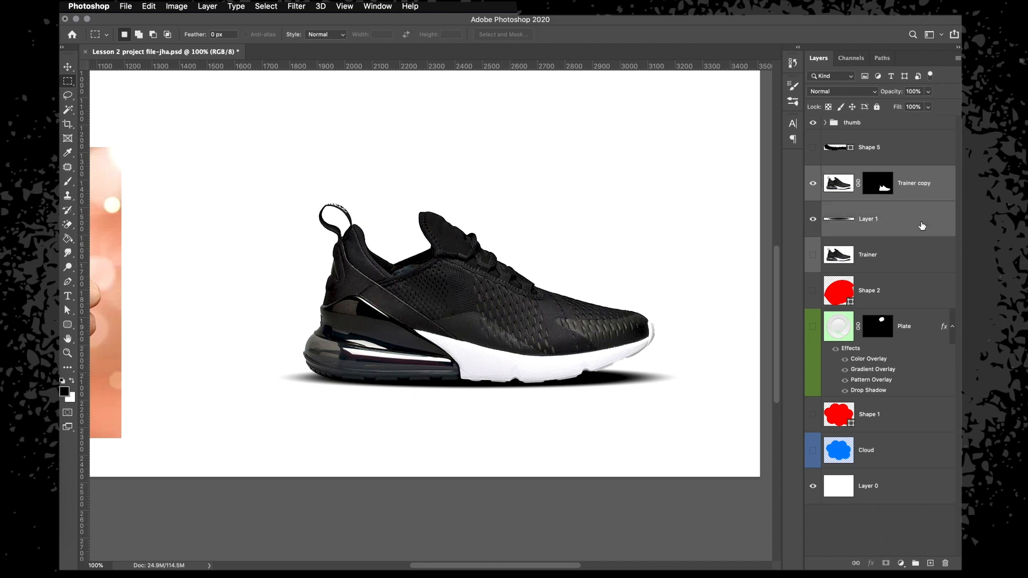
pyautogui.press('super+g')
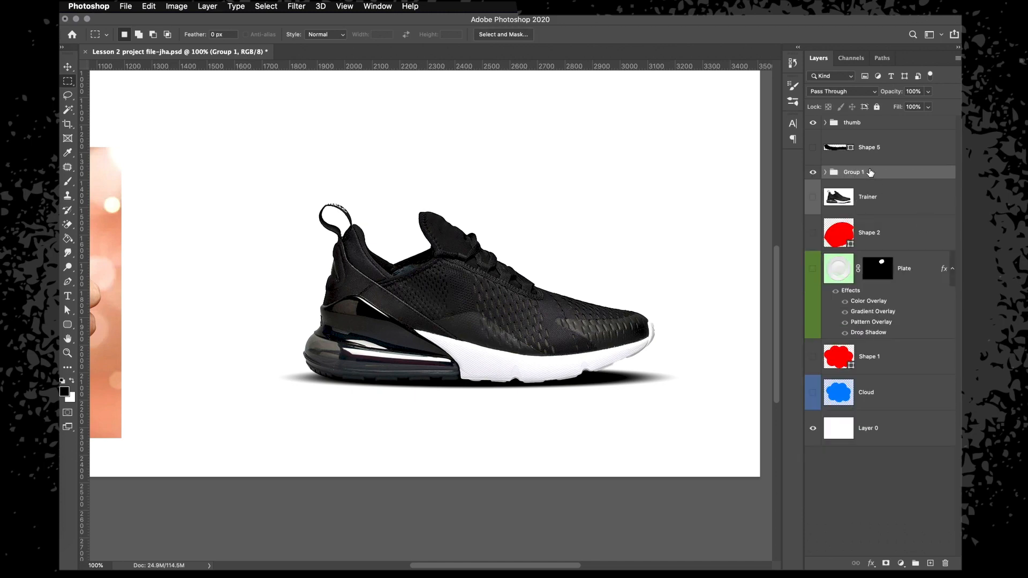
pyautogui.press('super+z')
# Add a new empty group with the default settings above the Trainer copy layer.
pyautogui.click(208, 6)
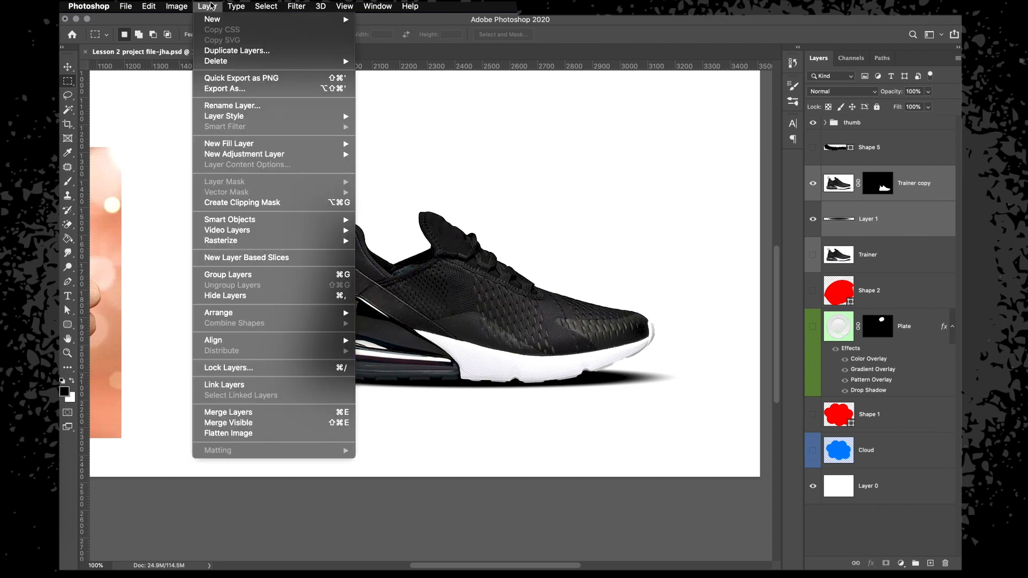
pyautogui.moveTo(223, 22)
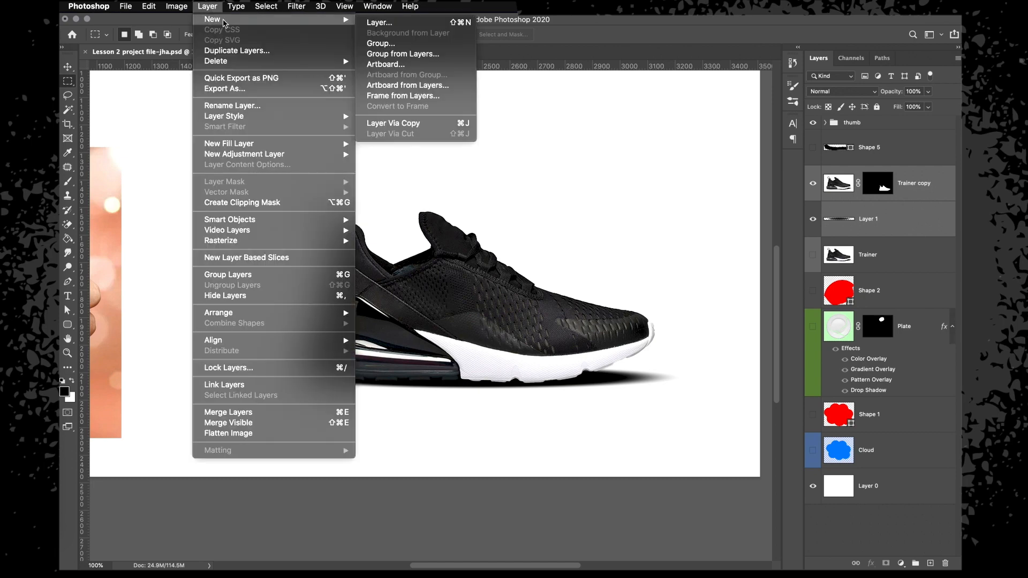
pyautogui.click(381, 44)
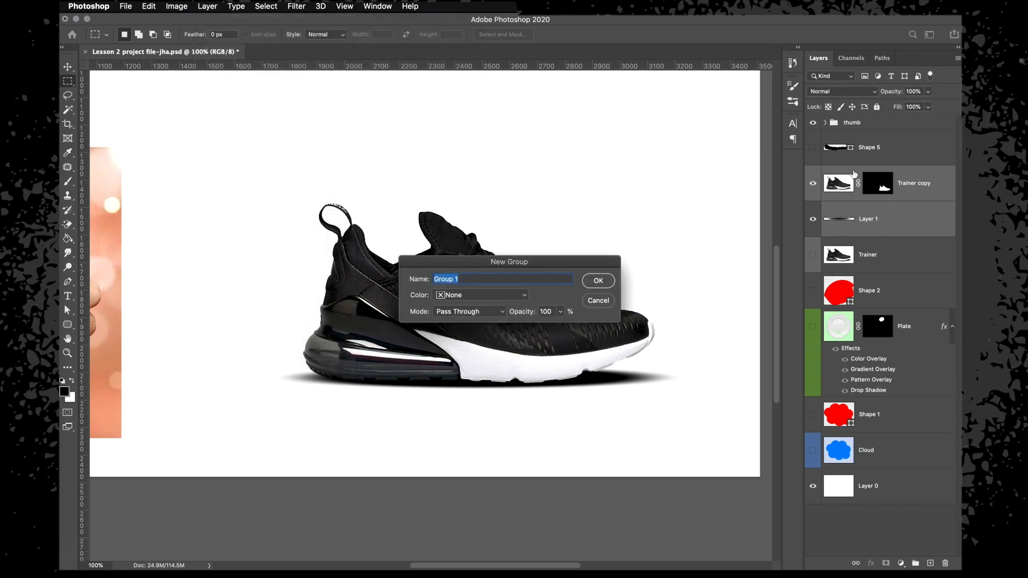
pyautogui.press('Return')
pyautogui.click(811, 172)
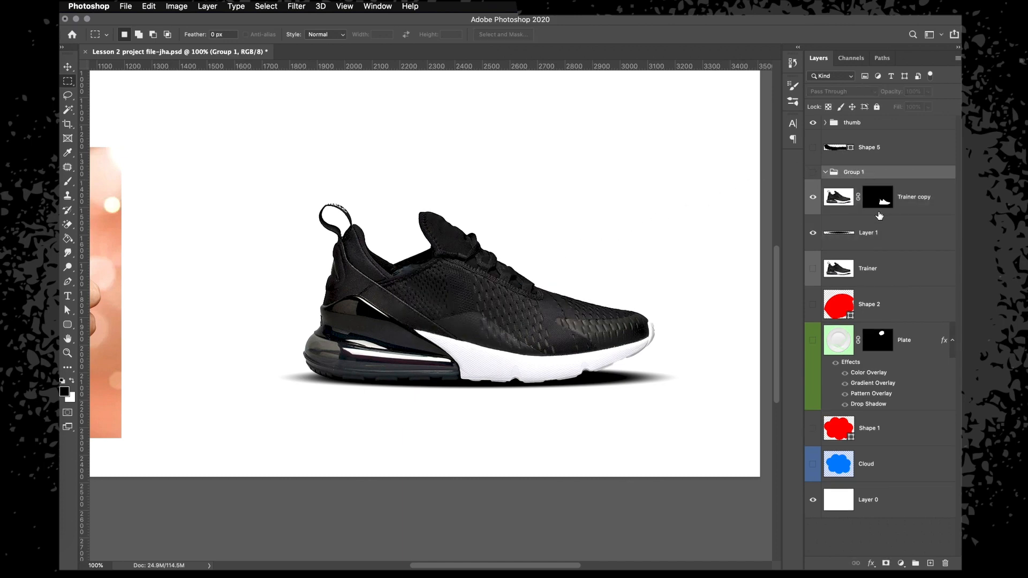
# Try moving Trainer copy and Layer 1 into the empty group, and undo back to the ungrouped layers.
pyautogui.moveTo(827, 195); pyautogui.dragTo(917, 176)
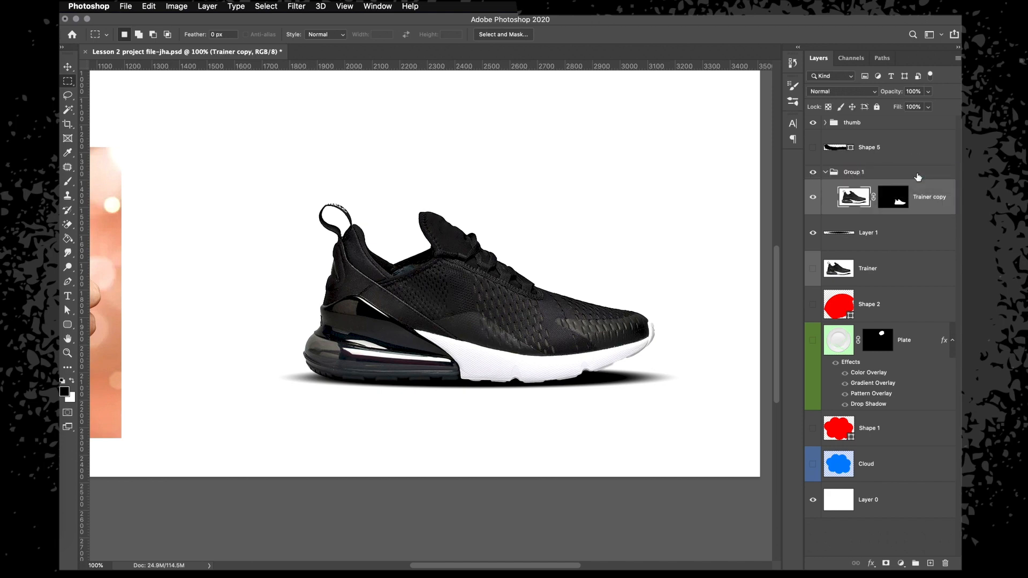
pyautogui.moveTo(903, 237); pyautogui.dragTo(904, 218)
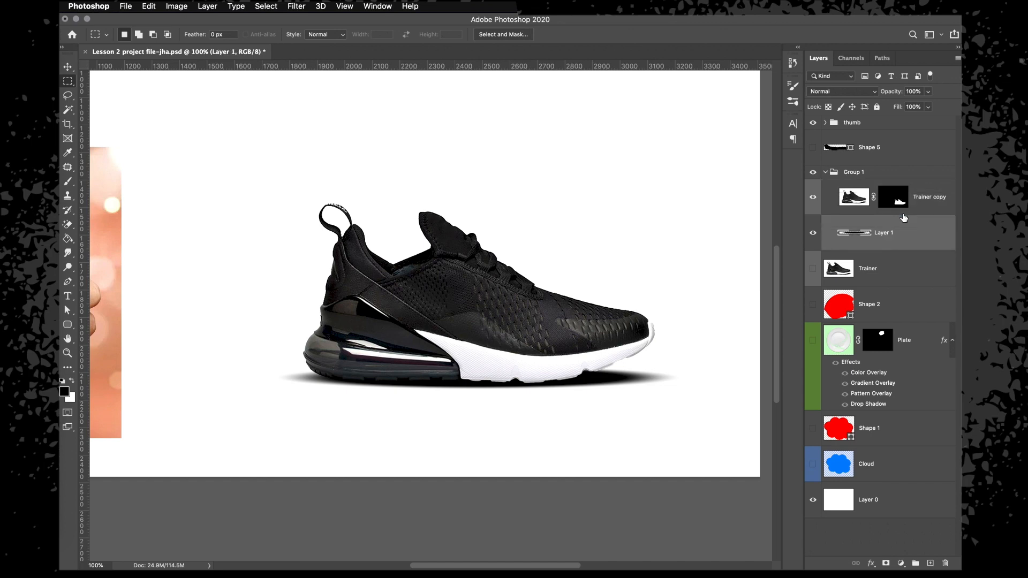
pyautogui.press('super+z')
pyautogui.press('super+z')
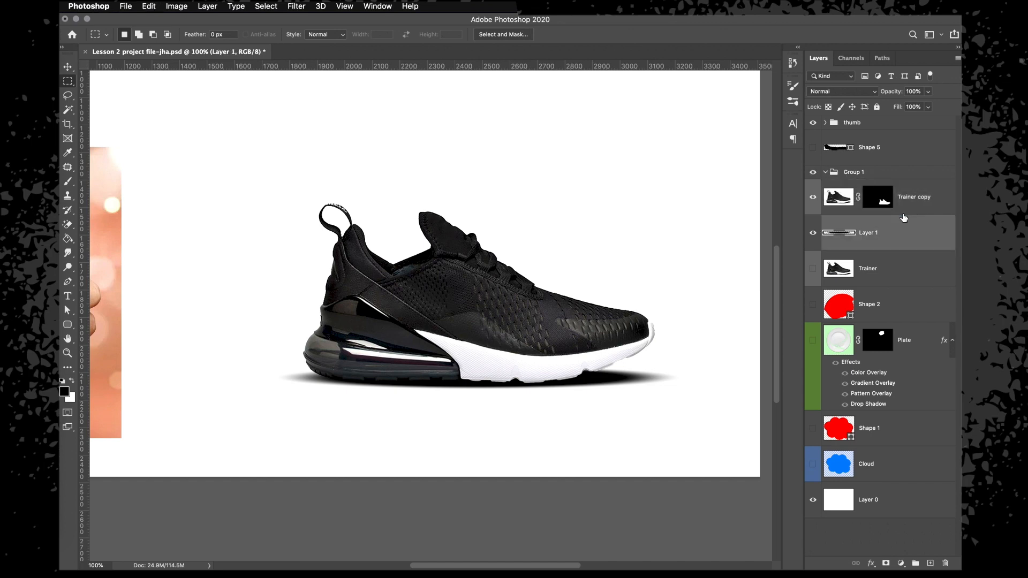
pyautogui.press('super+z')
pyautogui.press('super+z')
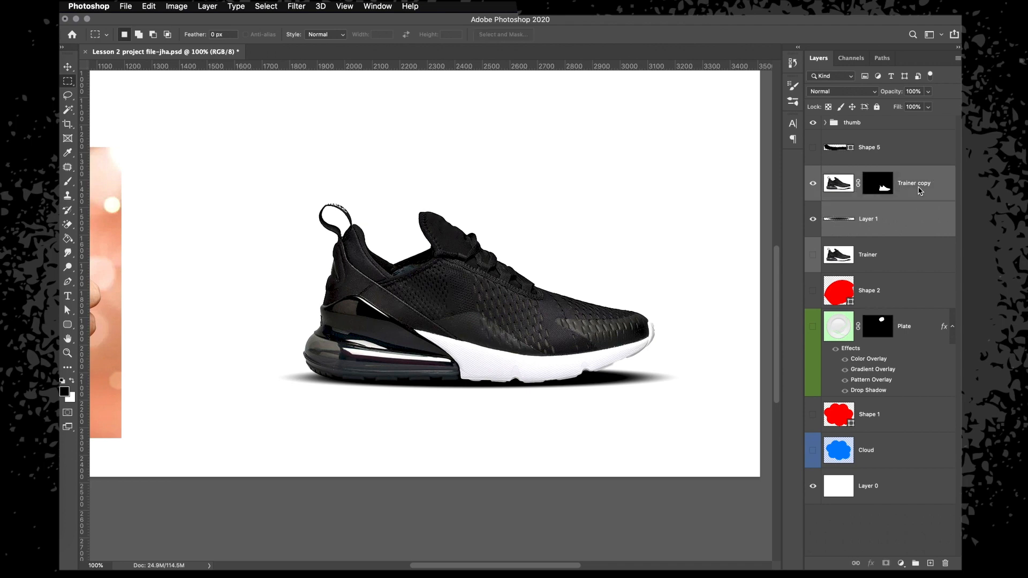
# Group the Trainer copy and Layer 1 layers and show the original Trainer layer for comparison.
pyautogui.press('super+g')
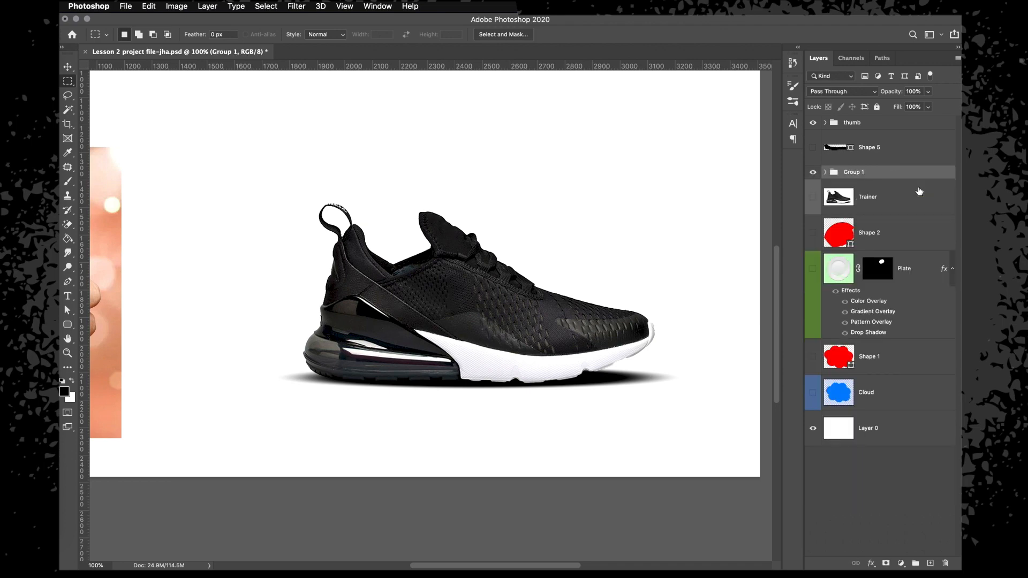
pyautogui.click(813, 172)
pyautogui.click(813, 172)
pyautogui.click(813, 197)
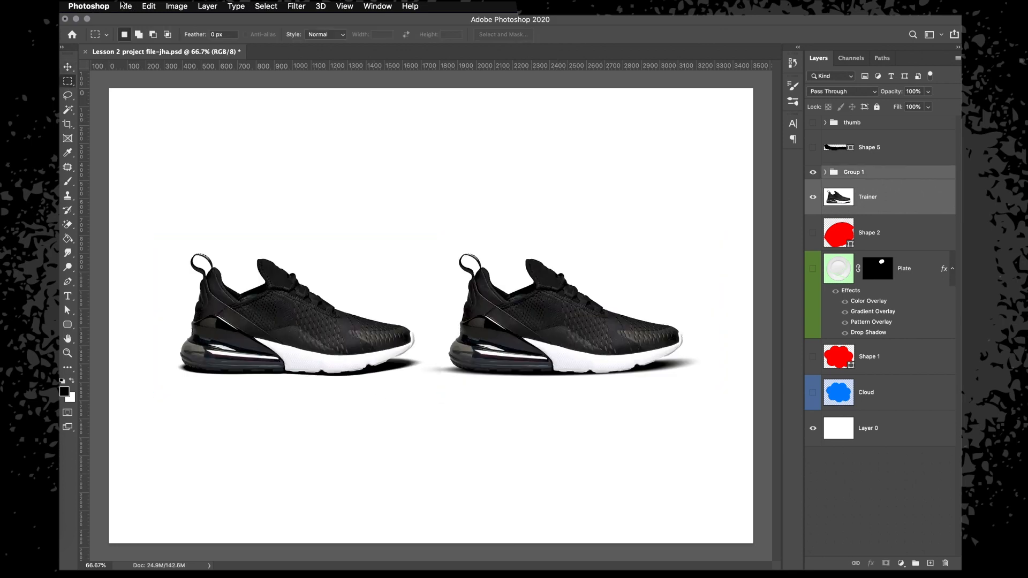
# Try the JPEG and Photoshop formats in Save As for the project file, leaving without saving.
pyautogui.click(124, 5)
pyautogui.click(150, 131)
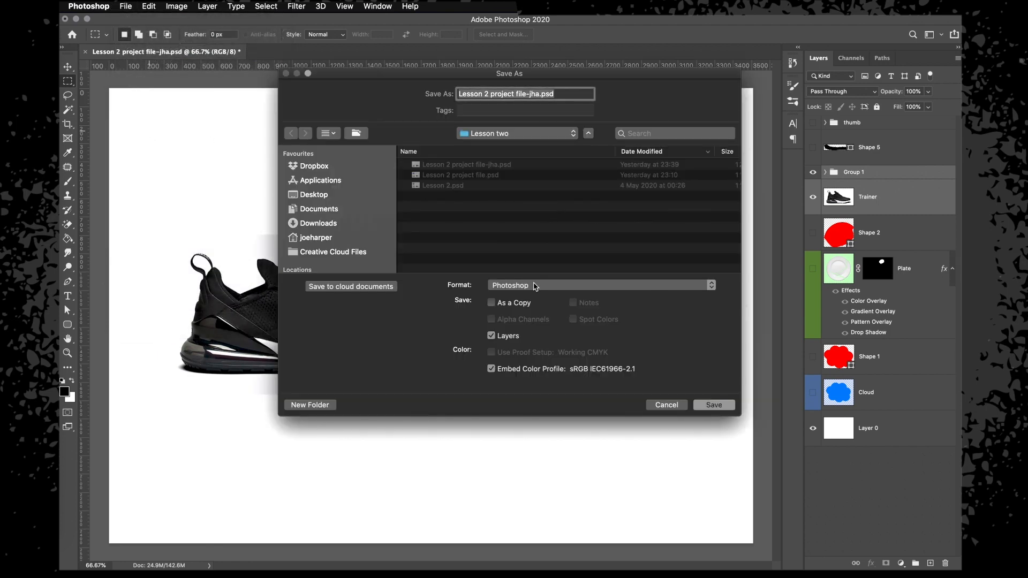
pyautogui.click(537, 286)
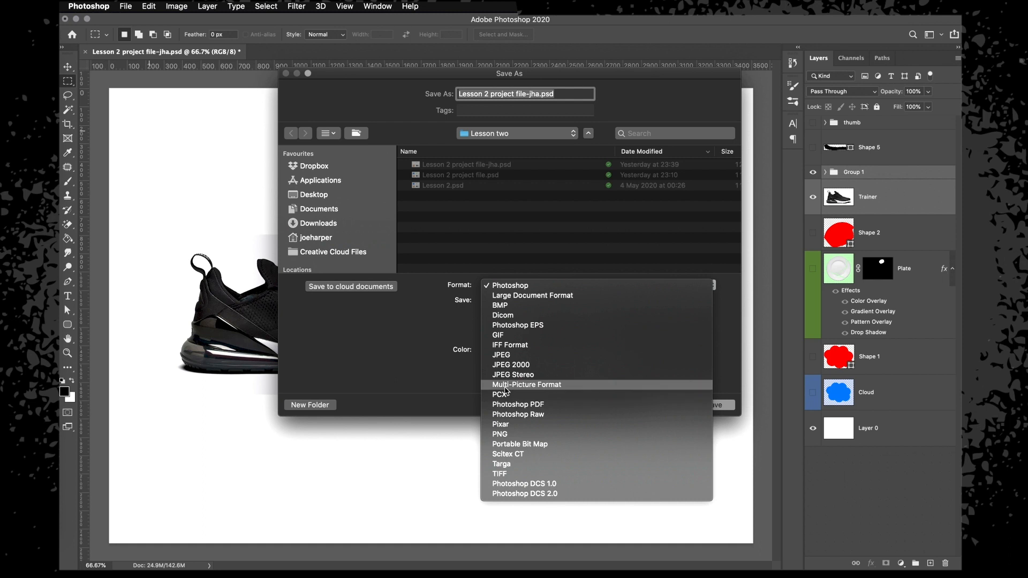
pyautogui.click(502, 355)
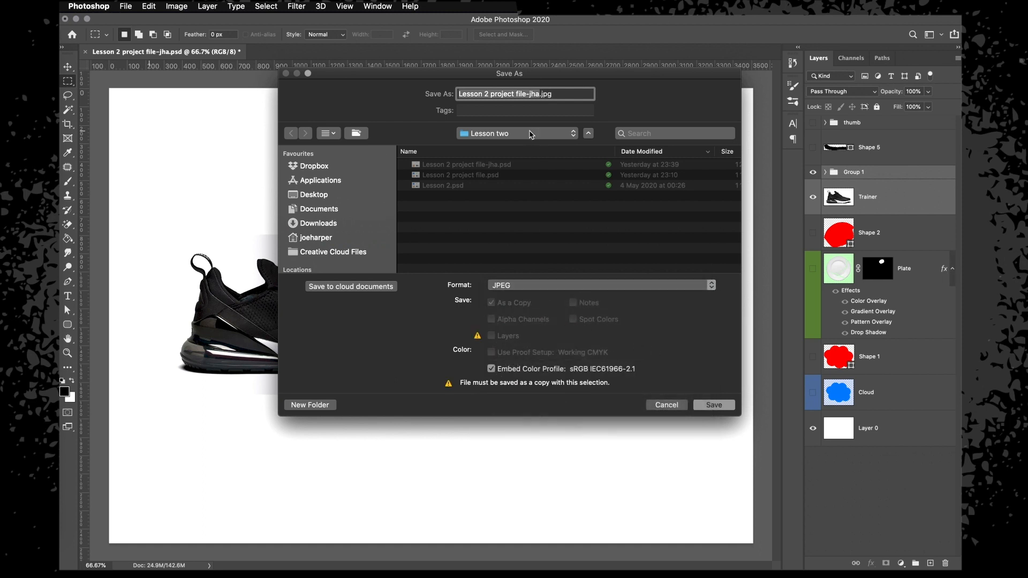
pyautogui.click(642, 287)
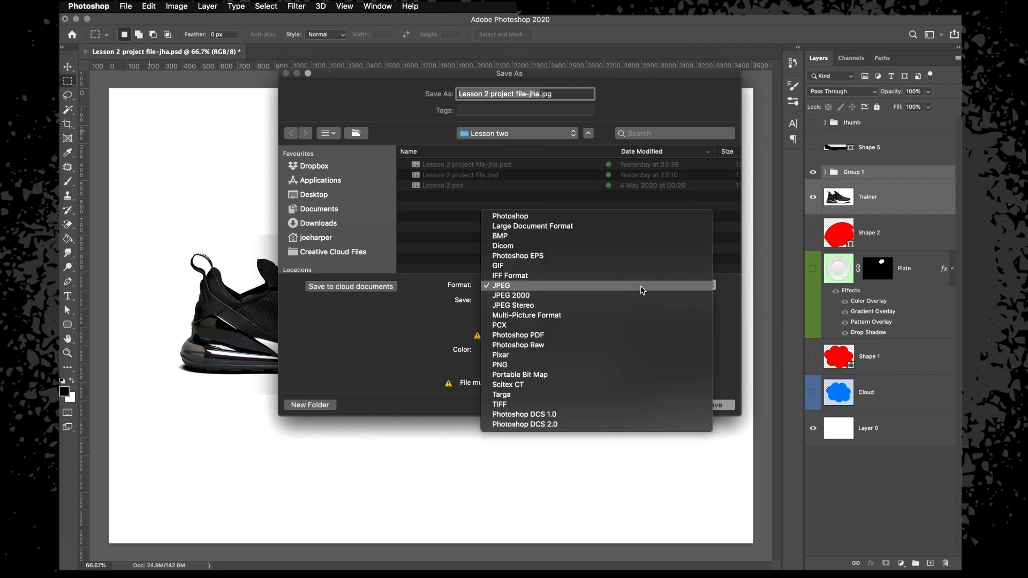
pyautogui.click(589, 217)
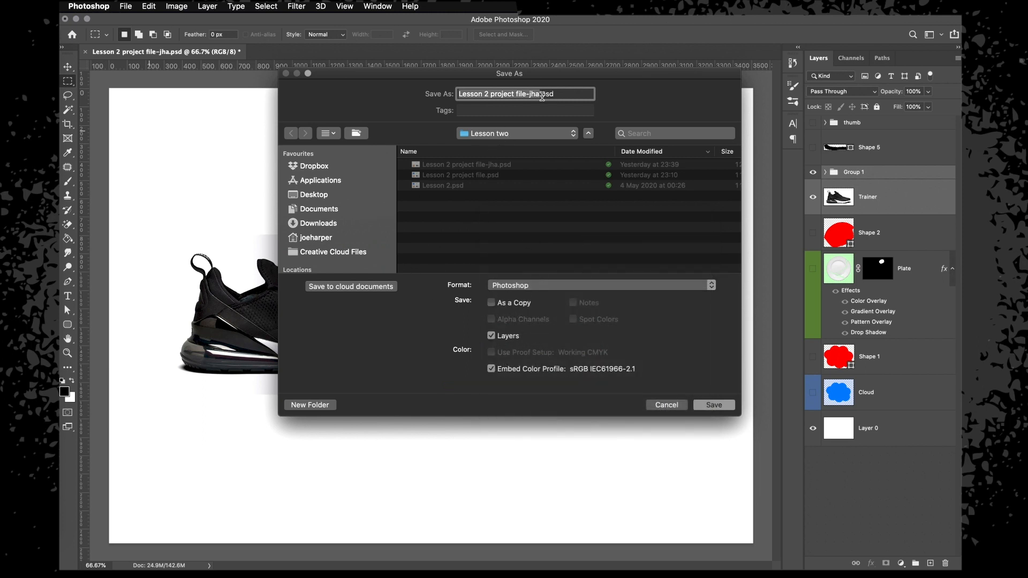
pyautogui.moveTo(539, 96); pyautogui.dragTo(583, 94)
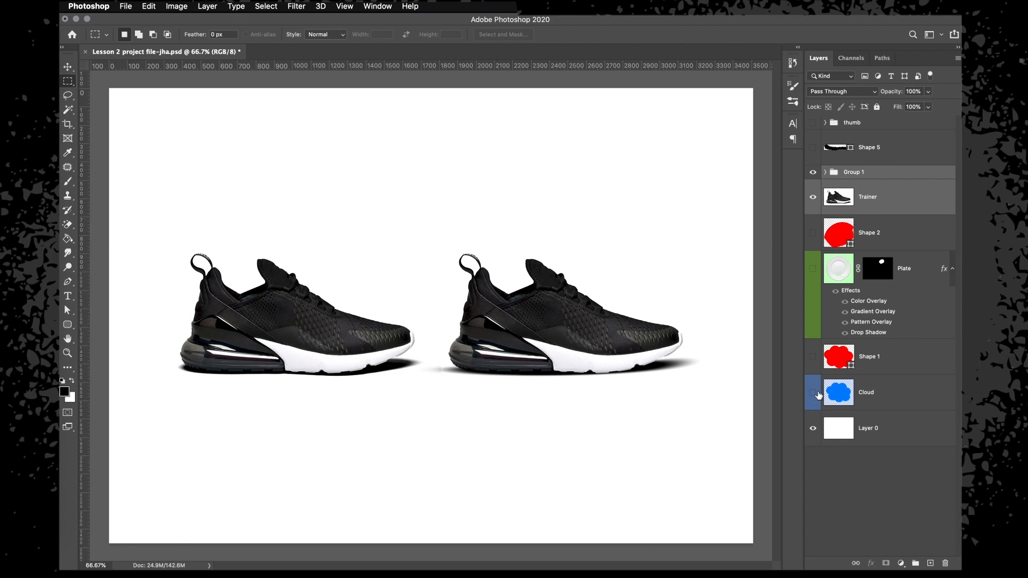
# Hide the white Layer 0 background and the original Trainer layer.
pyautogui.click(813, 434)
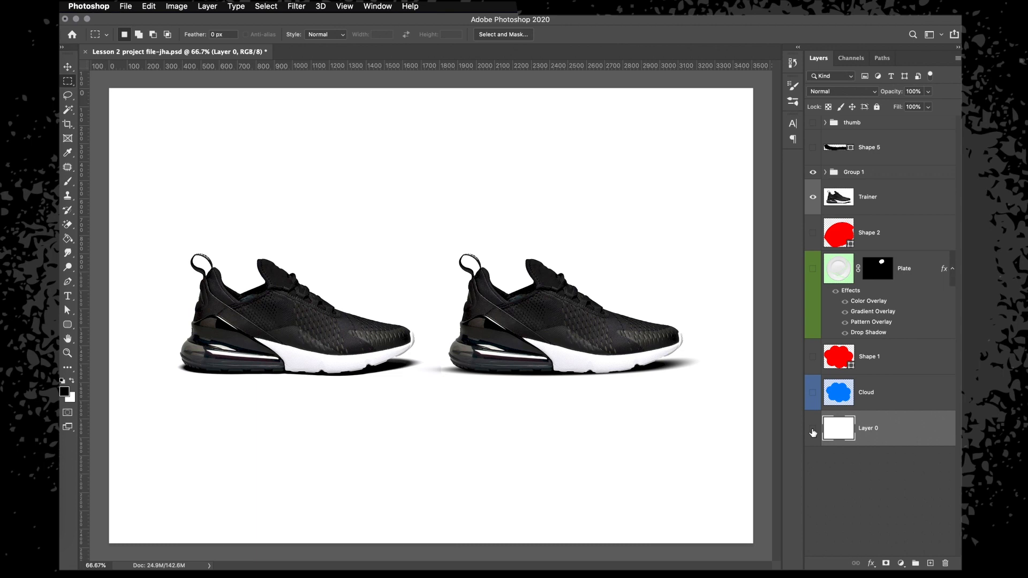
pyautogui.click(813, 432)
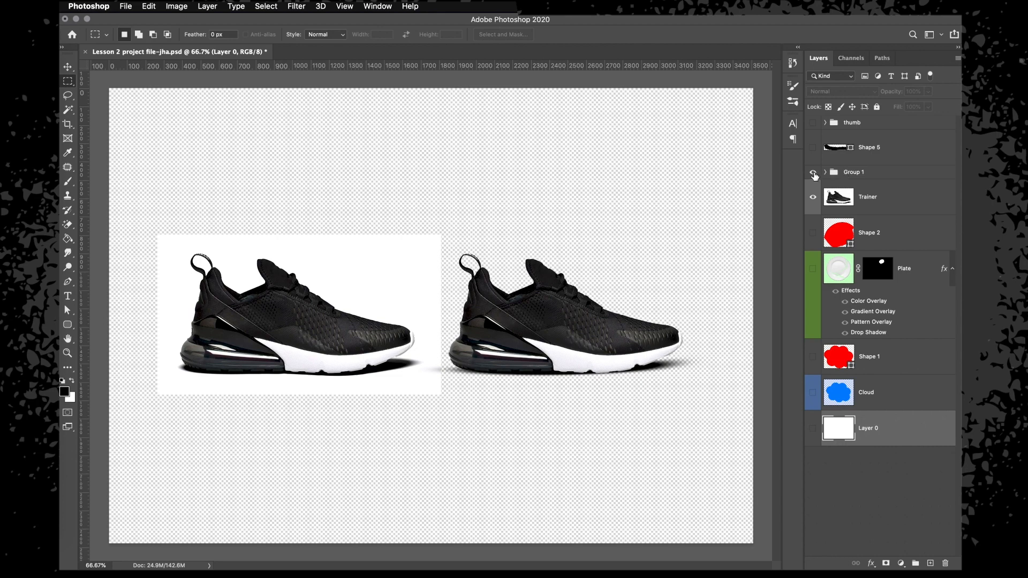
pyautogui.click(813, 198)
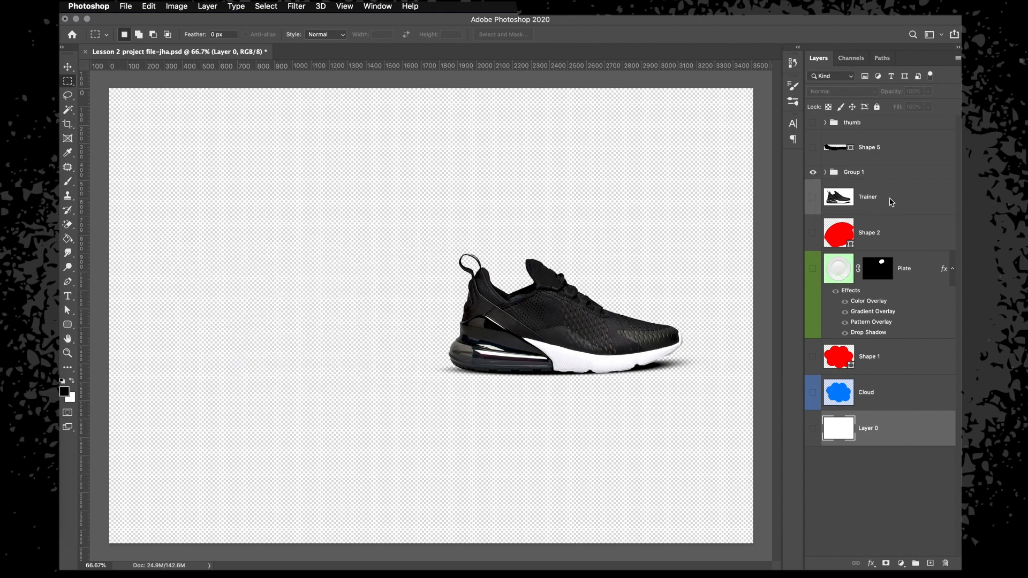
# Move Group 1 with the shoe and shadow to the horizontal middle of the canvas.
pyautogui.click(889, 203)
pyautogui.click(849, 171)
pyautogui.press('v')
pyautogui.moveTo(606, 319); pyautogui.dragTo(491, 319)
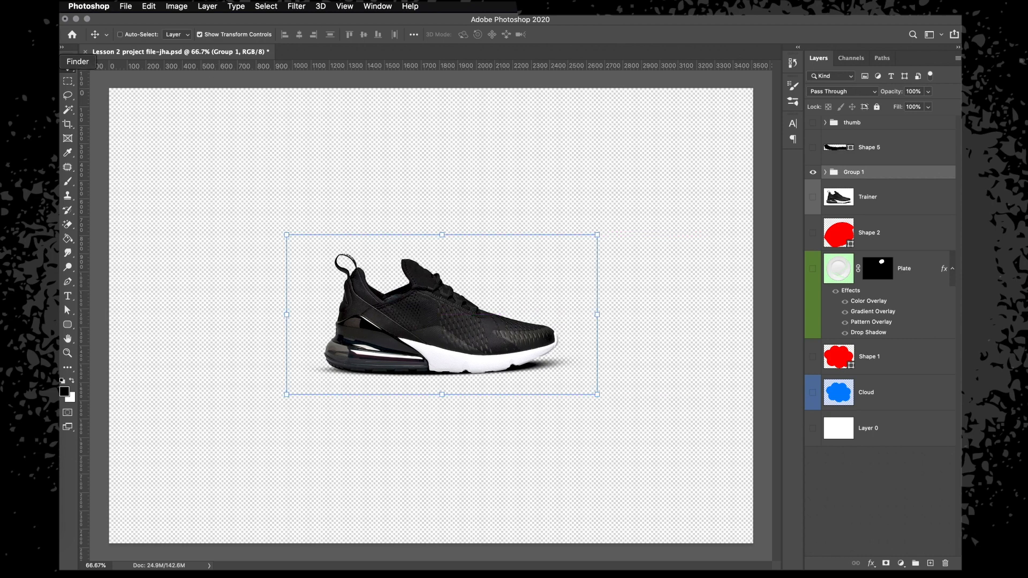
# Try cropping the canvas inward from its left edge and cancel the crop.
pyautogui.click(67, 138)
pyautogui.click(68, 124)
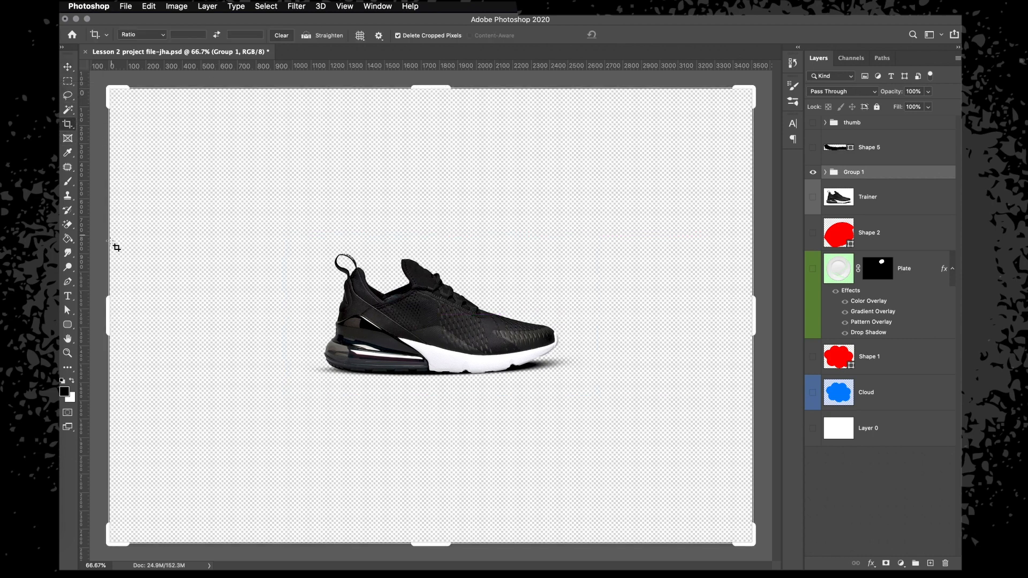
pyautogui.moveTo(109, 301); pyautogui.dragTo(161, 302)
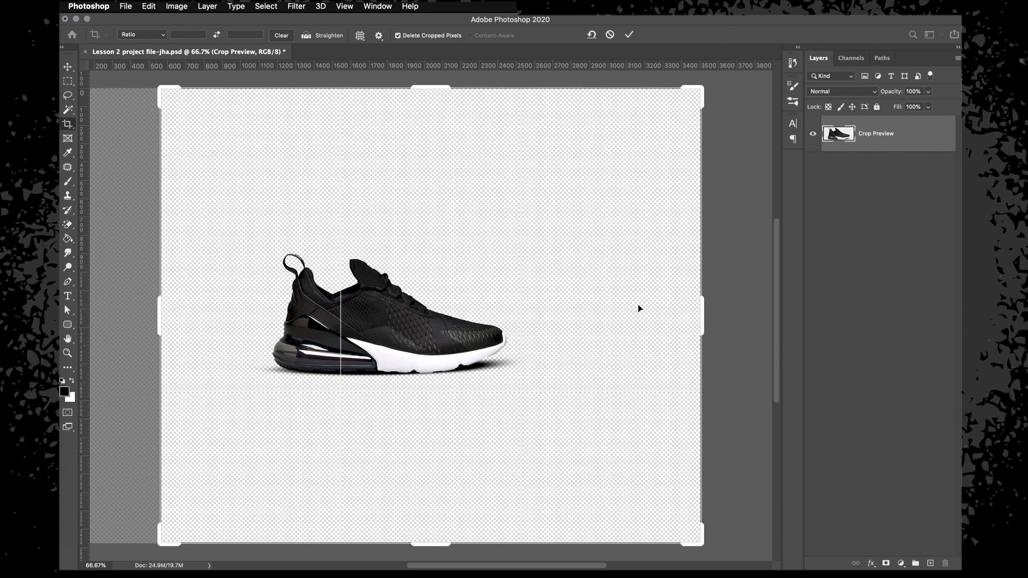
pyautogui.click(611, 34)
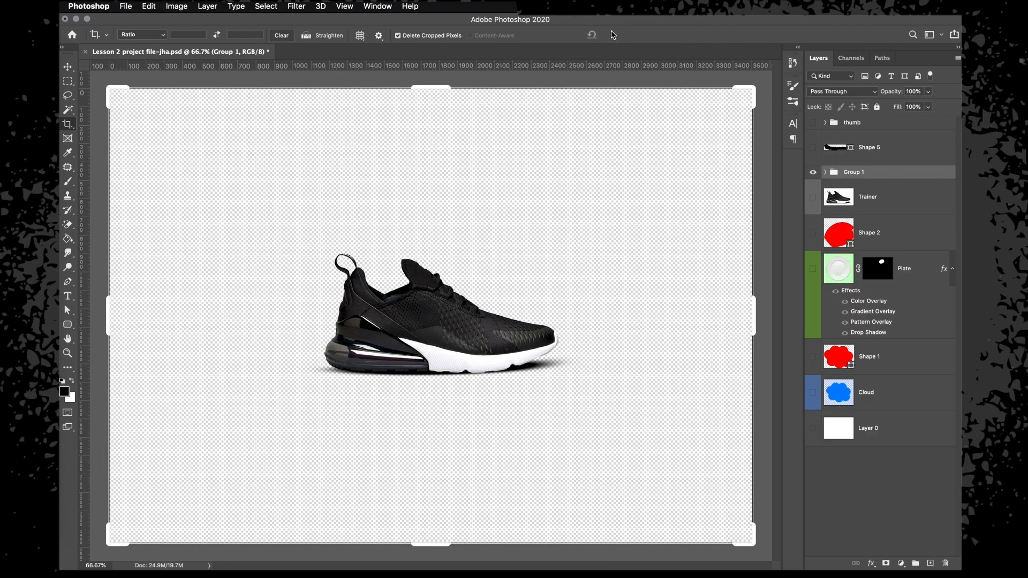
pyautogui.press('m')
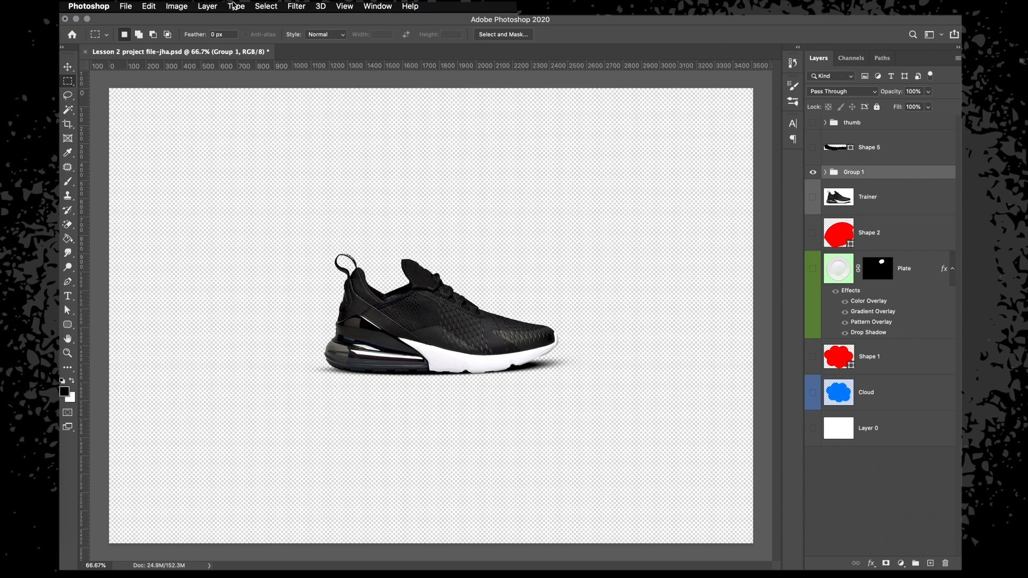
# Trim the canvas around the shoe on all four sides, based on the Top Left Pixel Color.
pyautogui.click(175, 5)
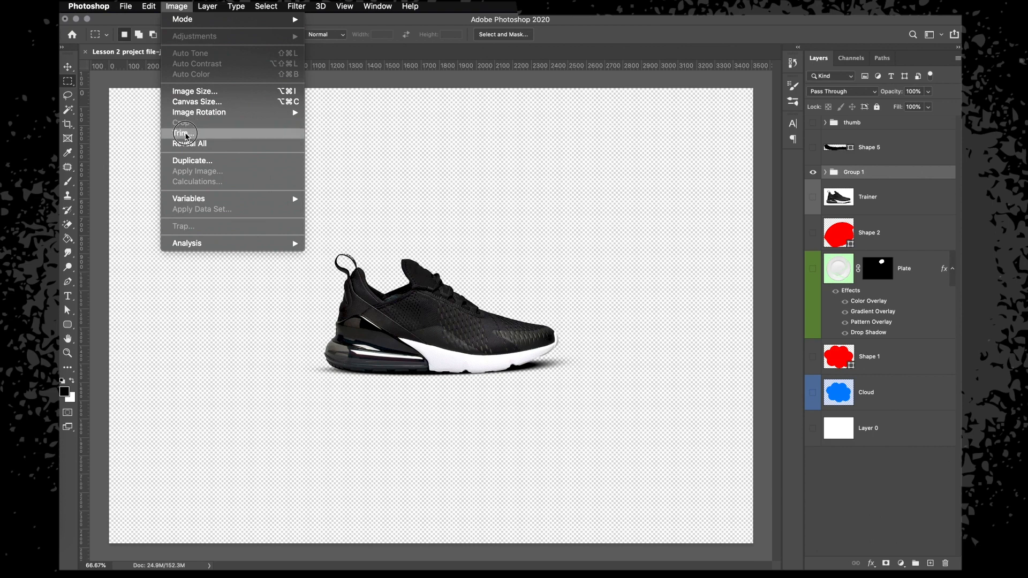
pyautogui.click(185, 136)
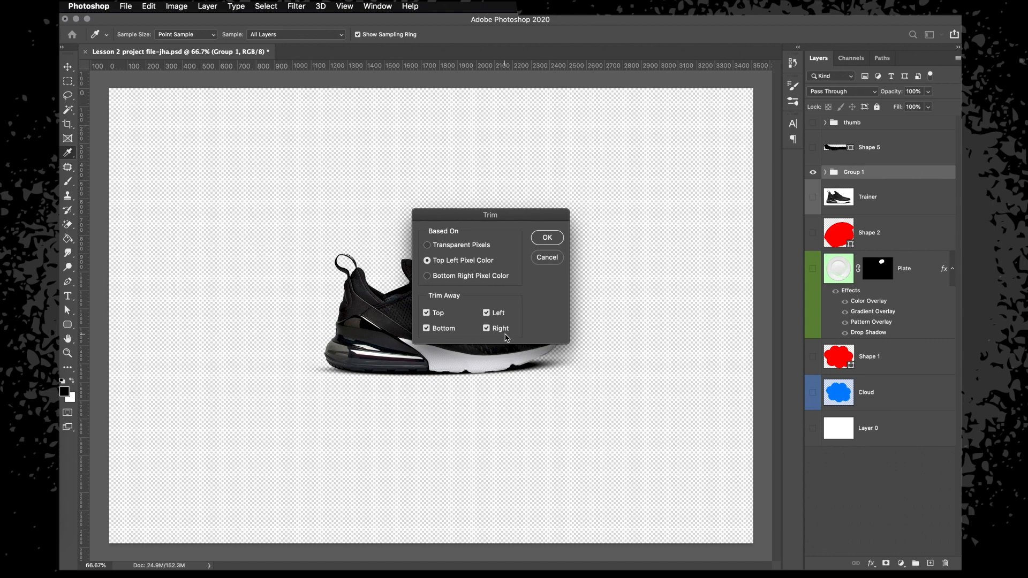
pyautogui.click(547, 238)
pyautogui.press('m')
pyautogui.press('super+plus')
pyautogui.press('super+plus')
pyautogui.press('super+minus')
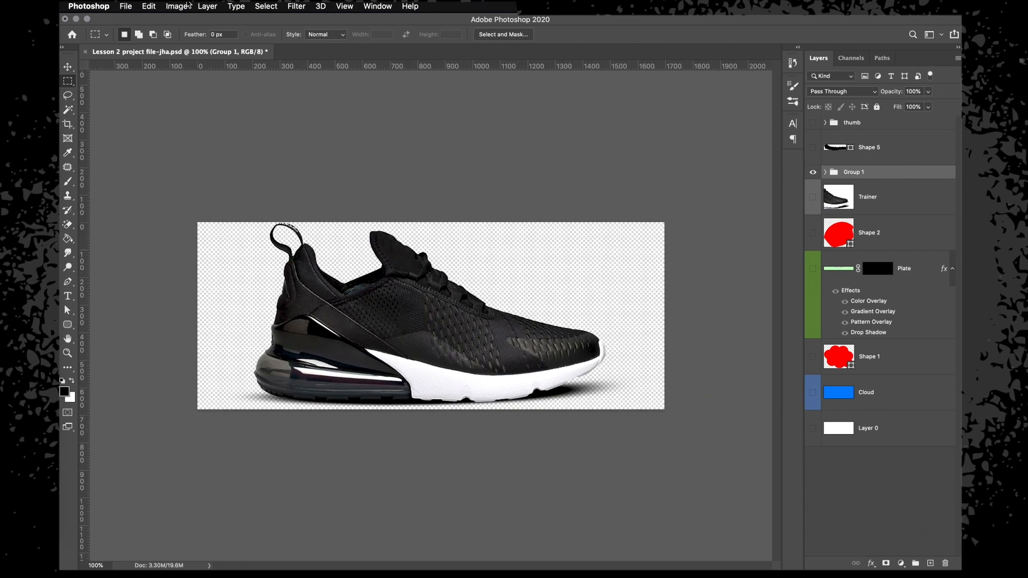
# Save the trimmed shoe as shoe.png in the Lesson two folder, in PNG format with the Large file size option.
pyautogui.click(125, 6)
pyautogui.click(150, 130)
pyautogui.click(518, 286)
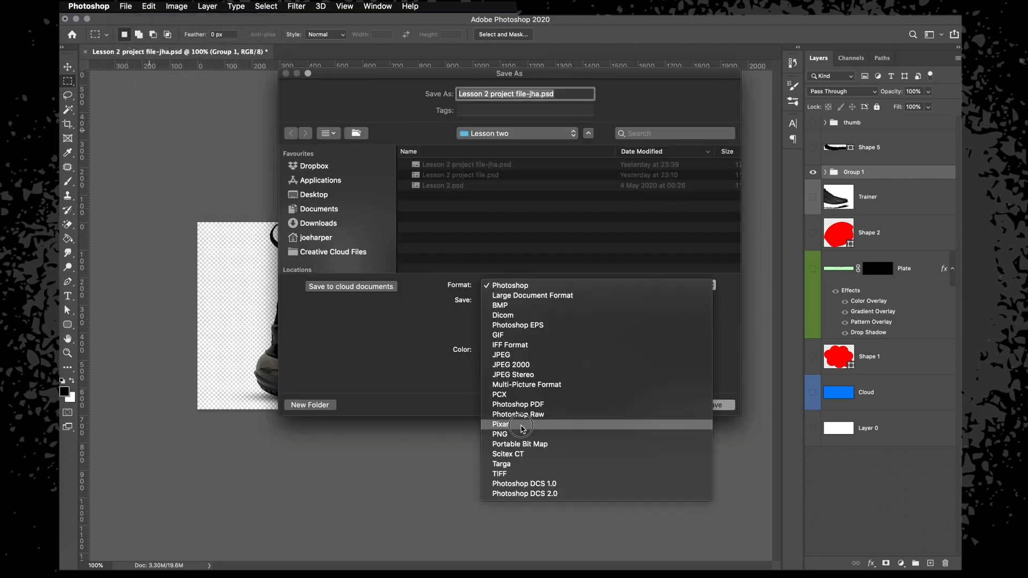
pyautogui.click(522, 434)
pyautogui.write('shie.png')
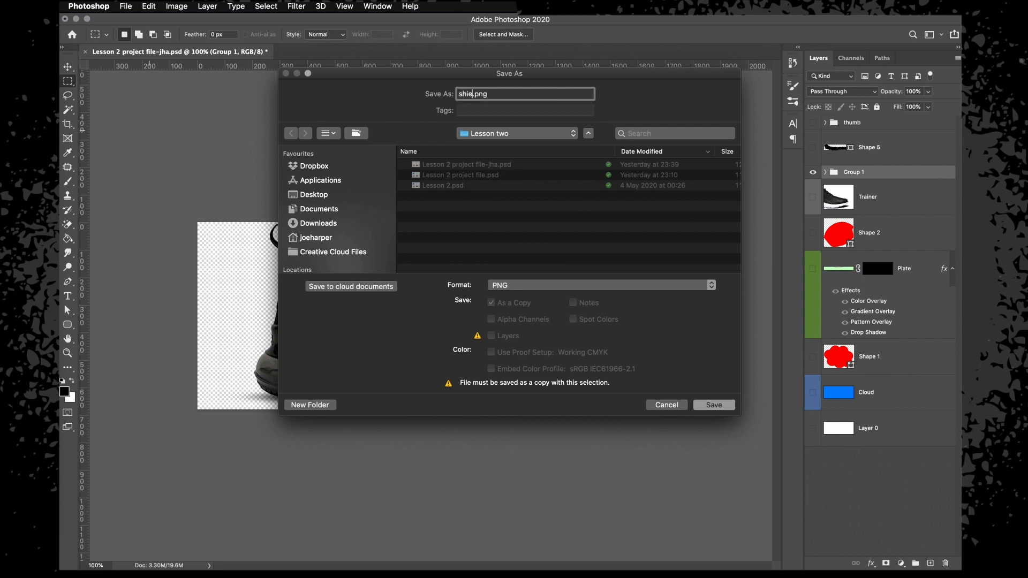
pyautogui.press('BackSpace')
pyautogui.press('BackSpace')
pyautogui.write('oe')
pyautogui.click(714, 406)
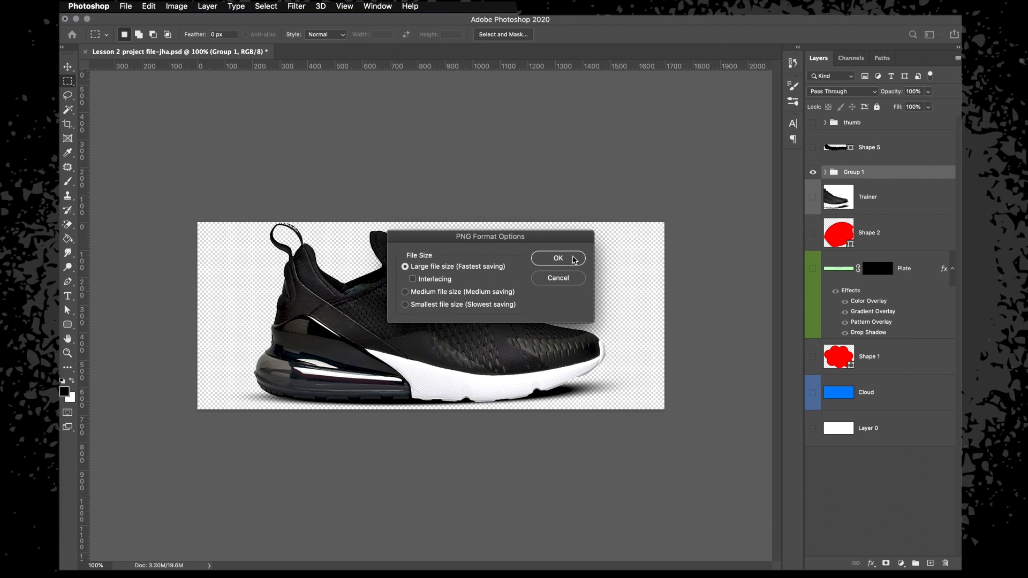
pyautogui.click(558, 258)
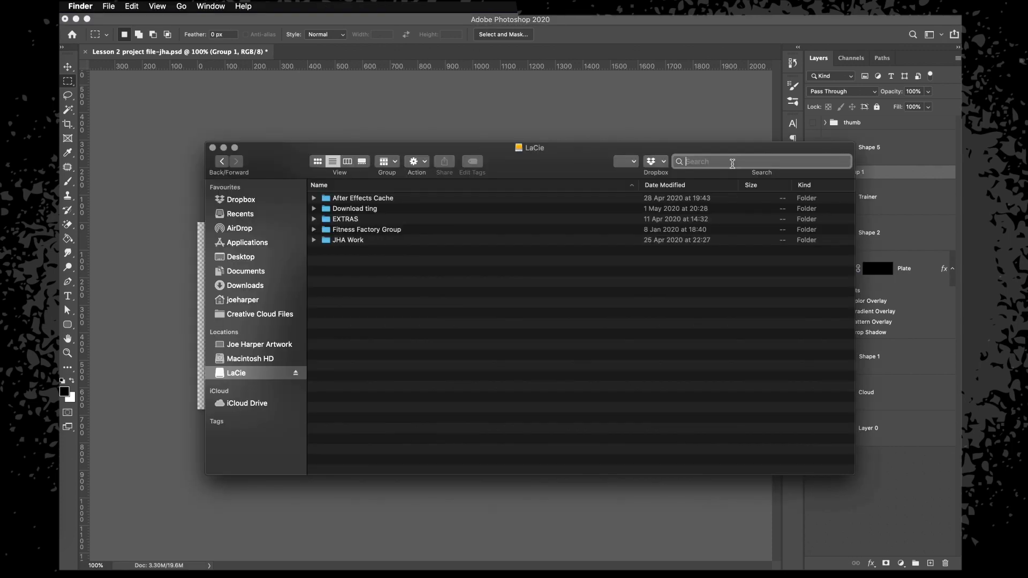
# Switch to Finder, search This Mac for shoe.png and preview the image to examine its transparency and shadow.
pyautogui.press('super+f')
pyautogui.write('shoe.png')
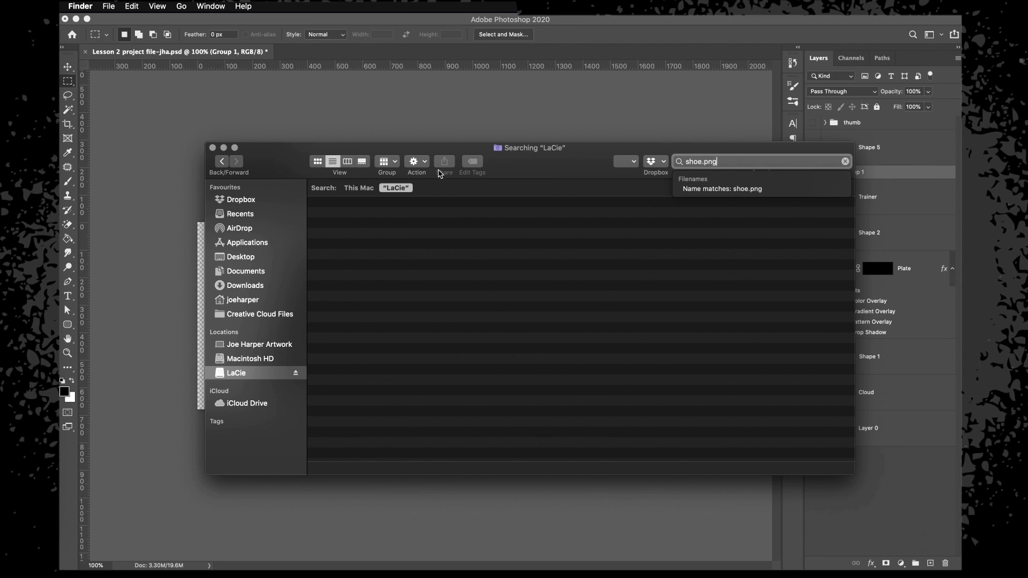
pyautogui.press('Return')
pyautogui.click(359, 189)
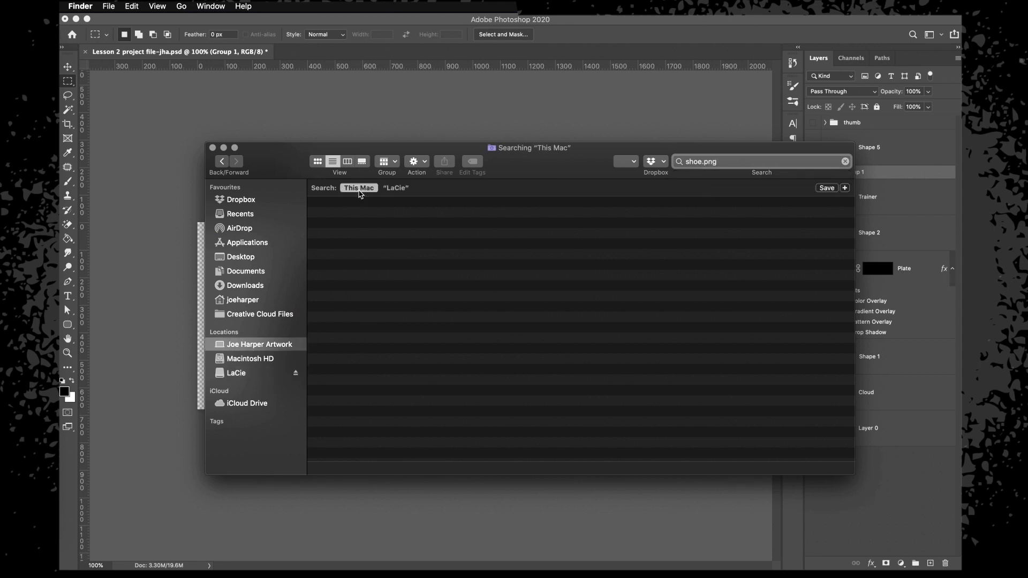
pyautogui.click(352, 217)
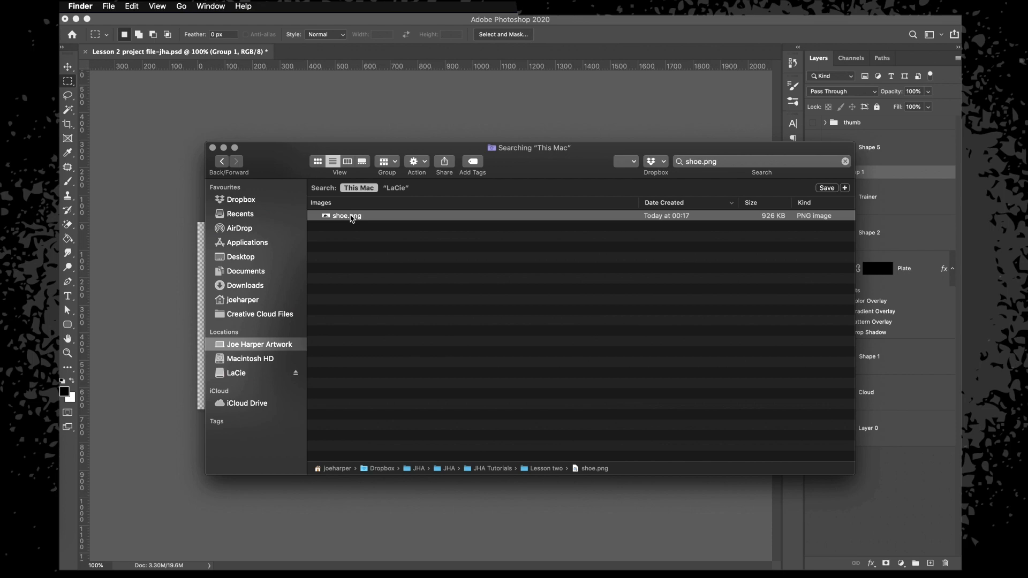
pyautogui.press('space')
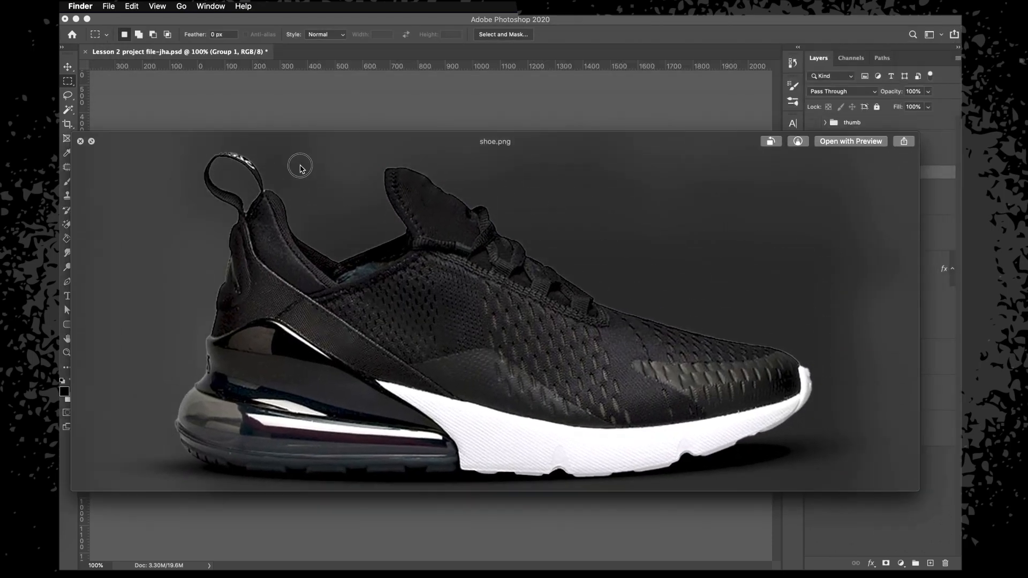
pyautogui.moveTo(300, 168); pyautogui.dragTo(248, 103)
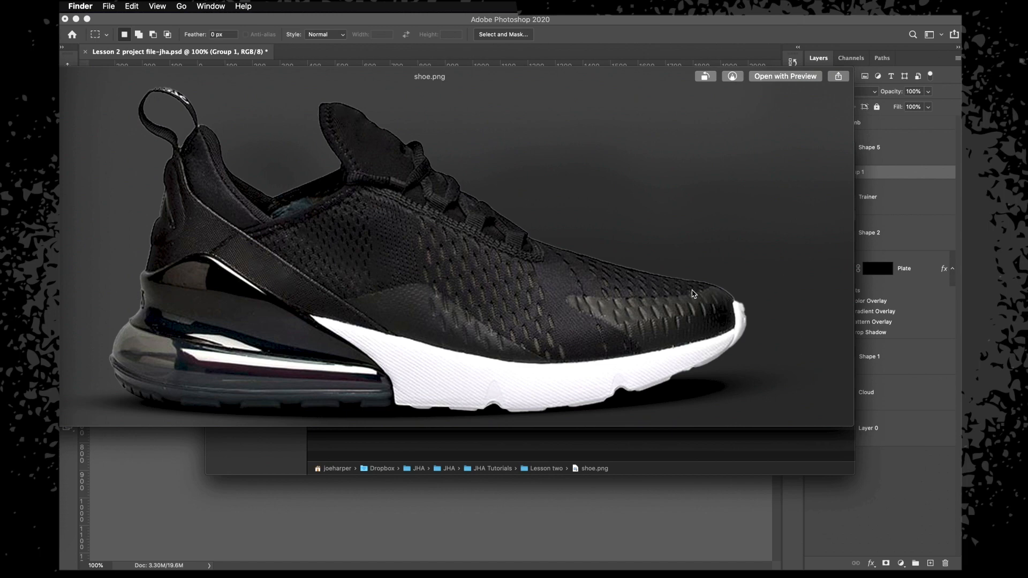
pyautogui.moveTo(503, 76); pyautogui.dragTo(587, 91)
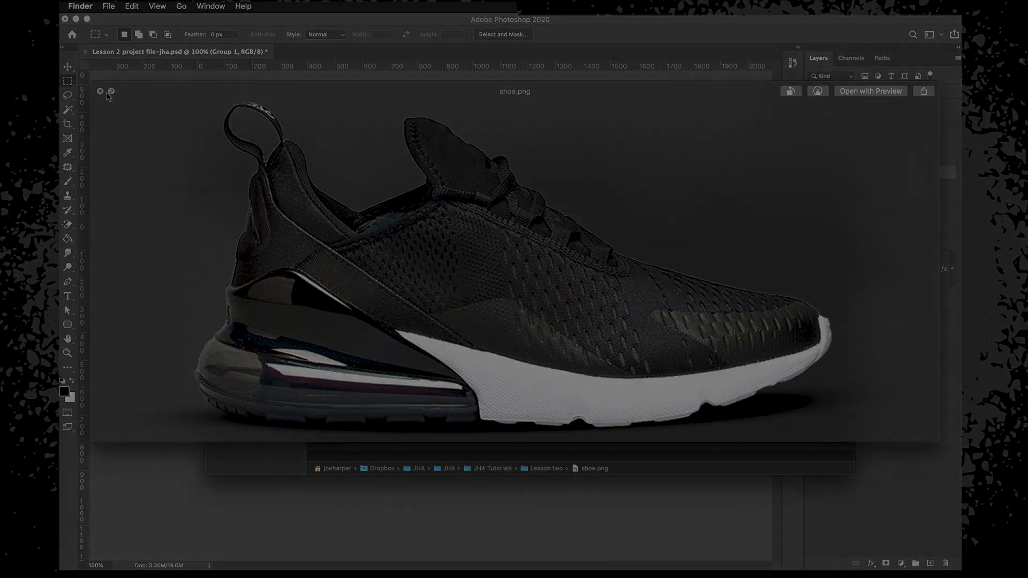